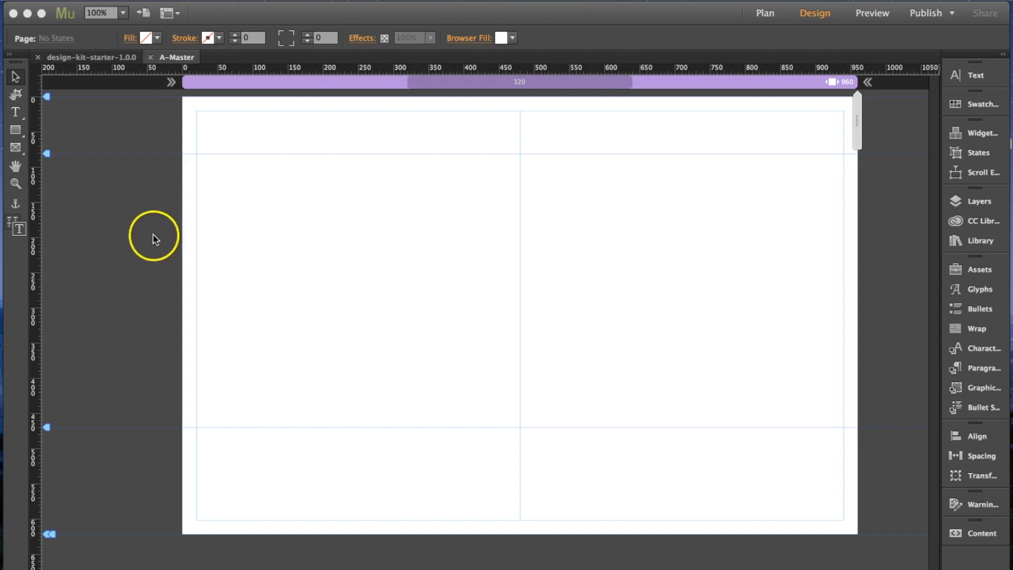
- Reopen the A-Master page from the site plan and display the Design Kit 1.0.0 library items
left_click(150, 60)
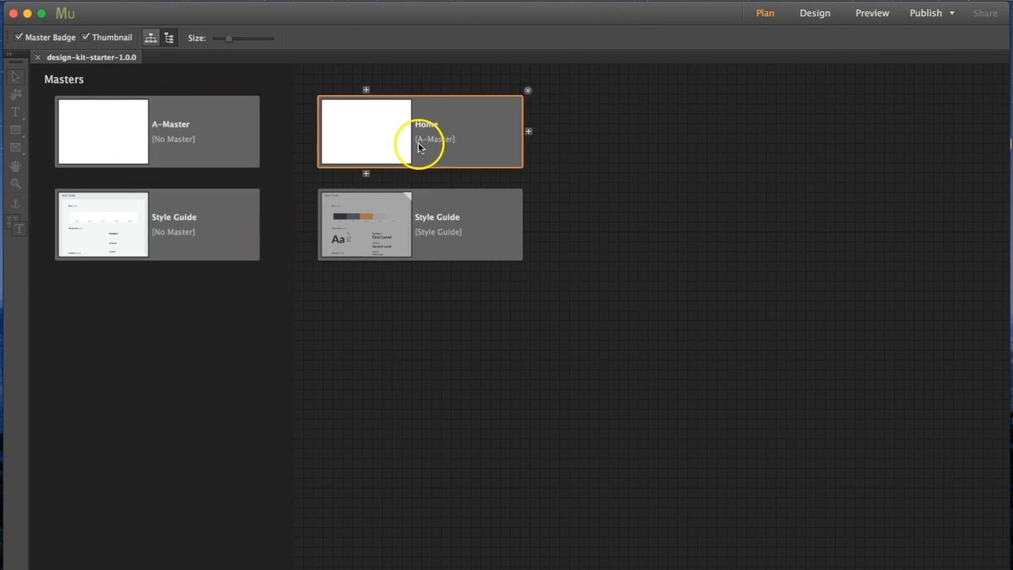
double_click(118, 133)
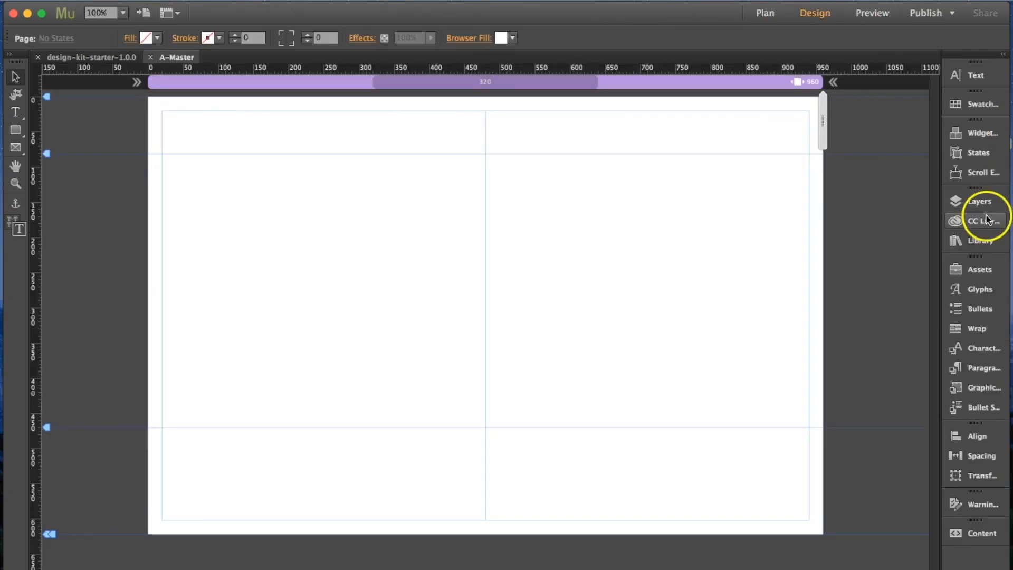
left_click(980, 250)
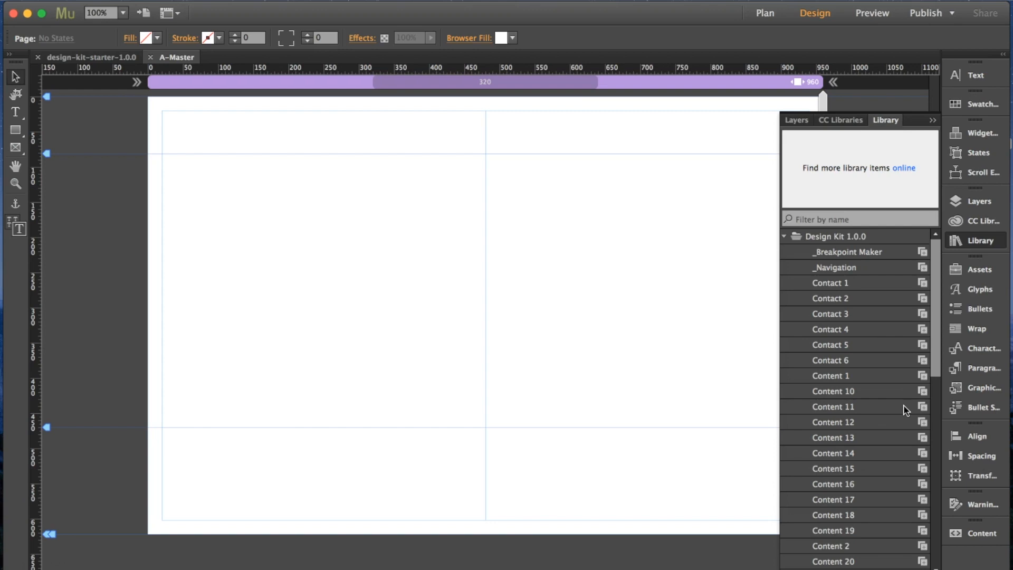
left_click(17, 97)
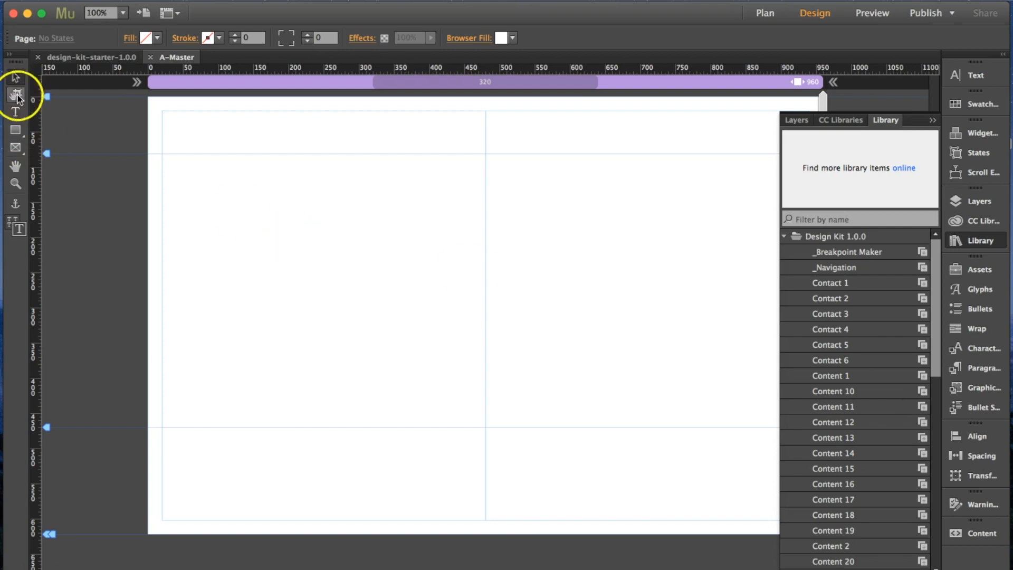
left_click(16, 131)
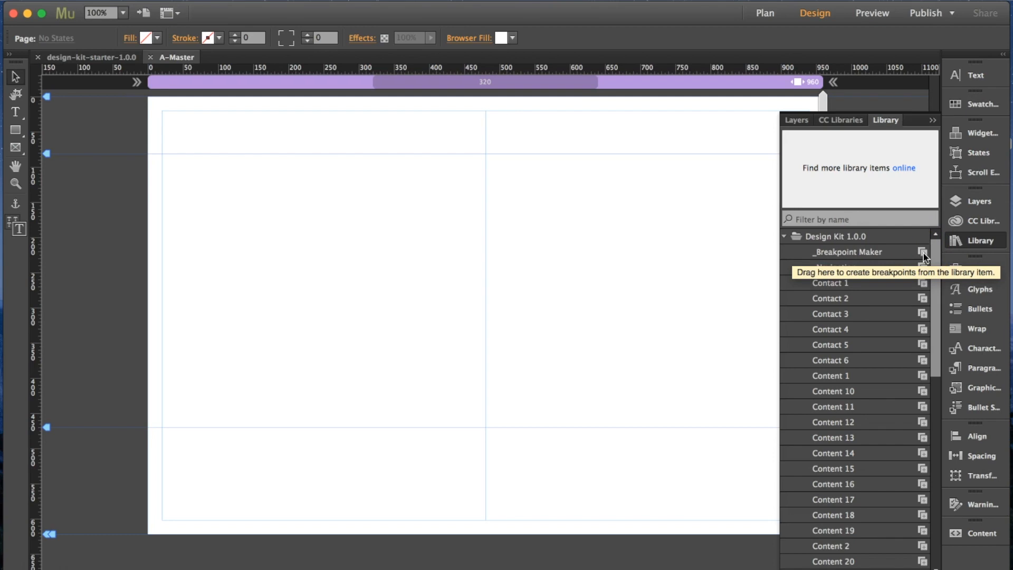
- Create the A-Master breakpoints from the _Breakpoint Maker library item and remove its placeholder banner from the page
left_click_drag(925, 255, 459, 84)
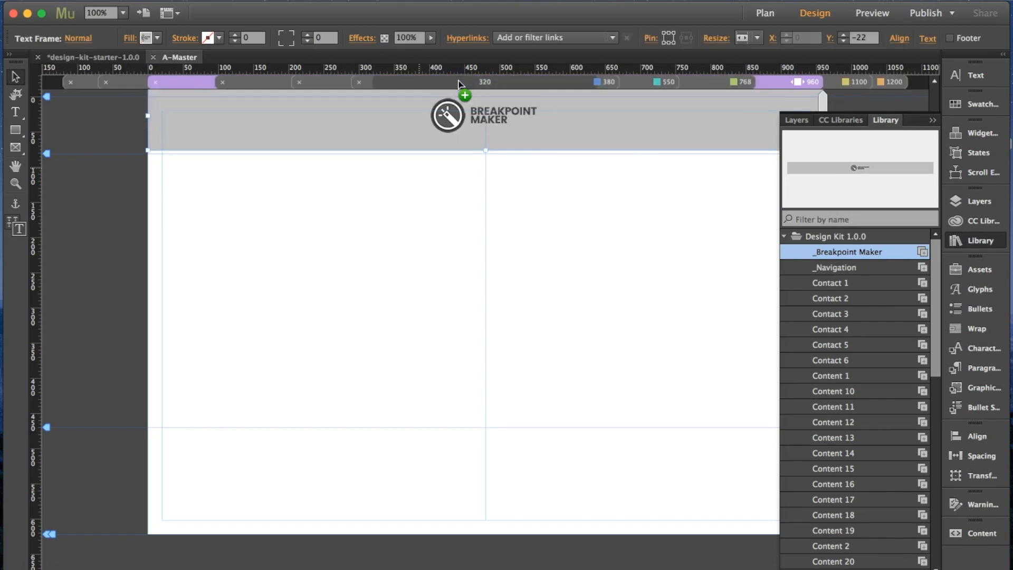
left_click(933, 121)
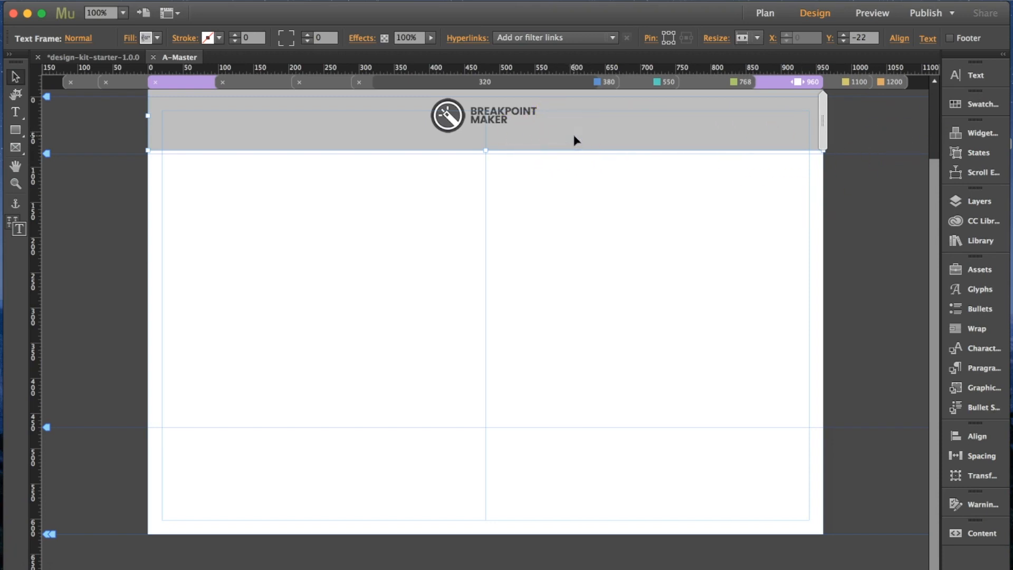
scroll(575, 140, "down", 3)
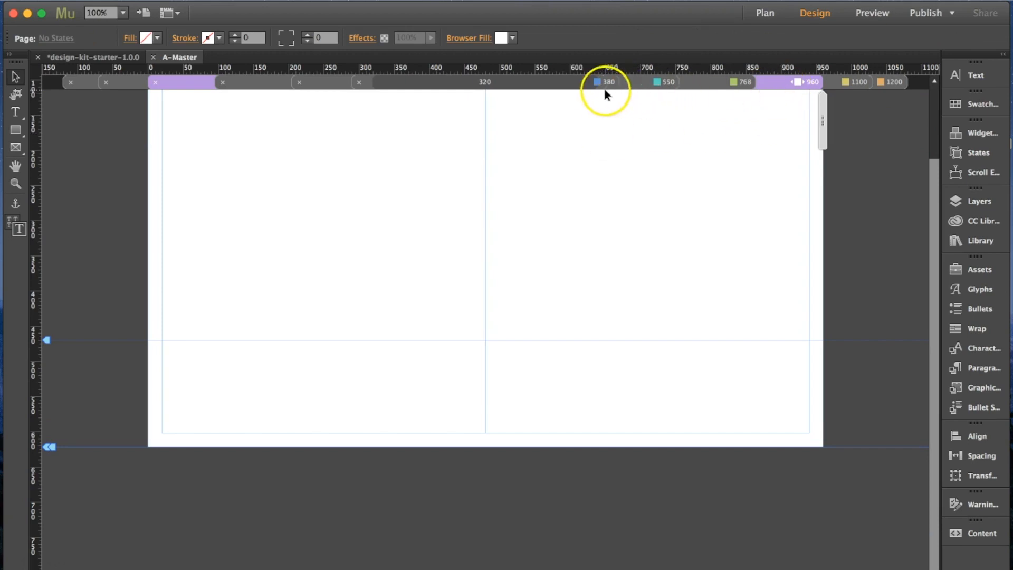
- Turn off Fluid Width for the 960 breakpoint
right_click(797, 78)
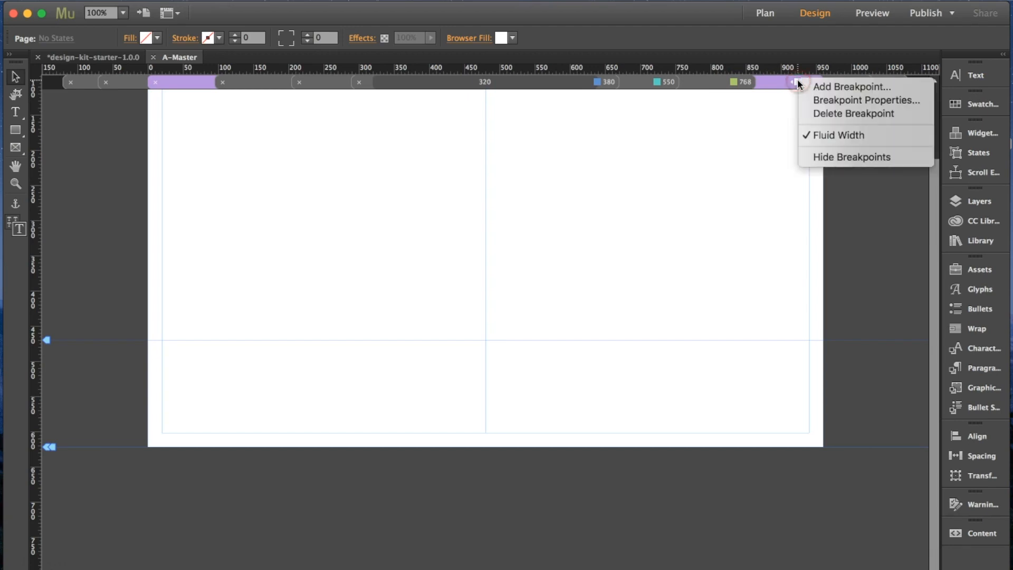
left_click(821, 136)
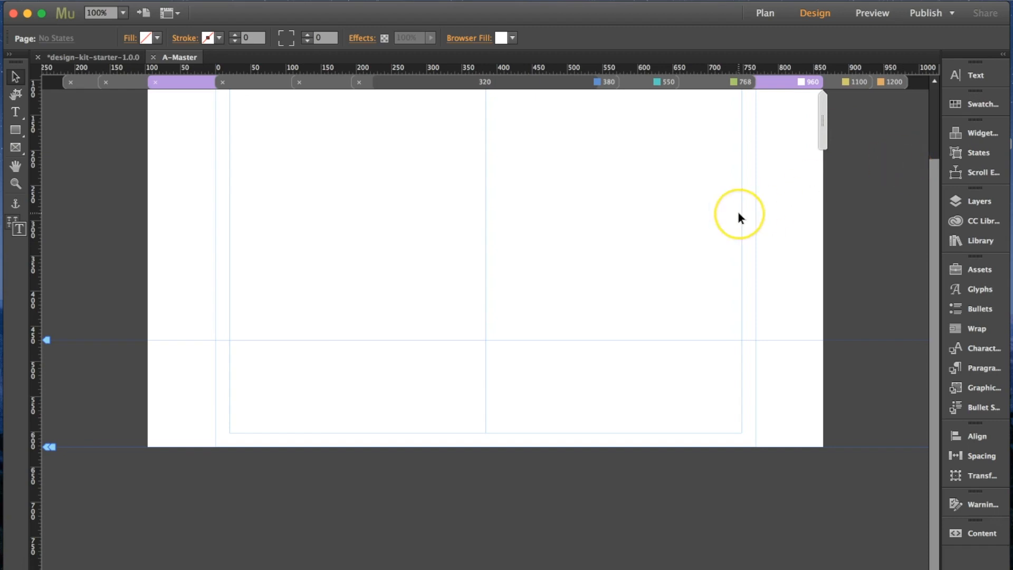
scroll(738, 216, "up", 3)
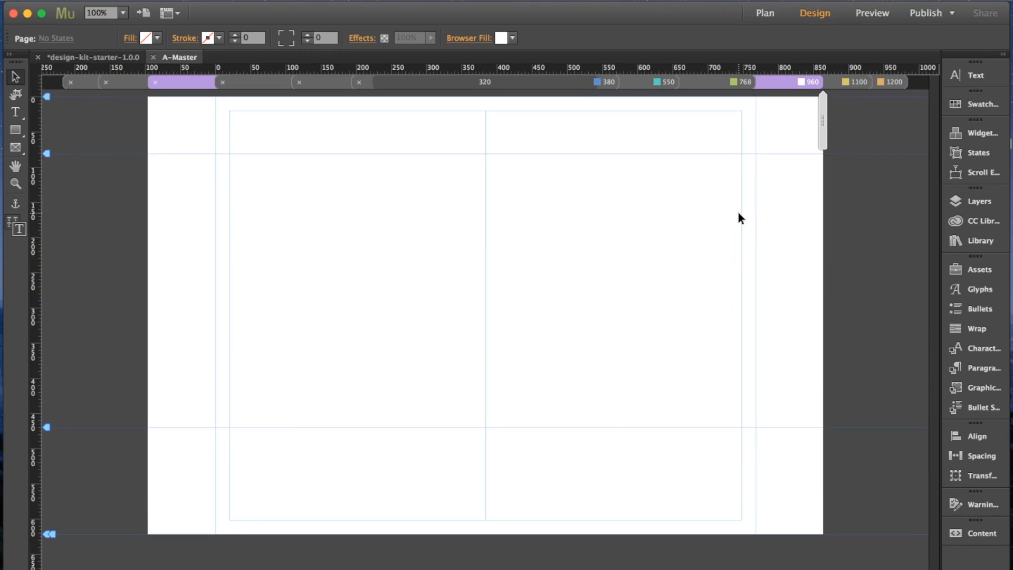
left_click(981, 240)
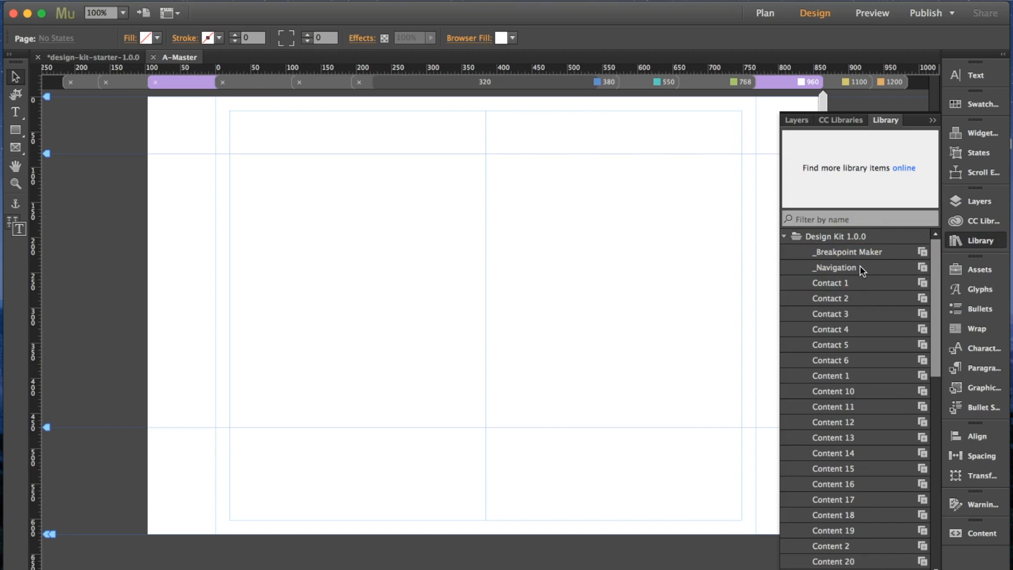
left_click(921, 270)
left_click_drag(921, 270, 149, 99)
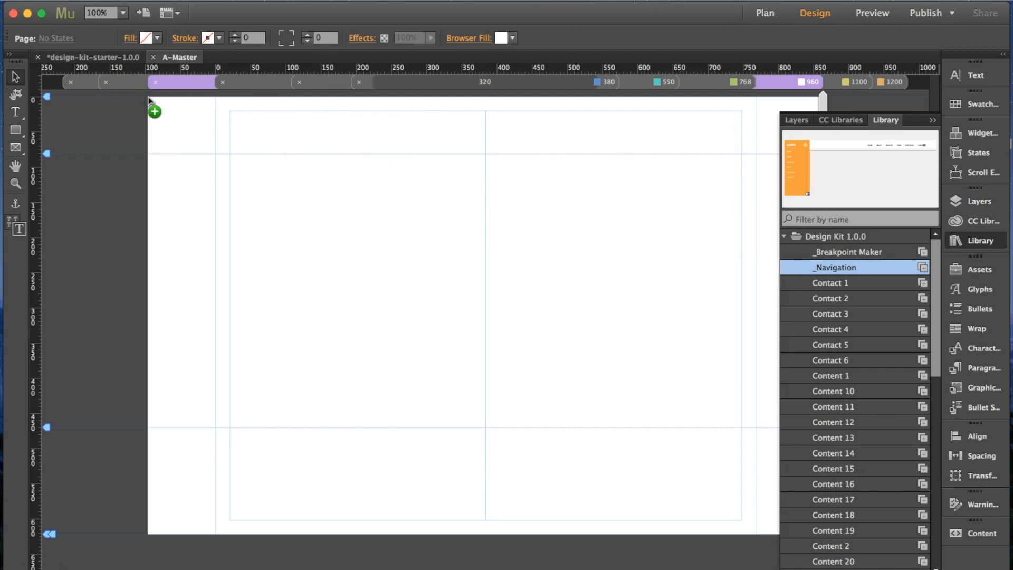
left_click(933, 120)
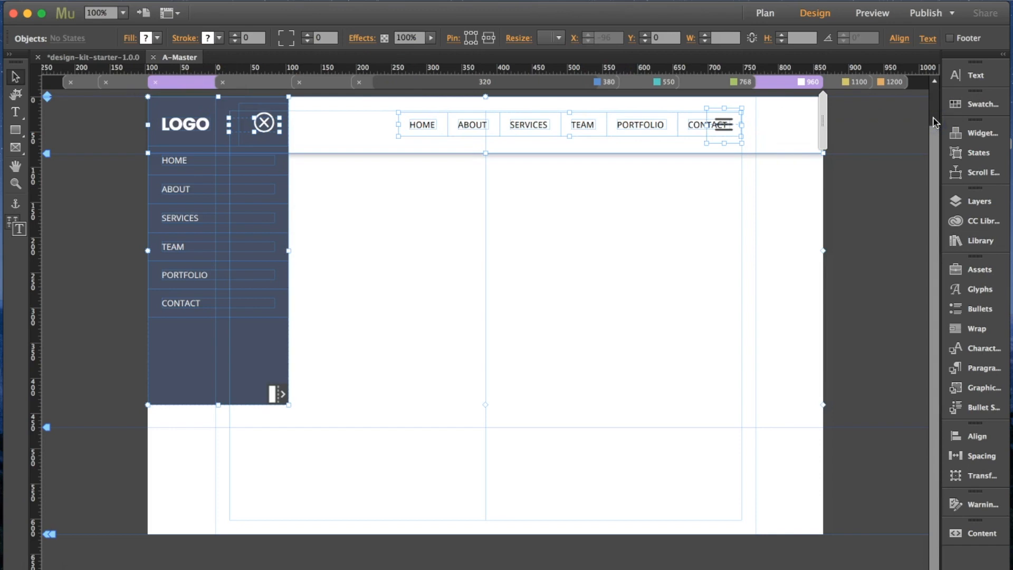
- In the 1200 breakpoint, replace the misplaced navigation by placing the _Navigation library item with its breakpoints at the page's upper-left corner
left_click(896, 83)
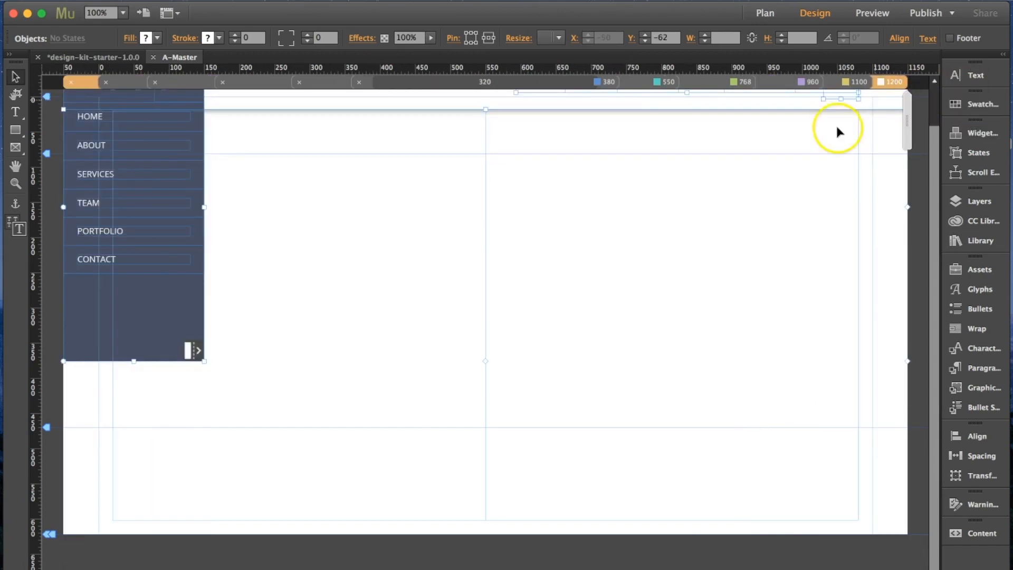
left_click(657, 112)
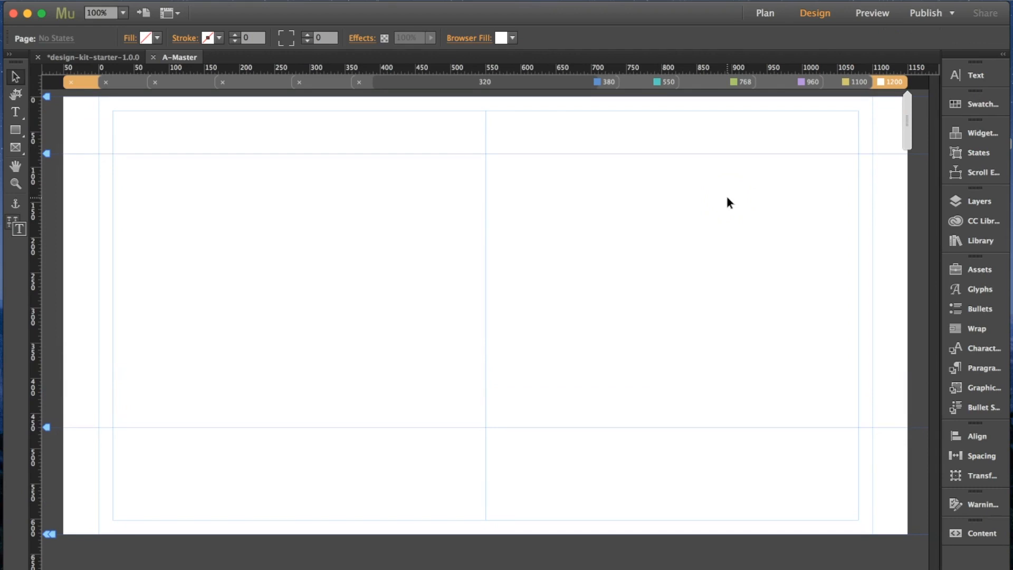
left_click(973, 238)
left_click(923, 266)
left_click_drag(923, 267, 63, 98)
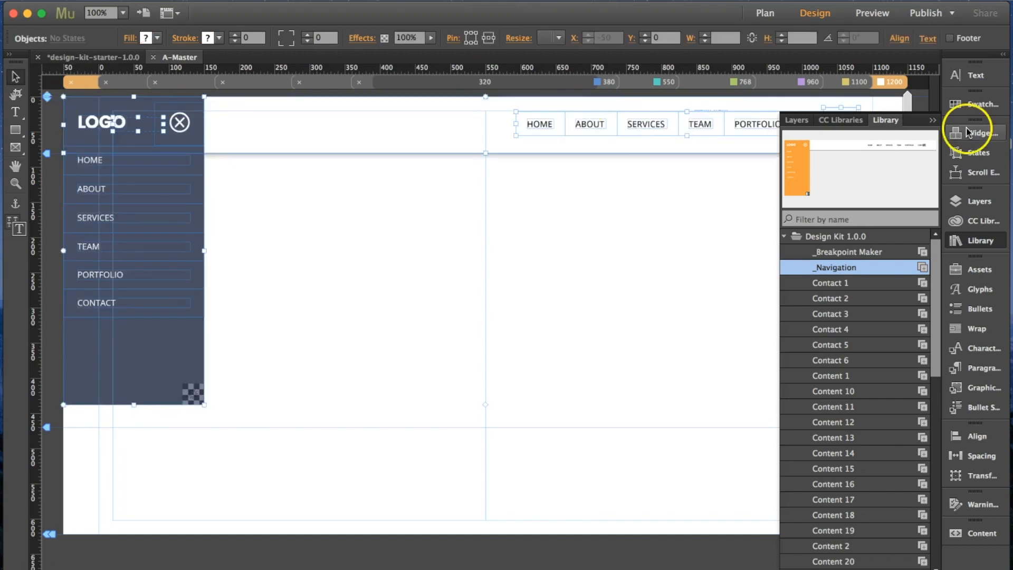
left_click(933, 121)
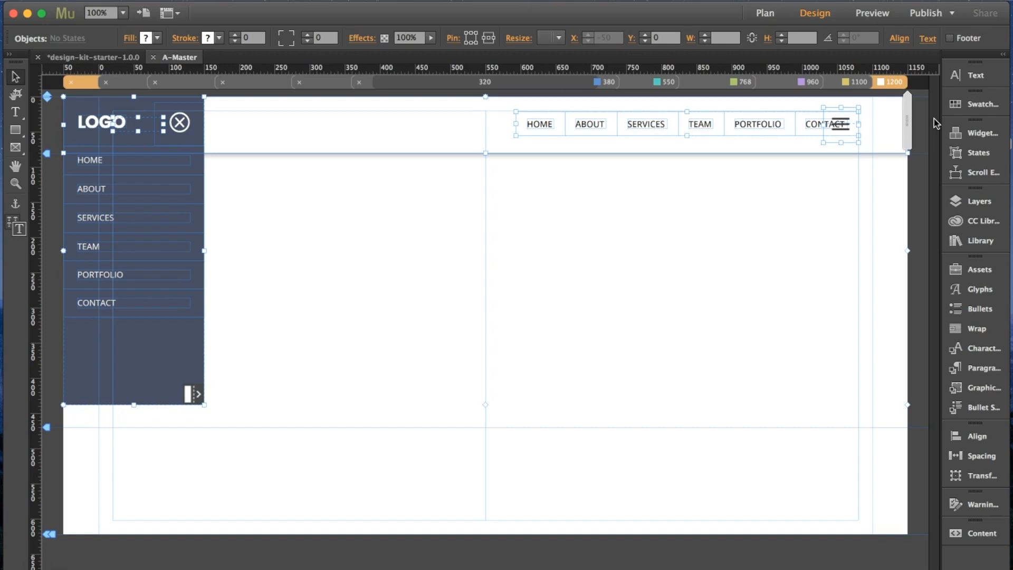
left_click(793, 228)
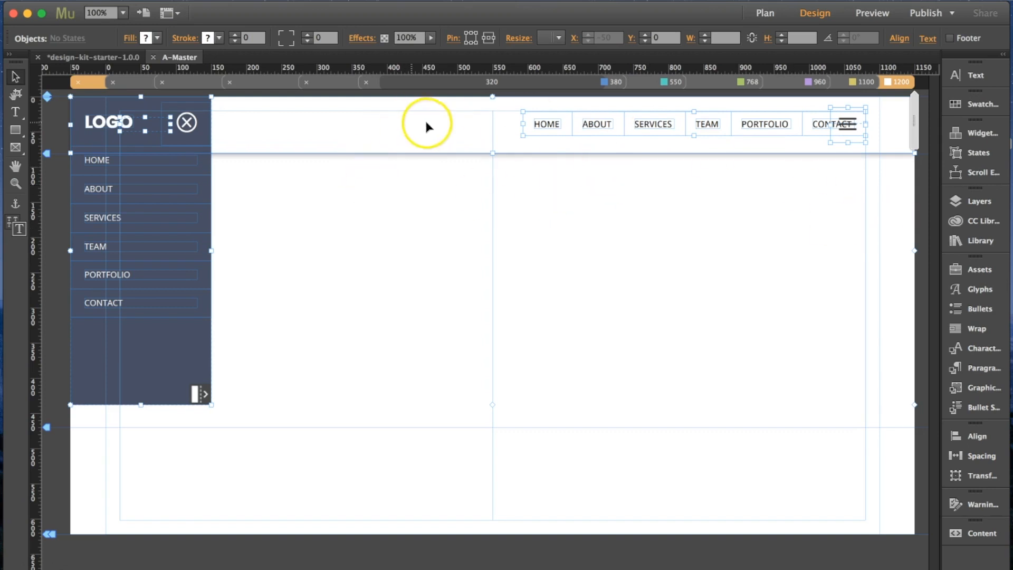
- Add a new layer above Style Guide and name it Navigation
left_click(991, 202)
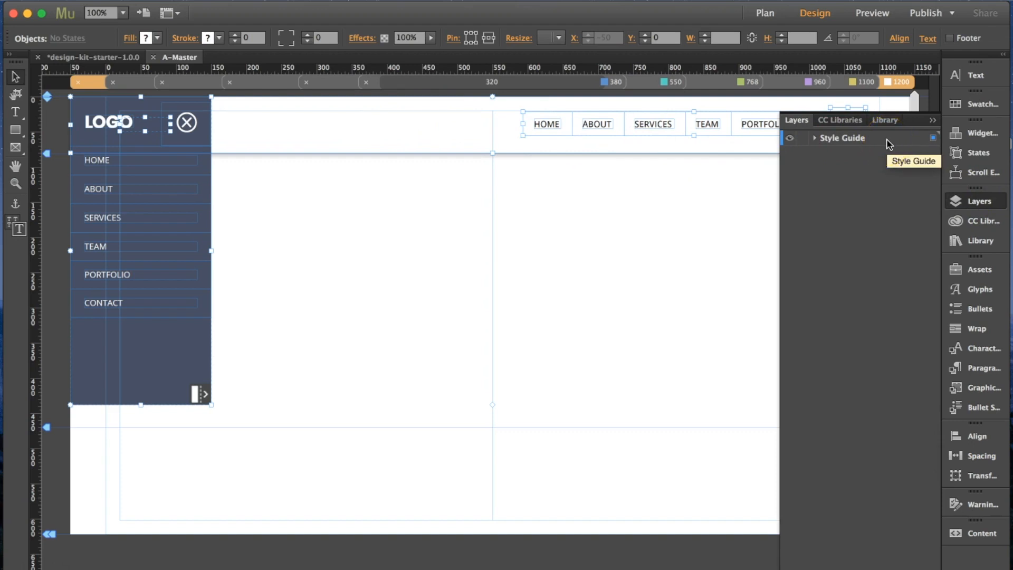
right_click(886, 206)
left_click(857, 210)
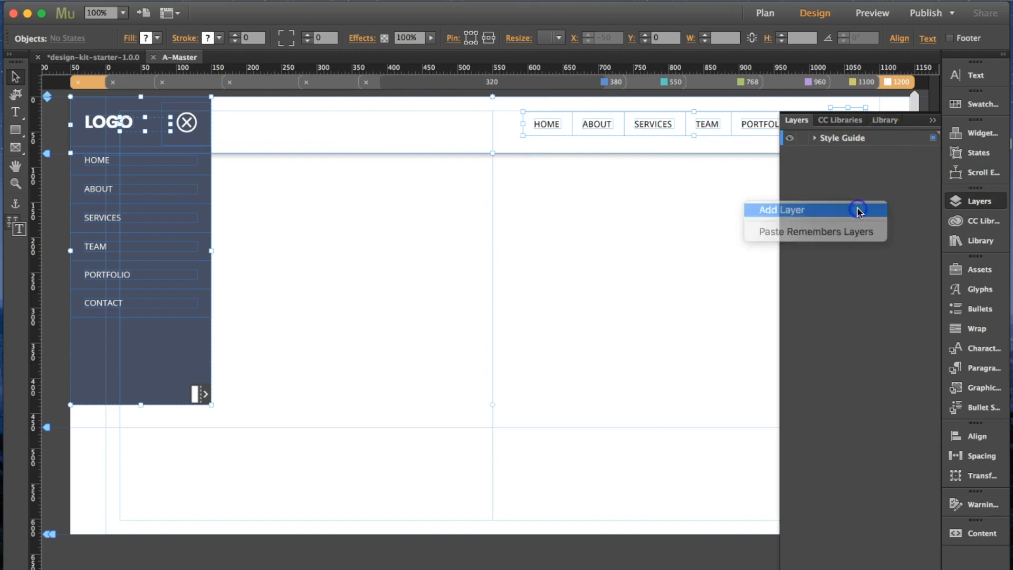
right_click(841, 139)
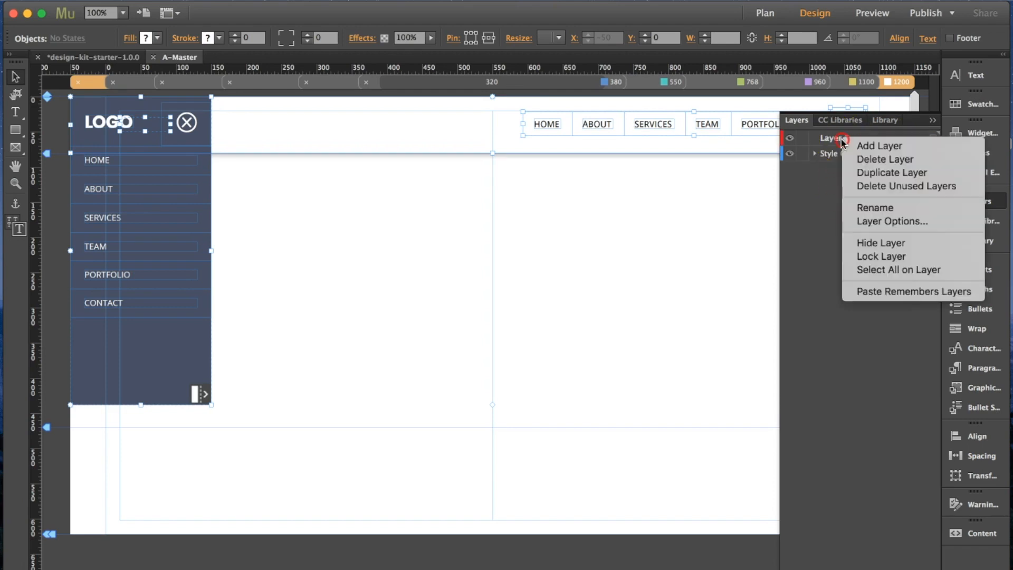
left_click(877, 207)
type("Navigation")
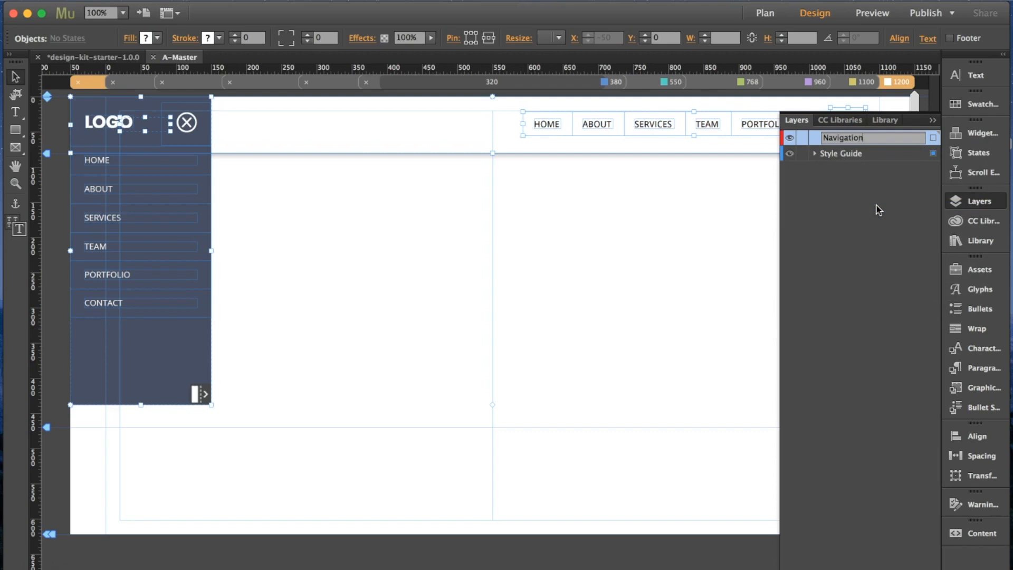
key("Return")
- Move all the selected navigation objects to the Navigation layer and deselect them
right_click(525, 128)
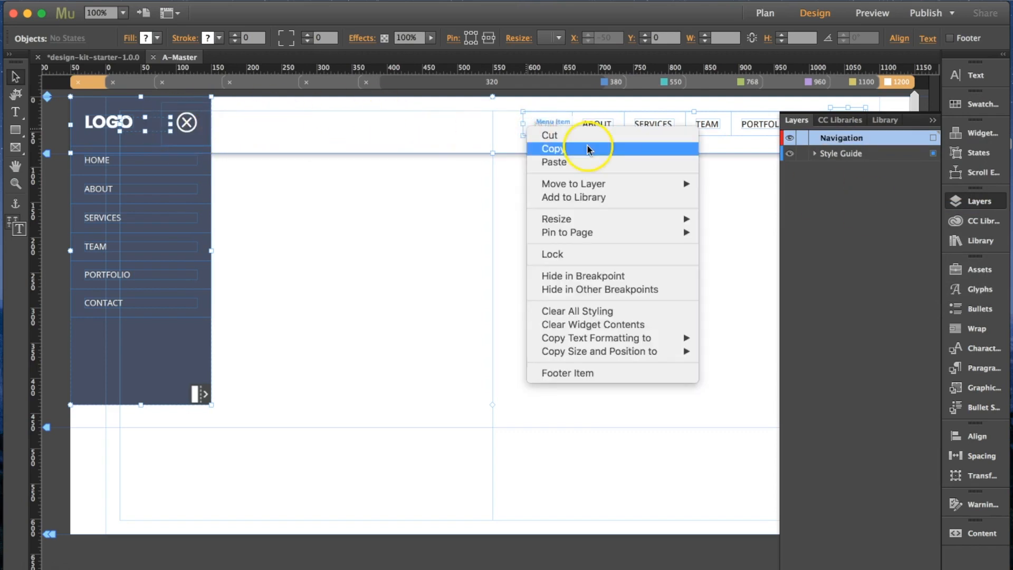
mouse_move(615, 183)
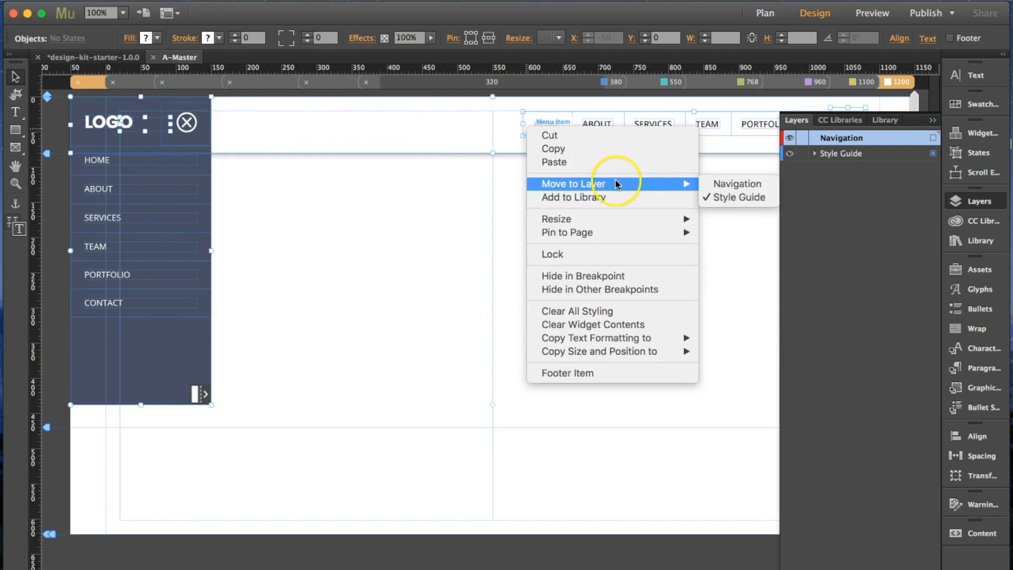
left_click(720, 185)
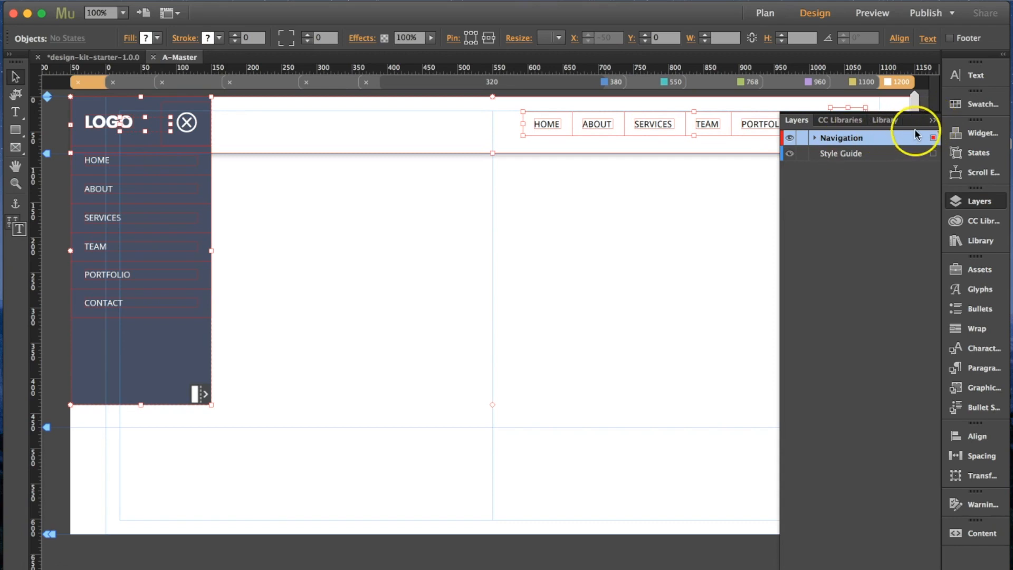
left_click(931, 120)
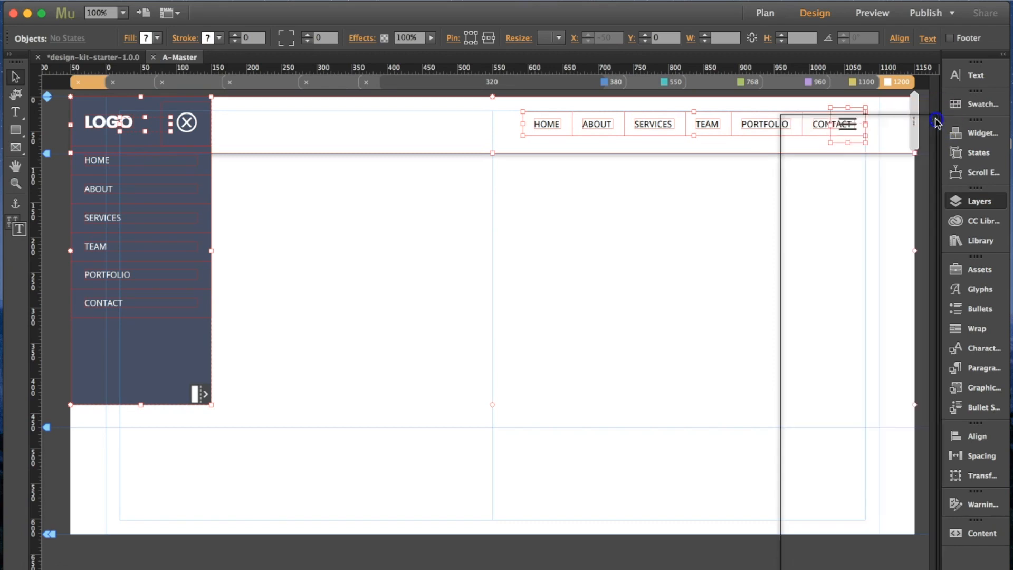
left_click(754, 209)
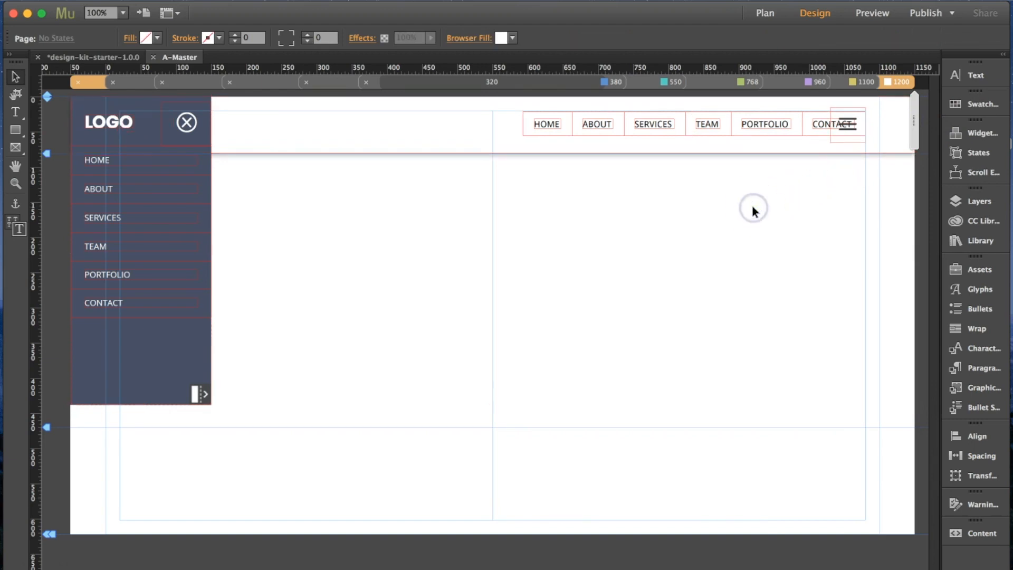
- Review the navigation in the 1100 and 960 breakpoints and look at the breakpoint-hiding options for the horizontal menu
scroll(522, 236, "left", 1)
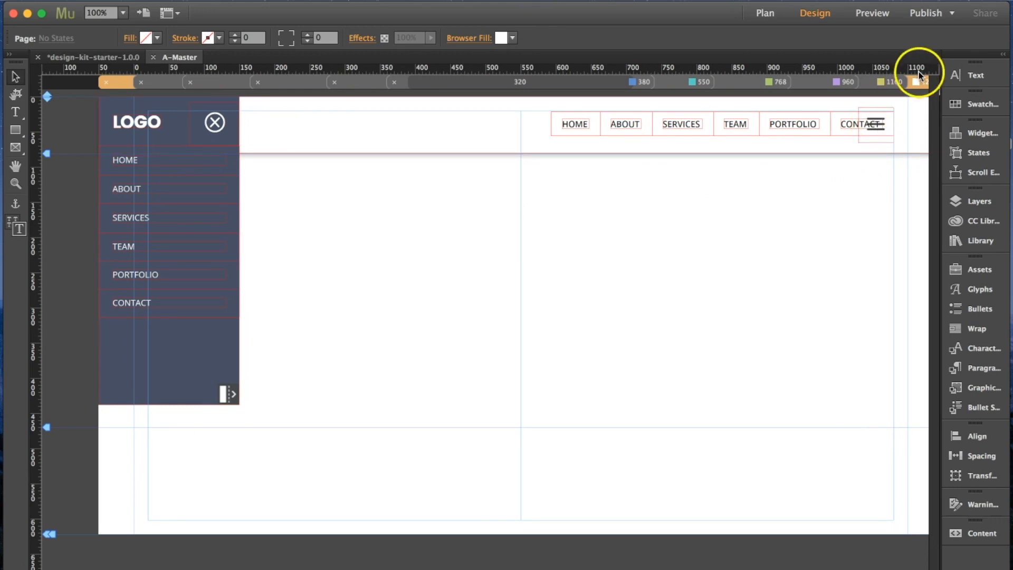
left_click(891, 82)
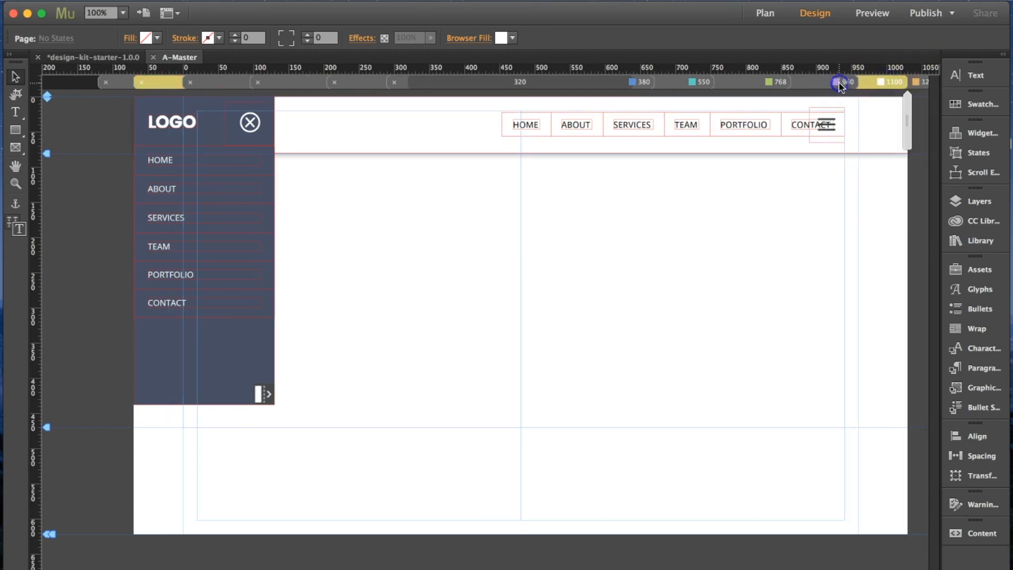
left_click(841, 82)
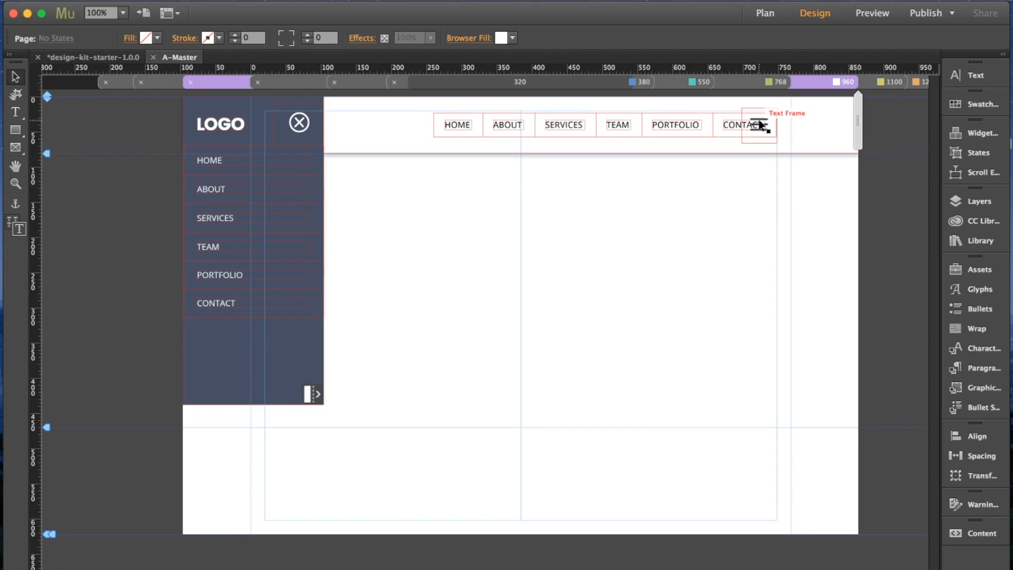
left_click(454, 121)
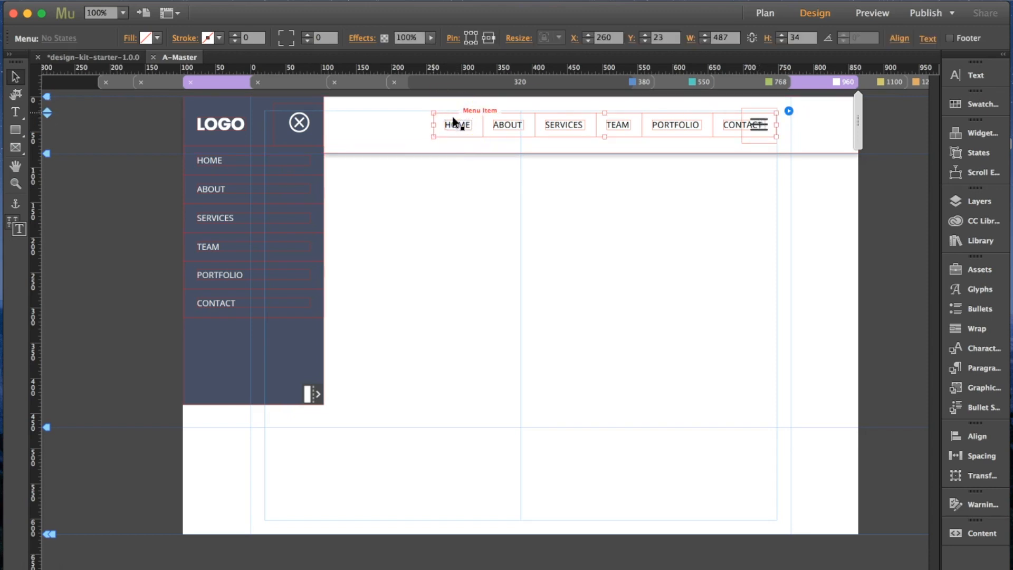
right_click(454, 121)
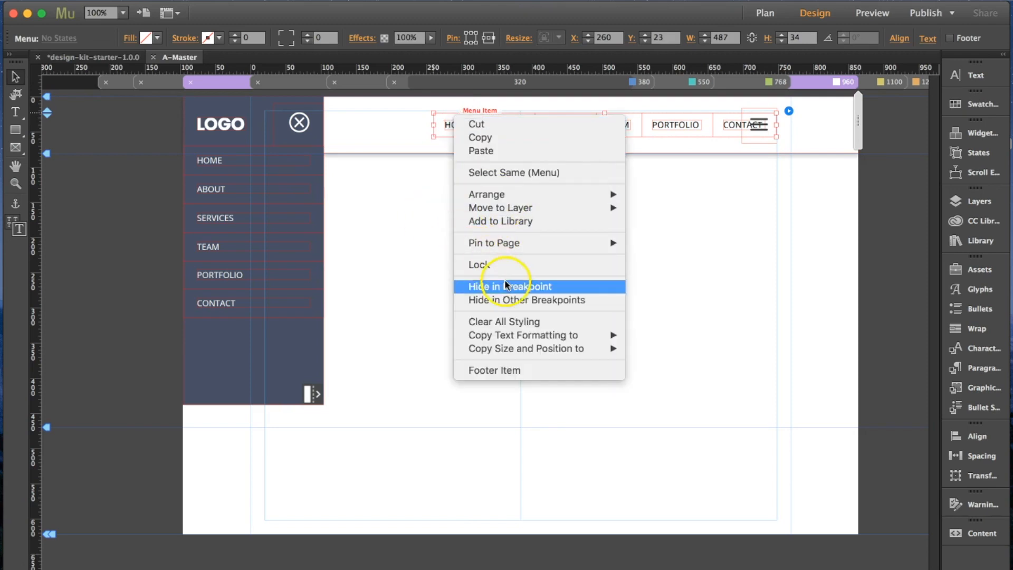
left_click(786, 204)
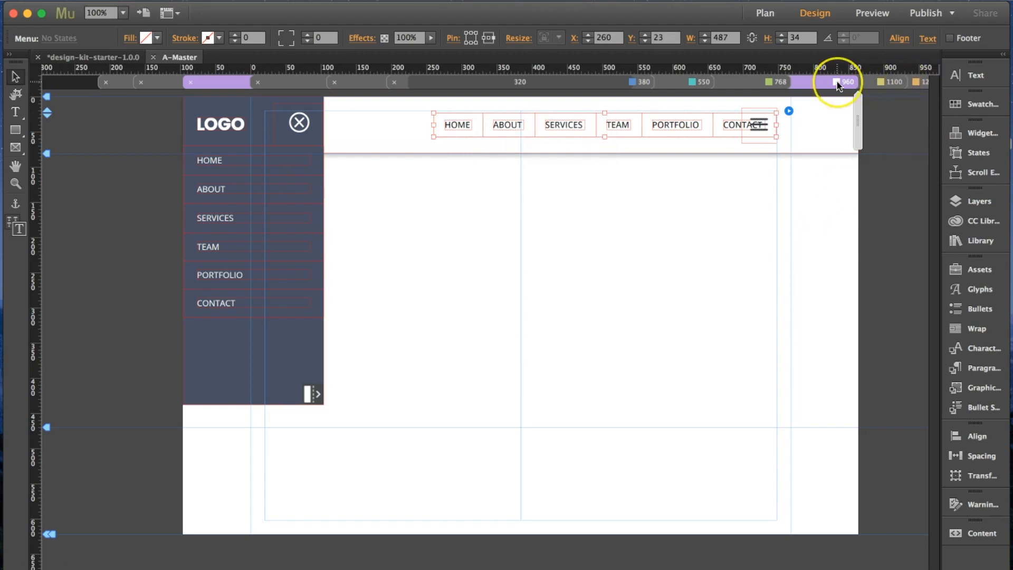
left_click(716, 185)
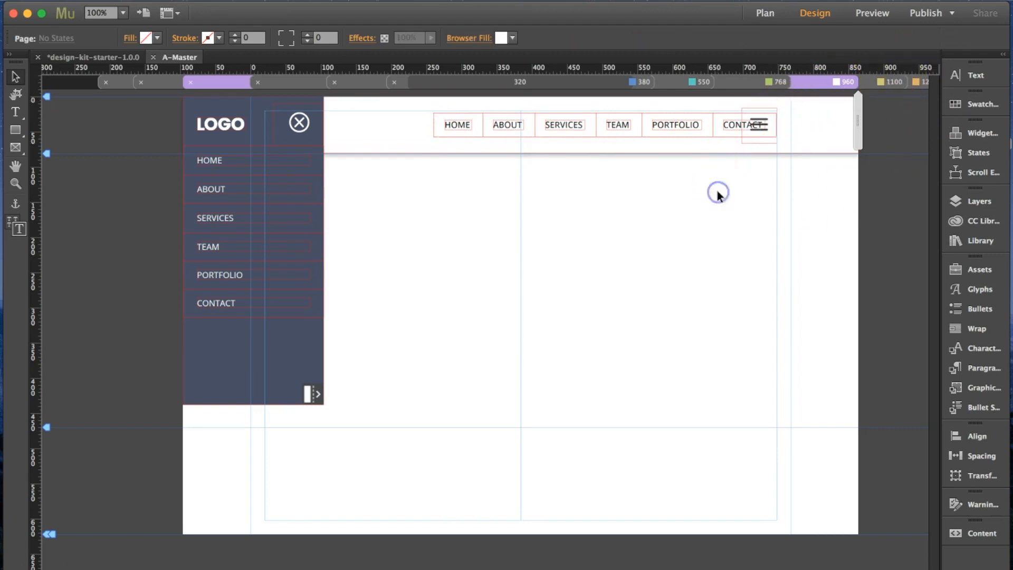
- In the 960 breakpoint, hide the hamburger icon and the blue off-canvas menu panel with Hide in Breakpoint
left_click(761, 124)
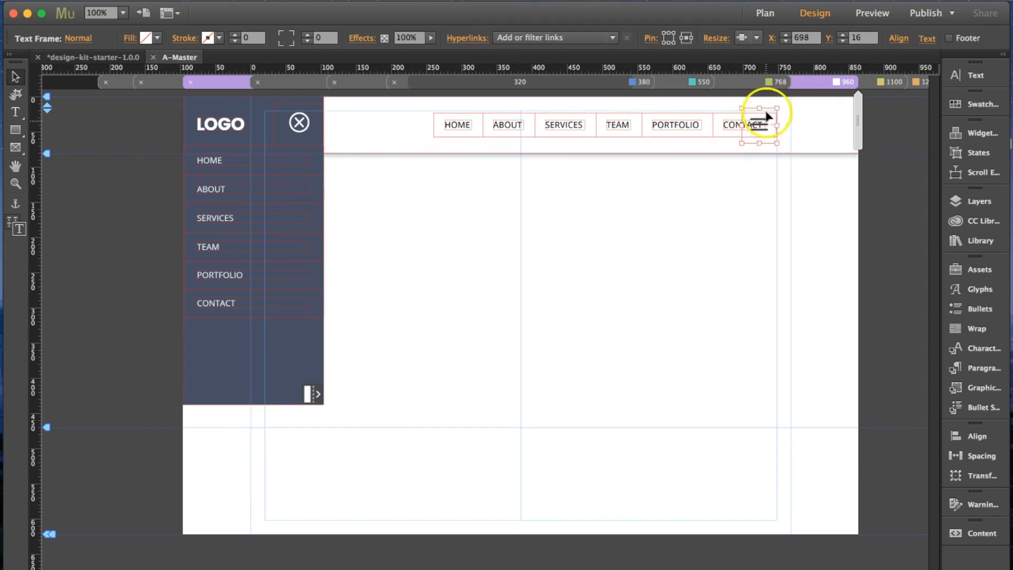
left_click(221, 107)
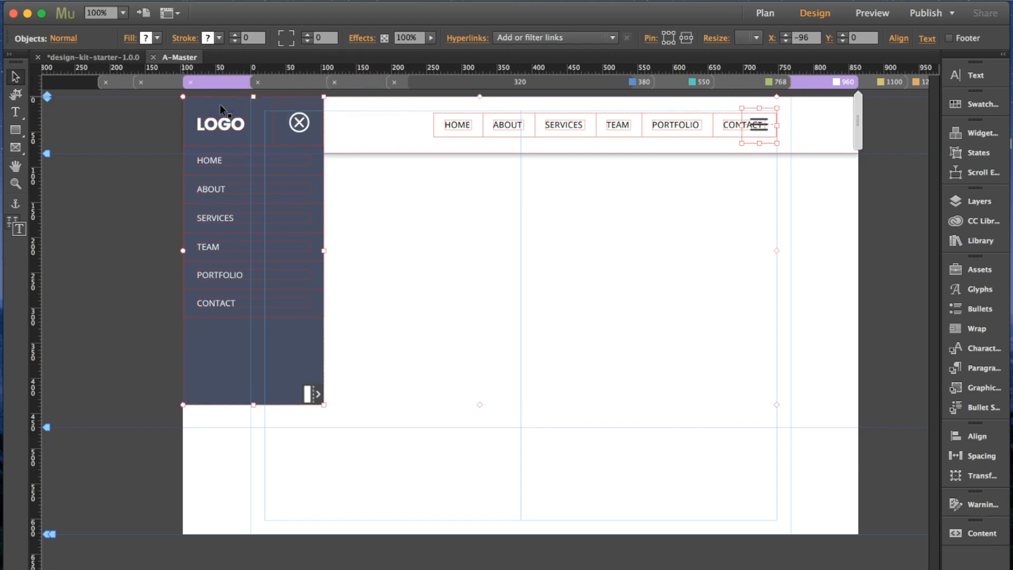
right_click(219, 103)
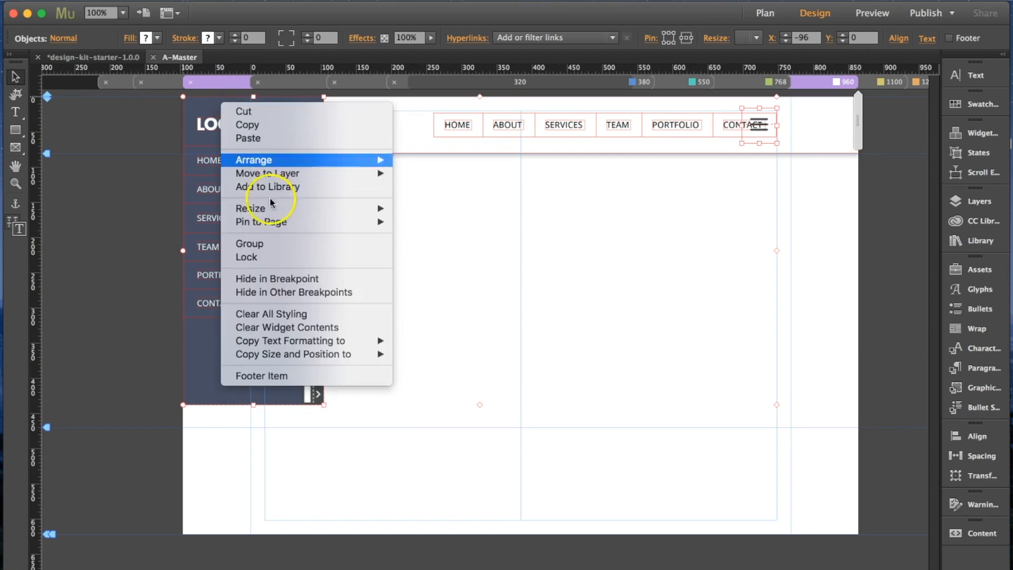
left_click(292, 279)
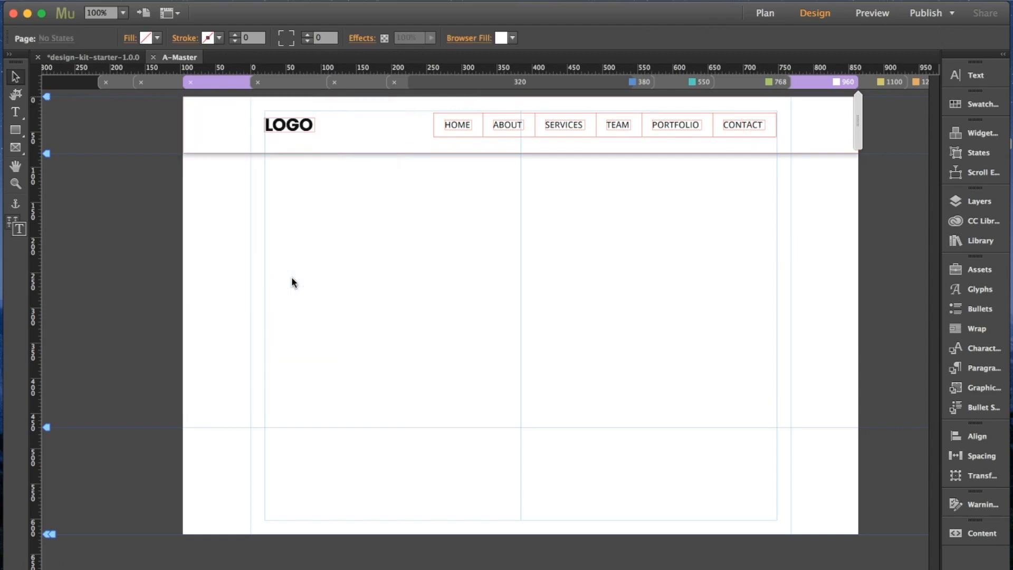
left_click(345, 261)
- Switch to the 1100 breakpoint and hide the hamburger icon together with the off-canvas menu panel in that breakpoint
left_click(884, 83)
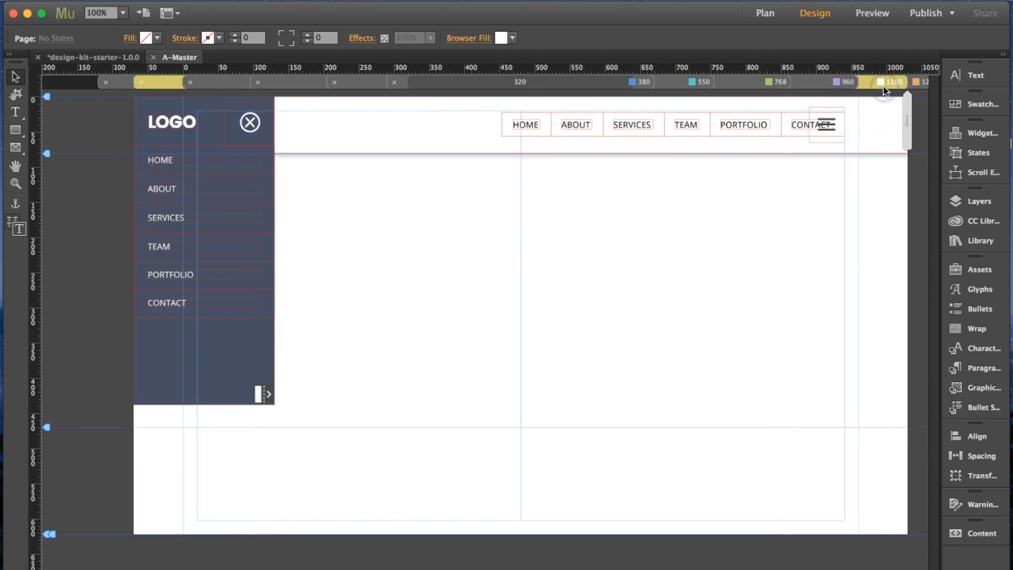
left_click(826, 125)
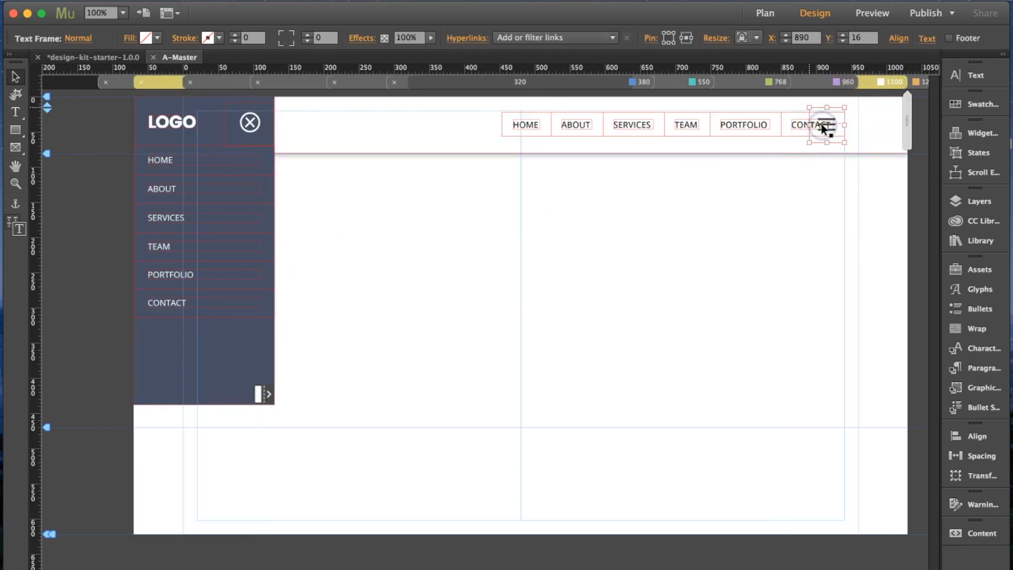
left_click(224, 102)
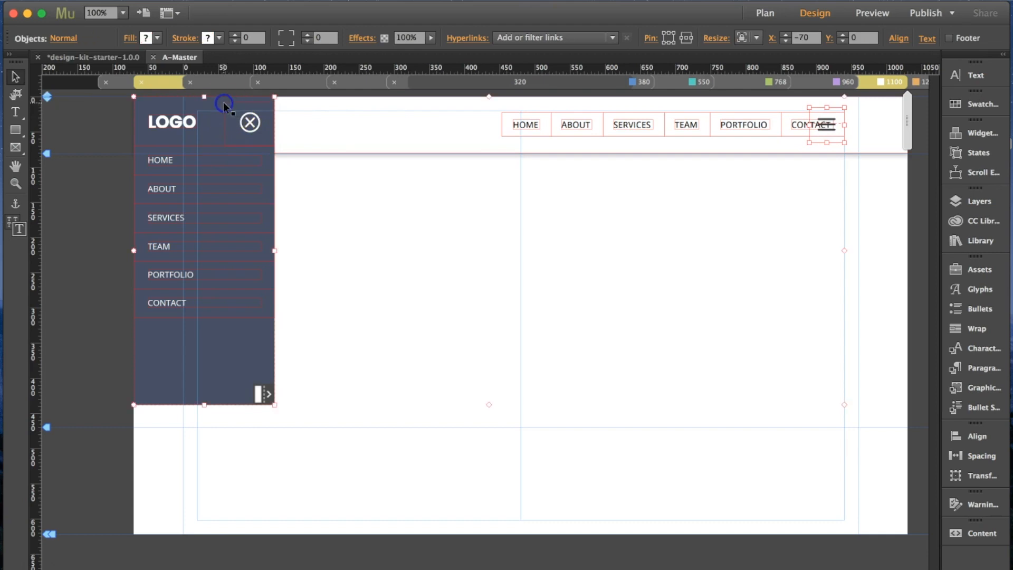
right_click(223, 102)
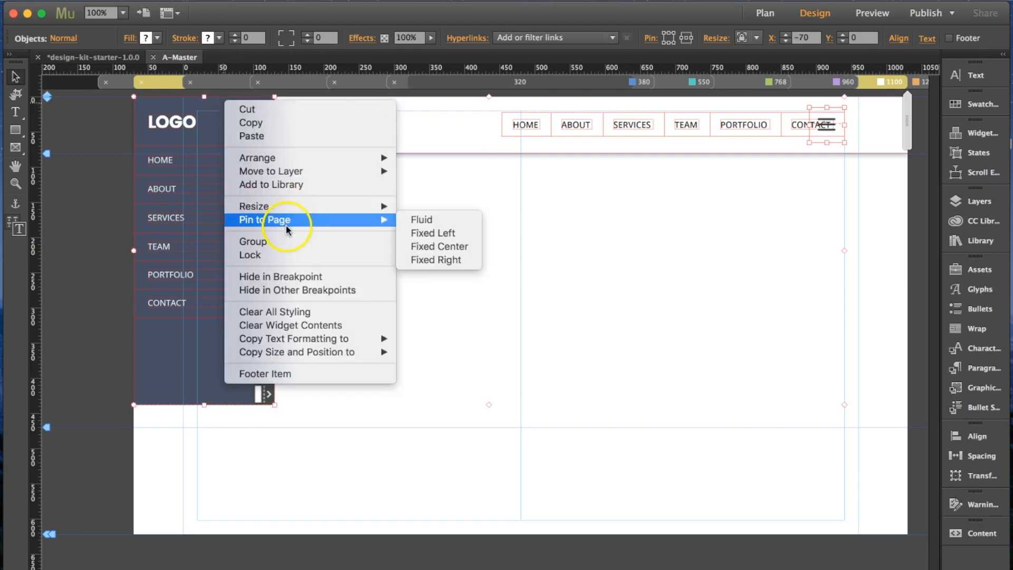
left_click(291, 277)
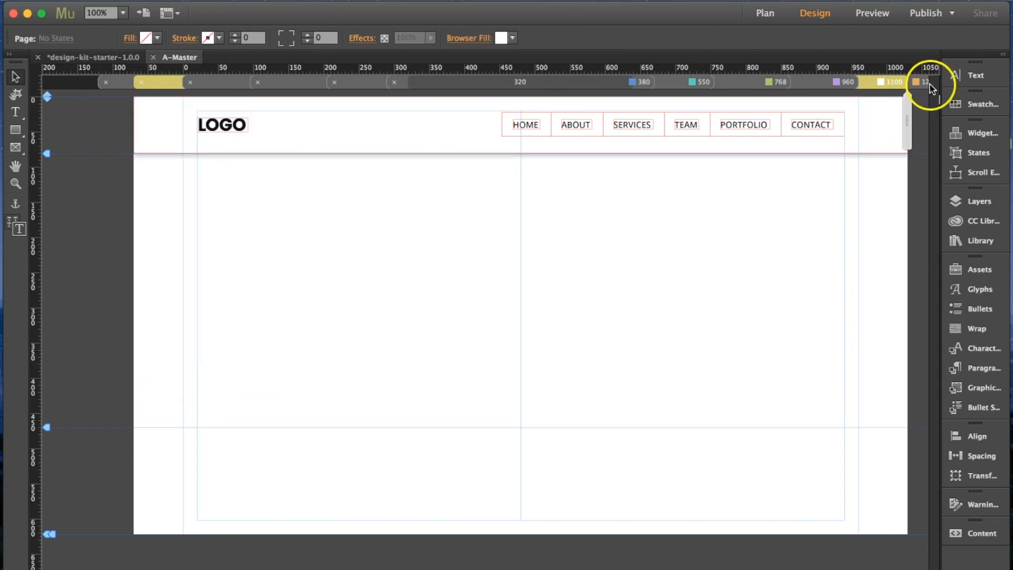
- Switch to the 1200 breakpoint and hide both the hamburger icon and the off-canvas menu panel there
left_click(920, 83)
left_click(873, 128)
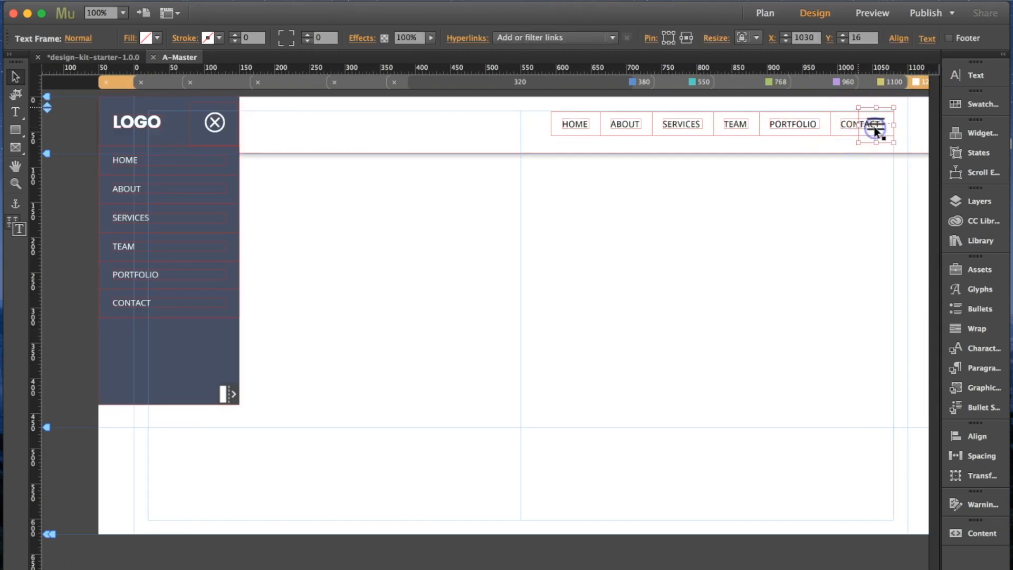
right_click(146, 103)
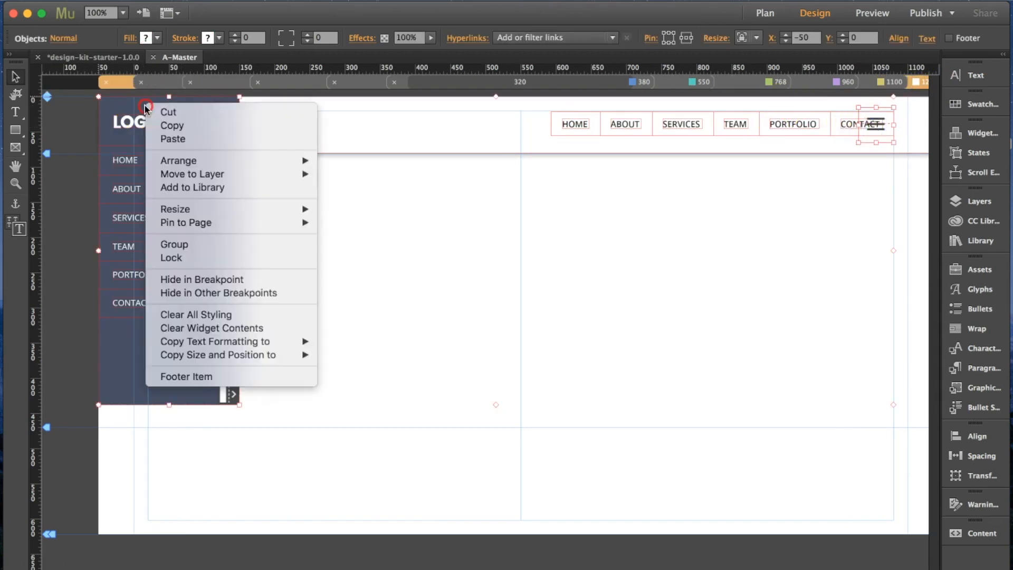
left_click(219, 280)
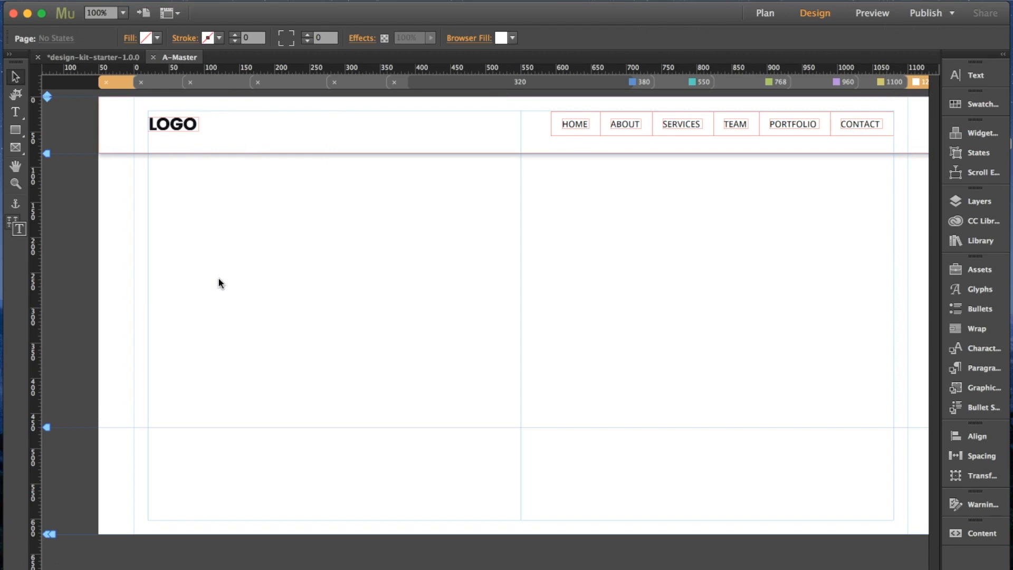
- Check the 1100 and 960 breakpoints, and in the 768 breakpoint move the off-canvas panel outside the page's left edge at about X -321, Y 0
left_click(886, 83)
left_click(843, 82)
left_click(769, 84)
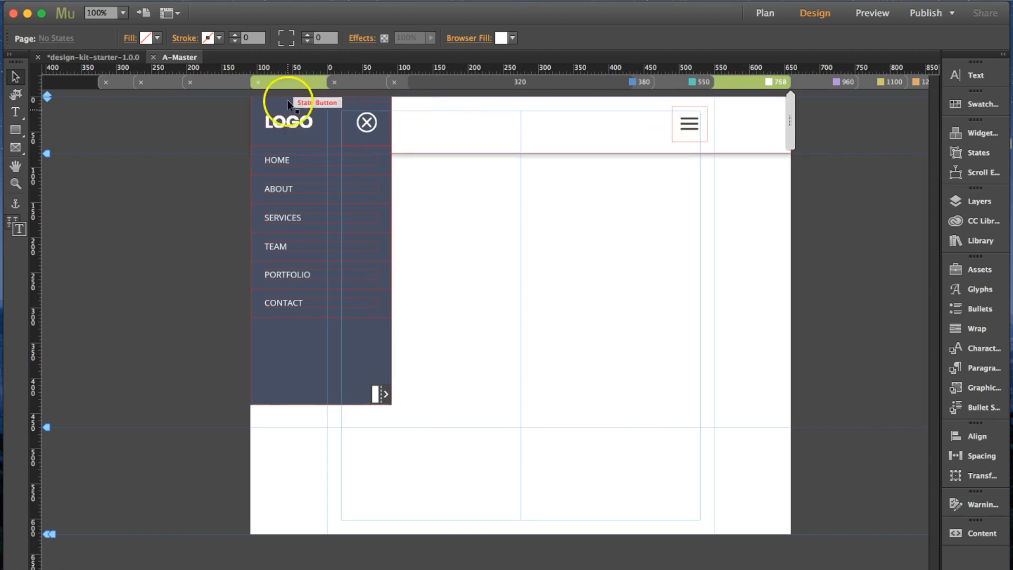
left_click_drag(404, 364, 389, 152)
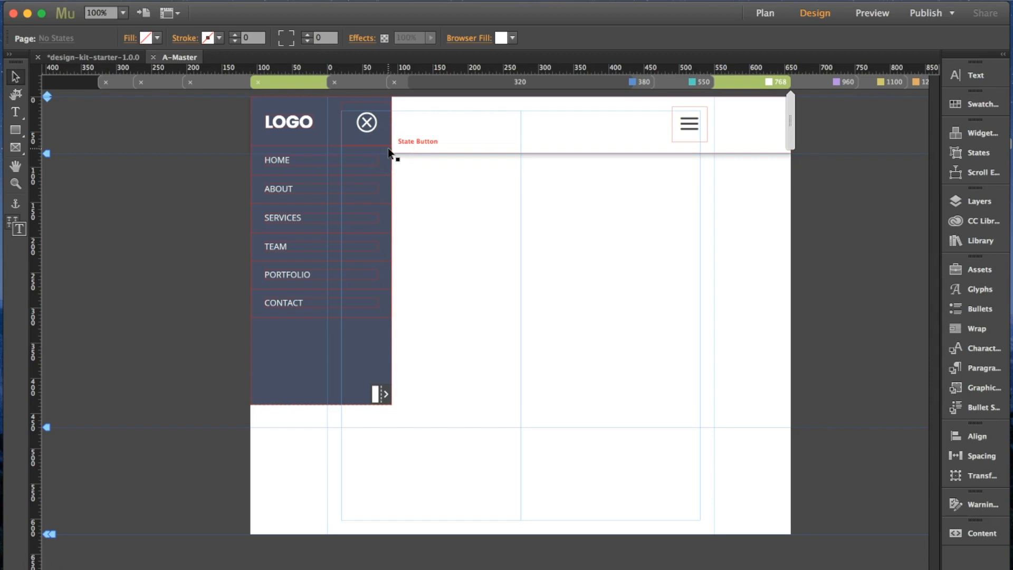
left_click_drag(389, 152, 293, 102)
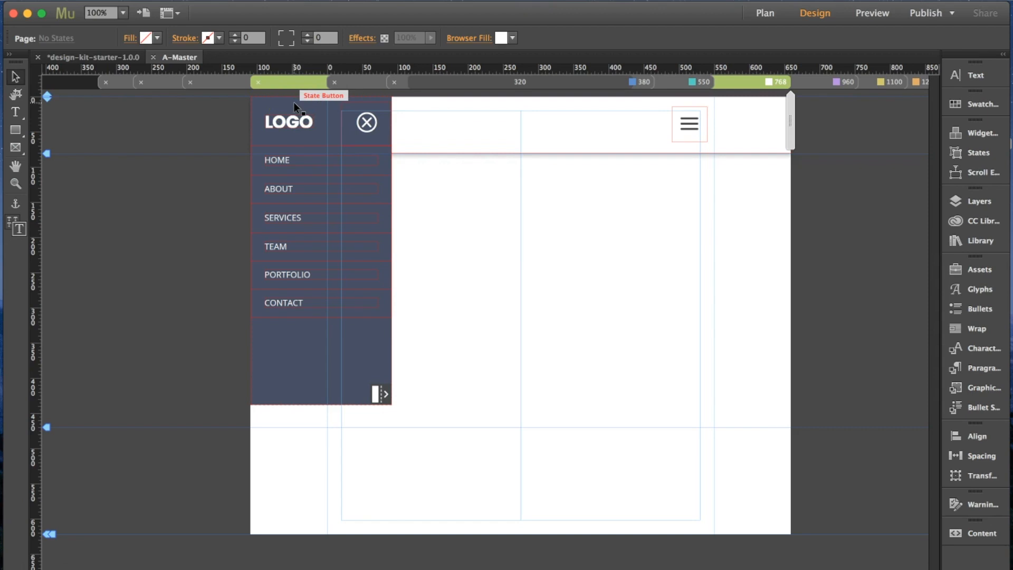
left_click_drag(306, 100, 158, 103)
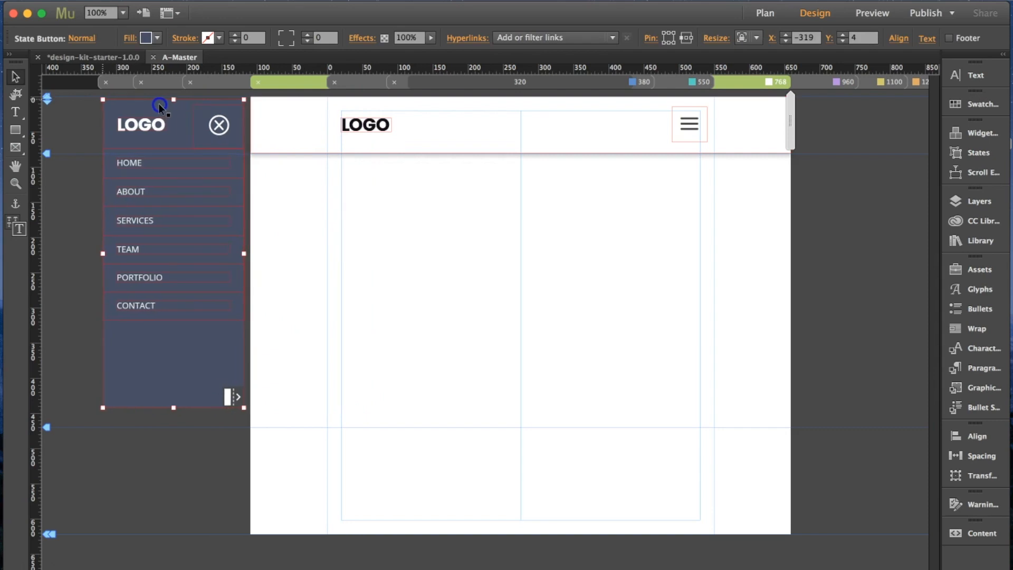
left_click_drag(158, 103, 180, 100)
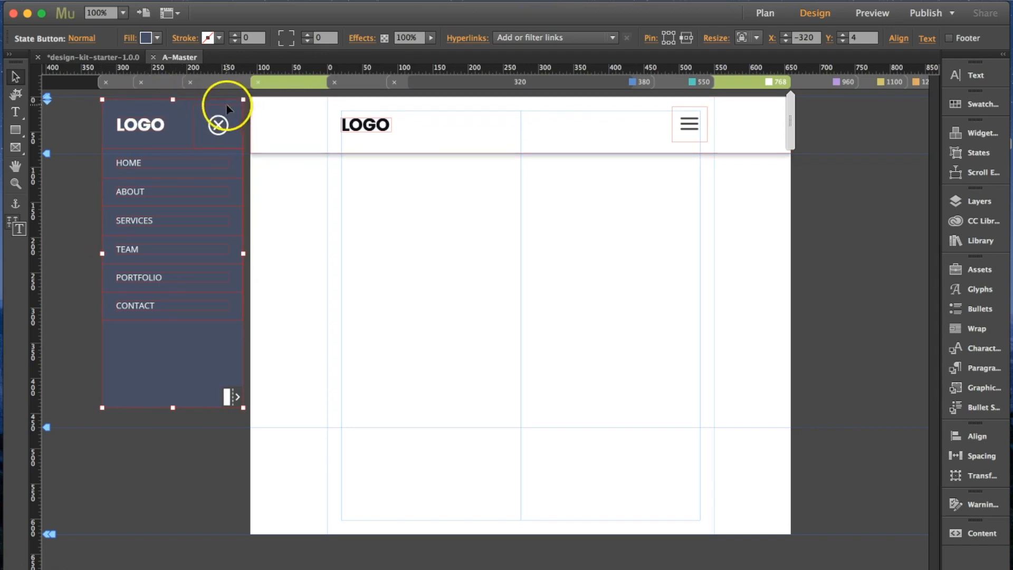
mouse_move(181, 118)
left_mouse_down()
mouse_move(180, 132)
mouse_move(181, 116)
left_mouse_up()
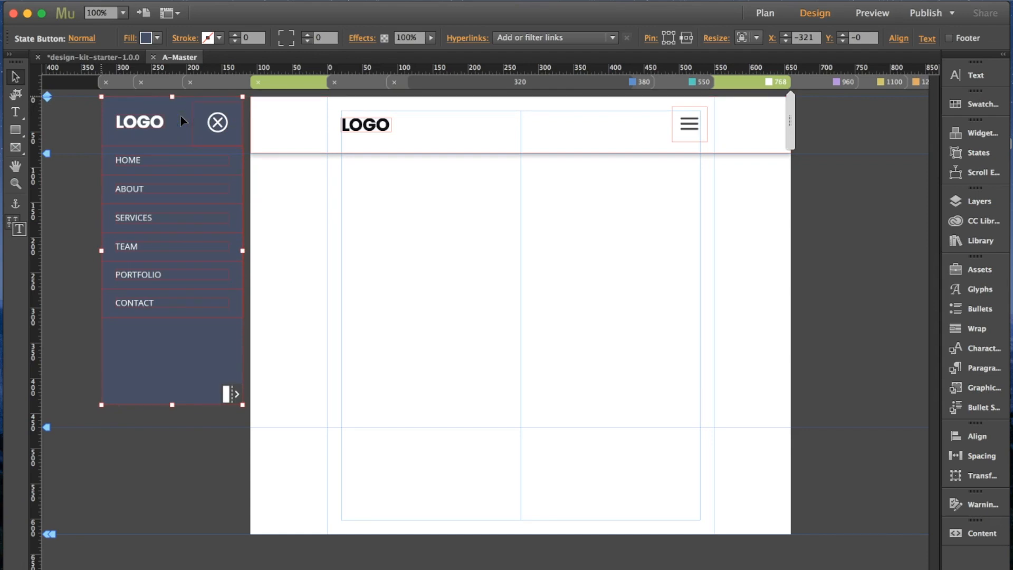
- Move the off-canvas panel outside the page's left edge in the 550 breakpoint, and in the 380 breakpoint to about X -239, Y 0
left_click(680, 82)
left_click_drag(375, 122, 225, 109)
left_click(561, 83)
left_click_drag(472, 100, 329, 97)
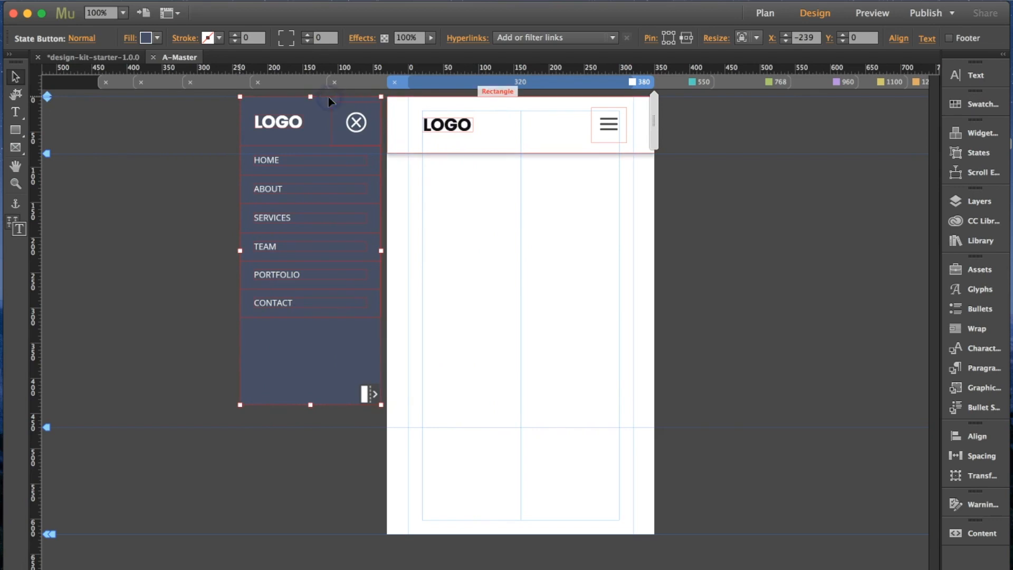
- Examine the parts of the 380 navigation: hamburger icon, header logo, and the off-canvas panel's nested logo, close icon and menu
left_click(710, 214)
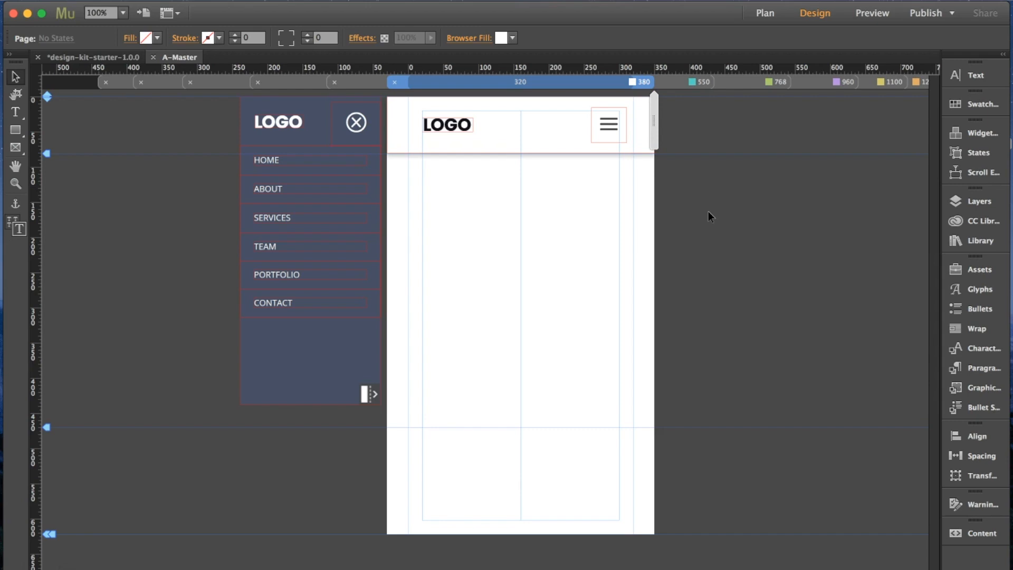
left_click(608, 125)
left_click(473, 128)
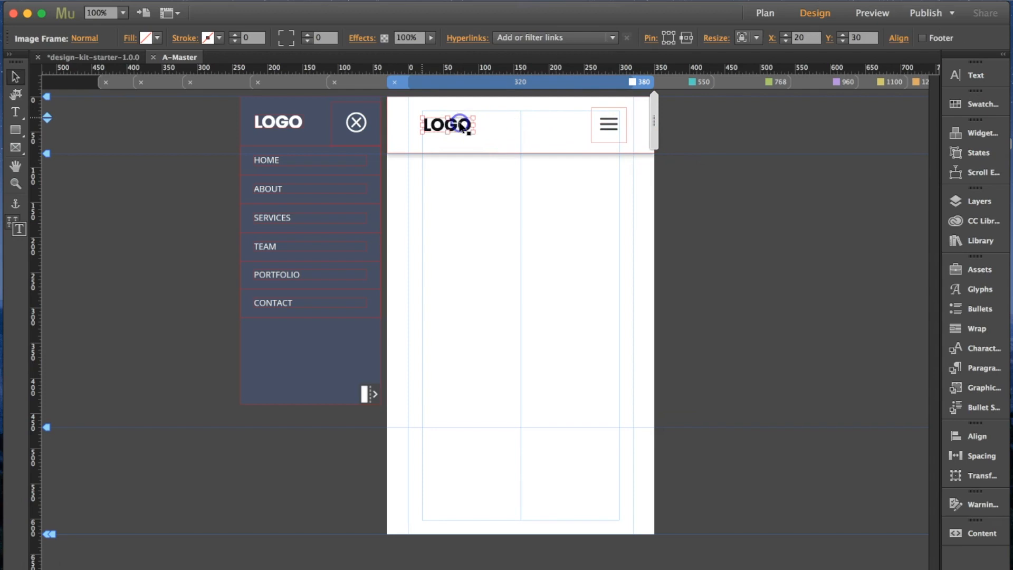
left_click(309, 112)
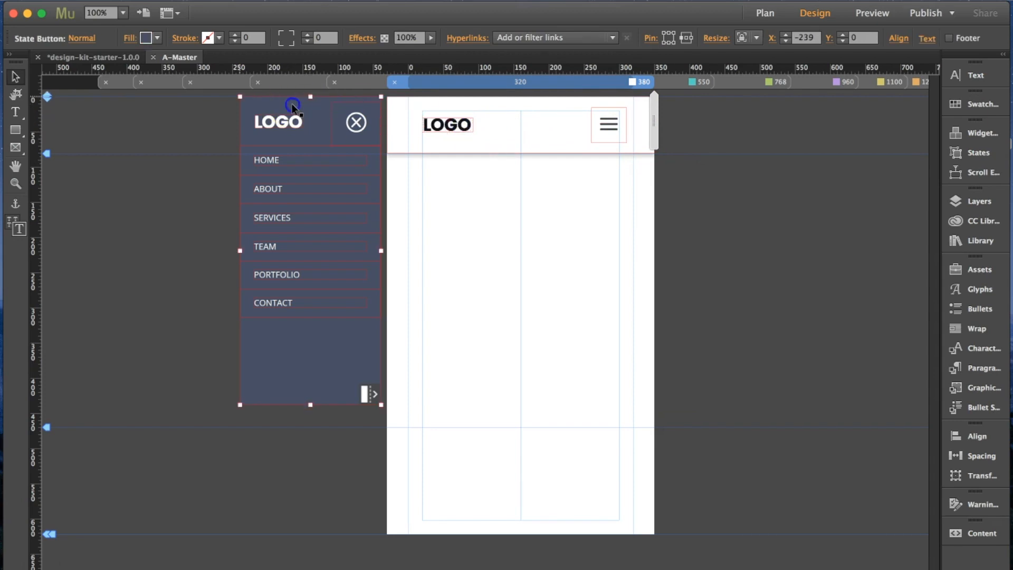
left_click(290, 124)
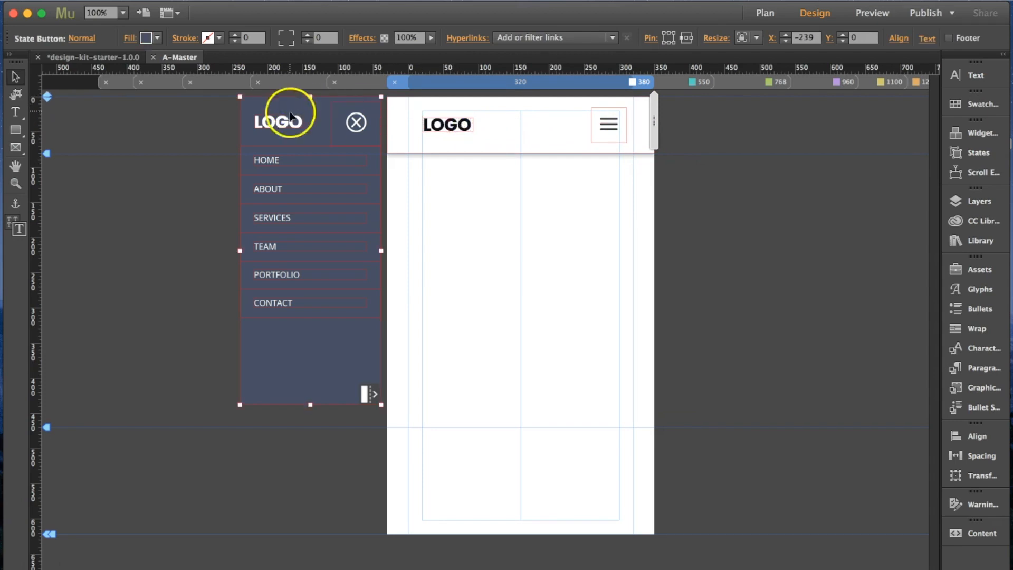
left_click(291, 123)
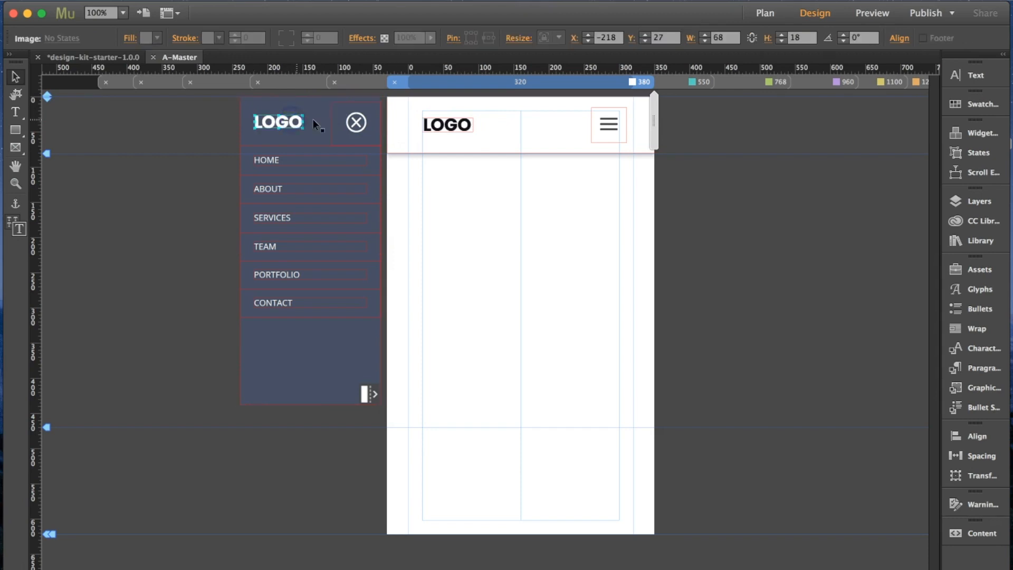
left_click(357, 122)
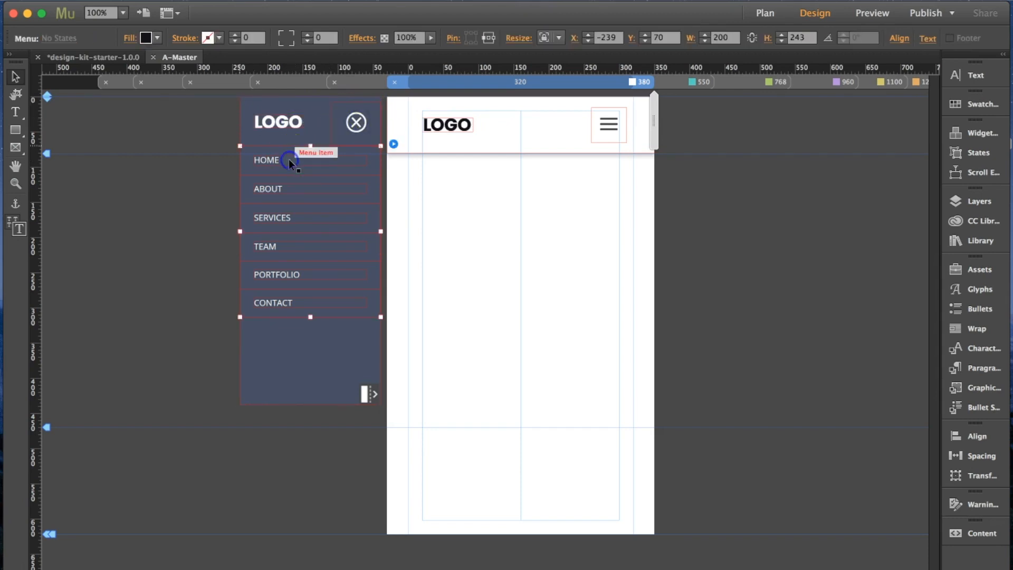
left_click(188, 122)
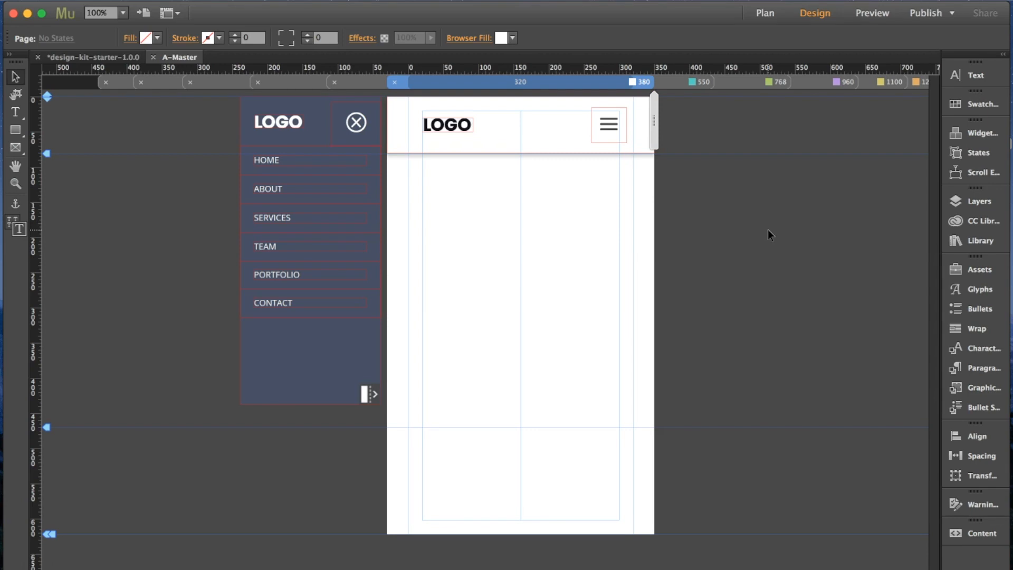
- Inspect the Off Canvas Menu widget nested in the panel's lower-right corner, its options, and the hamburger icon in the header
left_click(365, 394)
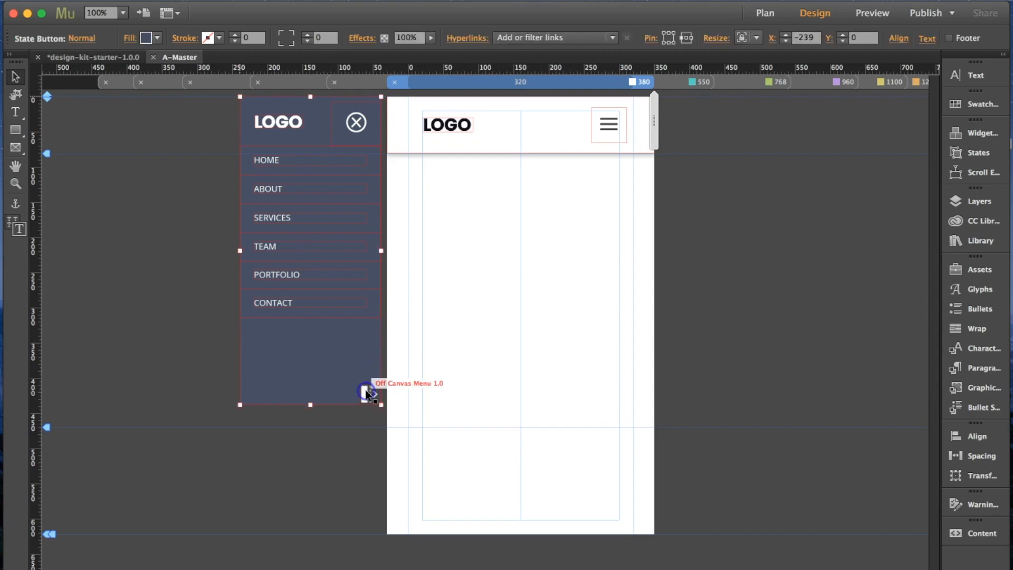
left_click(394, 382)
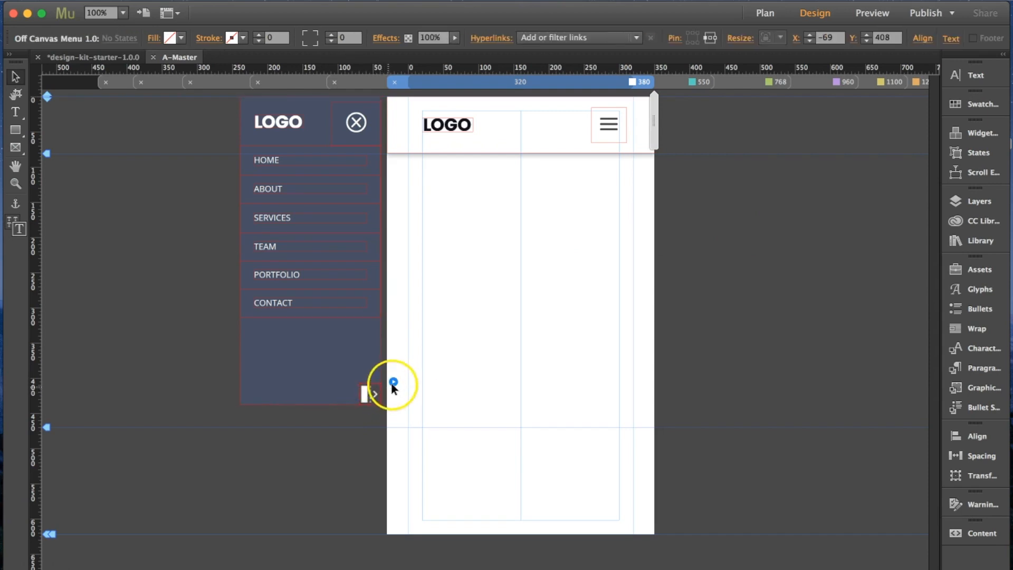
left_click(131, 335)
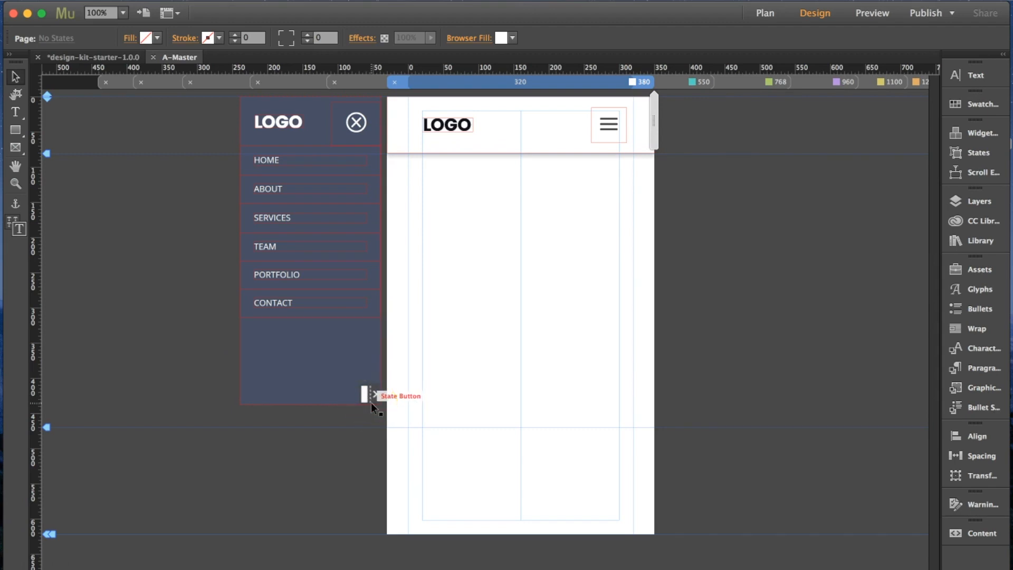
left_click(610, 127)
- Preview the A-Master page in the browser and narrow the browser window to a mobile width
left_click(132, 5)
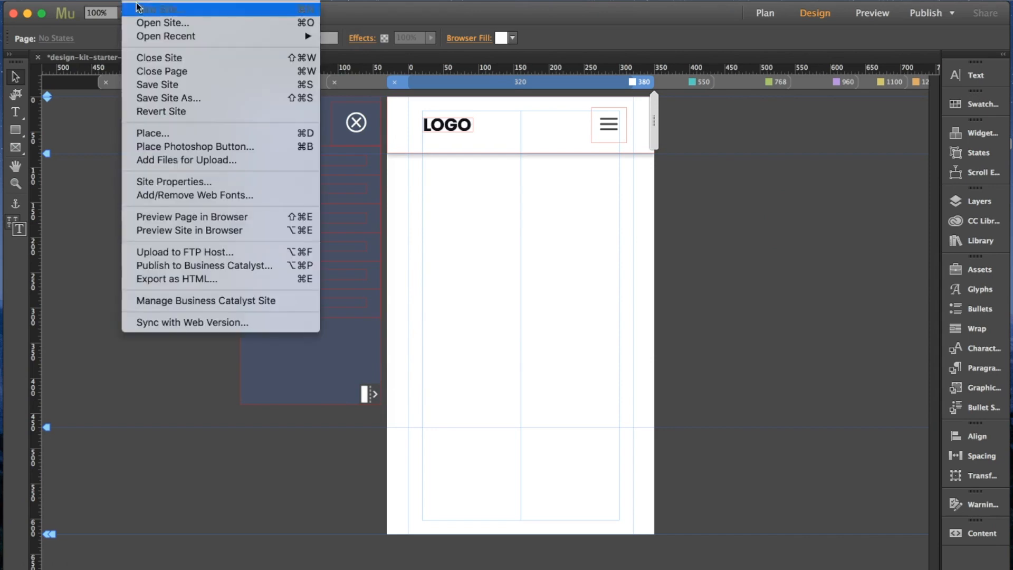
left_click(211, 216)
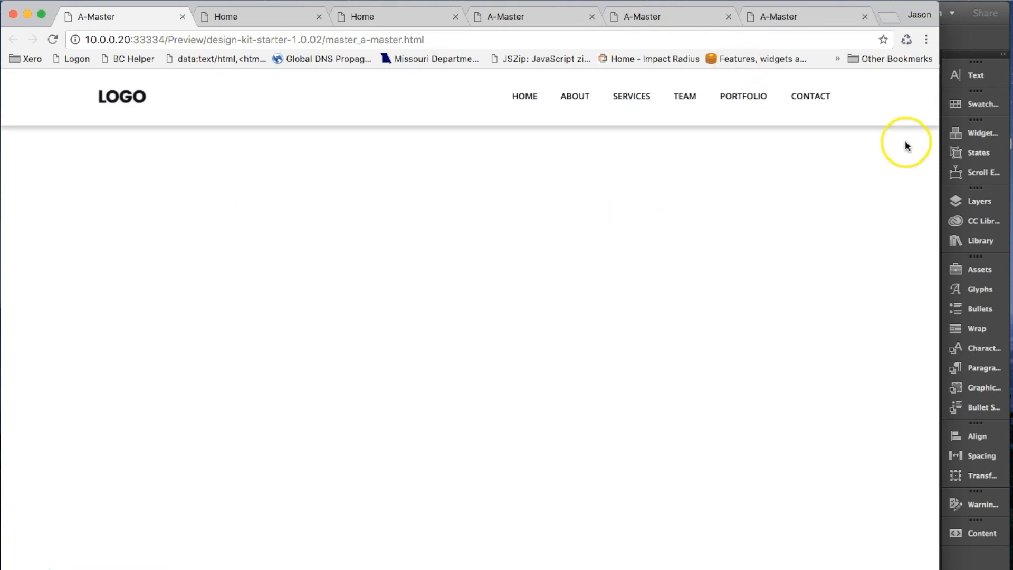
left_click_drag(939, 140, 432, 125)
- Test the off-canvas menu in the browser preview by opening it with the hamburger icon, closing it and reopening it
left_click(385, 94)
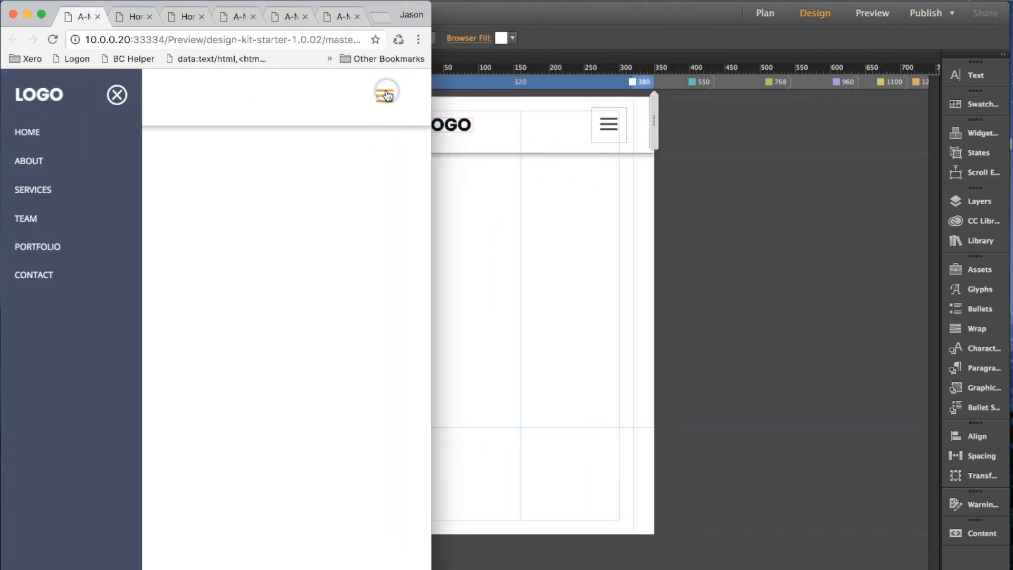
left_click(116, 95)
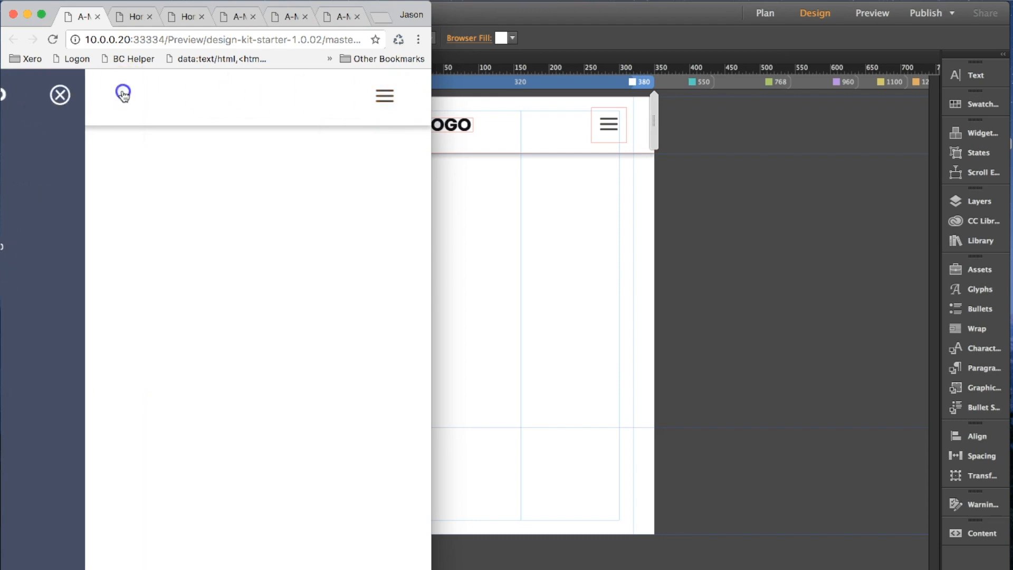
left_click(384, 96)
left_click(390, 100)
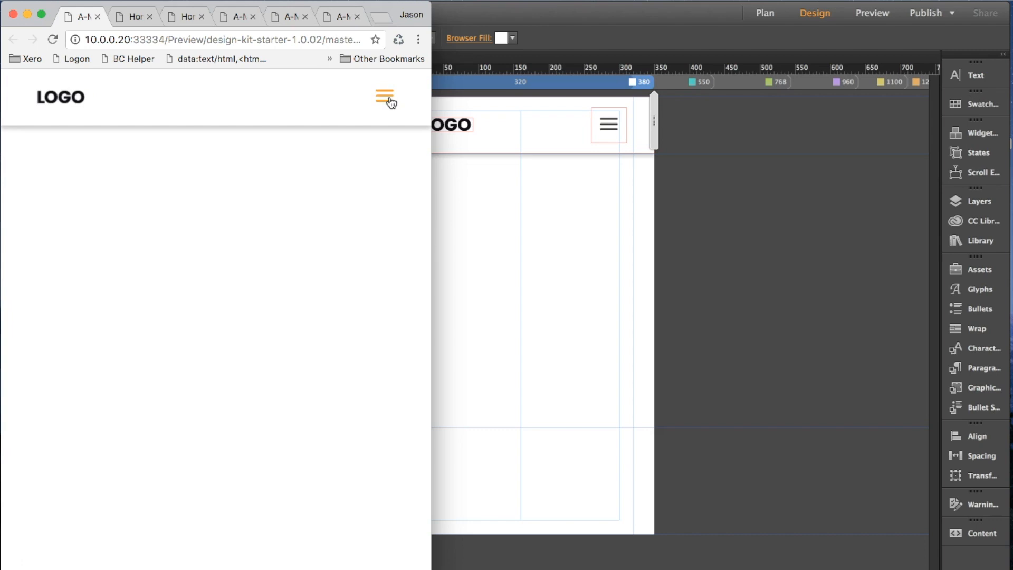
left_click(390, 100)
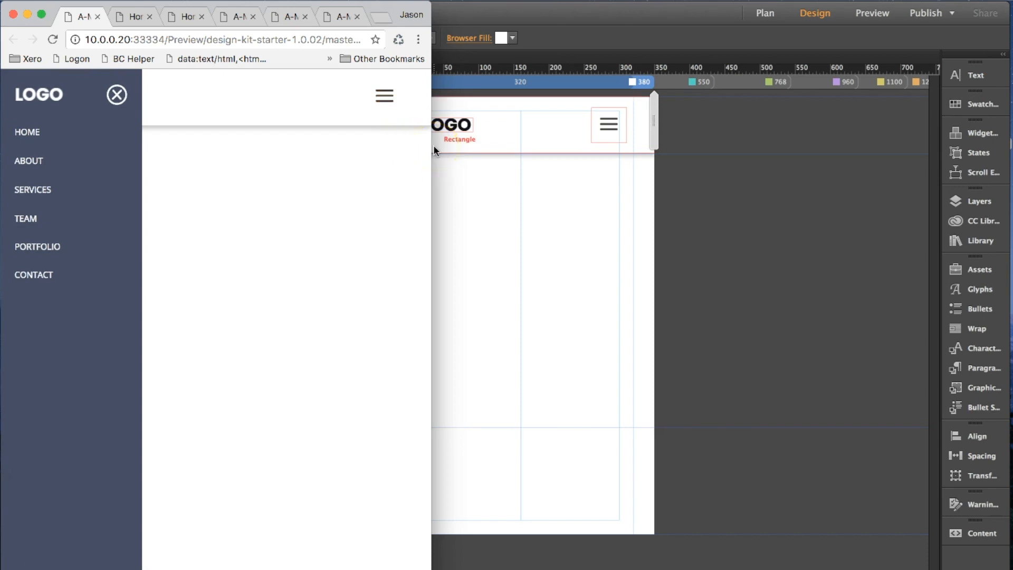
- Narrow the browser preview further with the off-canvas menu open, checking how it fits, and close the menu
left_click(430, 167)
left_click(430, 171)
left_click(430, 171)
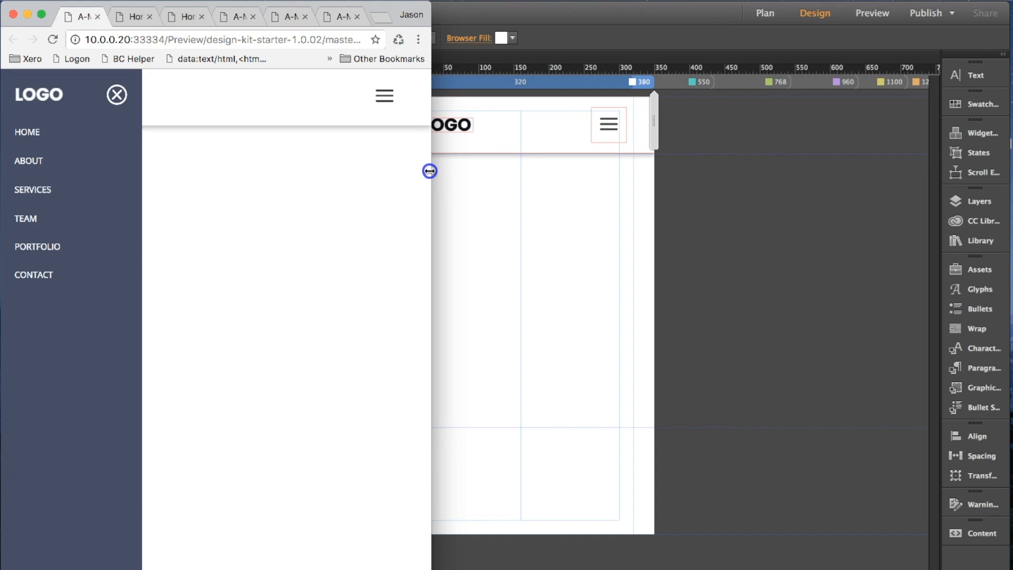
left_click_drag(430, 171, 416, 140)
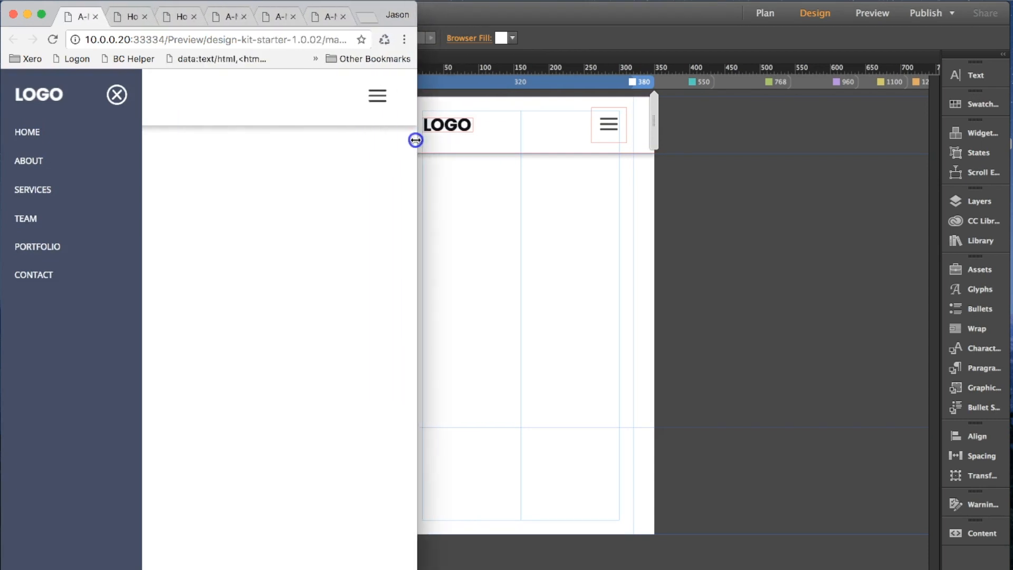
left_click_drag(416, 140, 256, 128)
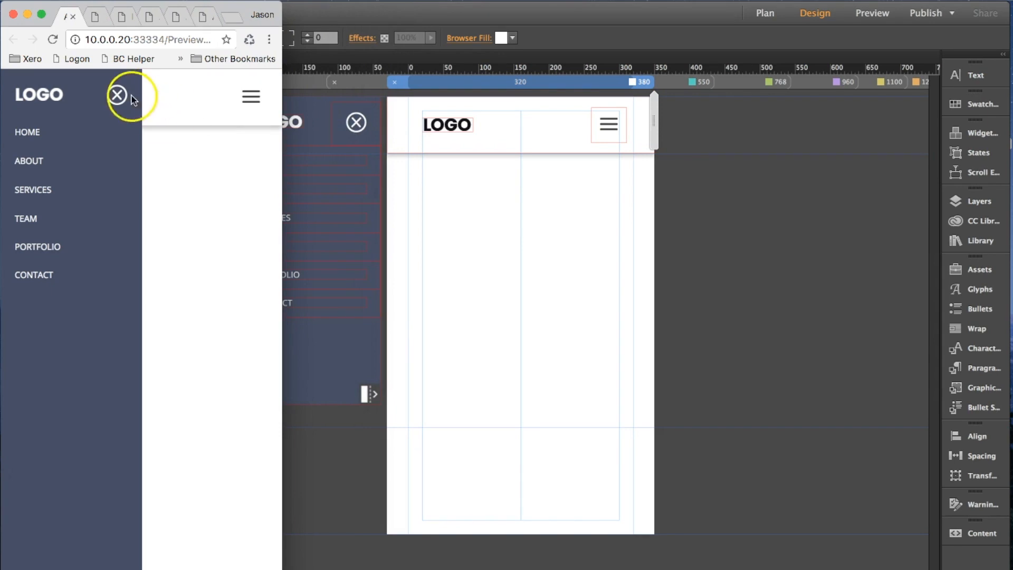
left_click(119, 95)
- Widen the browser preview to view the desktop navigation and close the preview window
left_click_drag(284, 178, 717, 163)
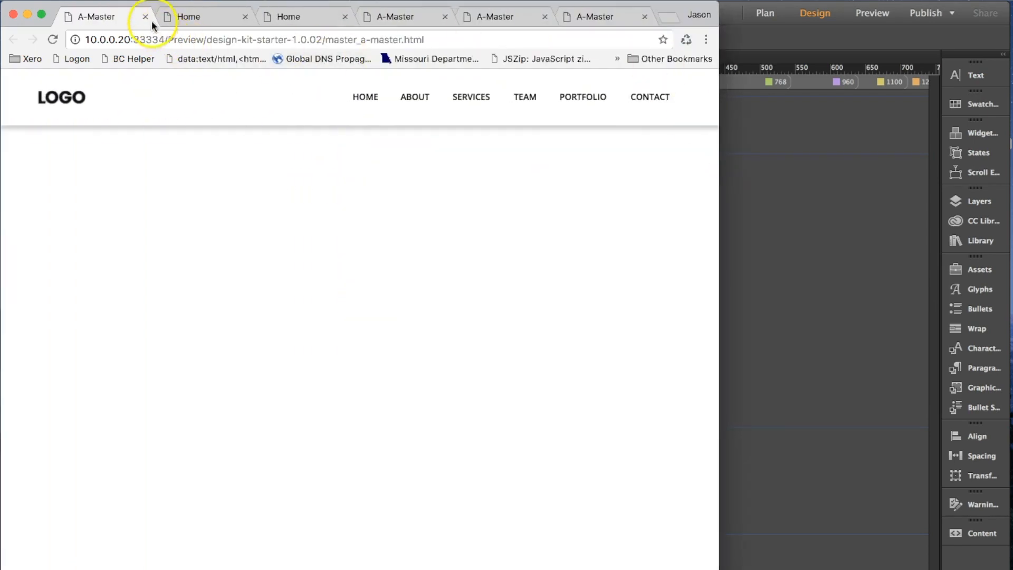
left_click(13, 15)
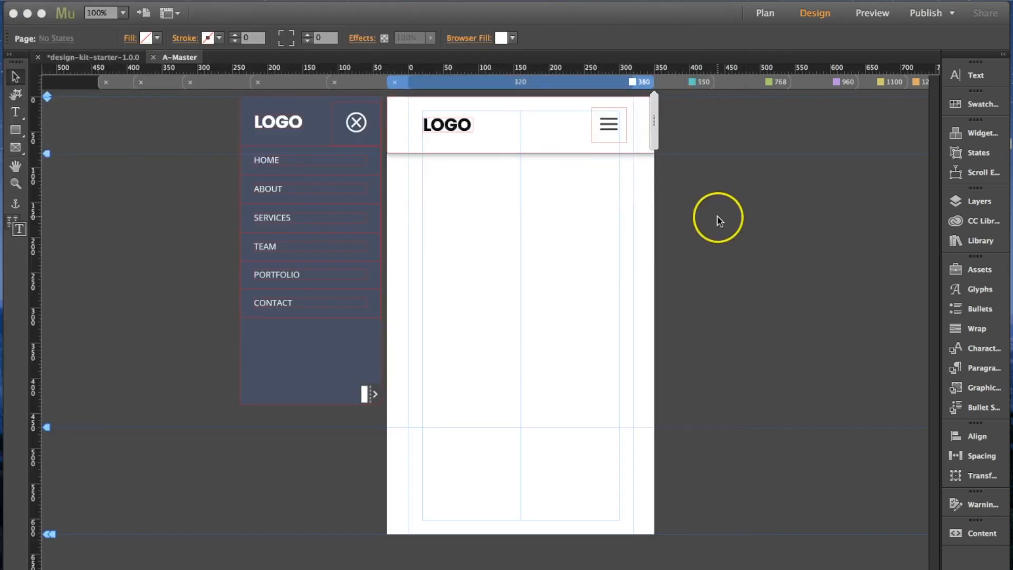
- Switch the A-Master page to its widest breakpoint and bring up the footer items in the Design Kit 1.0.0 library
left_click(919, 81)
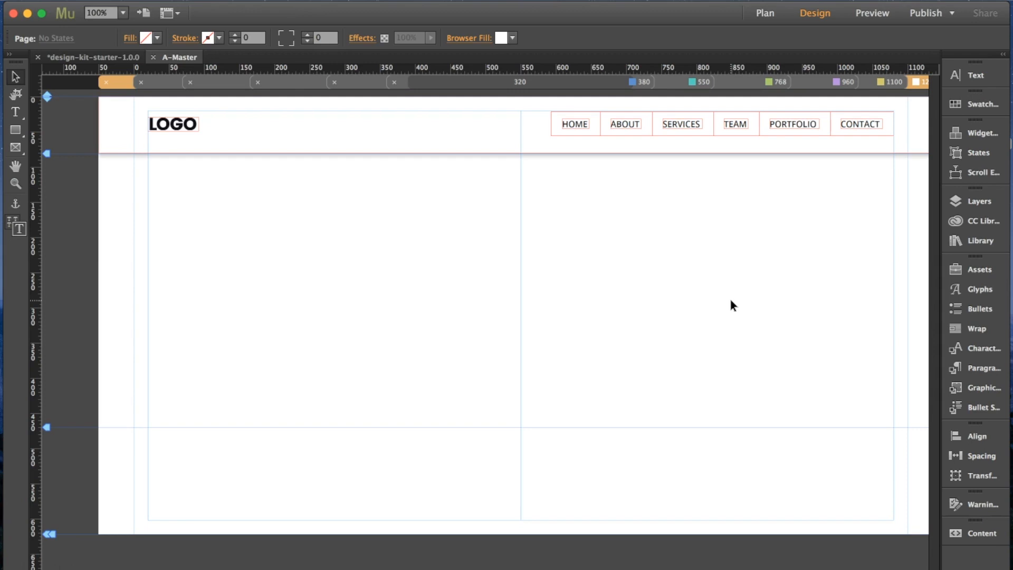
left_click(965, 206)
left_click(980, 241)
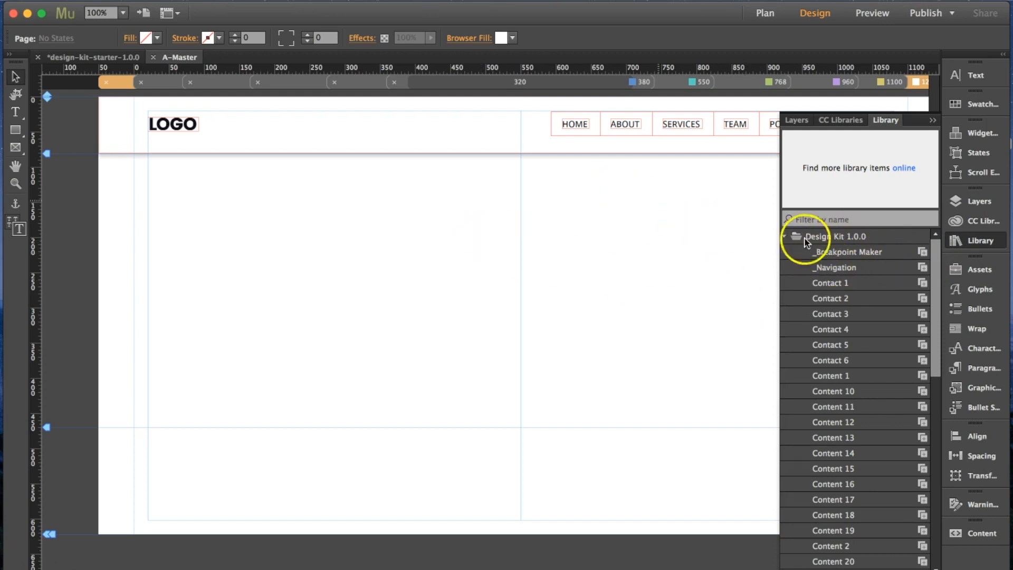
left_click_drag(937, 272, 937, 278)
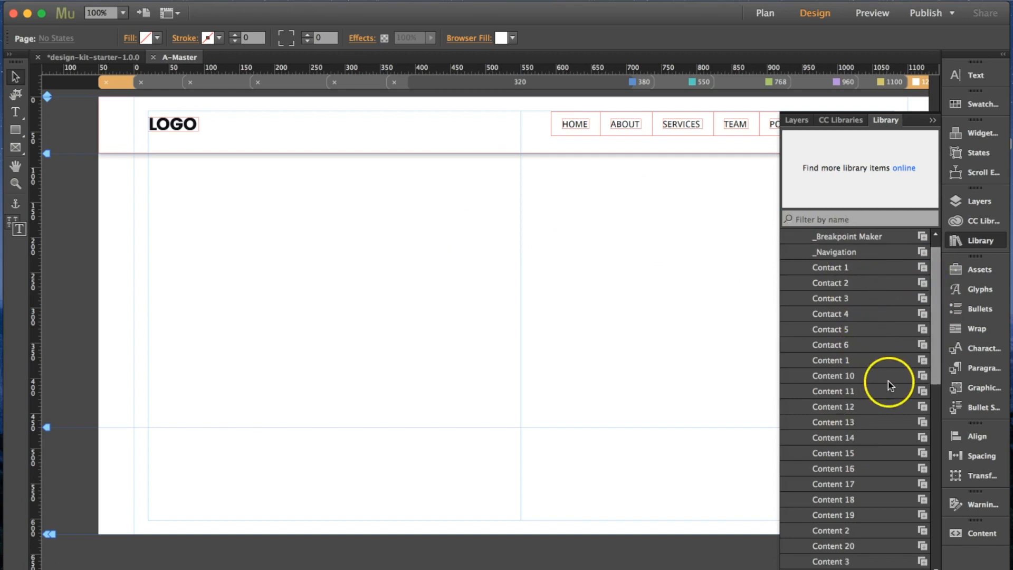
left_click_drag(933, 314, 935, 481)
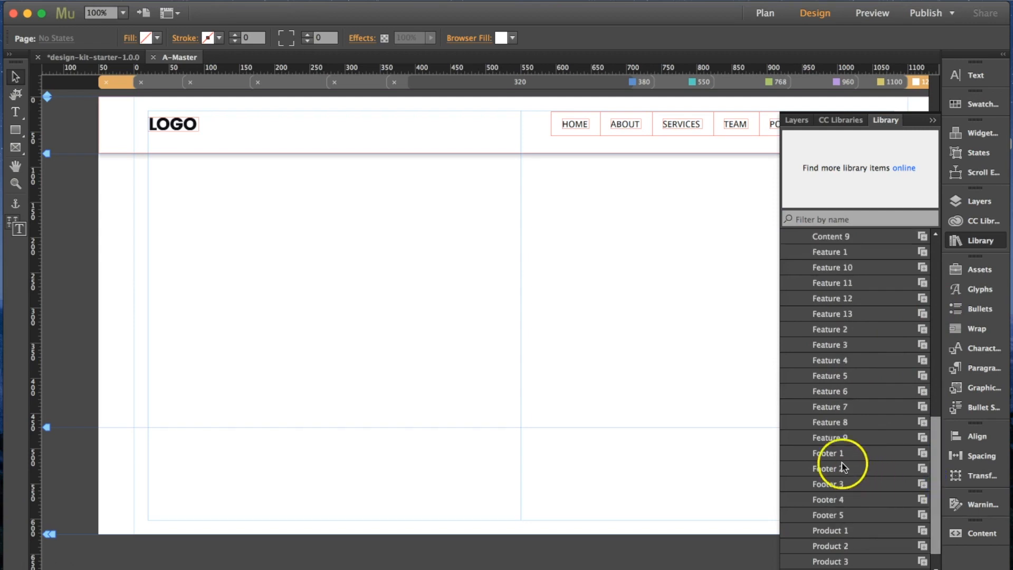
- Compare the library previews of Footer 1, Footer 2, Footer 3 and Footer 4
left_click(835, 454)
left_click(837, 467)
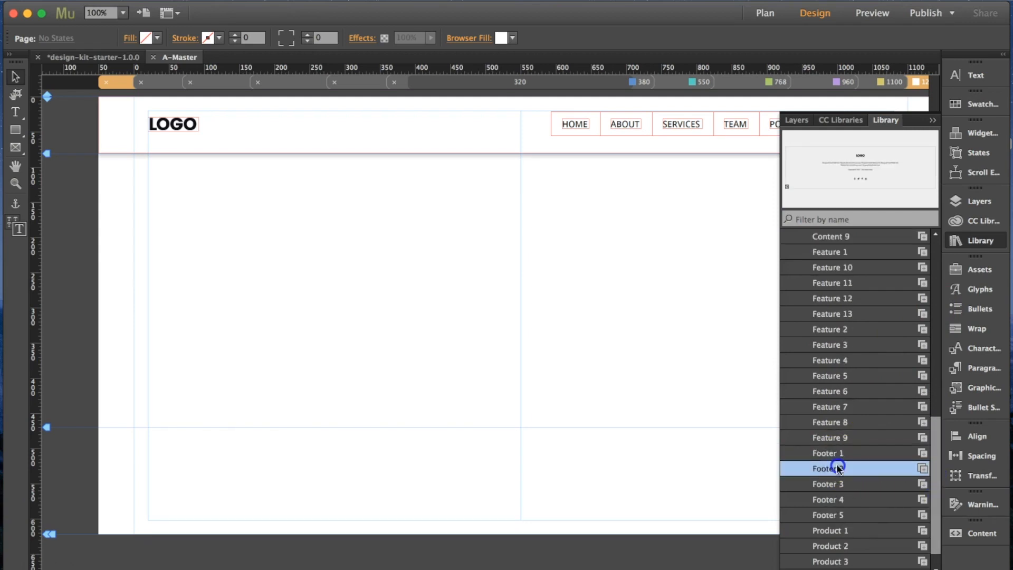
left_click(839, 482)
left_click(841, 499)
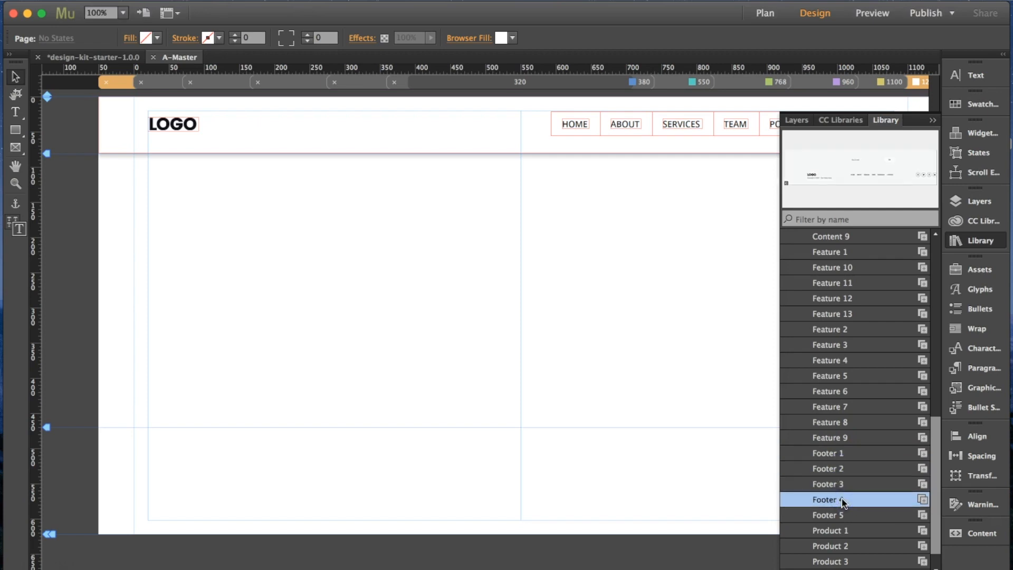
left_click(839, 454)
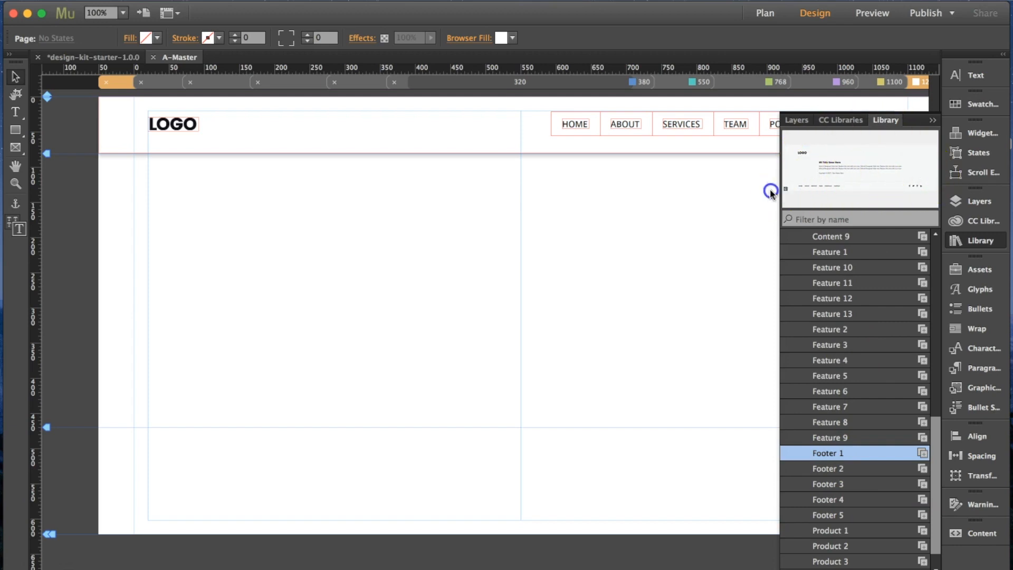
left_click(840, 468)
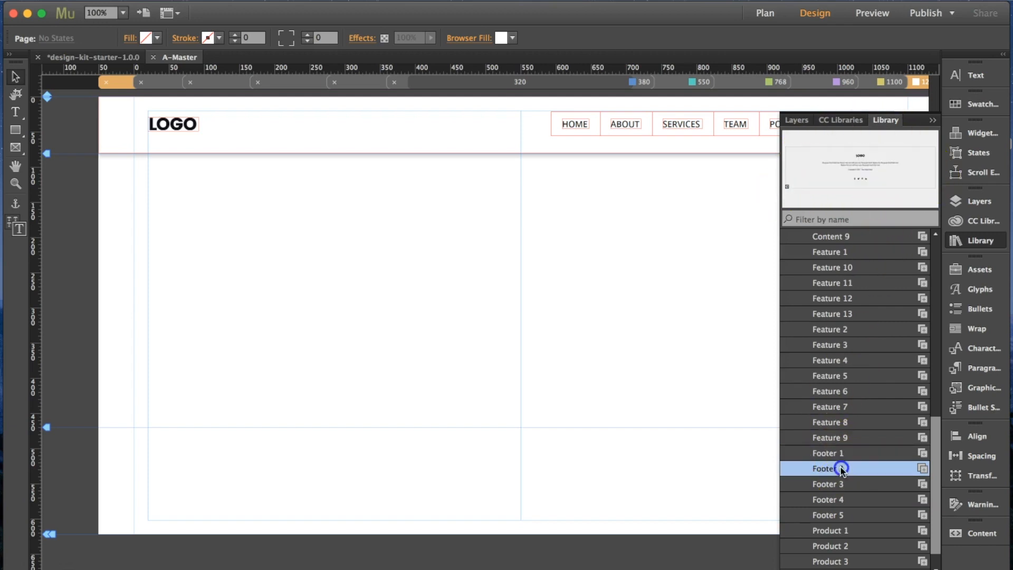
left_click(844, 483)
- Place the Footer 3 library item on the page at X -50, Y 470, aligned with the footer guide
left_click_drag(859, 483, 862, 484)
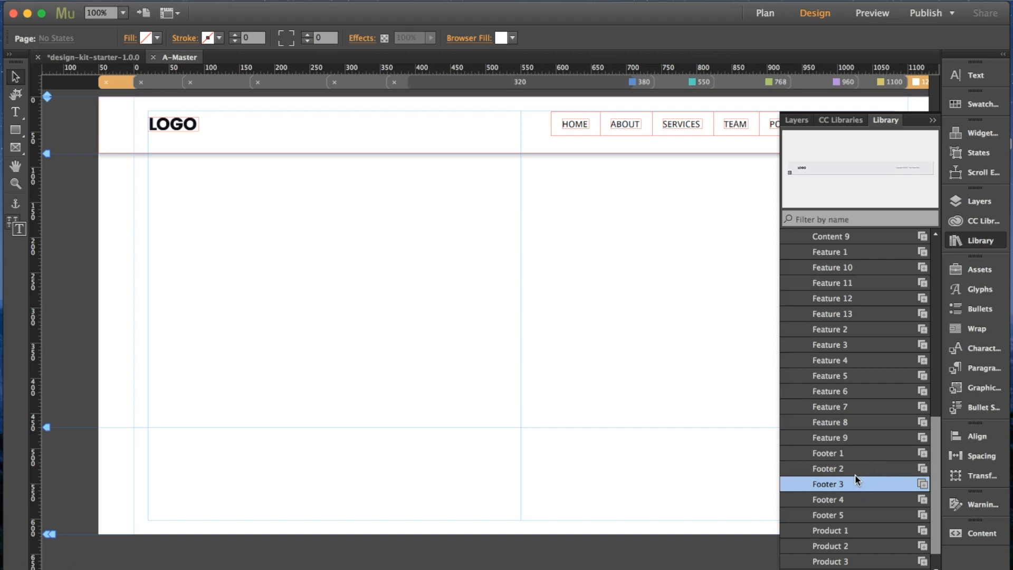
left_click(837, 483)
left_click_drag(884, 485, 99, 429)
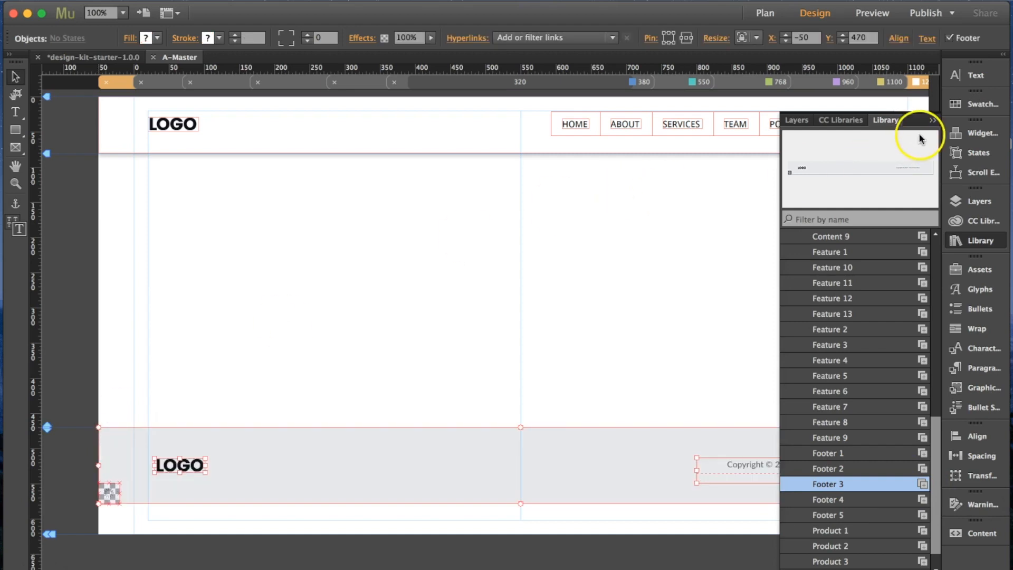
left_click(933, 121)
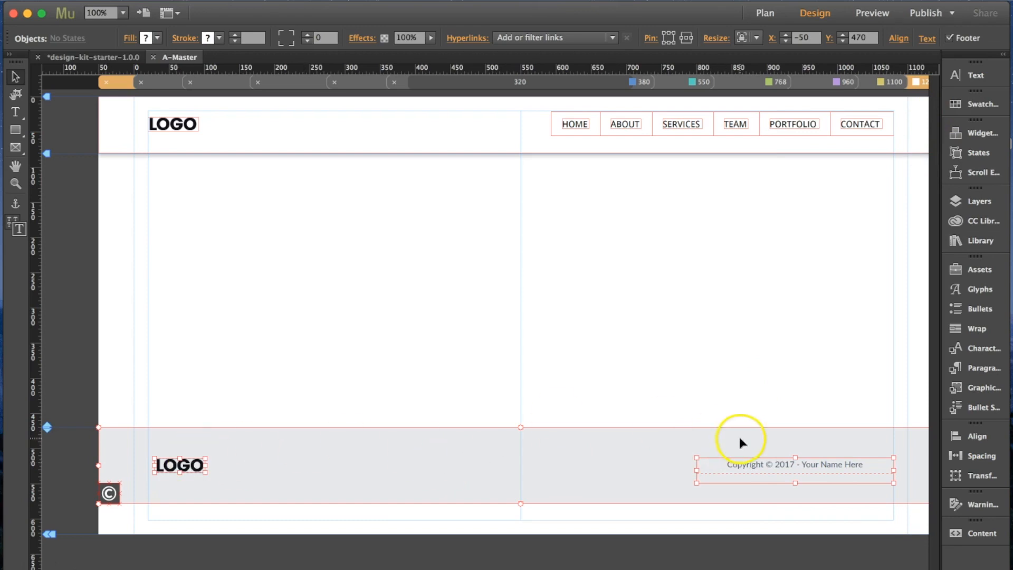
- Create a layer named Footer and position it between the Navigation and Style Guide layers
left_click(990, 205)
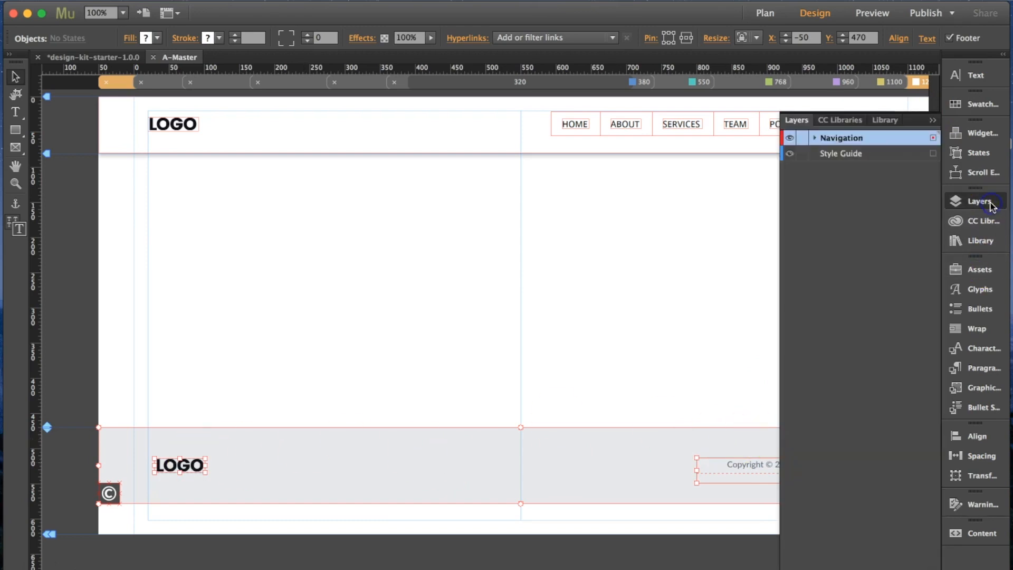
right_click(869, 200)
left_click(885, 203)
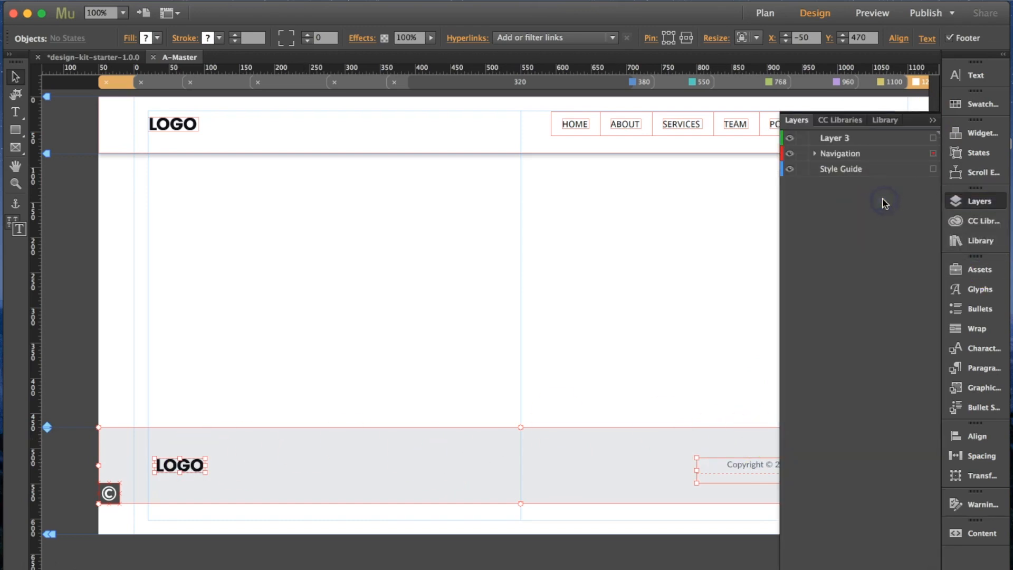
double_click(833, 138)
type("Footer")
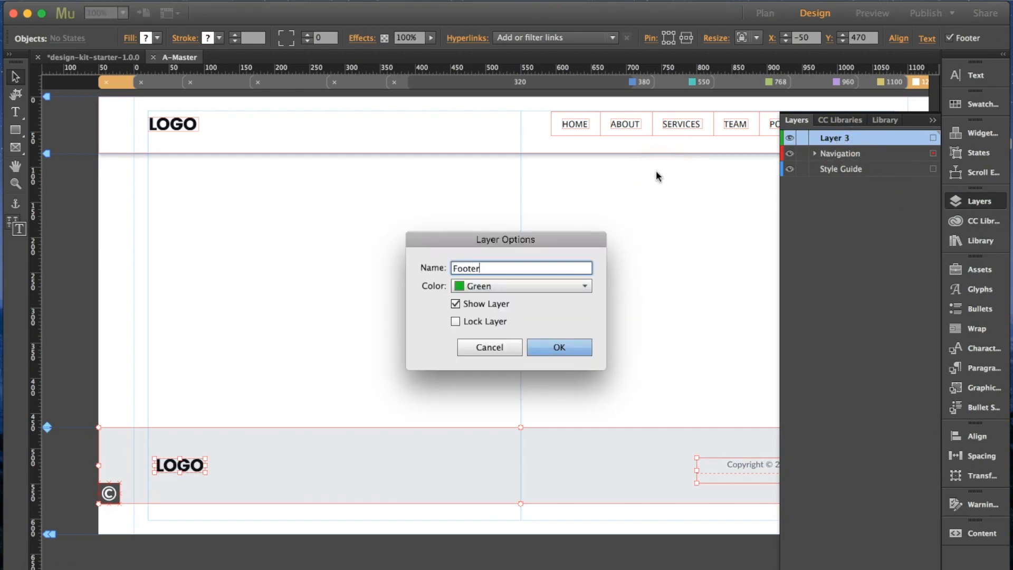
key("Return")
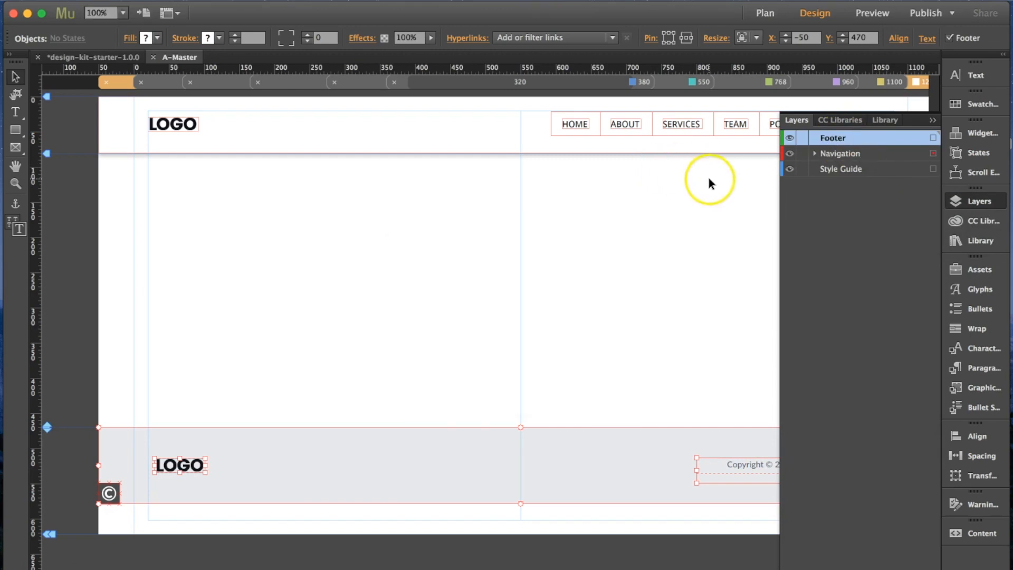
left_click(829, 158)
left_click_drag(830, 160, 830, 170)
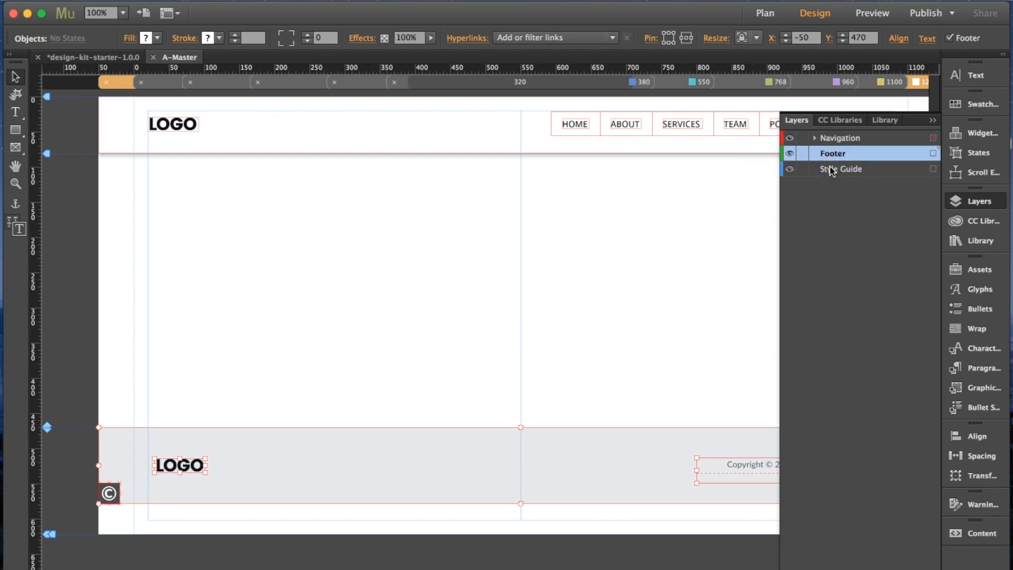
- Move the selected footer elements from the Navigation layer to the Footer layer
right_click(192, 467)
mouse_move(278, 363)
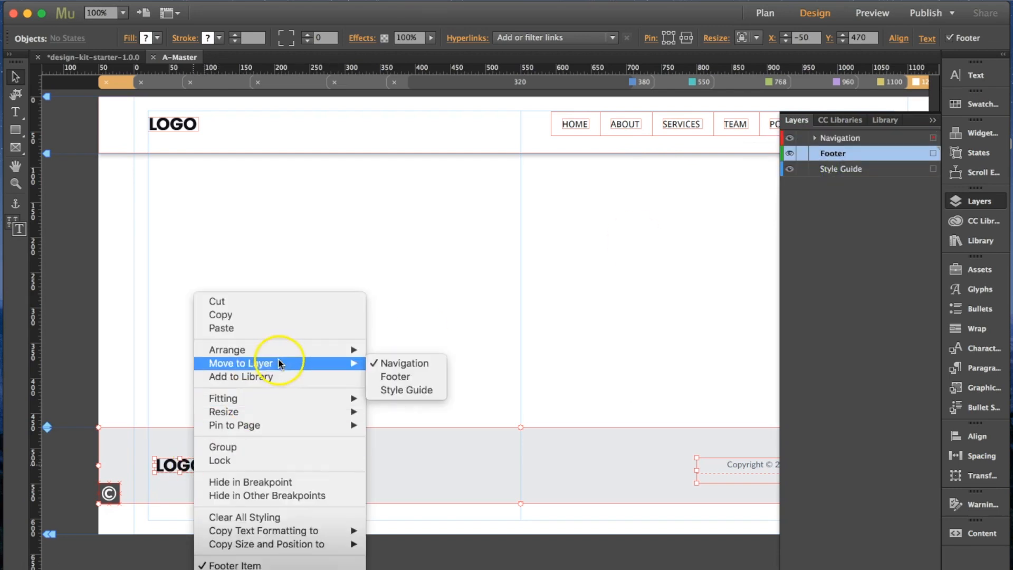
left_click(406, 375)
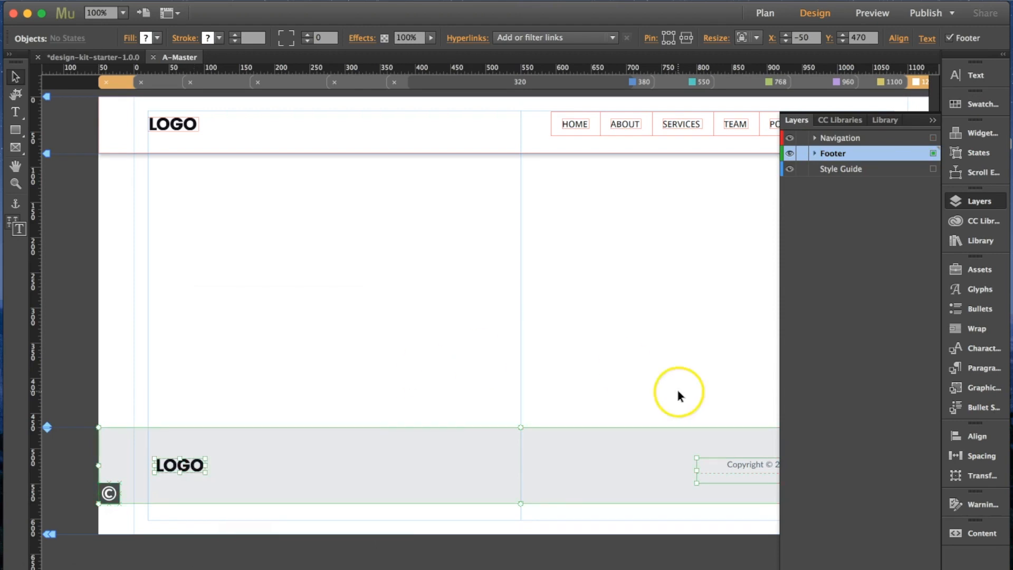
left_click(932, 123)
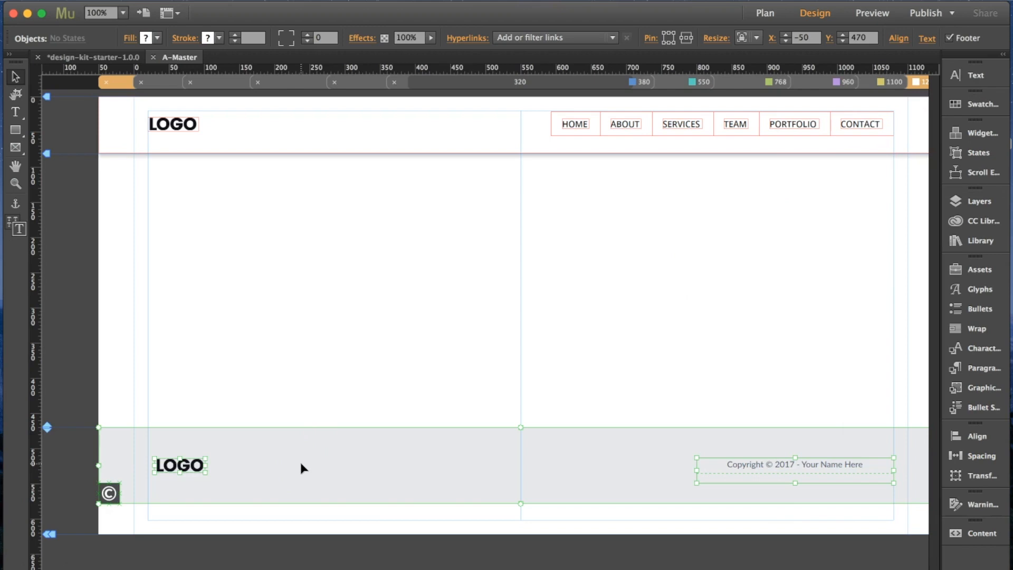
- Raise the footer guide to about Y 130 and align the header guide with the navigation bar's lower edge
left_click(270, 273)
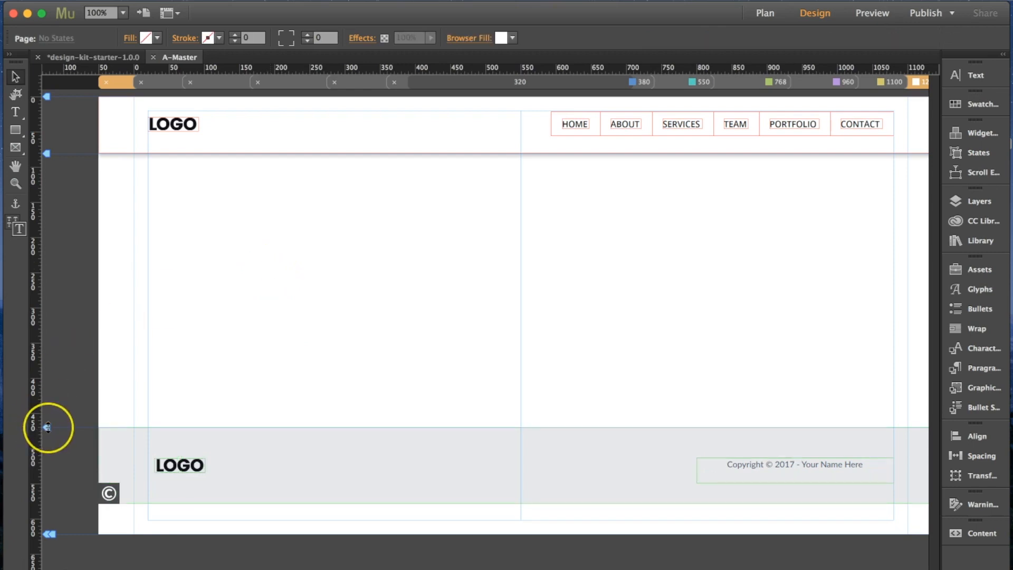
left_click_drag(48, 426, 58, 157)
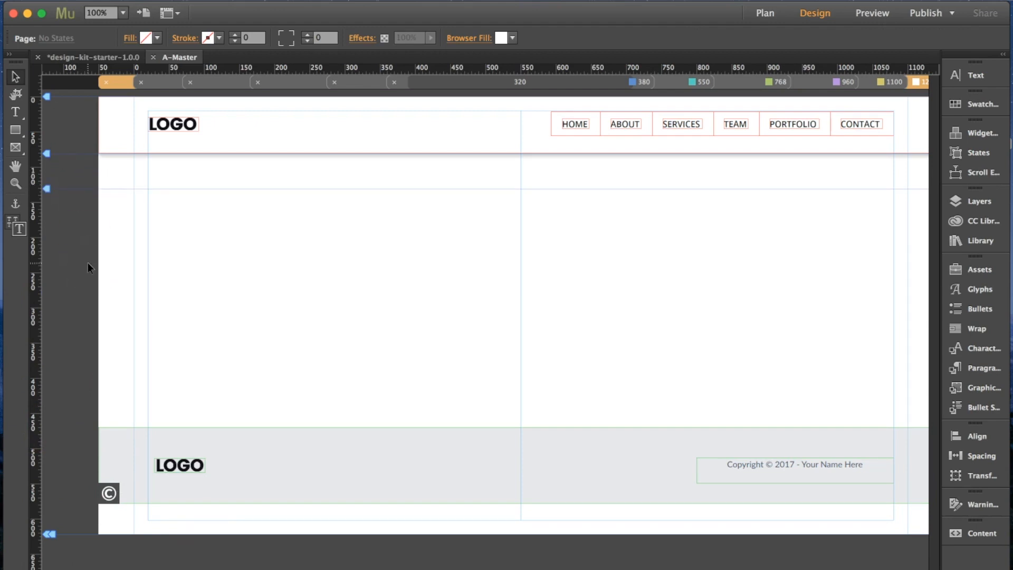
left_click(46, 154)
mouse_move(46, 154)
left_mouse_down()
mouse_move(58, 199)
mouse_move(53, 215)
mouse_move(50, 162)
mouse_move(48, 211)
left_mouse_up()
left_click(183, 193)
mouse_move(47, 154)
left_mouse_down()
mouse_move(47, 179)
mouse_move(46, 153)
left_mouse_up()
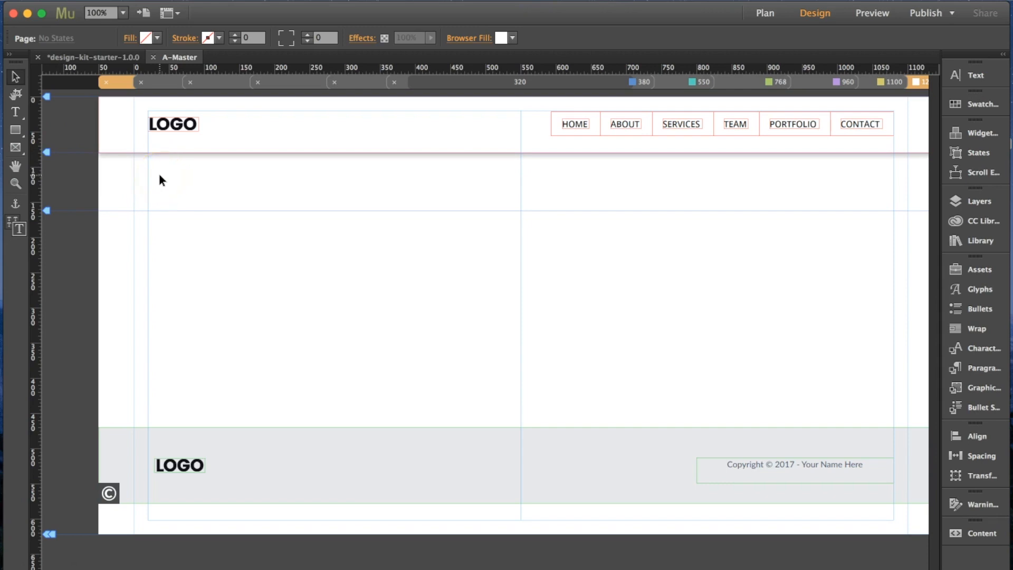
mouse_move(47, 152)
left_mouse_down()
mouse_move(52, 173)
mouse_move(50, 150)
left_mouse_up()
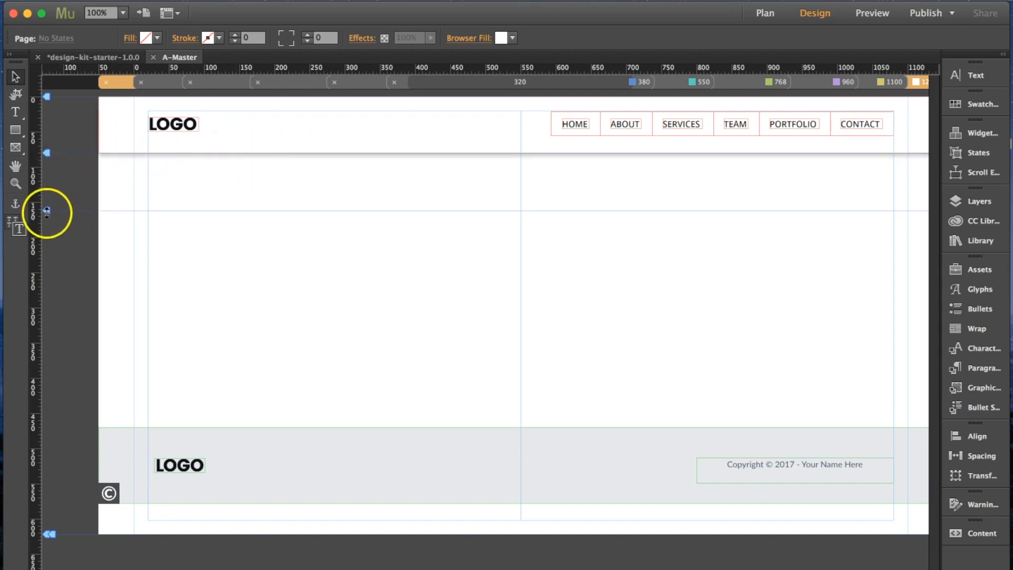
left_click_drag(46, 212, 47, 168)
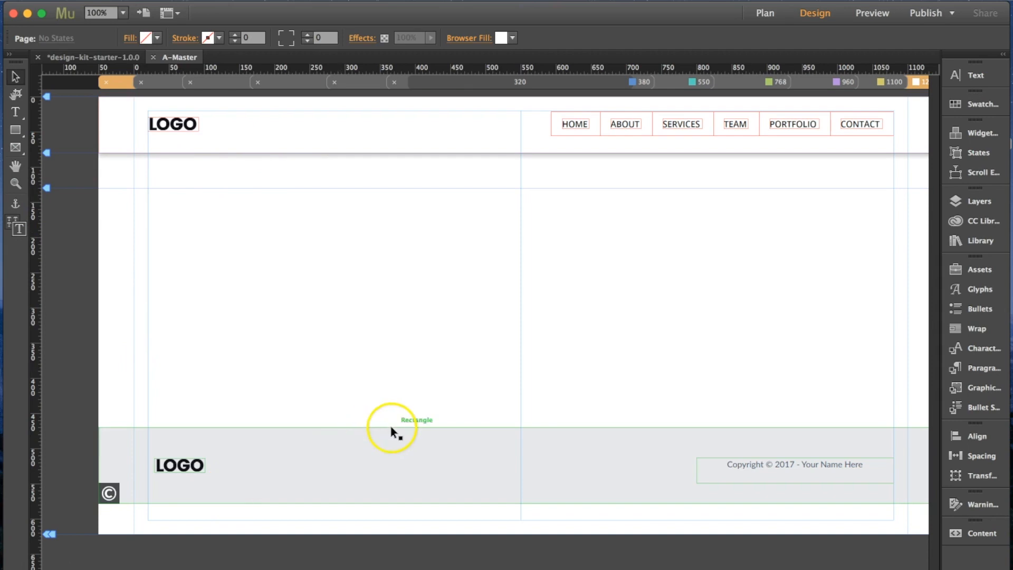
- Move the footer up to Y 130 and raise the bottom-of-page guide to the footer's lower edge
left_click(385, 453)
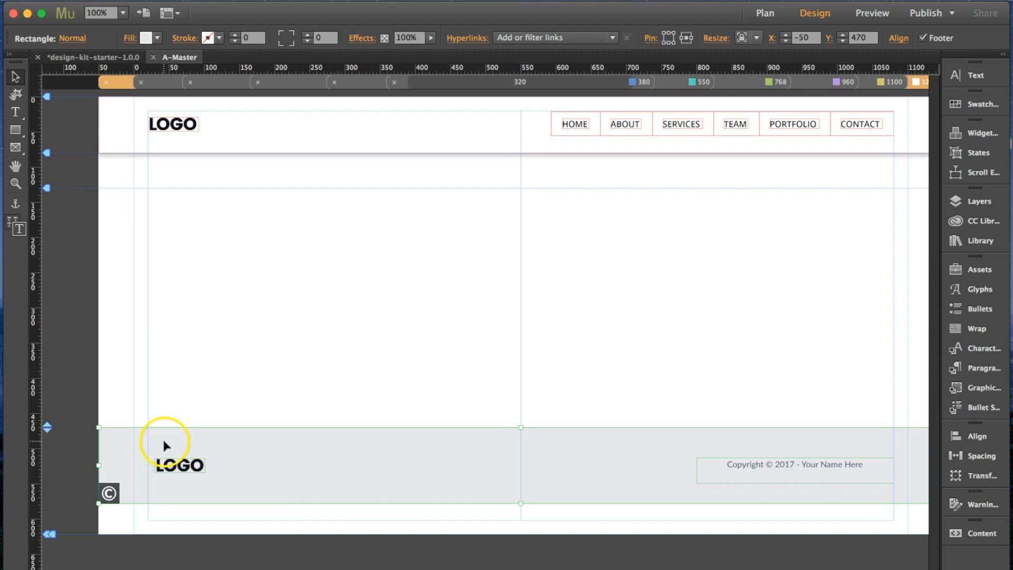
left_click_drag(47, 427, 57, 189)
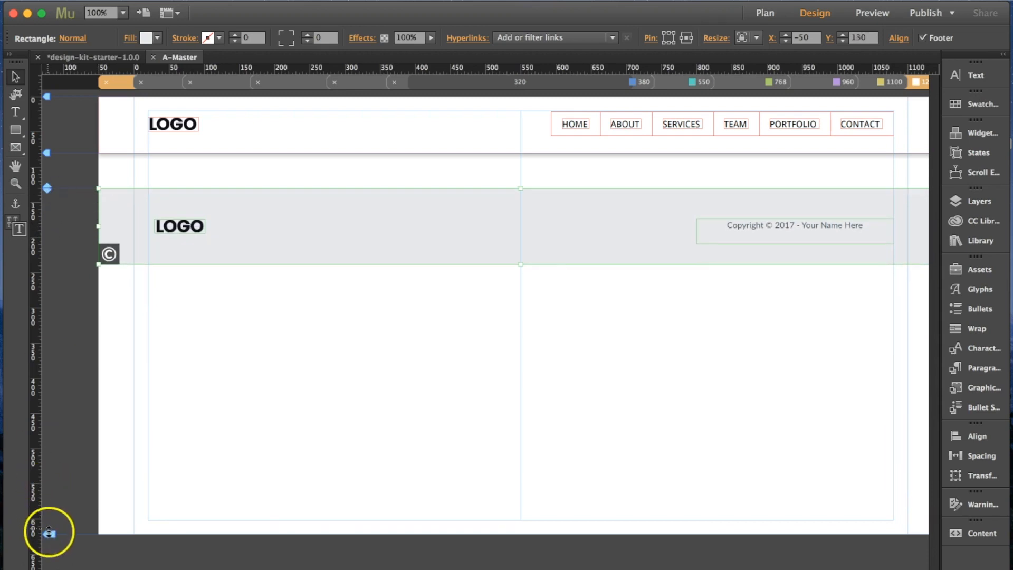
left_click_drag(46, 534, 52, 264)
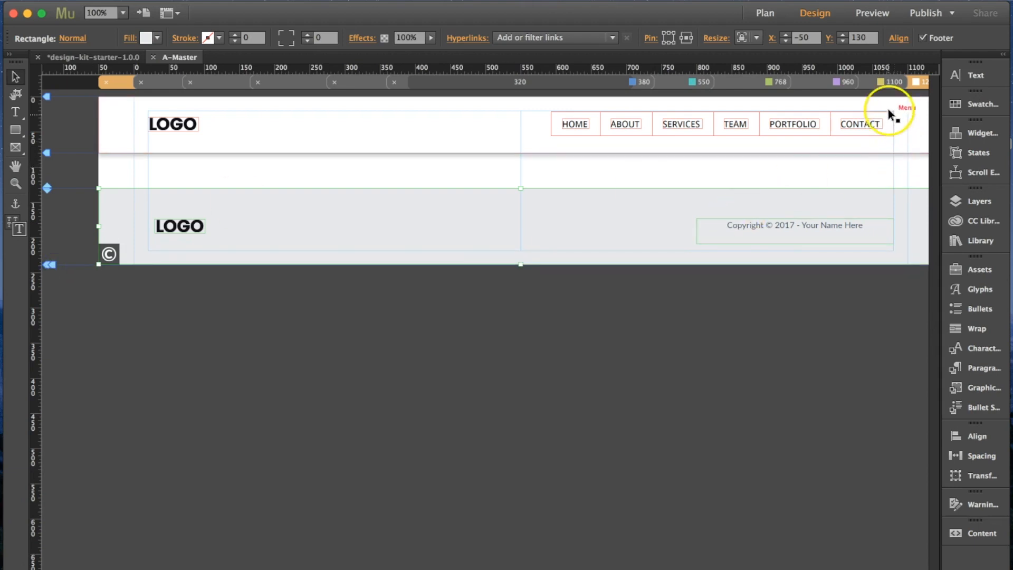
- At the 1100 breakpoint, move the footer down to Y 167, clear of the navigation bar
left_click(890, 82)
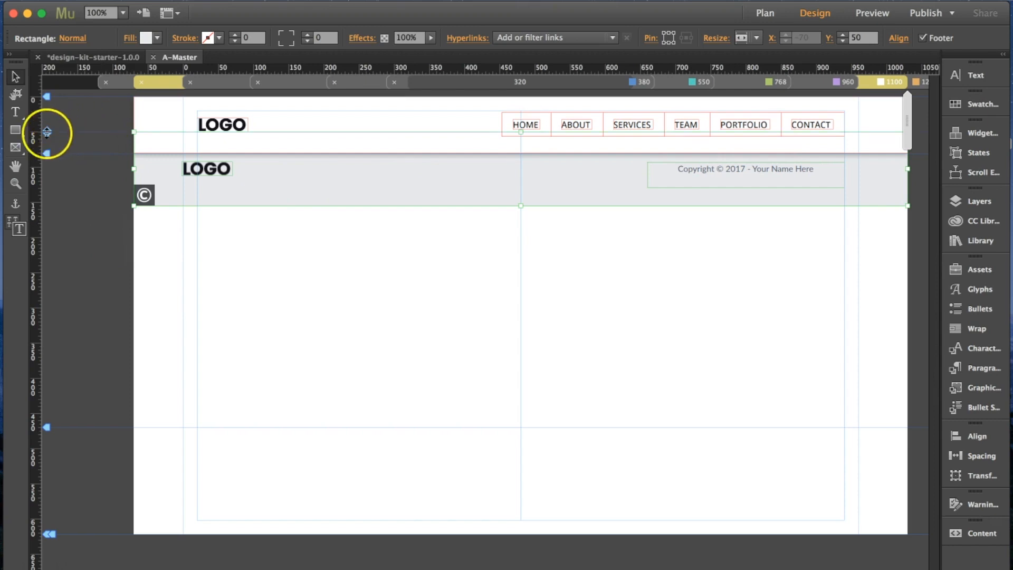
left_click_drag(47, 153, 48, 213)
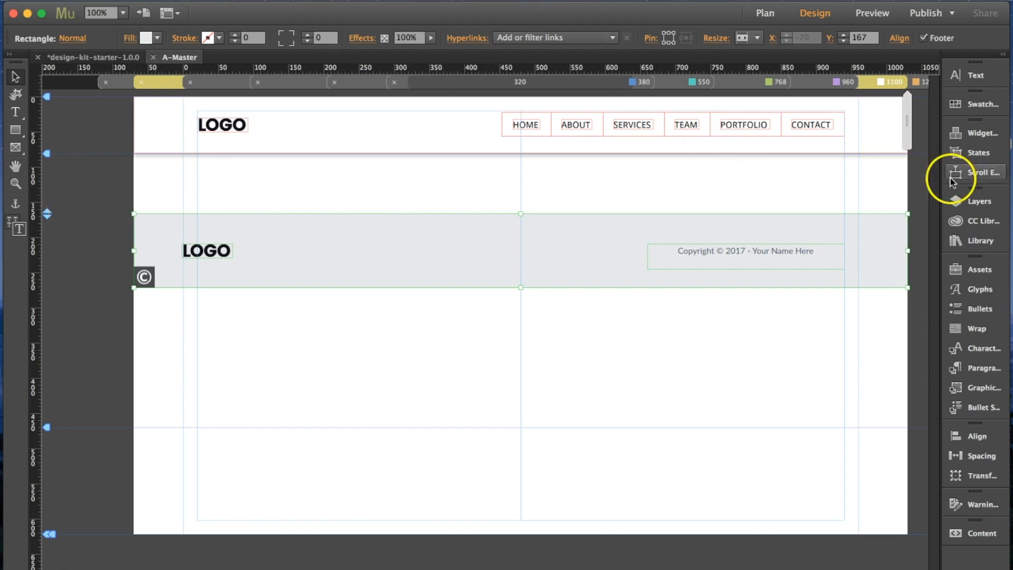
- Lock the Navigation layer and try selecting the header logo and menu items on the page
left_click(978, 202)
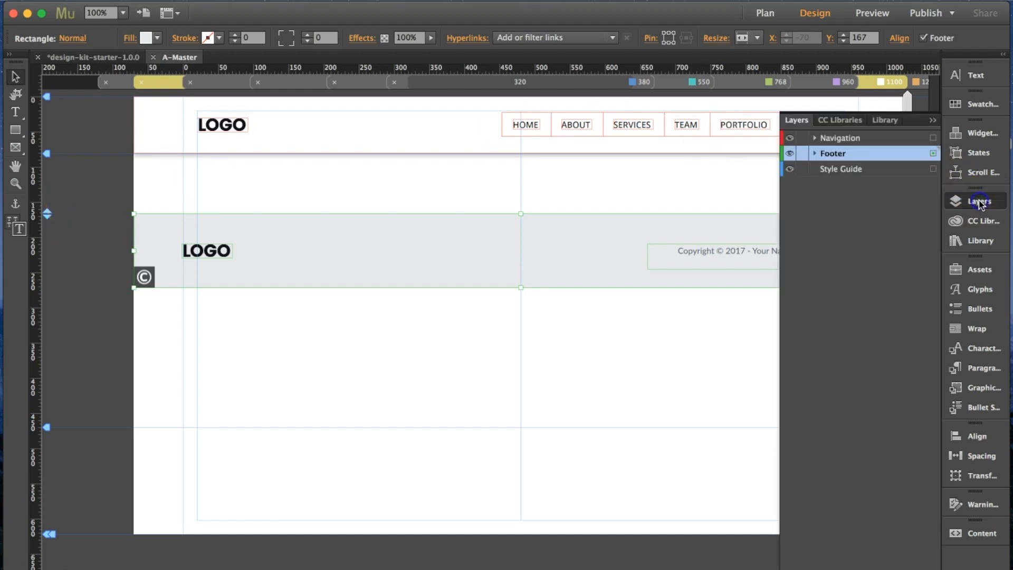
left_click(800, 138)
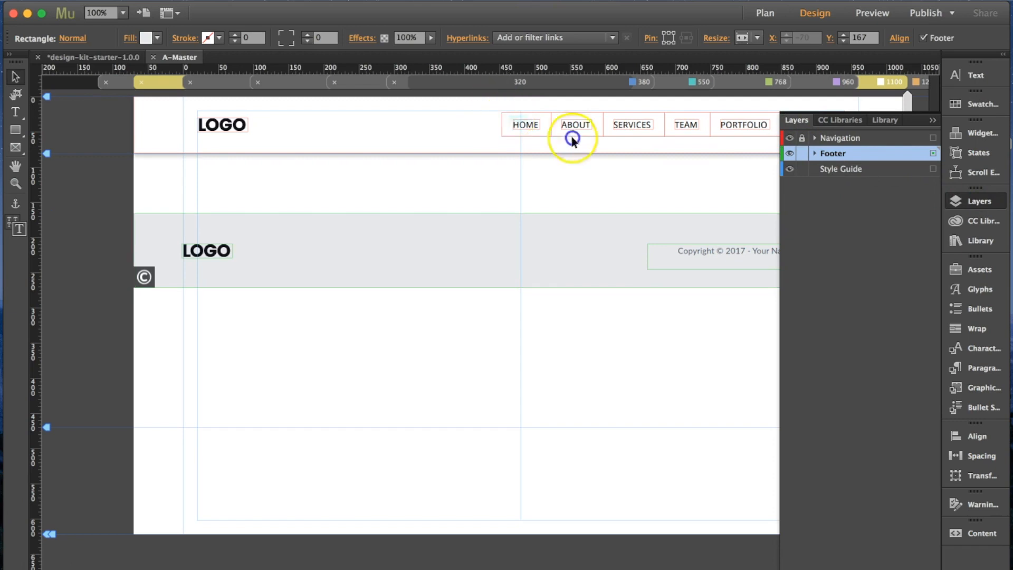
left_click(478, 107)
left_click(600, 129)
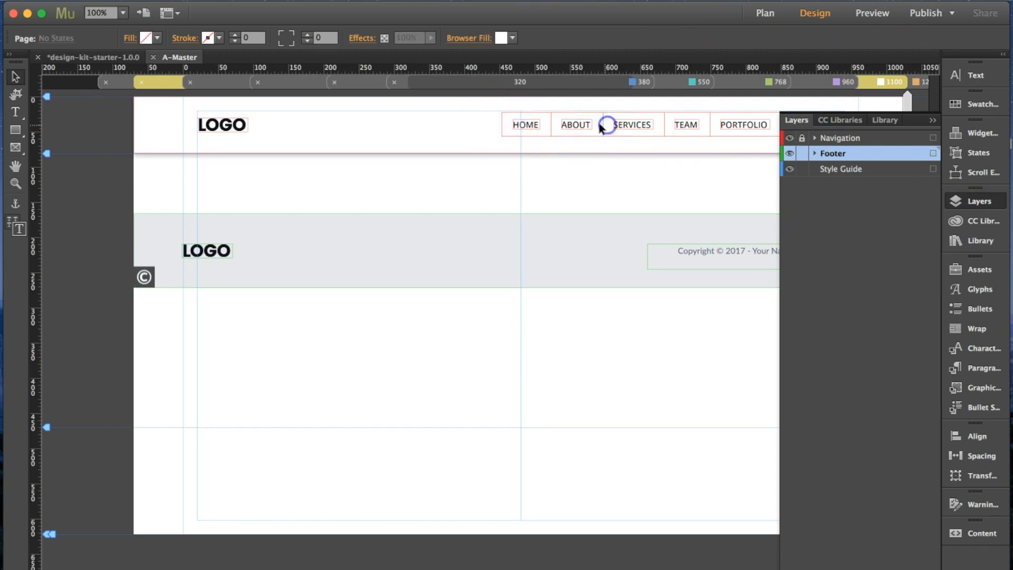
left_click(932, 119)
left_click_drag(202, 110, 535, 129)
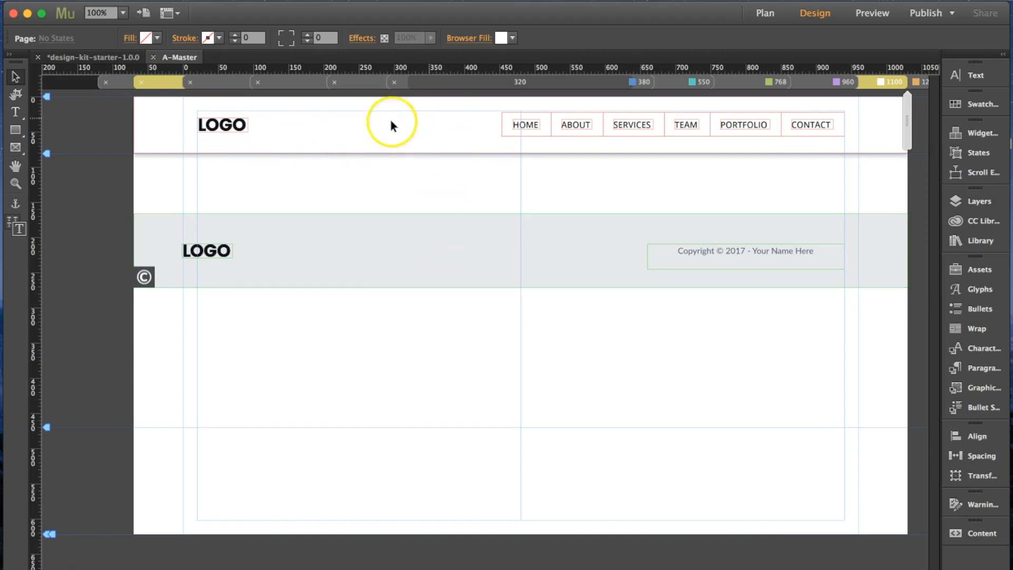
left_click_drag(276, 127, 466, 178)
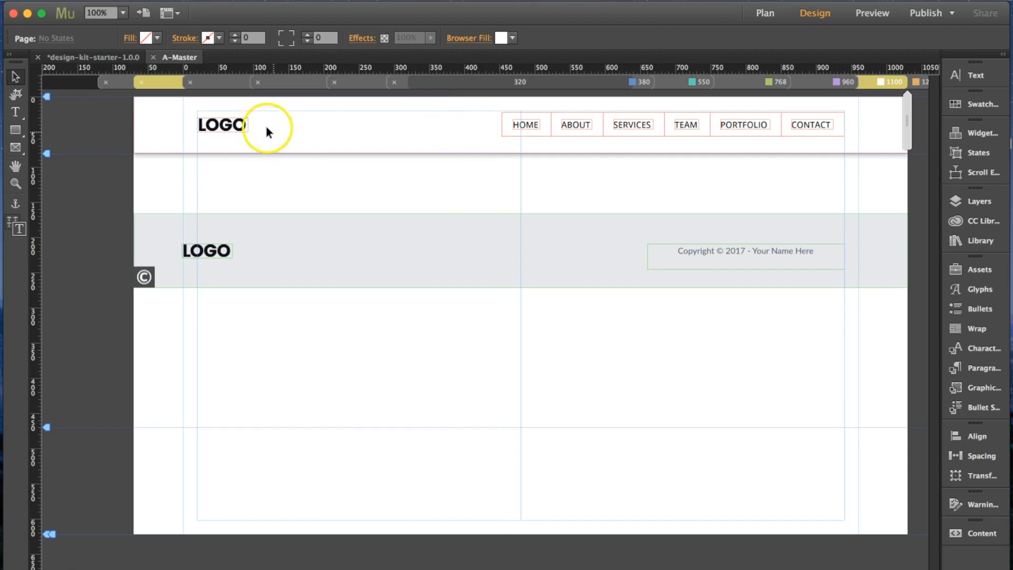
left_click_drag(509, 110, 667, 133)
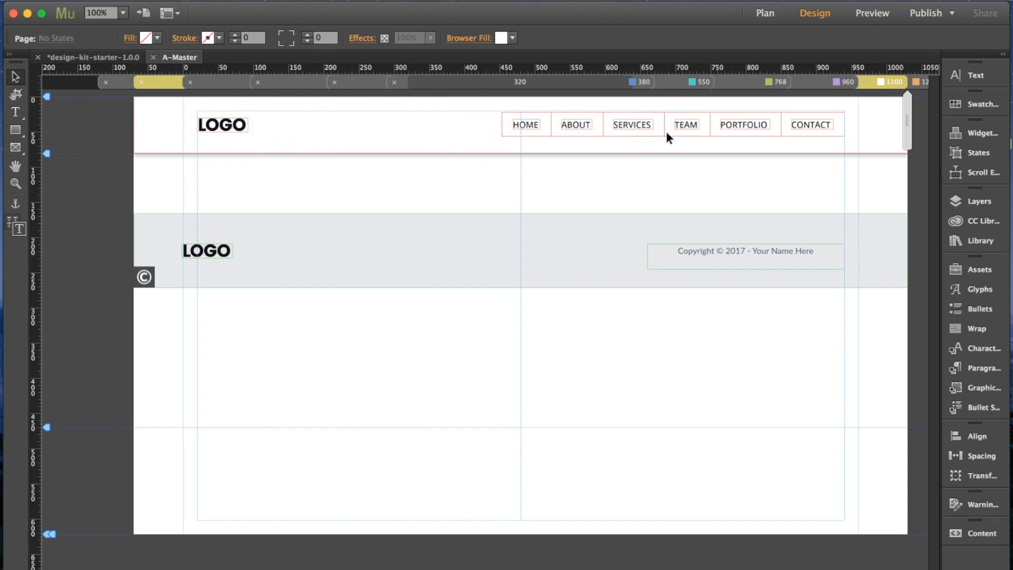
- At the 1100 breakpoint, move the footer guide and footer up below the header and raise the bottom-of-page guide to the footer's lower edge
left_click(244, 231)
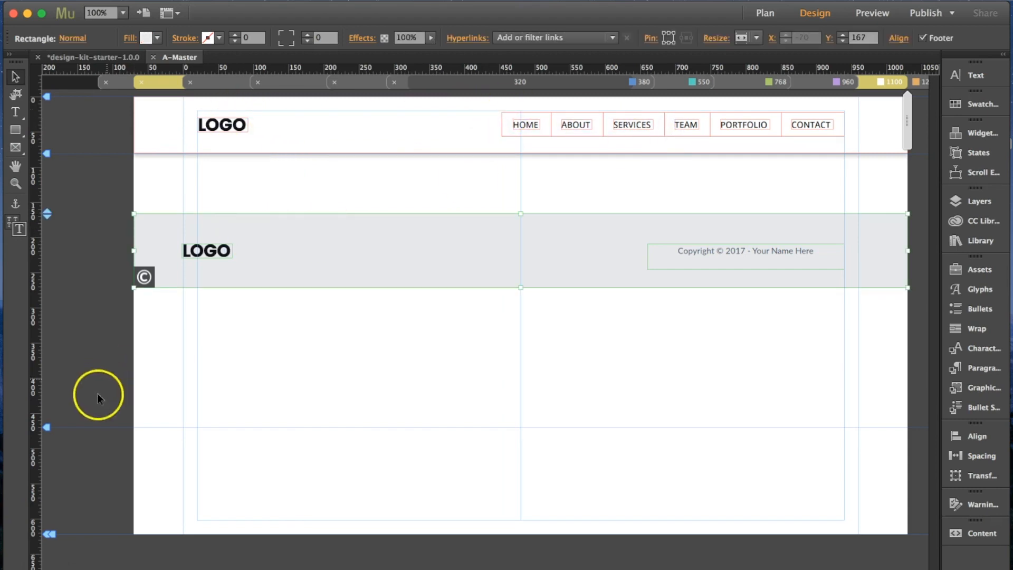
left_click_drag(46, 427, 52, 153)
left_click_drag(47, 213, 47, 189)
left_click_drag(48, 533, 62, 262)
- At the 960 breakpoint, place the footer and its guide at Y 131 and raise the bottom-of-page guide to the footer's lower edge
left_click(821, 83)
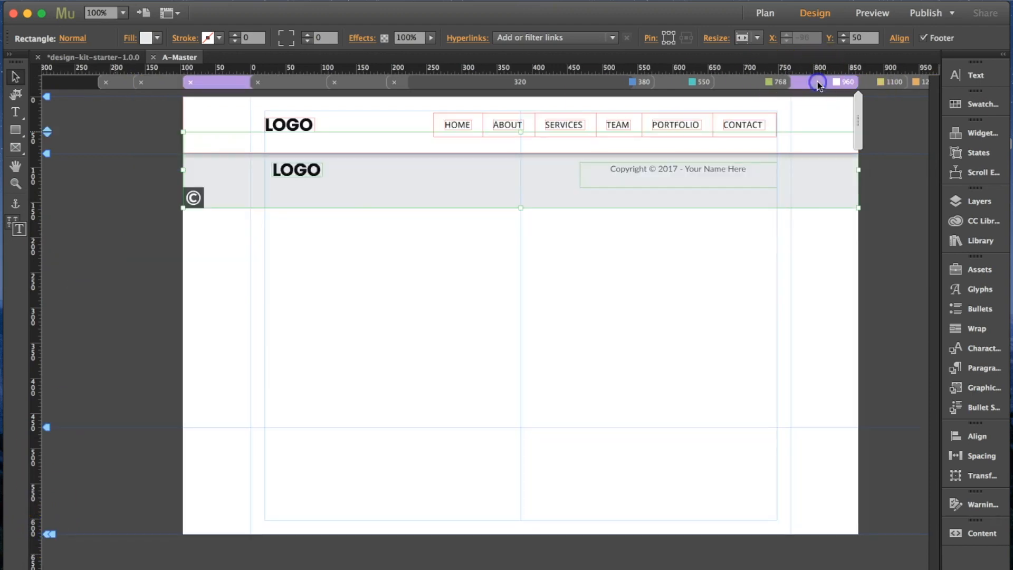
left_click_drag(47, 135, 47, 234)
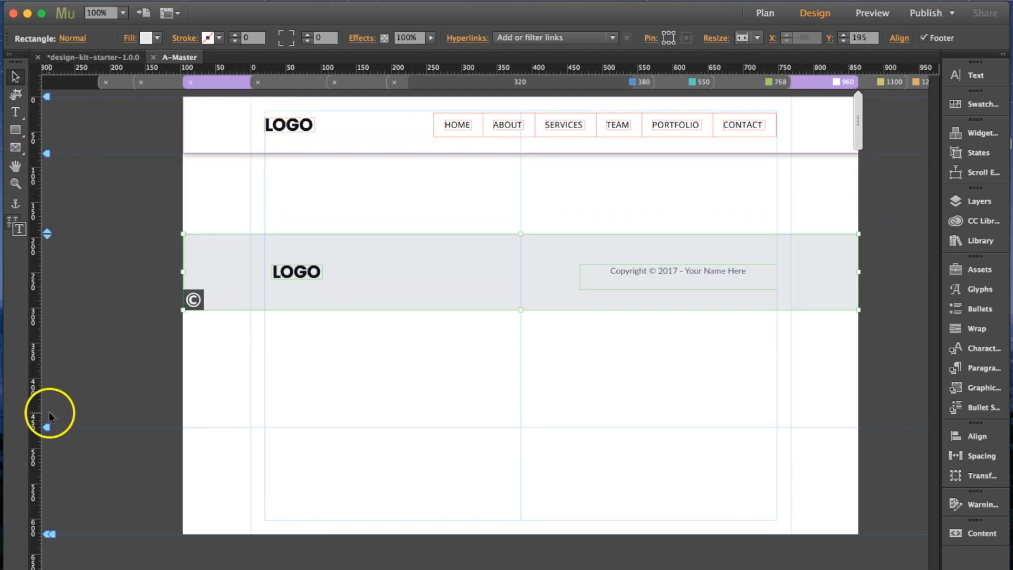
left_click_drag(48, 422, 58, 166)
left_click_drag(47, 234, 47, 191)
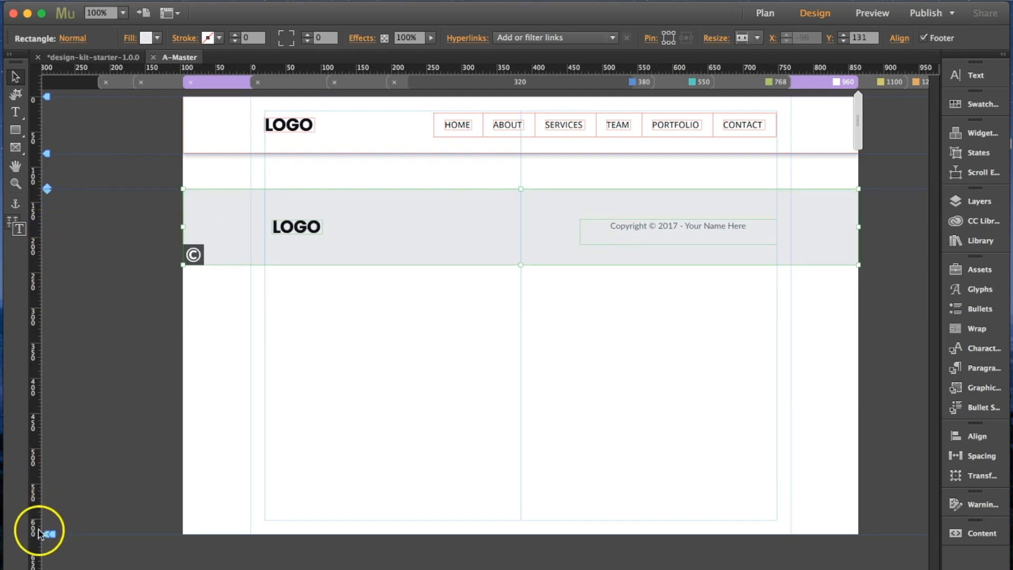
mouse_move(48, 534)
left_mouse_down()
mouse_move(49, 382)
mouse_move(72, 267)
left_mouse_up()
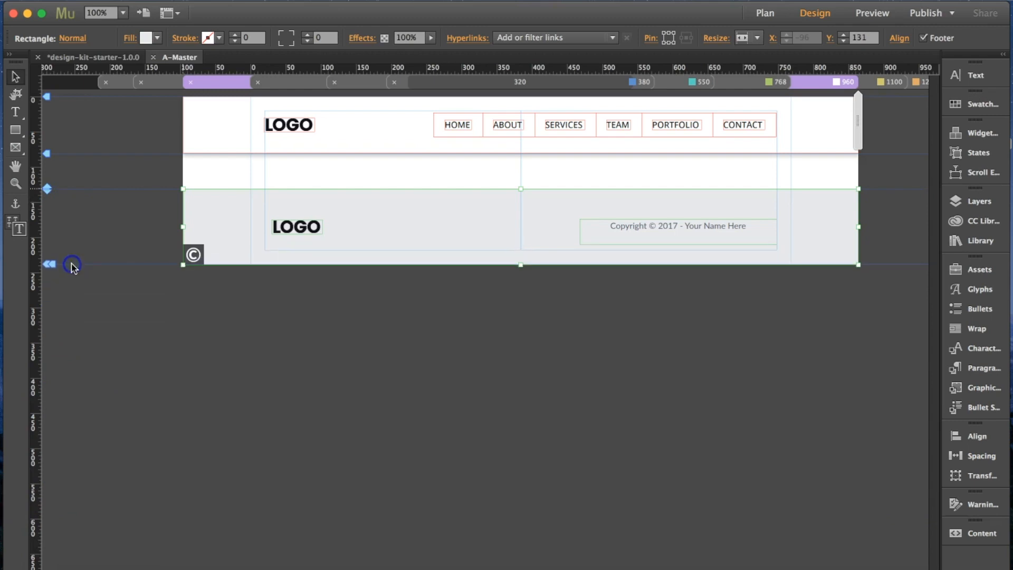
- At the 768 breakpoint, place the footer and its guide at Y 131 and raise the bottom-of-page guide to the footer's lower edge
left_click(761, 84)
left_click(330, 234)
left_click(324, 233)
left_click(143, 255)
left_click(72, 383)
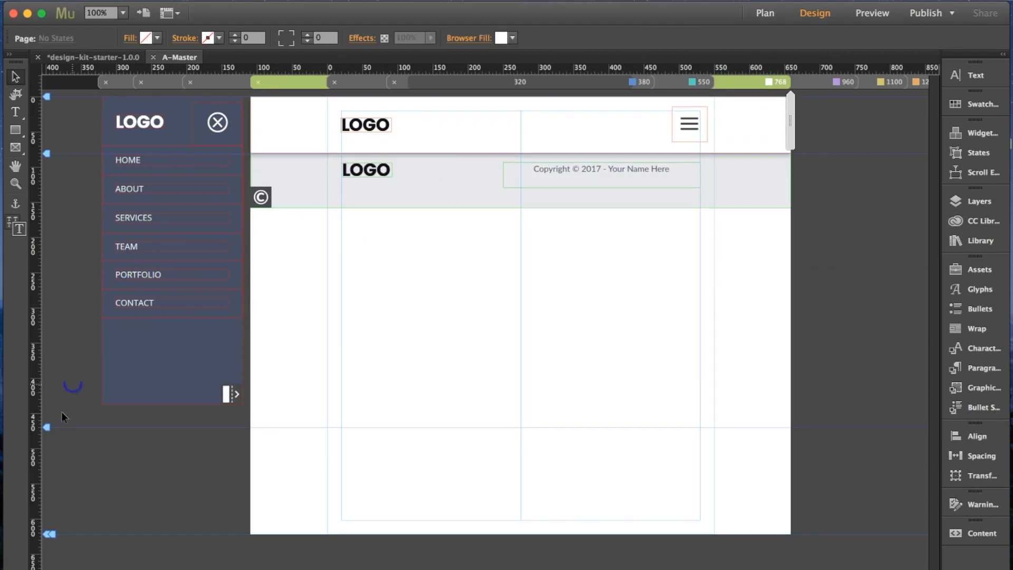
left_click_drag(45, 428, 46, 188)
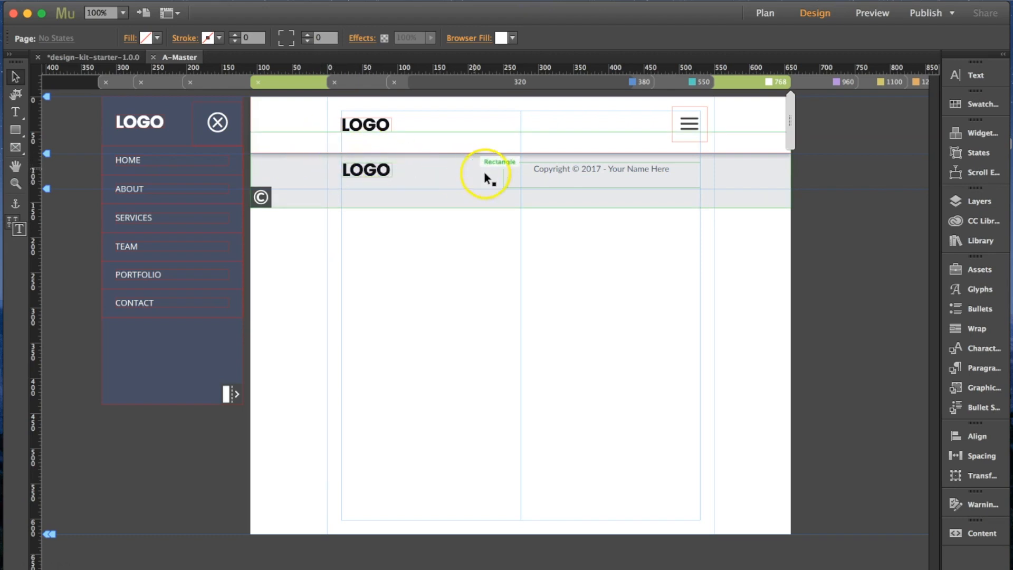
left_click(296, 172)
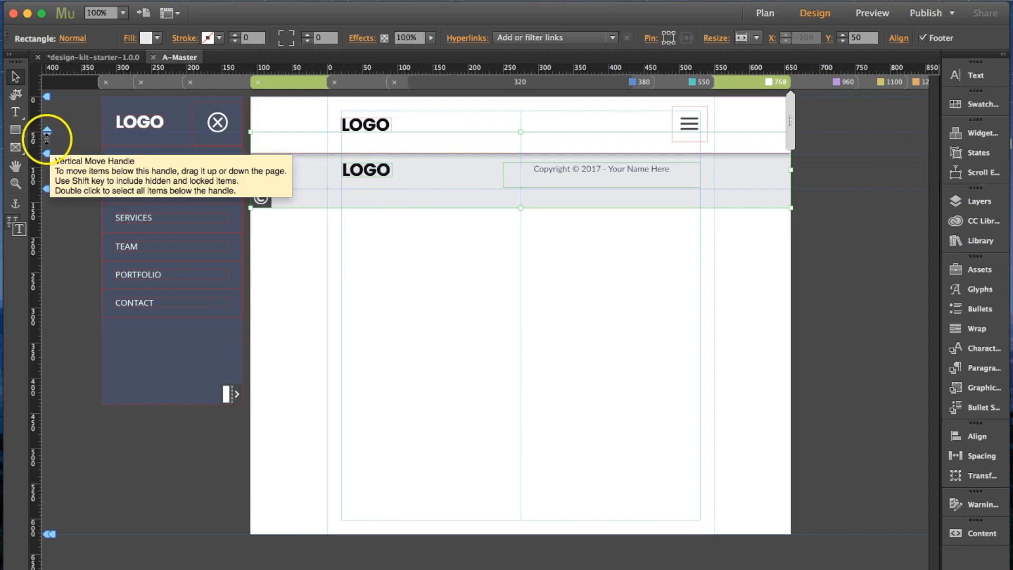
mouse_move(47, 138)
left_mouse_down()
mouse_move(48, 201)
mouse_move(47, 192)
left_mouse_up()
left_click_drag(47, 534, 43, 265)
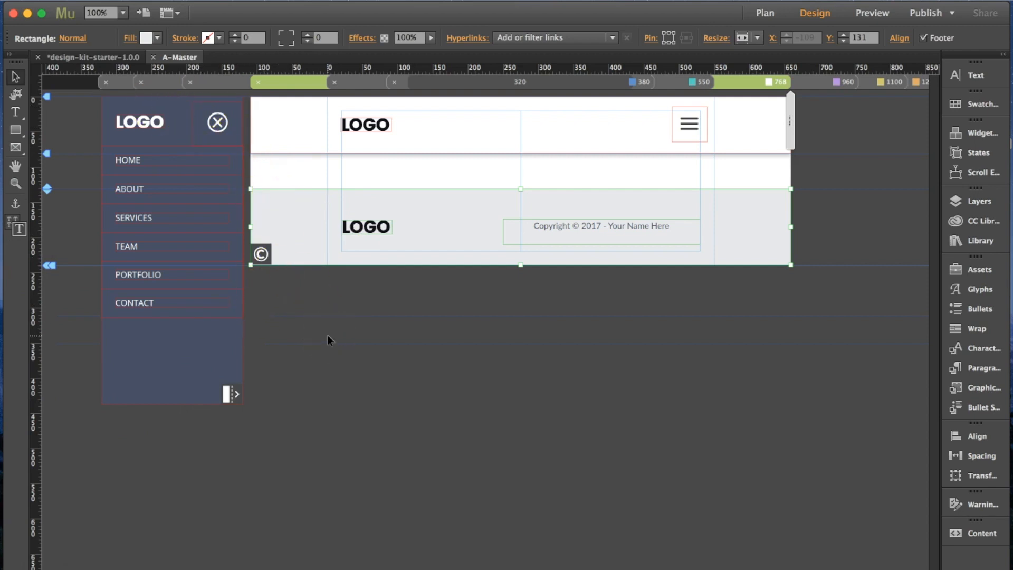
- At the 550 breakpoint, place the footer and its guide at Y 131 and raise the bottom-of-page guide to the footer's lower edge
left_click(699, 82)
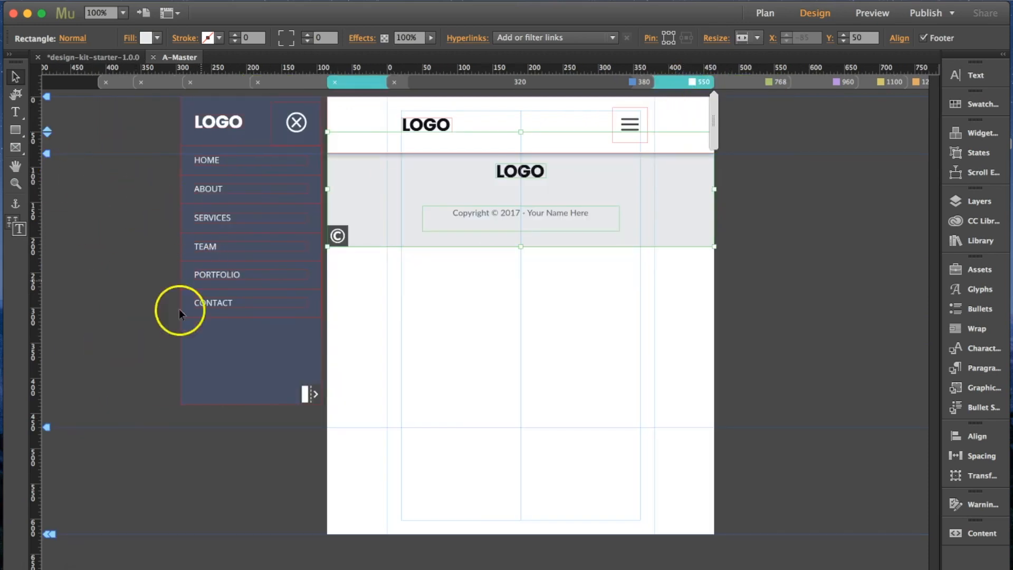
mouse_move(47, 425)
left_mouse_down()
mouse_move(67, 139)
mouse_move(48, 140)
mouse_move(47, 188)
left_mouse_up()
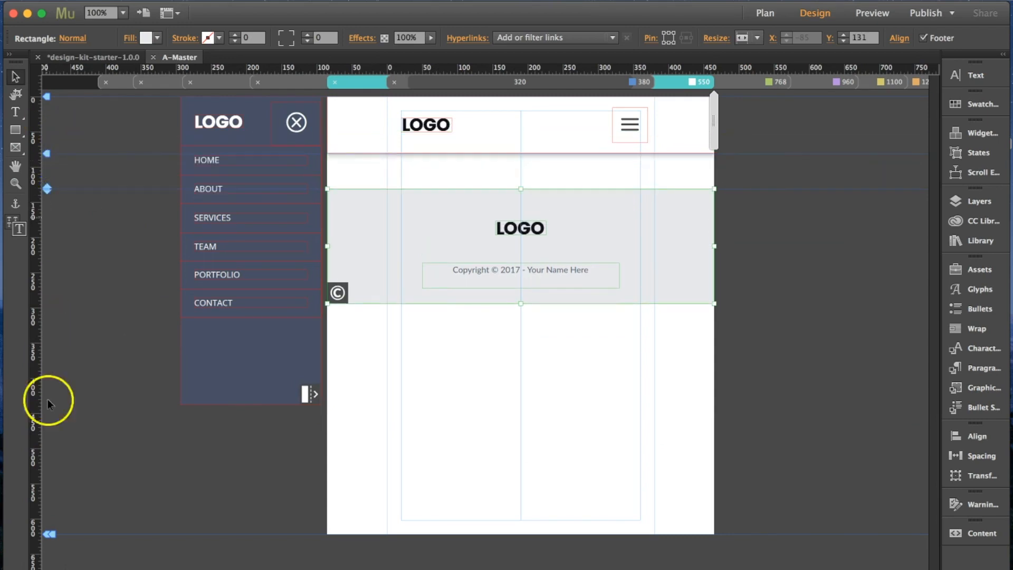
left_click_drag(47, 534, 48, 304)
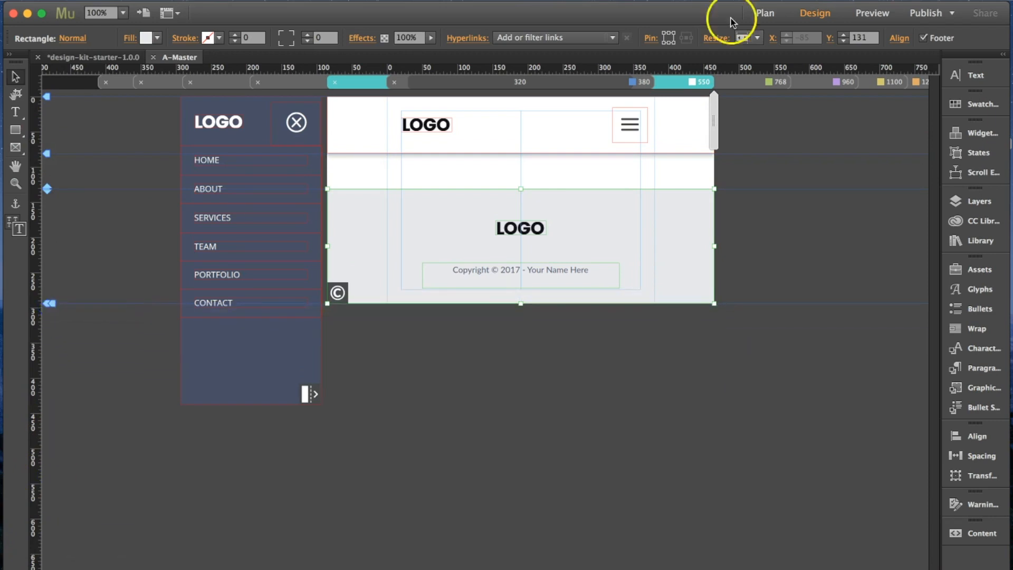
- At the 380 breakpoint, place the footer and its guide at Y 131 and raise the bottom-of-page guide to the footer's lower edge
left_click(642, 81)
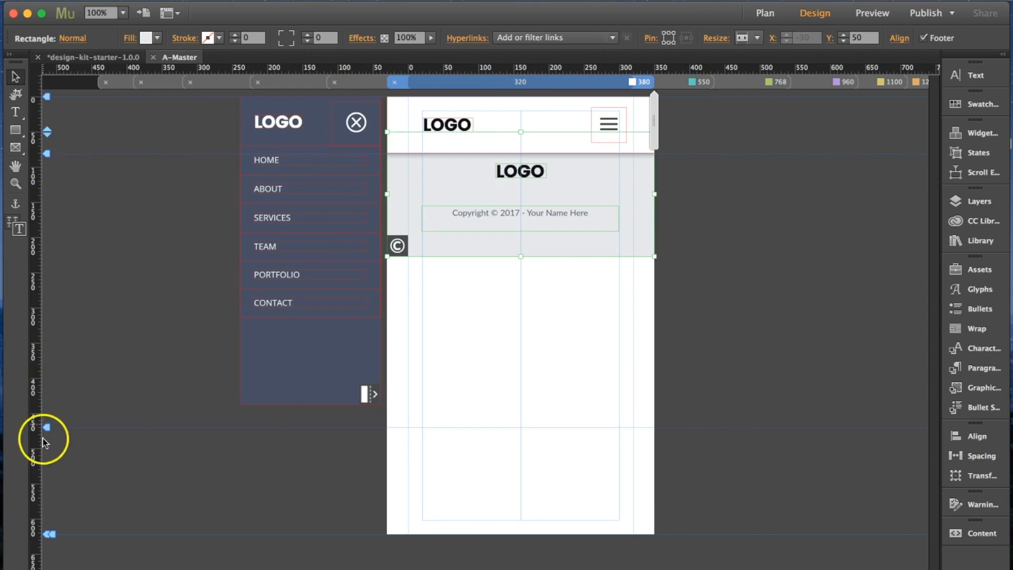
mouse_move(46, 427)
left_mouse_down()
mouse_move(66, 114)
mouse_move(46, 271)
mouse_move(45, 188)
left_mouse_up()
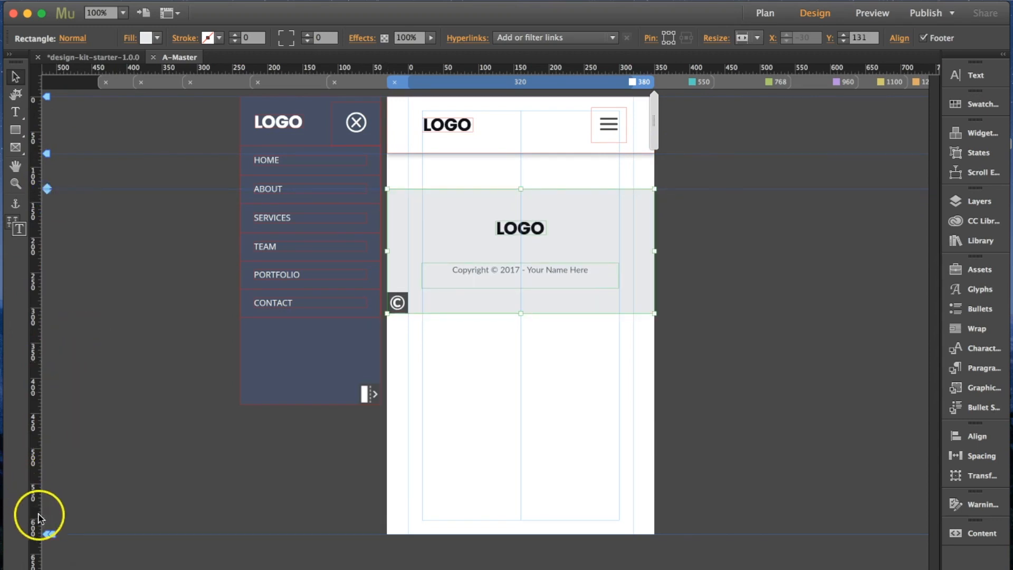
mouse_move(49, 533)
left_mouse_down()
mouse_move(60, 384)
mouse_move(42, 315)
left_mouse_up()
left_click(522, 196)
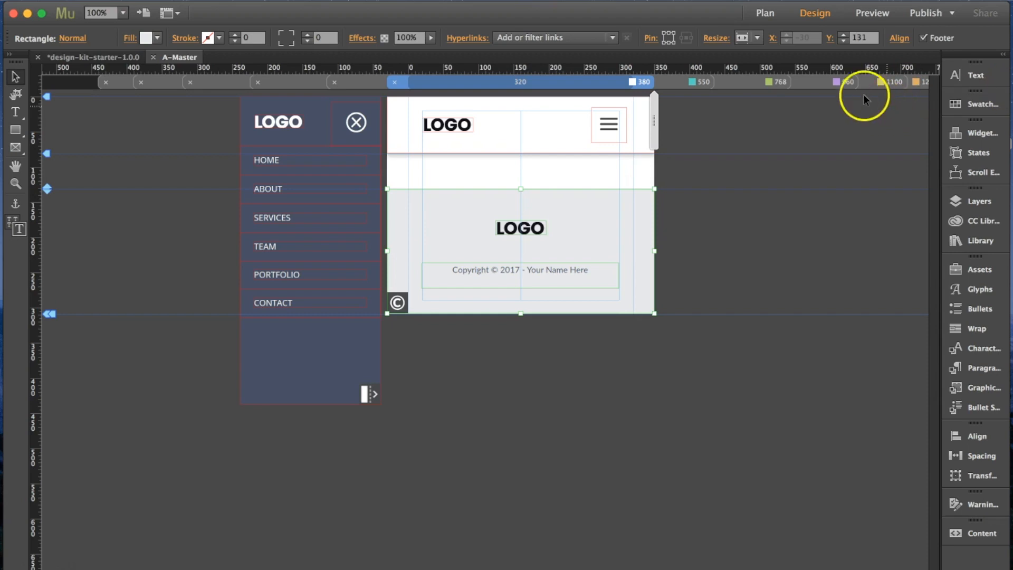
- Switch to the 960 breakpoint and examine the options of the footer's Smart Copyright widget
left_click(839, 82)
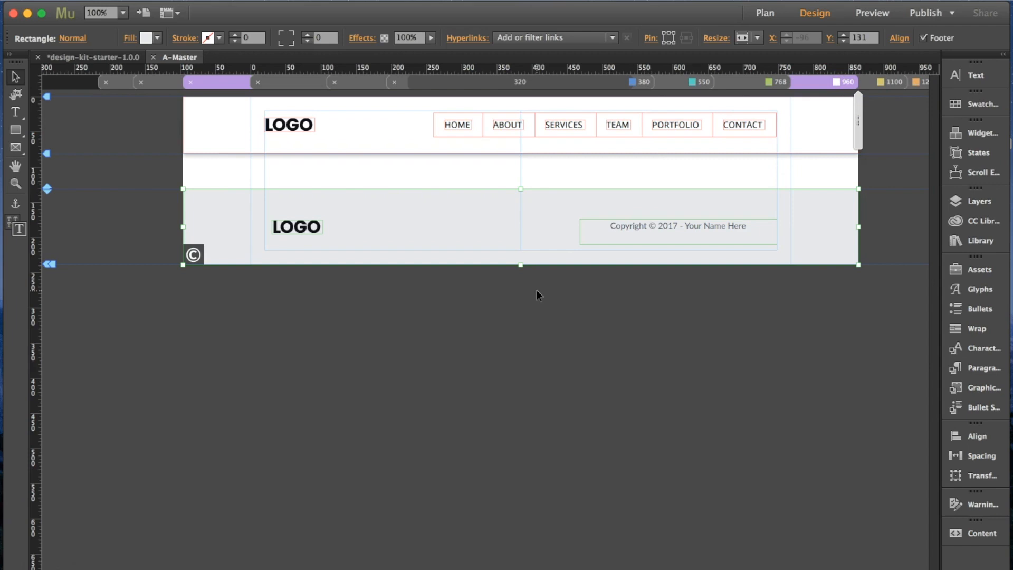
left_click(192, 255)
left_click(192, 256)
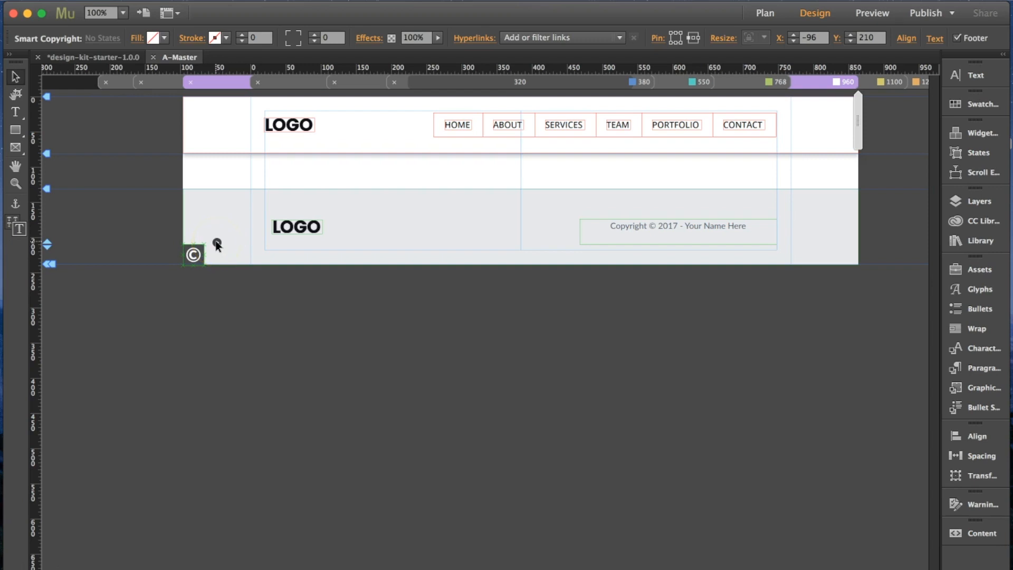
left_click(217, 243)
left_click(201, 315)
left_click(575, 269)
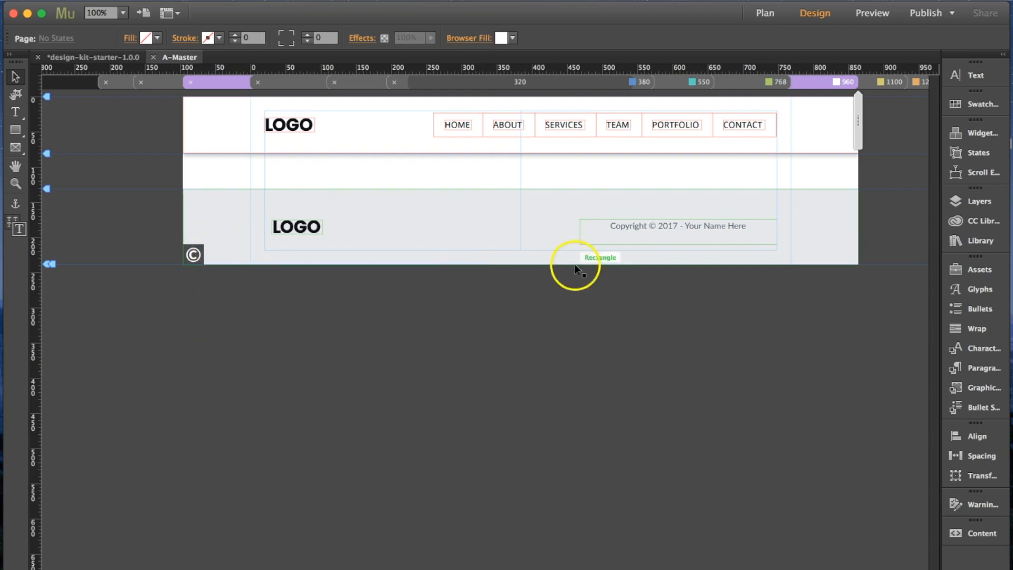
- Select the year in the footer's copyright text and check which character style it uses
left_click(666, 227)
left_click(665, 226)
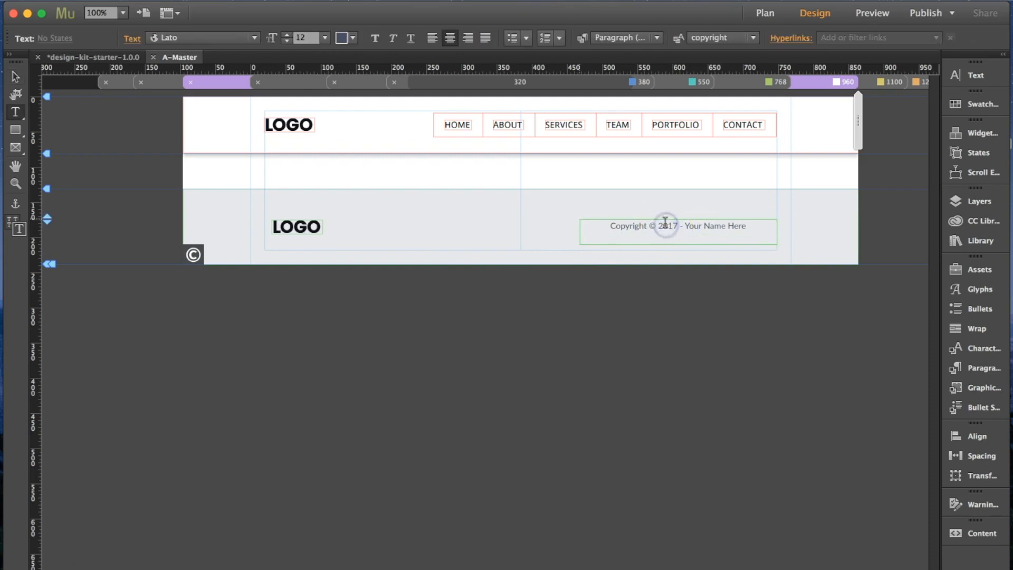
double_click(668, 227)
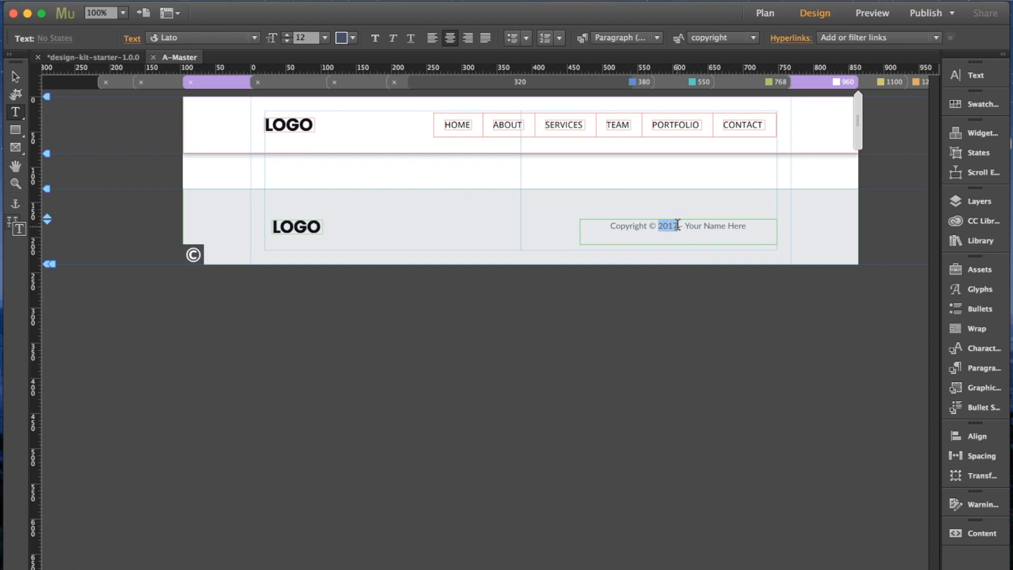
left_click(979, 350)
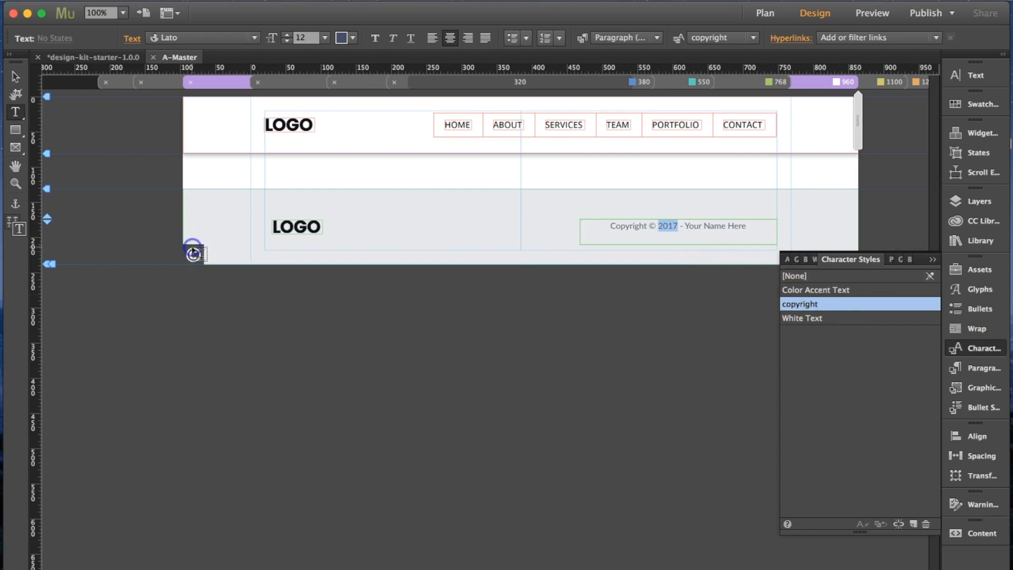
- Set the start year in the Smart Copyright widget's options to 2012, keeping the class name copyright
left_click(15, 76)
left_click(214, 258)
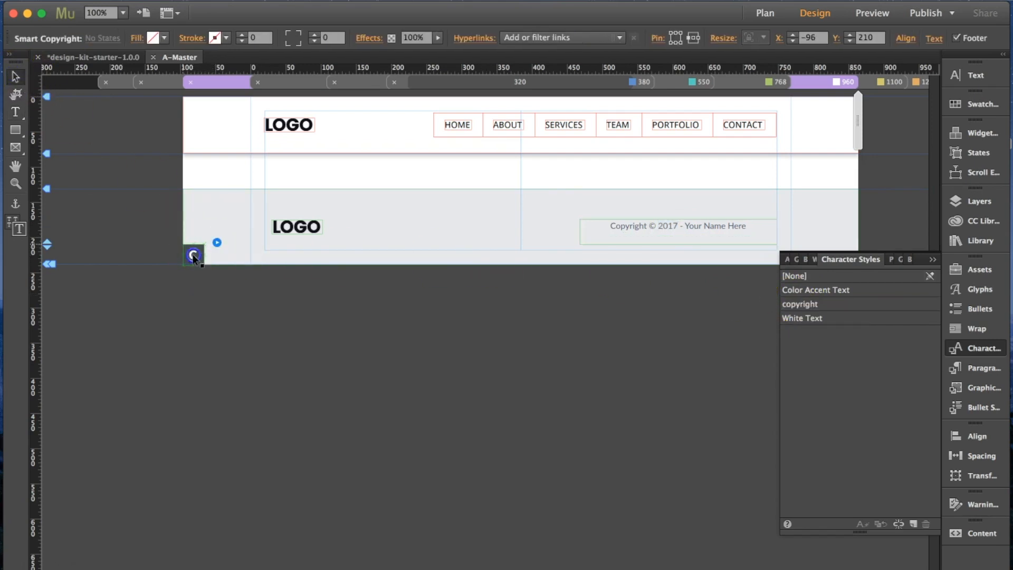
left_click(217, 243)
left_click(333, 308)
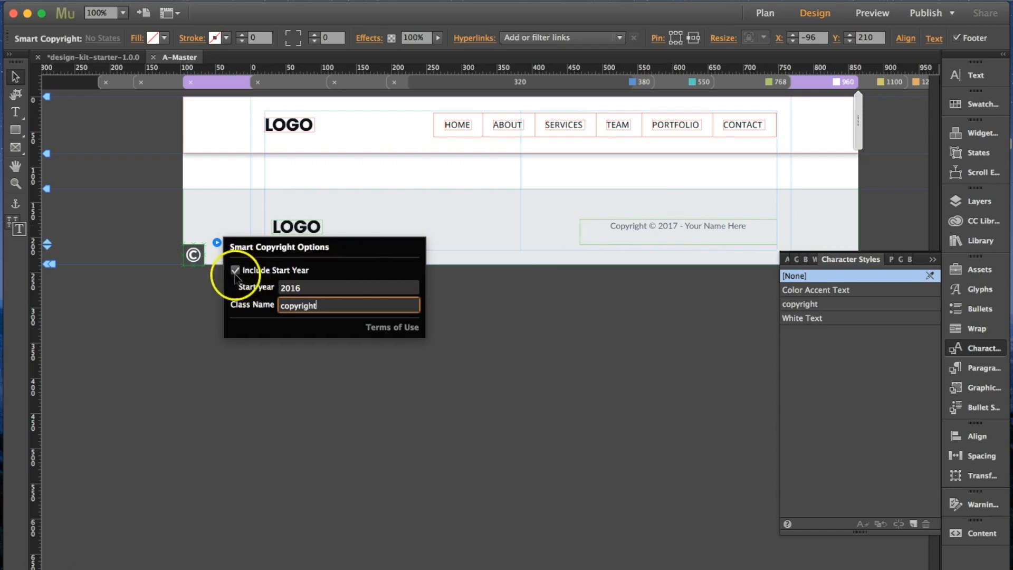
left_click(311, 283)
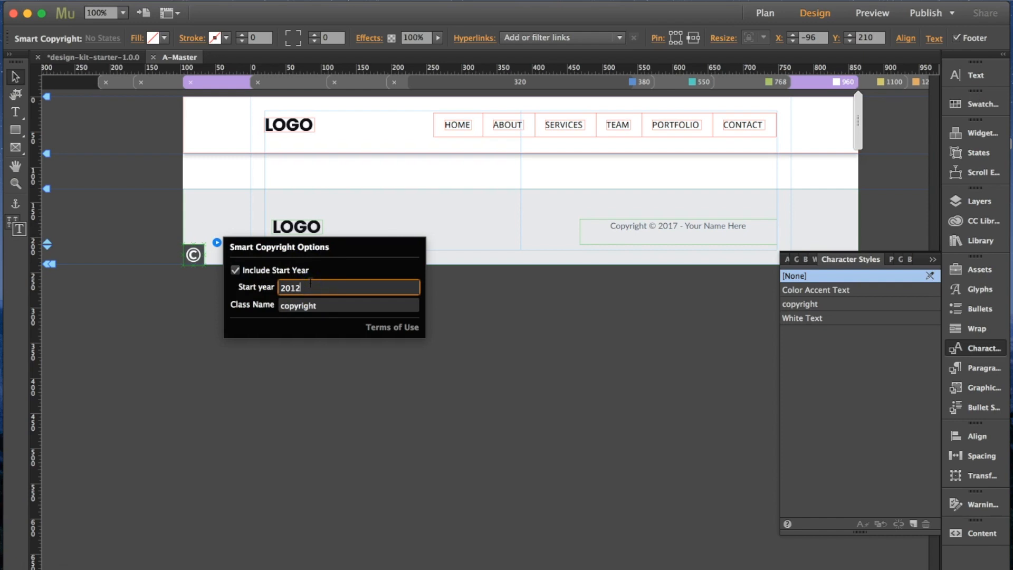
left_click(153, 201)
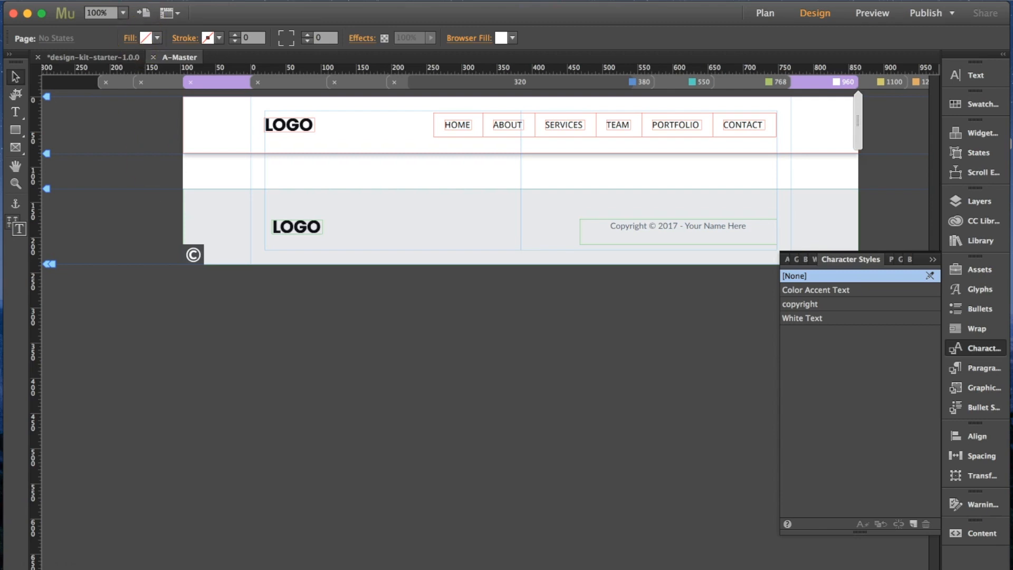
- Preview the A-Master page in the browser and widen the window to check the header and footer
left_click(138, 2)
left_click(187, 217)
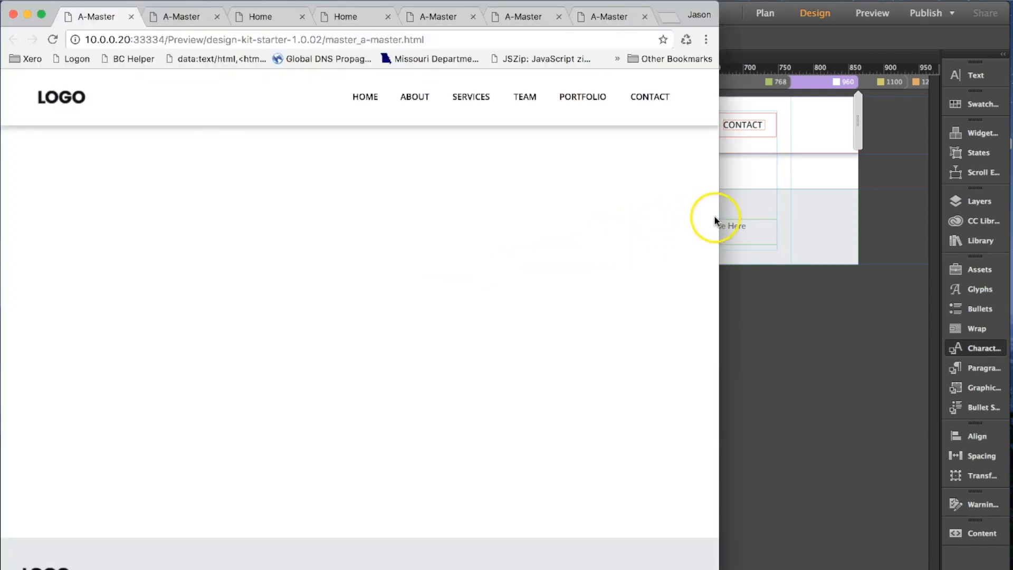
left_click_drag(718, 221, 961, 213)
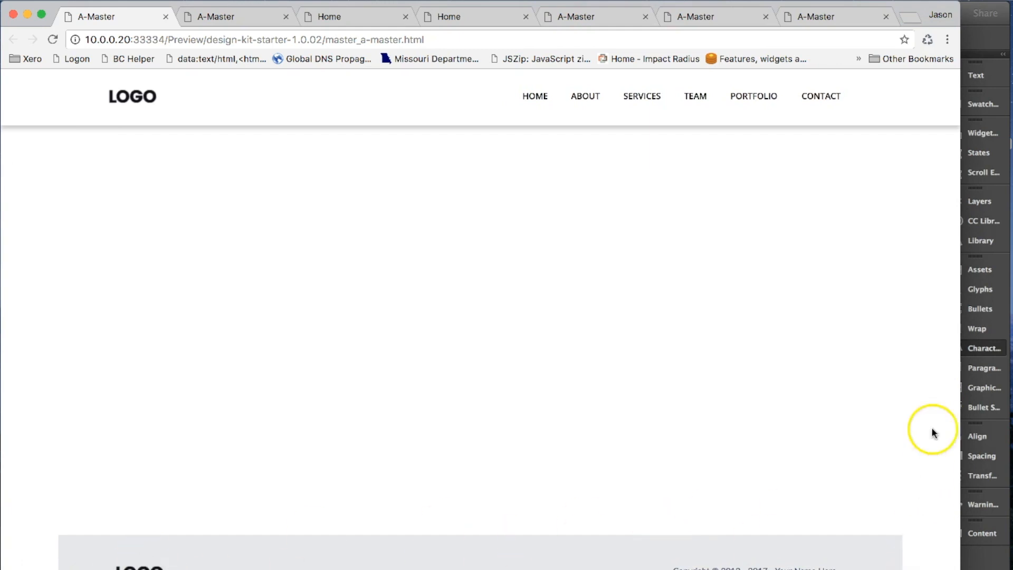
- Return to Adobe Muse, switch to the 1200 breakpoint and set the footer rectangle's resize option to Stretch to Browser Width
left_click(977, 32)
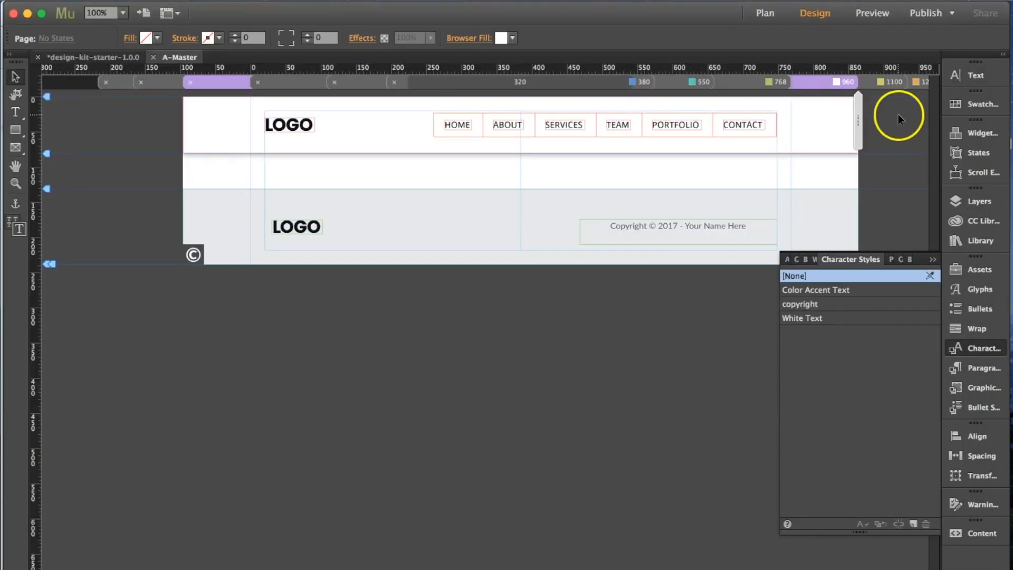
left_click(916, 82)
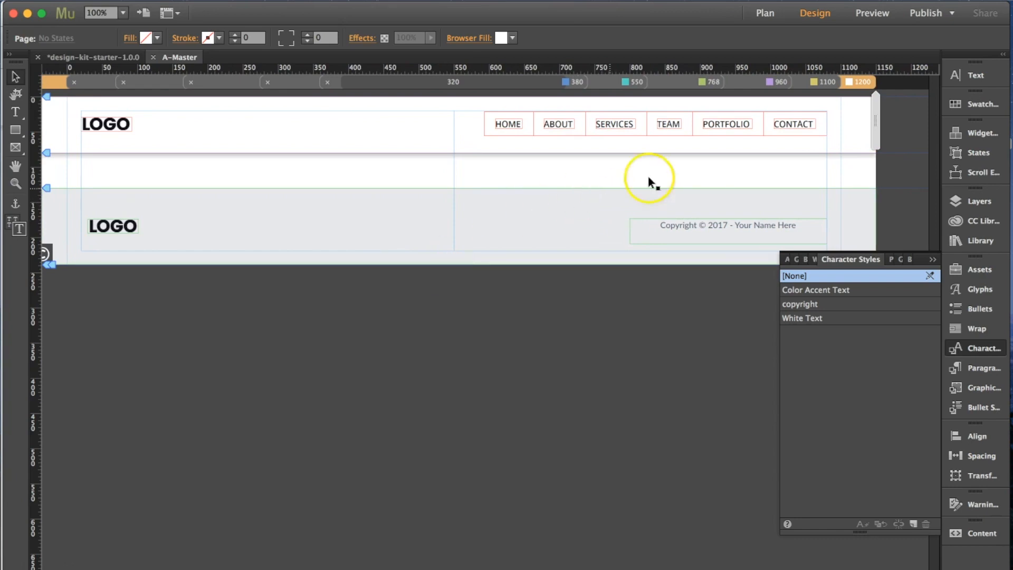
left_click(806, 195)
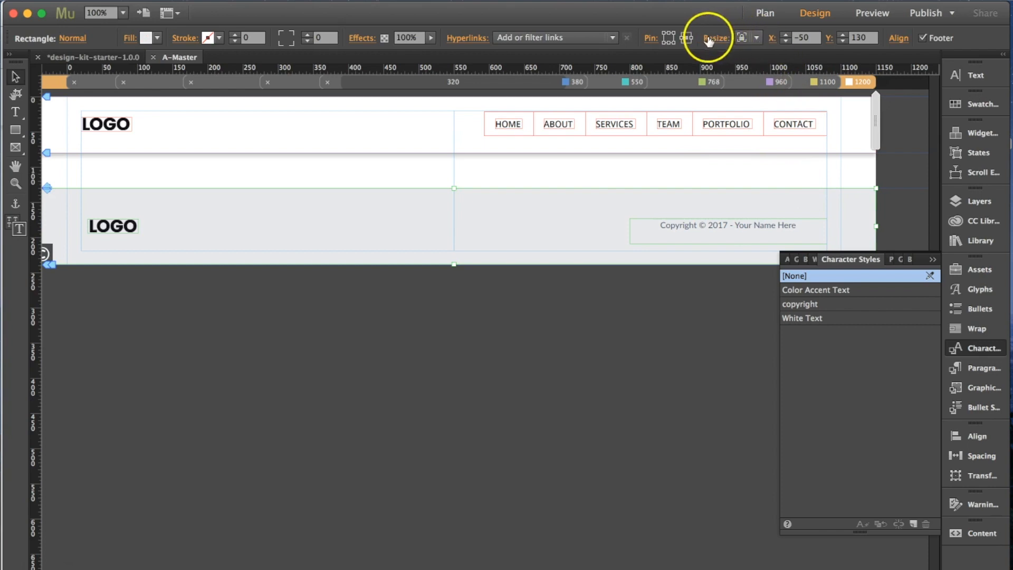
left_click(755, 38)
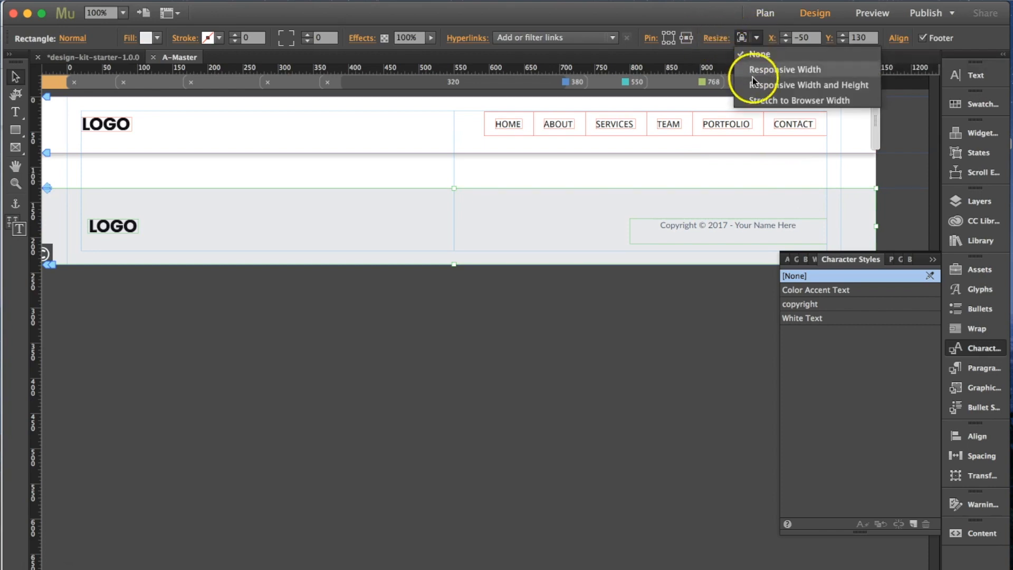
left_click(787, 101)
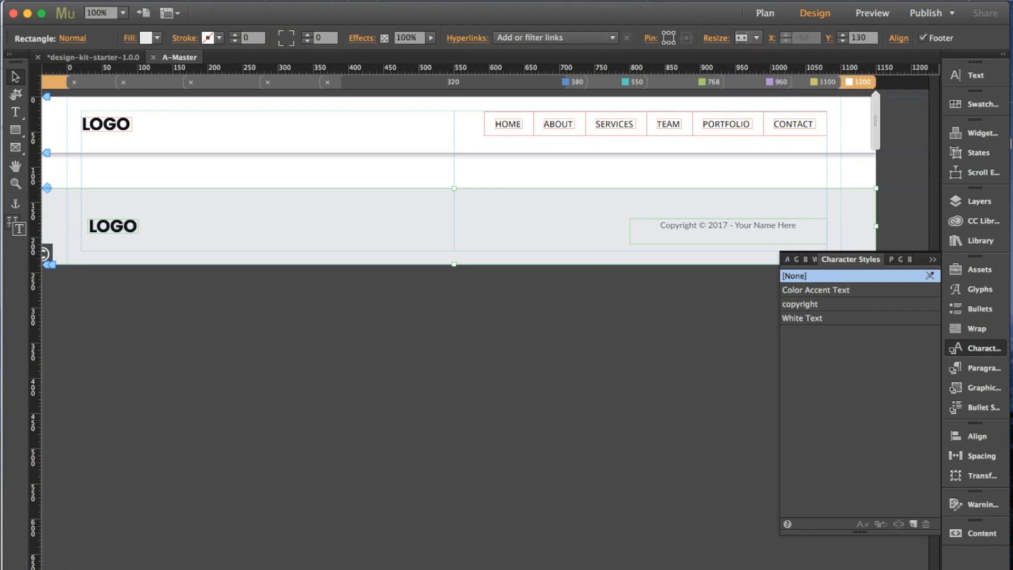
- Preview the A-Master page in the browser, narrow and widen the window, test the hamburger menu and close the preview
left_click(138, 1)
left_click(180, 216)
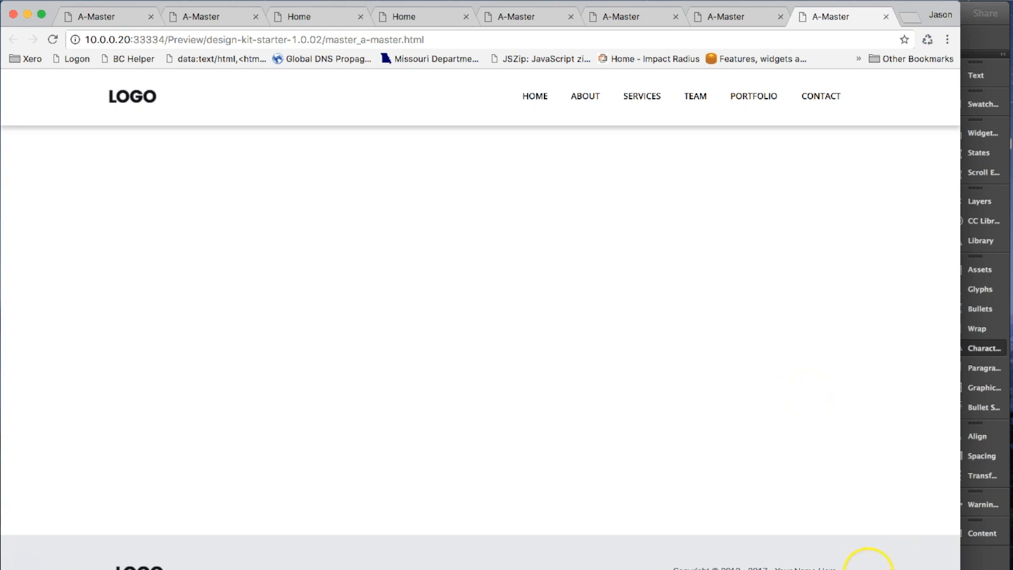
left_click_drag(960, 433, 356, 361)
left_click(304, 128)
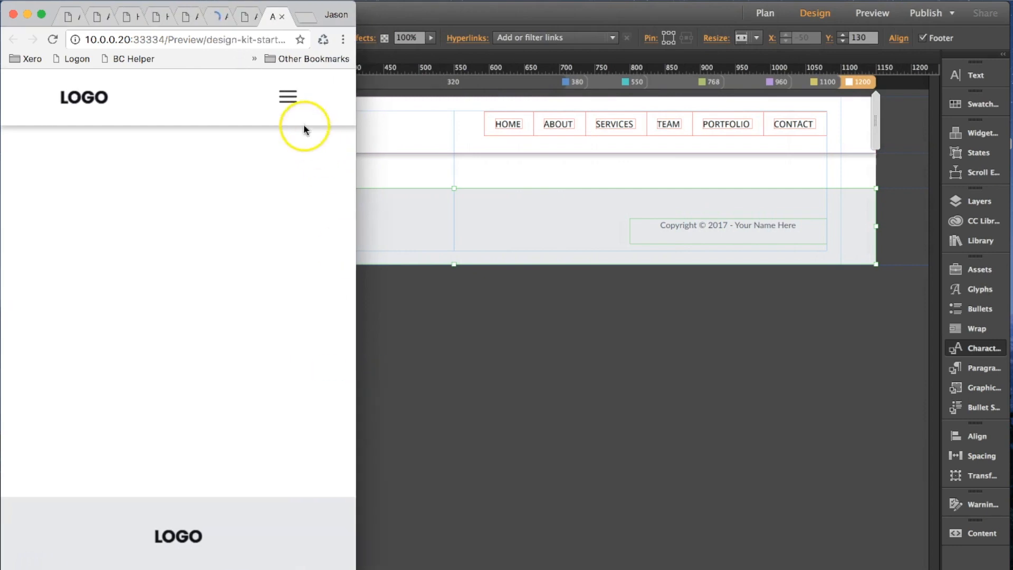
left_click(285, 94)
left_click(286, 93)
left_click_drag(355, 126, 965, 116)
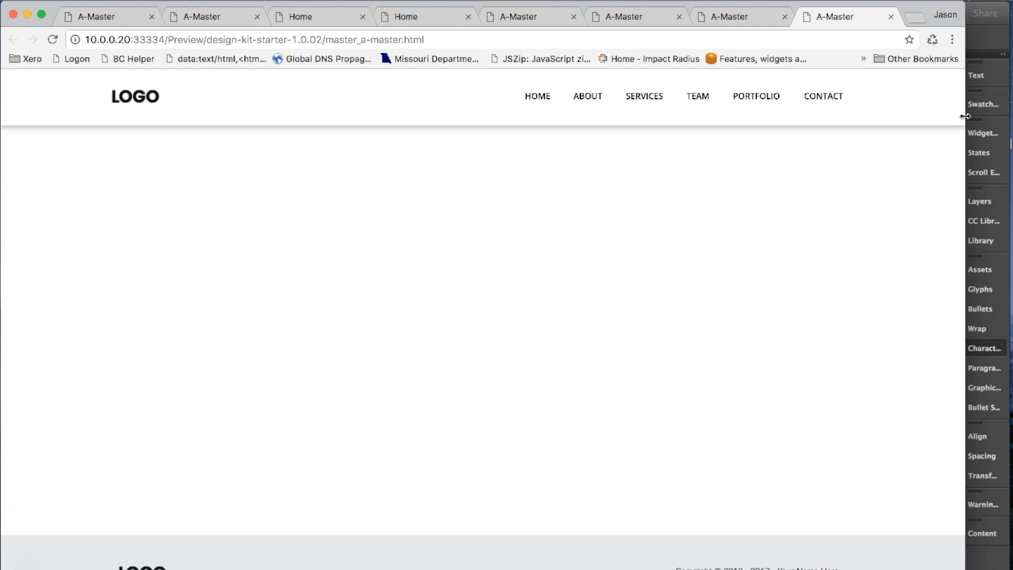
left_click(891, 18)
left_click(27, 15)
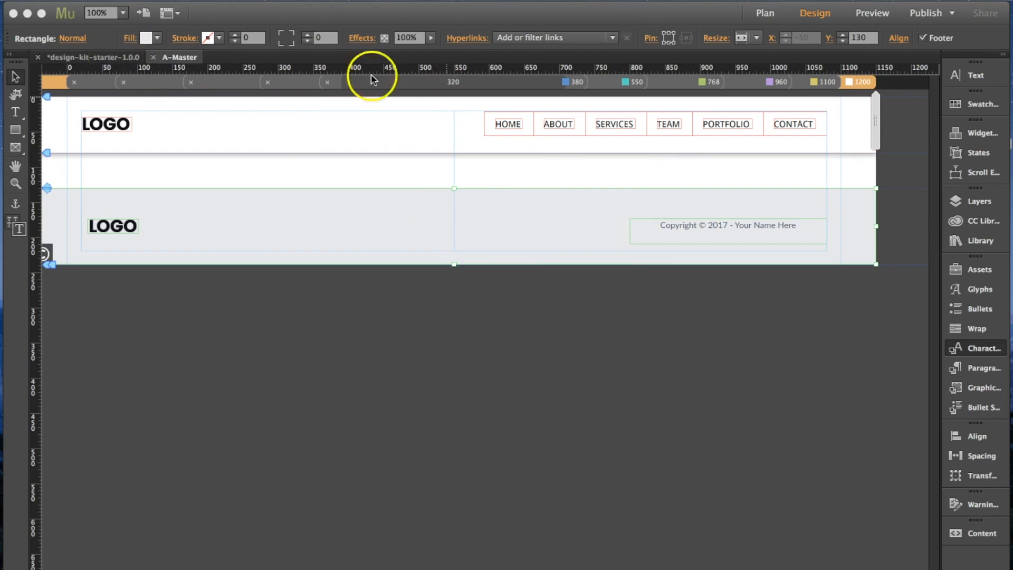
- Switch to the 768 breakpoint, unlock the Navigation layer and select the header's hamburger icon
left_click(700, 82)
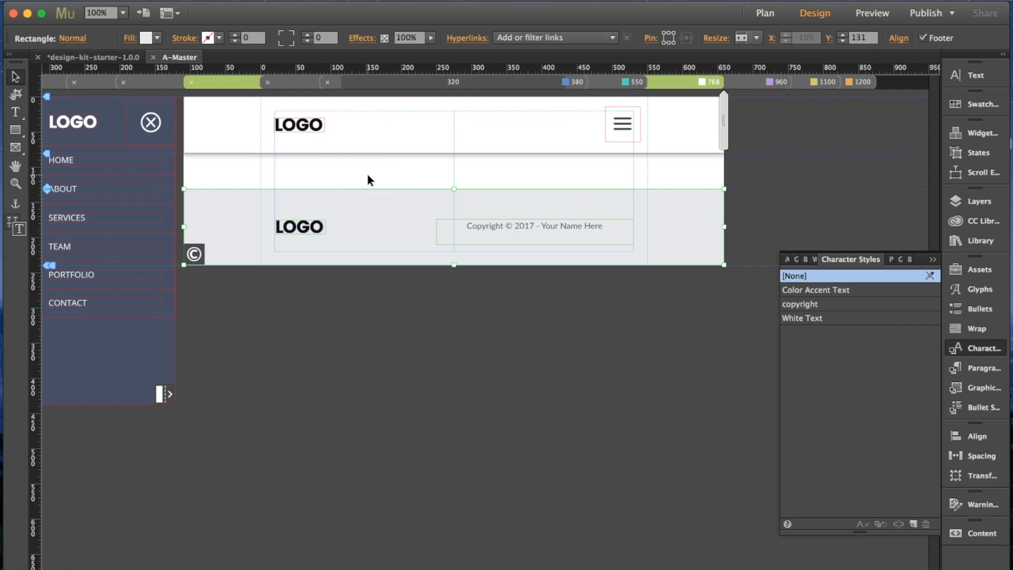
left_click(631, 130)
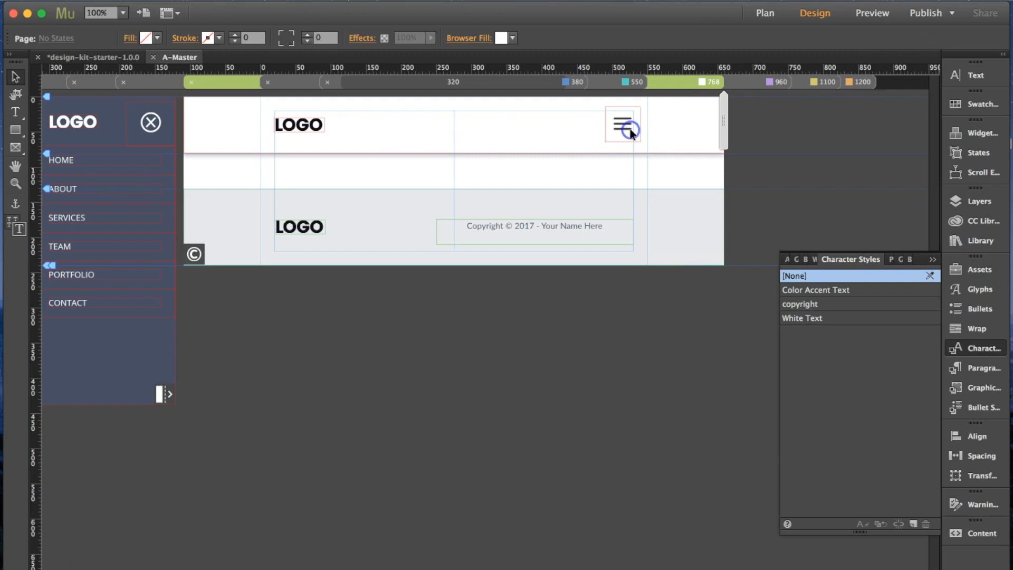
left_click(976, 201)
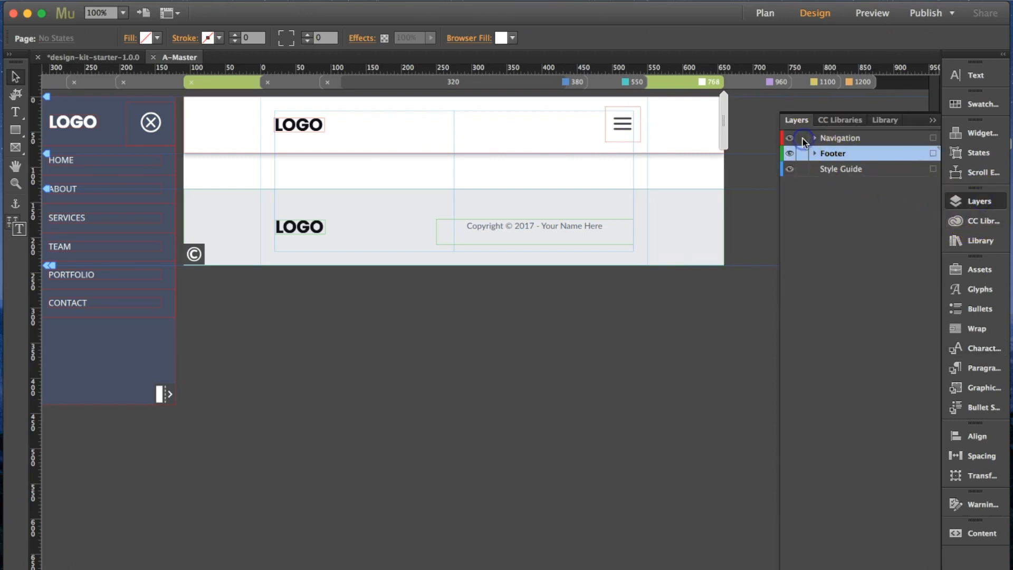
left_click(613, 123)
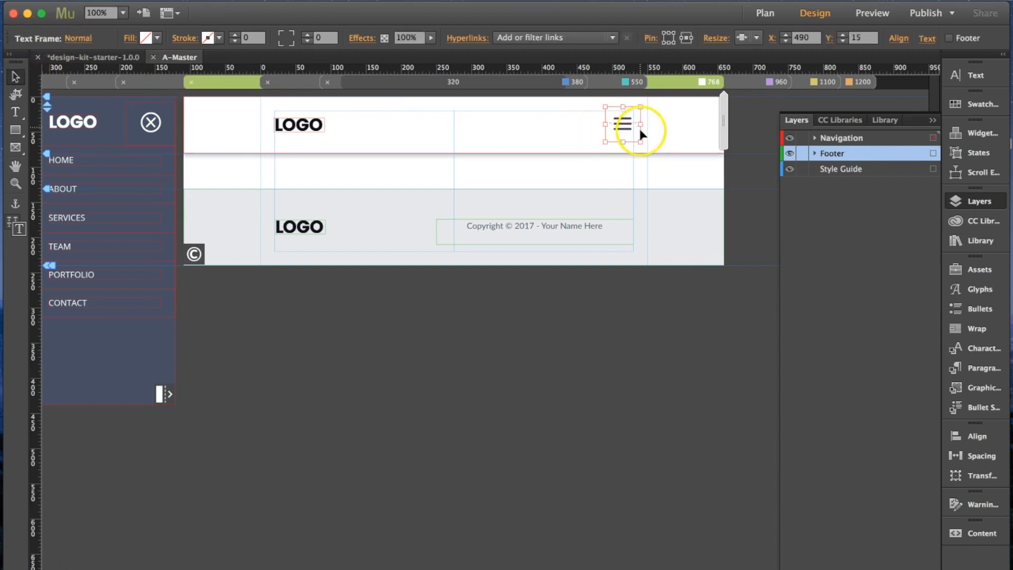
left_click(935, 123)
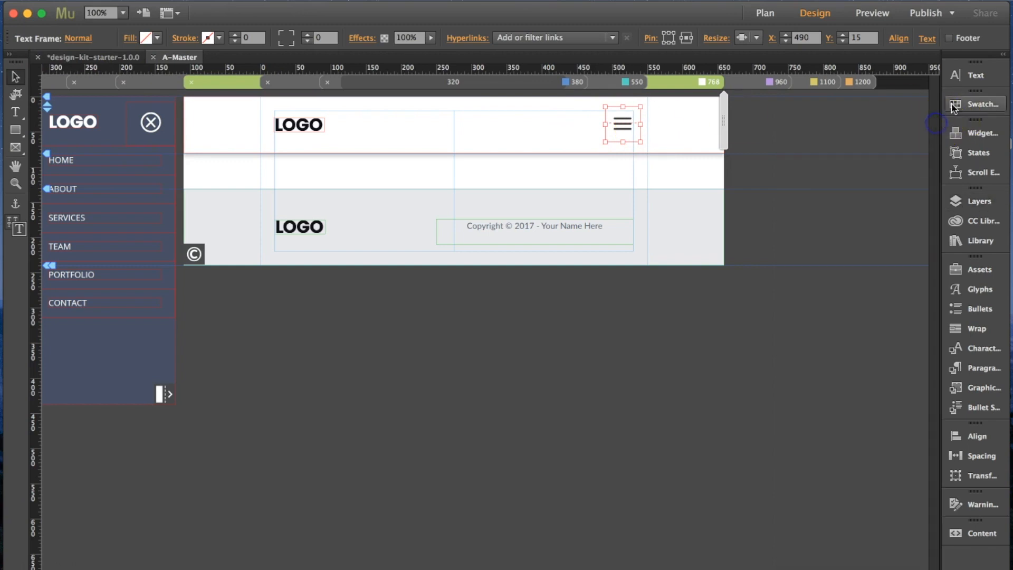
- Colour the selected hamburger icon orange (FAA22F)
left_click(976, 76)
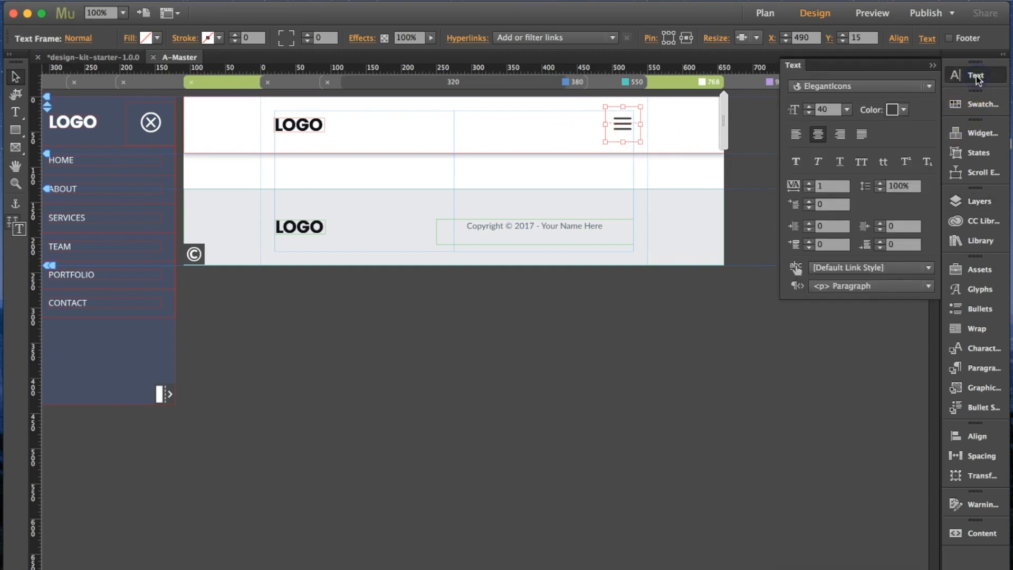
left_click(905, 110)
left_click(957, 129)
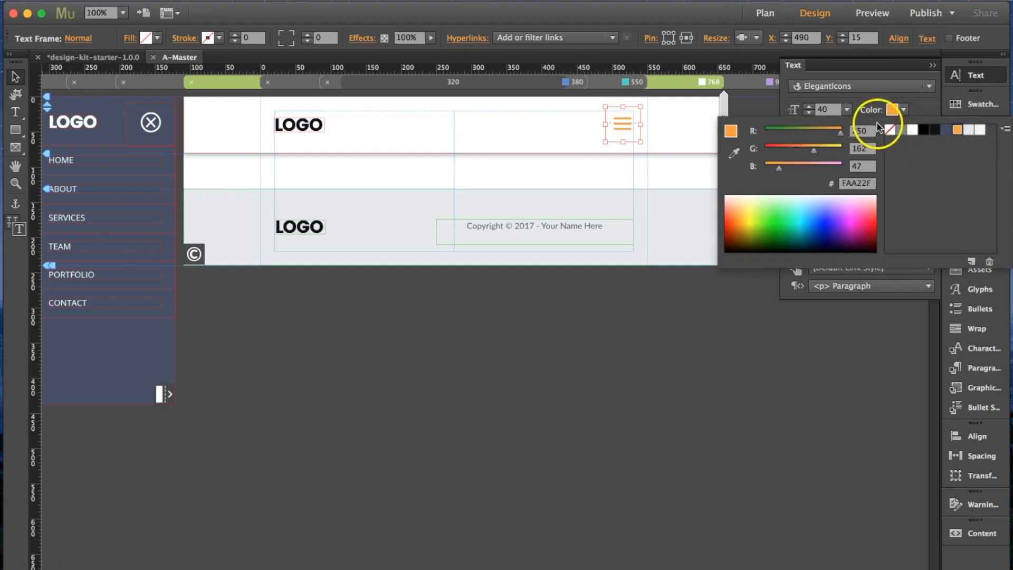
- Try text sizes 60 and 48 on the hamburger icon
left_click(847, 109)
left_click(847, 110)
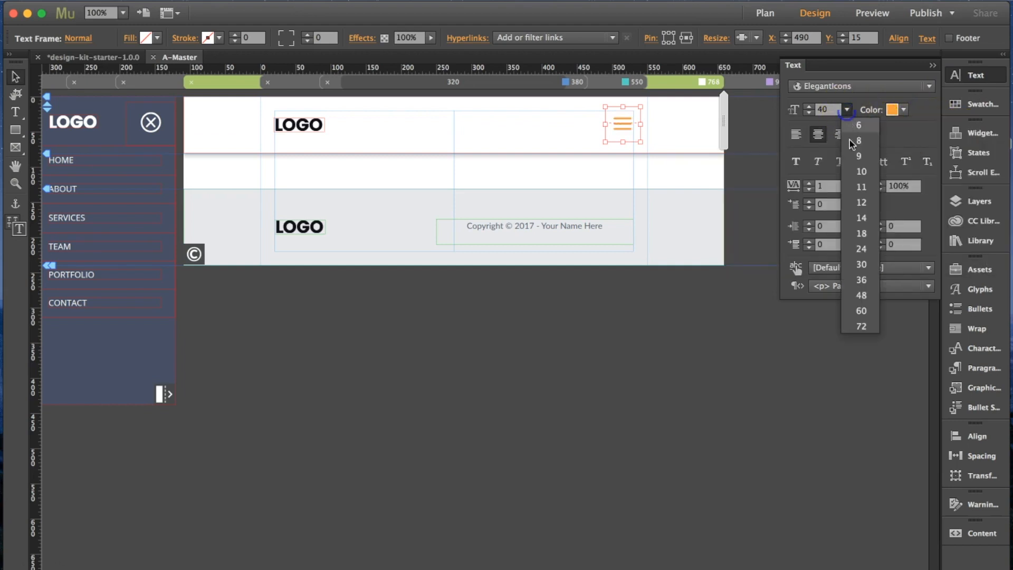
left_click(863, 311)
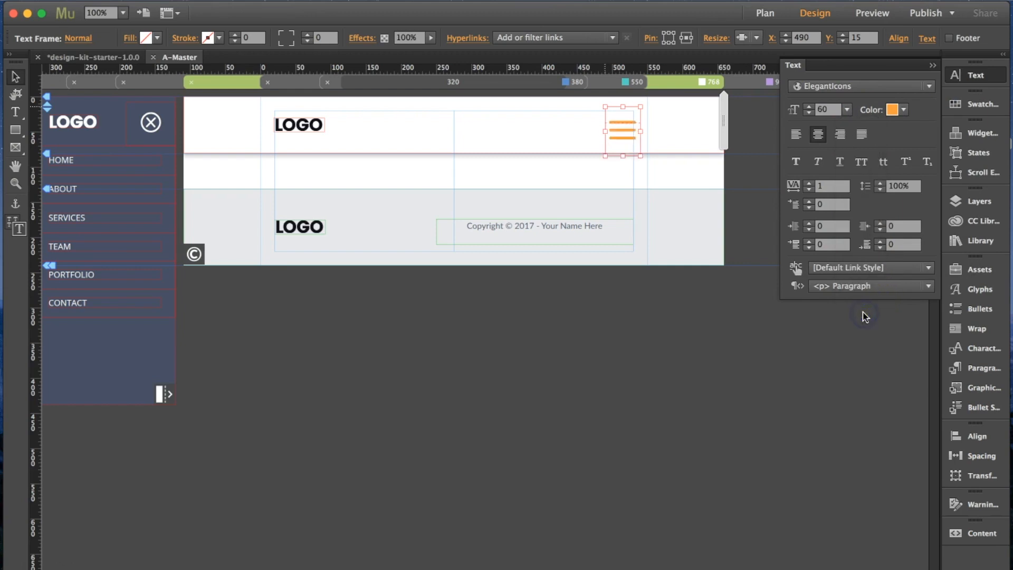
left_click(847, 109)
left_click(864, 296)
mouse_move(640, 127)
left_mouse_down()
mouse_move(631, 144)
mouse_move(641, 142)
left_mouse_up()
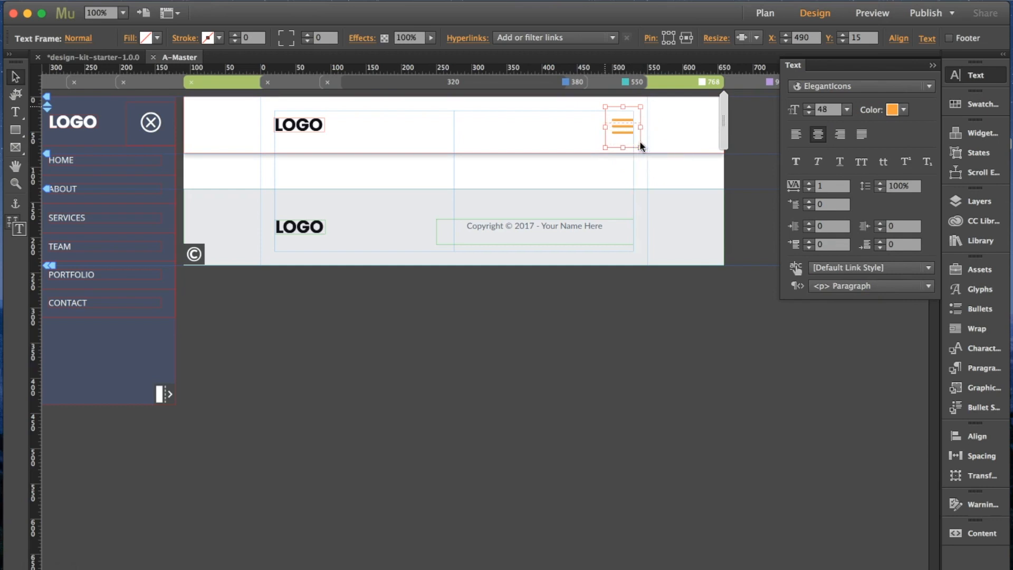
- Undo the size and colour changes made to the hamburger icon and deselect everything
key("super+z")
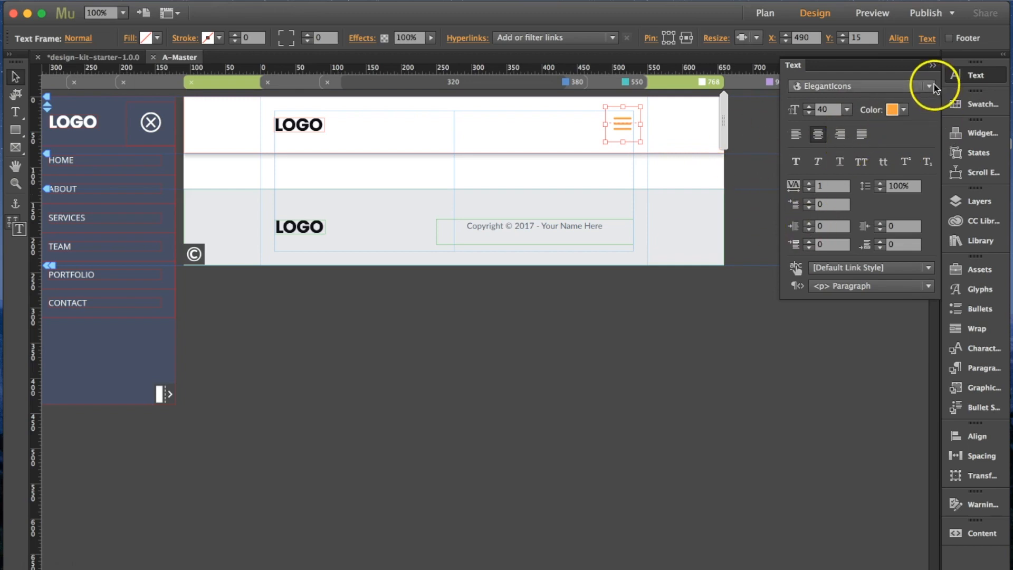
left_click(932, 68)
key("super+z")
left_click(150, 122)
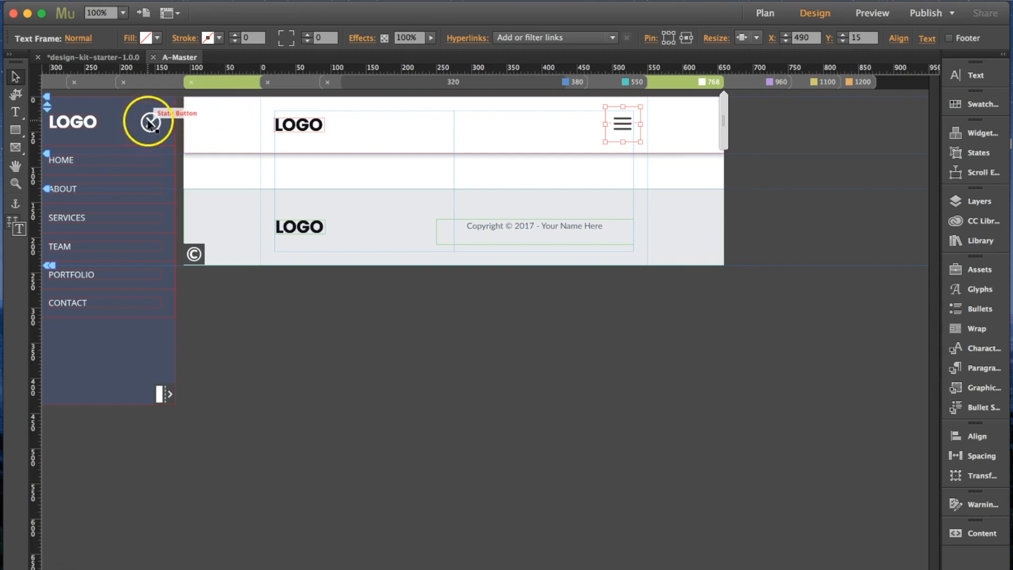
left_click(561, 295)
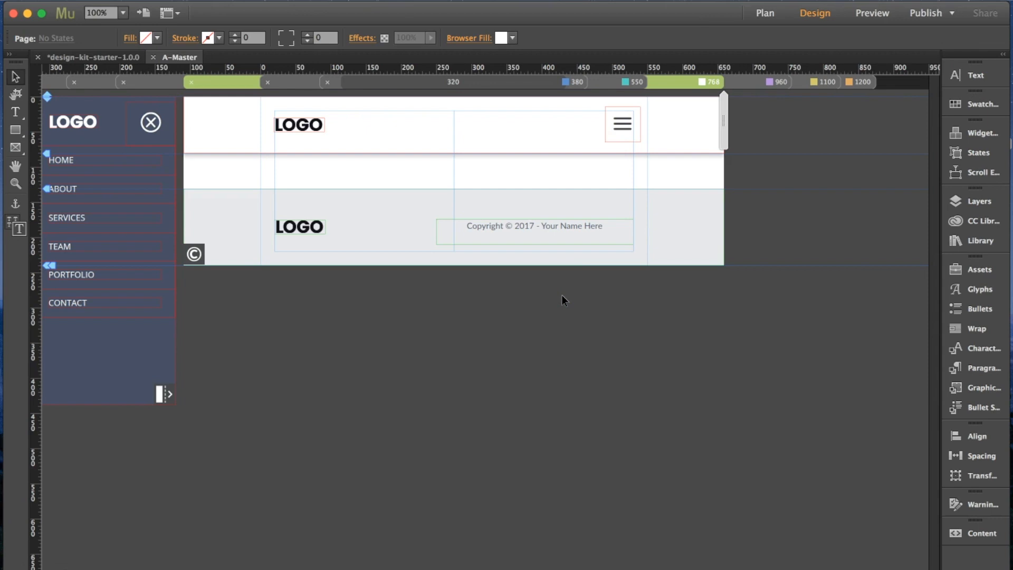
- Add a text frame reading "Menu" between the header logo and the hamburger icon and centre its text
left_click(16, 112)
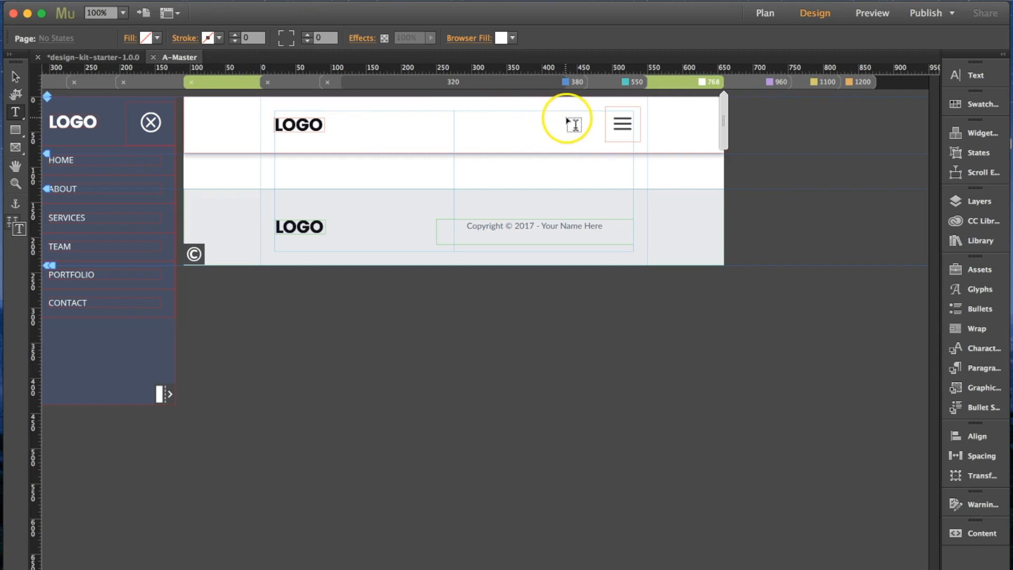
left_click_drag(534, 118, 594, 137)
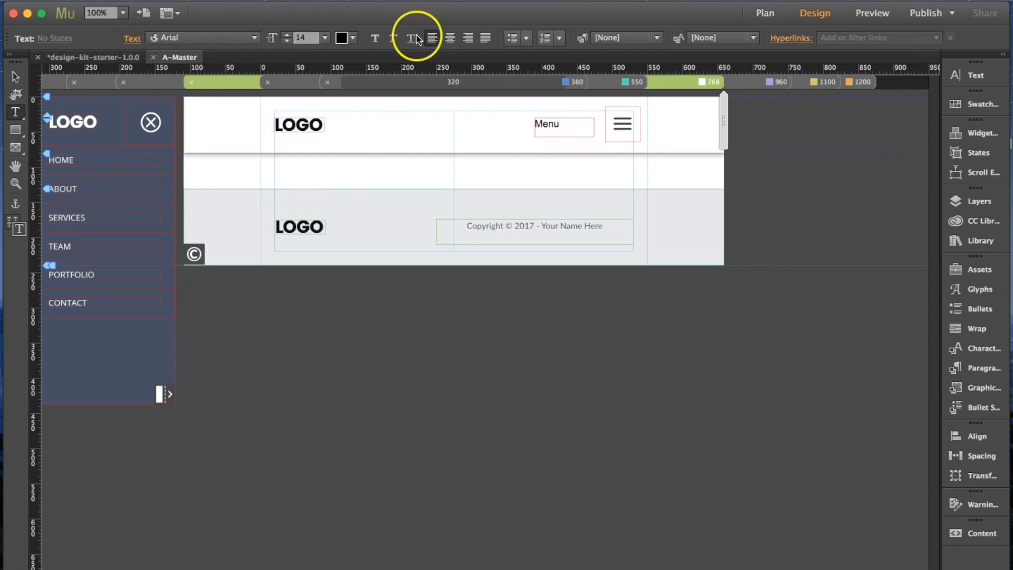
left_click(450, 38)
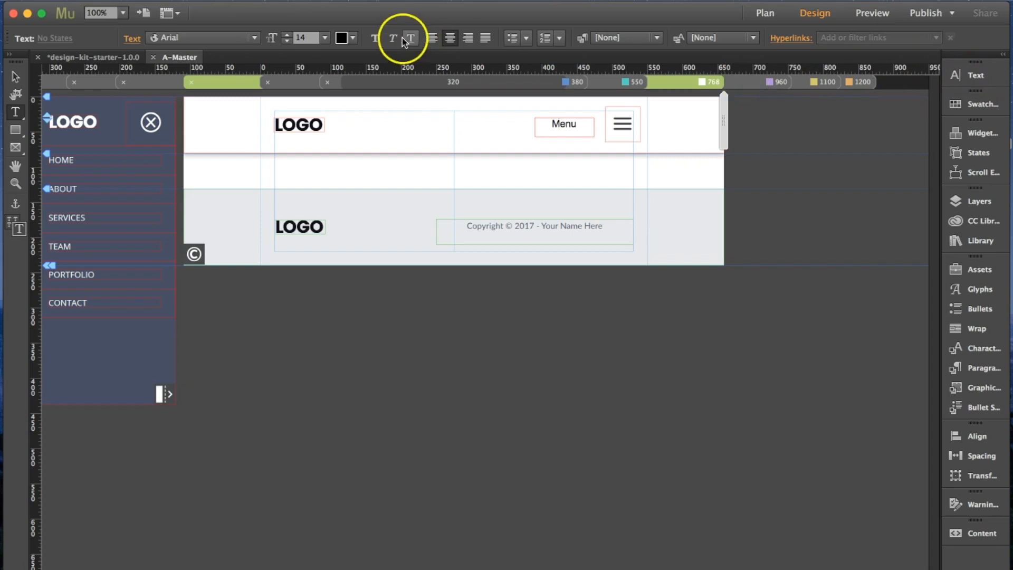
key("Escape")
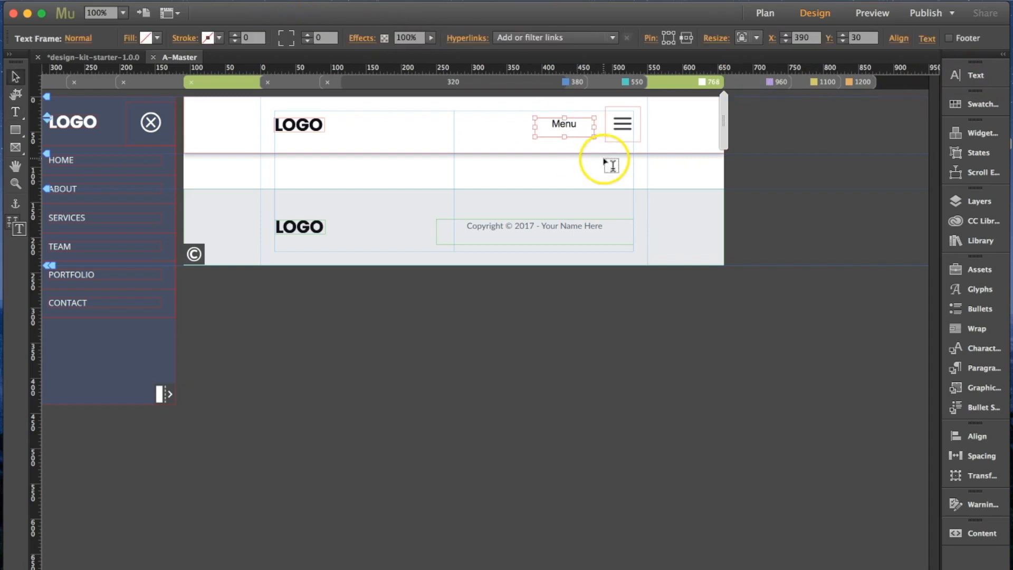
- Fill the Menu text frame with a bright blue and set its text colour to white (FFFFFF)
left_click(157, 41)
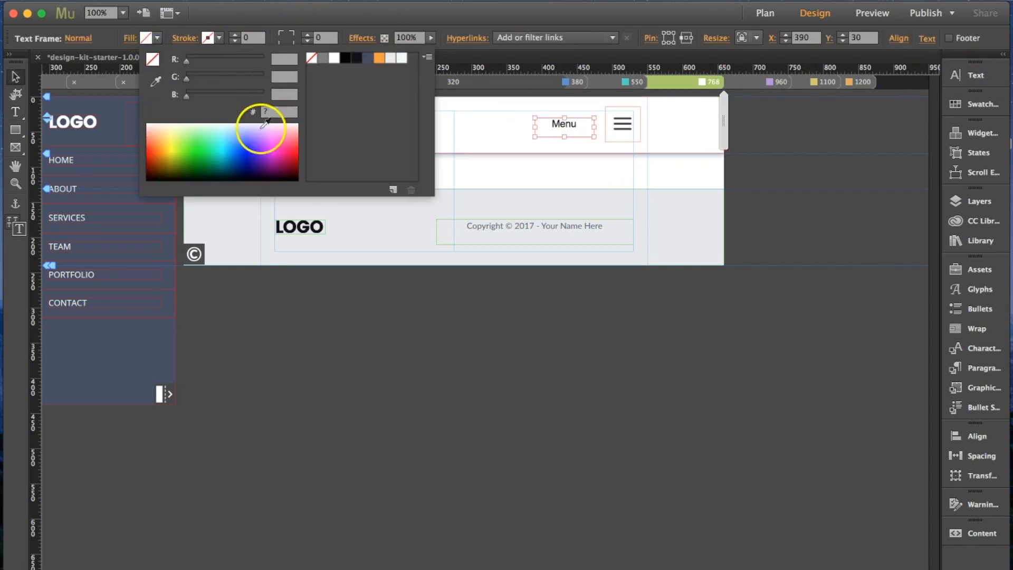
left_click(257, 150)
left_click(290, 13)
left_click(975, 75)
left_click(903, 110)
left_click(914, 129)
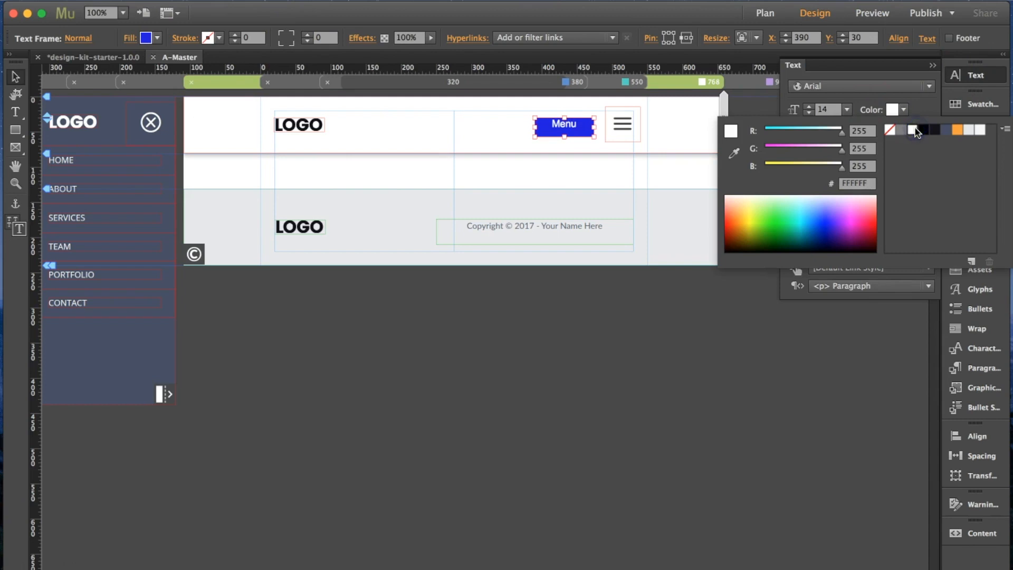
left_click(564, 104)
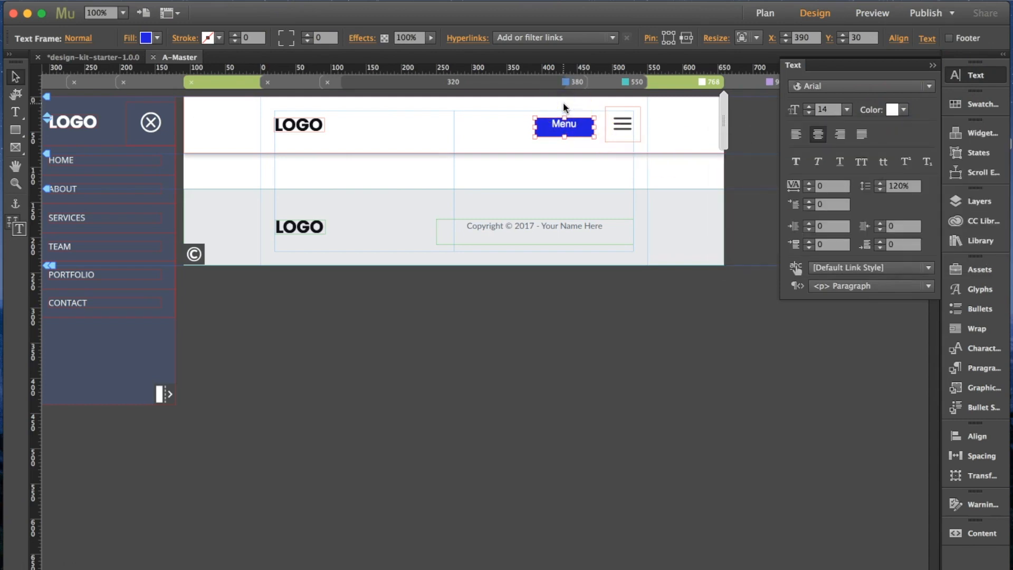
left_click(576, 168)
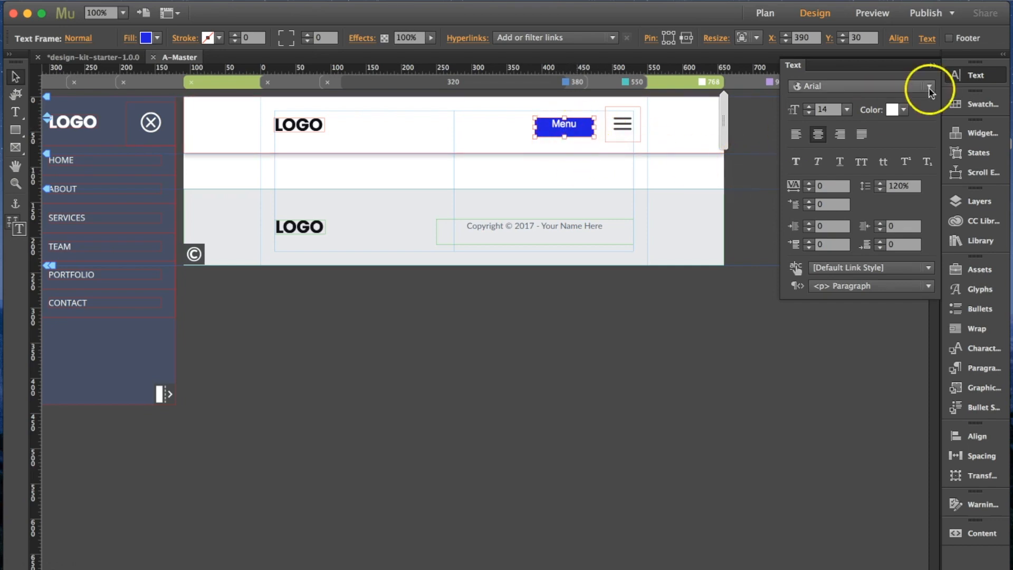
left_click(933, 65)
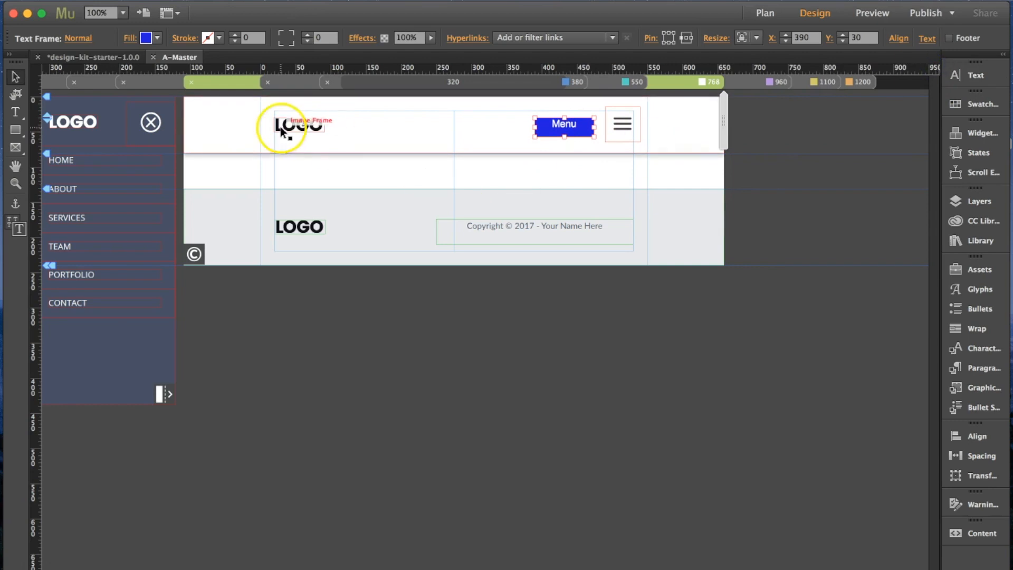
- Examine the class name and animation options of the Off Canvas Menu widget, then select the side menu's close icon
left_click(168, 394)
left_click(169, 395)
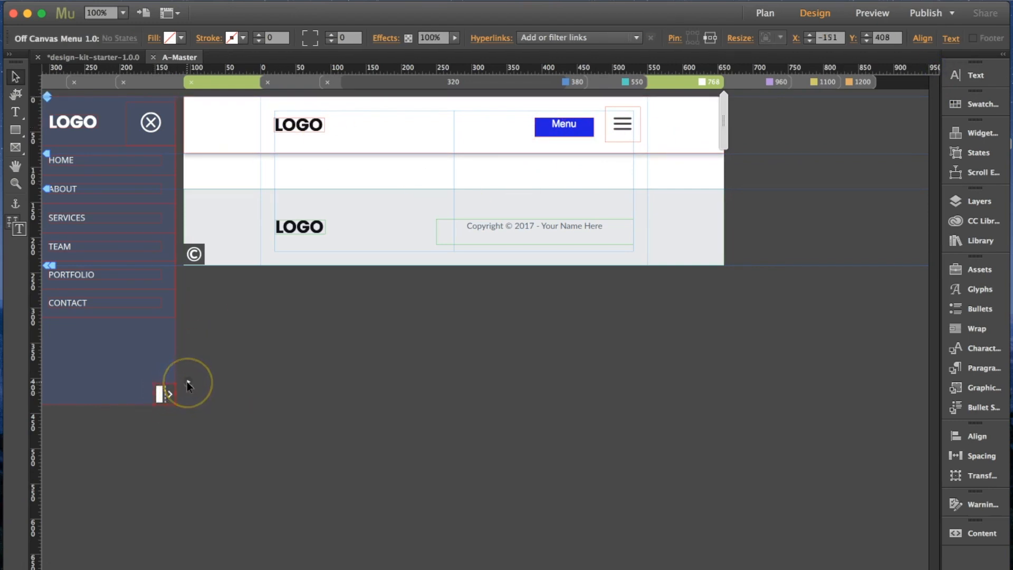
left_click(187, 381)
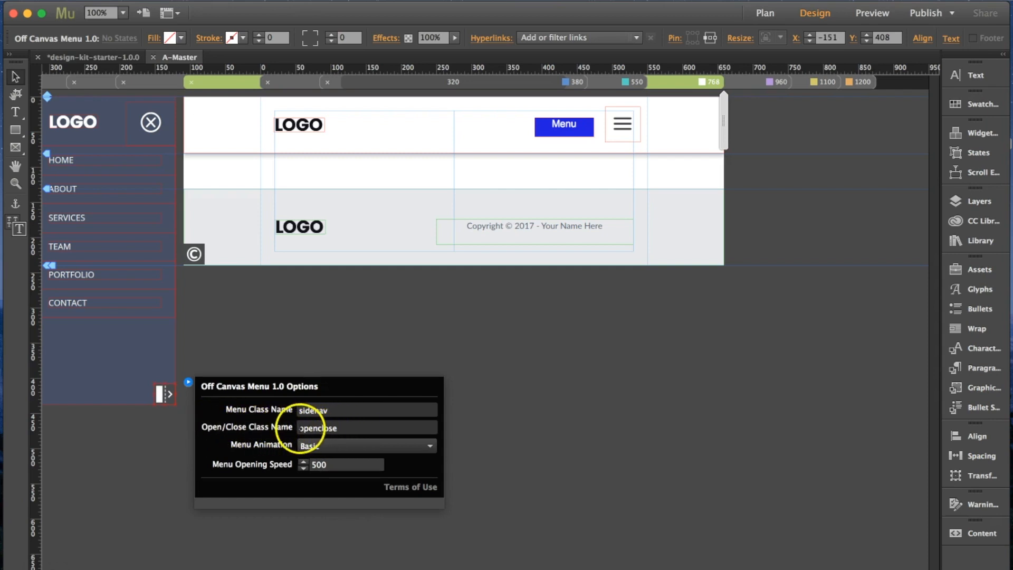
left_click(280, 279)
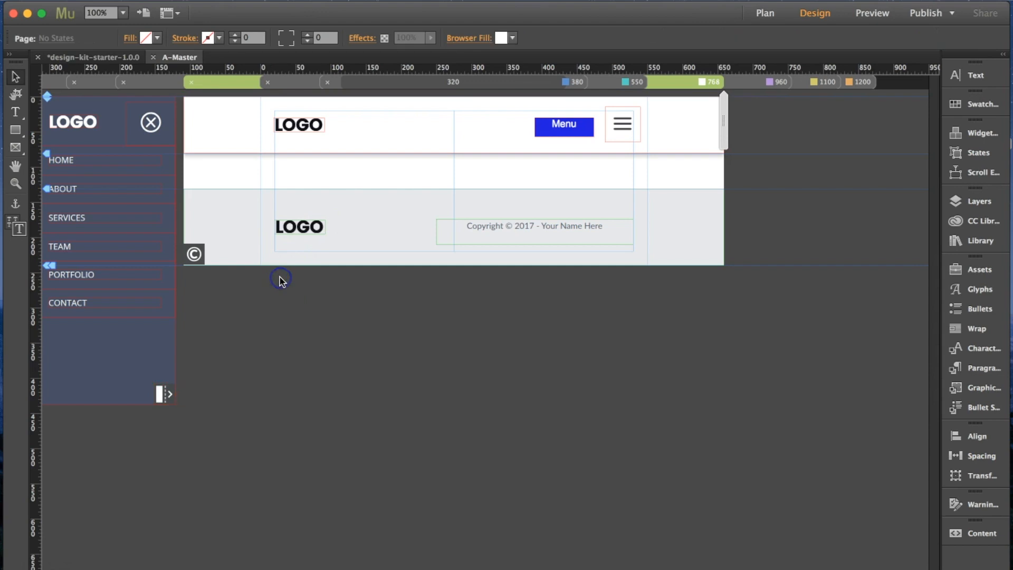
left_click(156, 125)
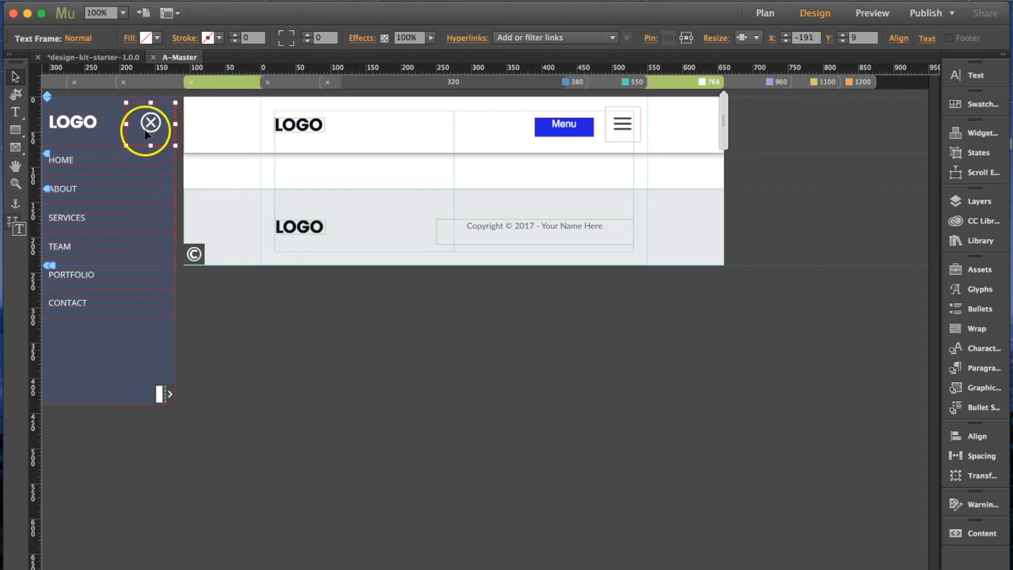
- Check the graphic style applied to the side menu's close icon and the header's hamburger icon
left_click(976, 348)
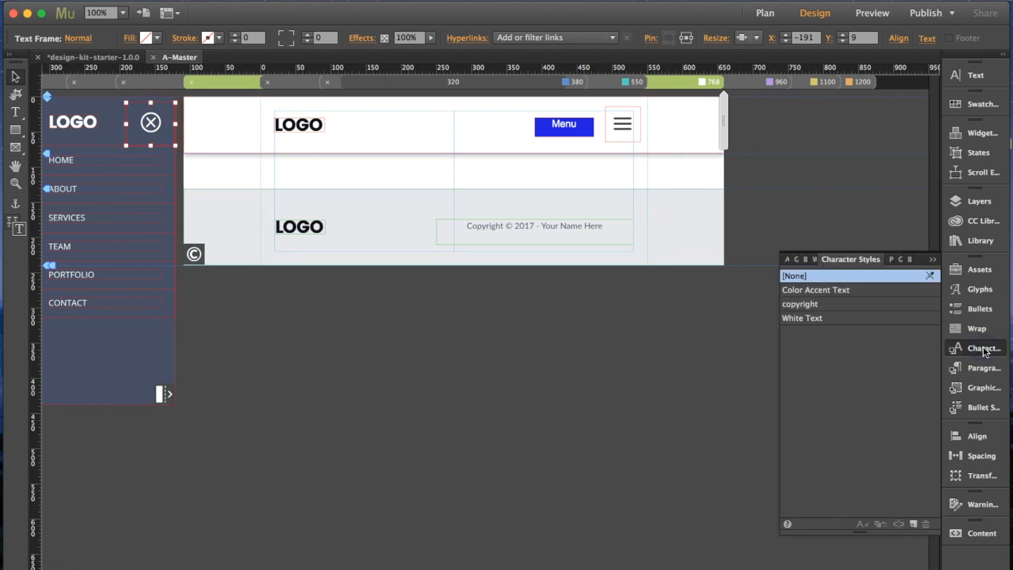
left_click(982, 388)
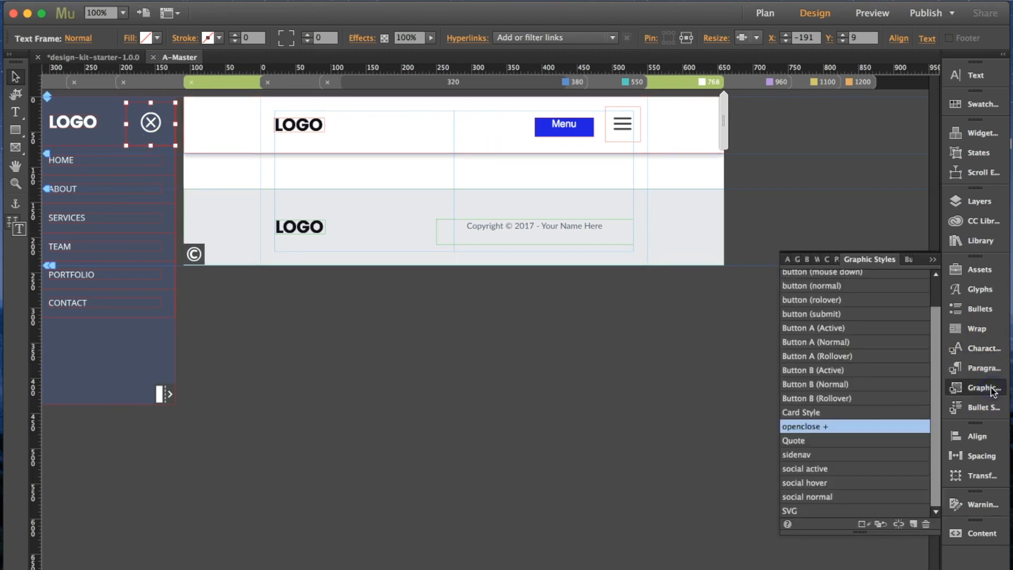
mouse_move(840, 430)
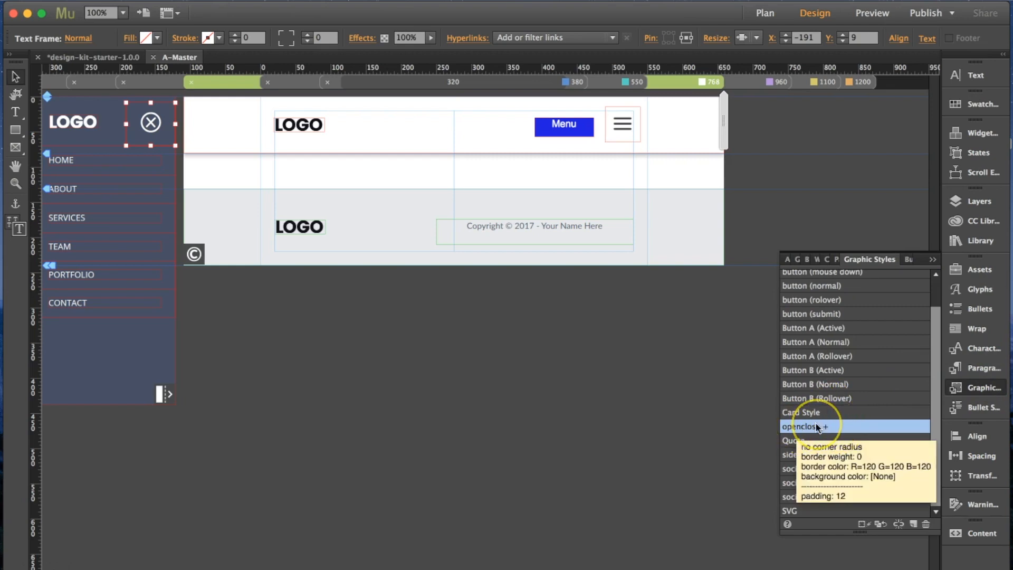
left_click(623, 132)
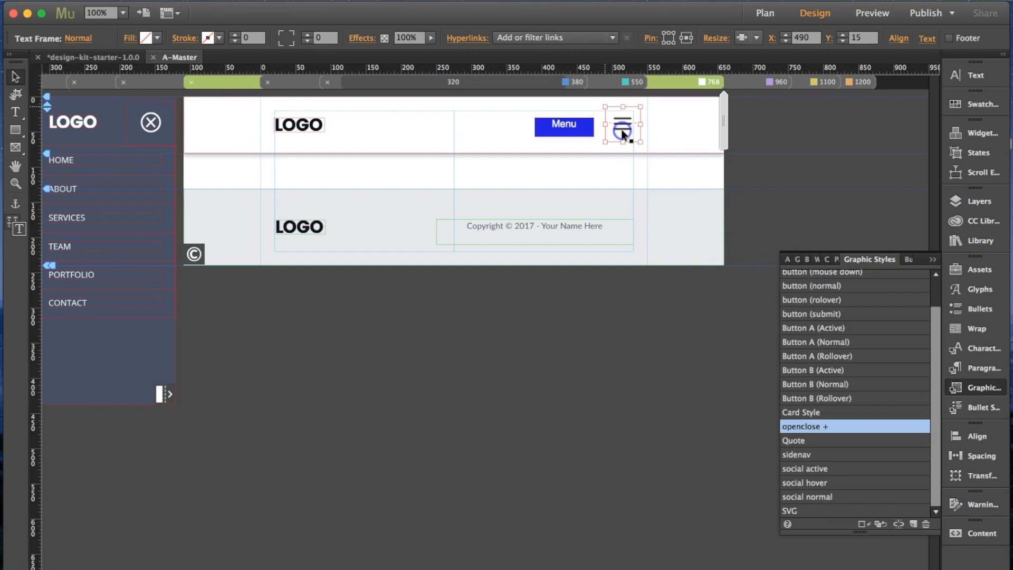
mouse_move(830, 429)
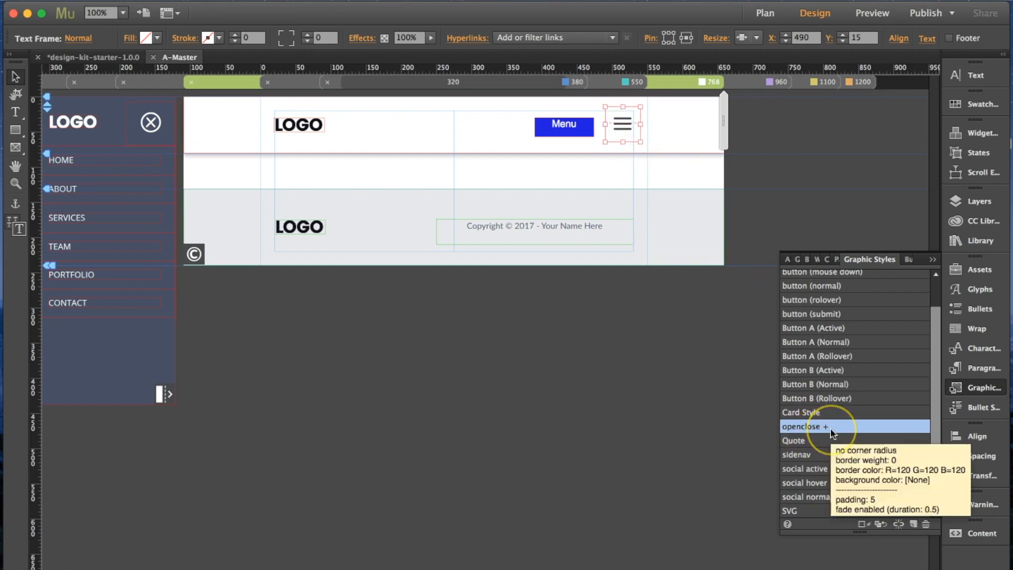
- Apply the openclose graphic style to the Menu text frame and set its text colour to black (000000)
left_click(569, 130)
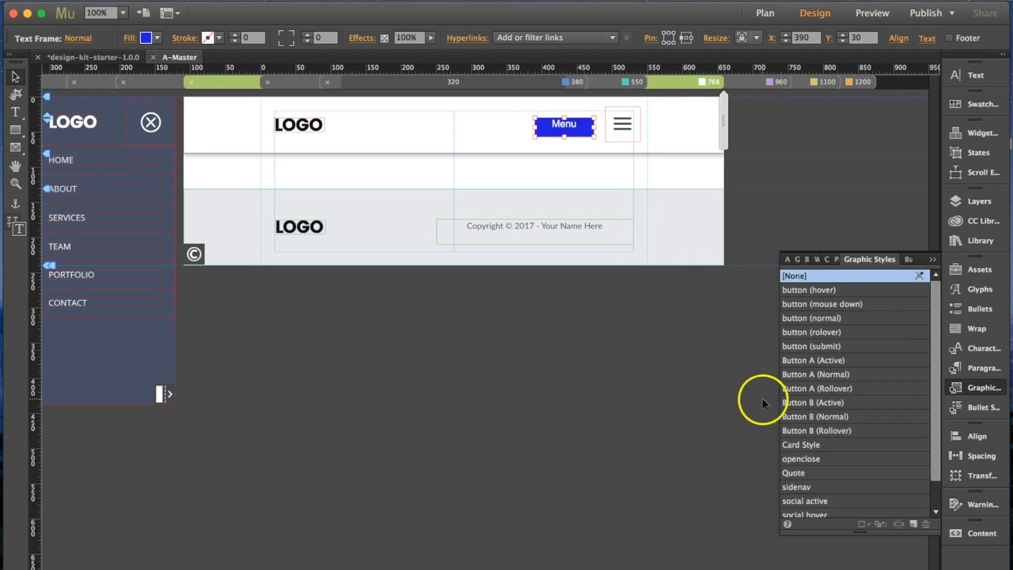
left_click(821, 459)
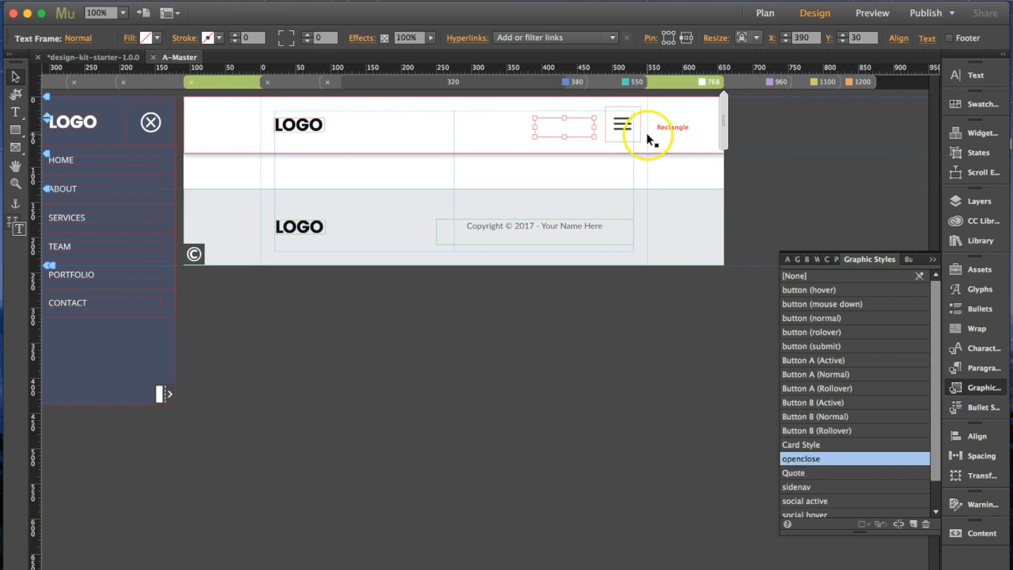
left_click(982, 78)
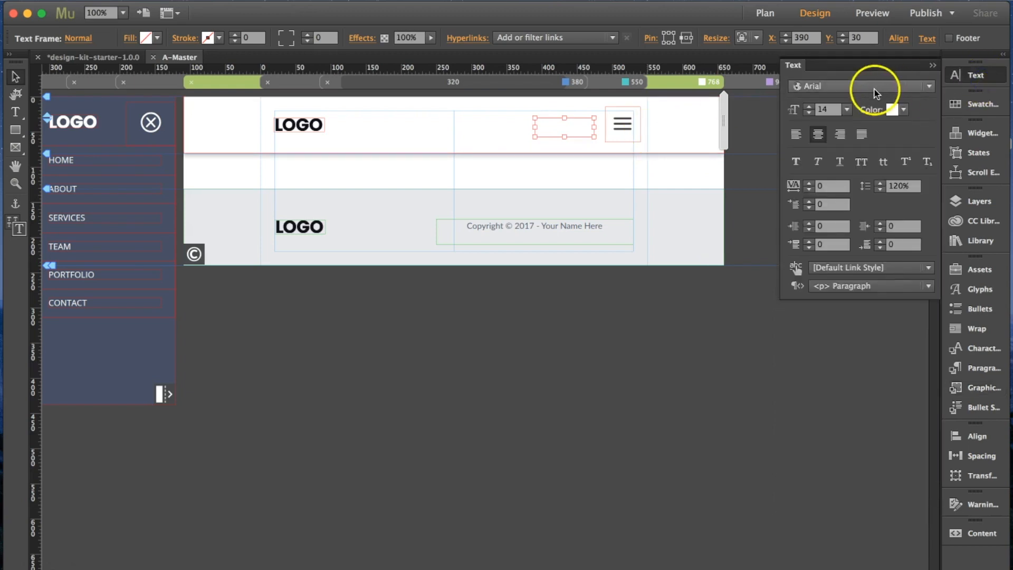
left_click(903, 109)
left_click(925, 130)
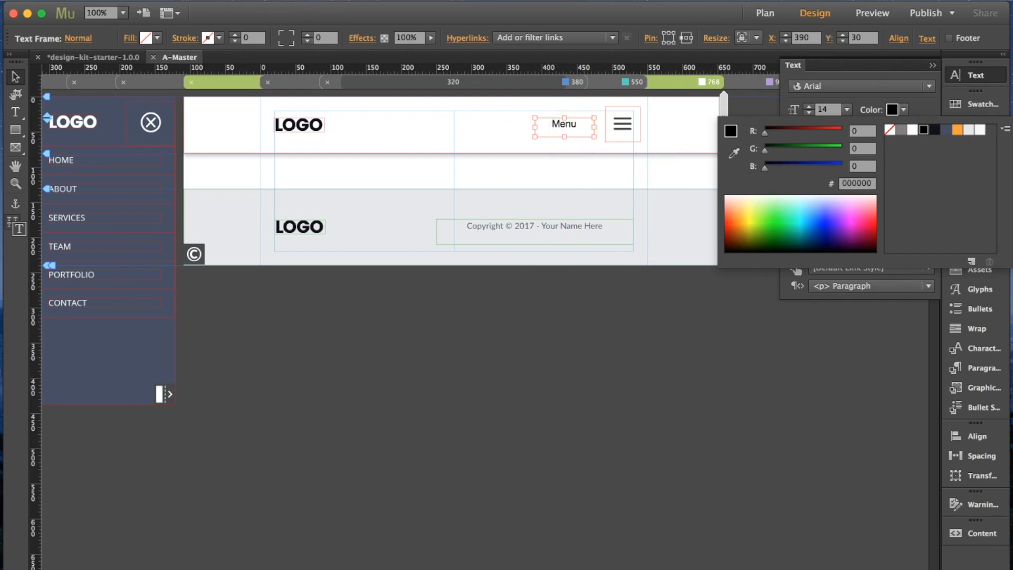
- Preview the page in the browser at a narrow width and test the side menu with the hamburger icon and Menu text
left_click(132, 0)
left_click(117, 1)
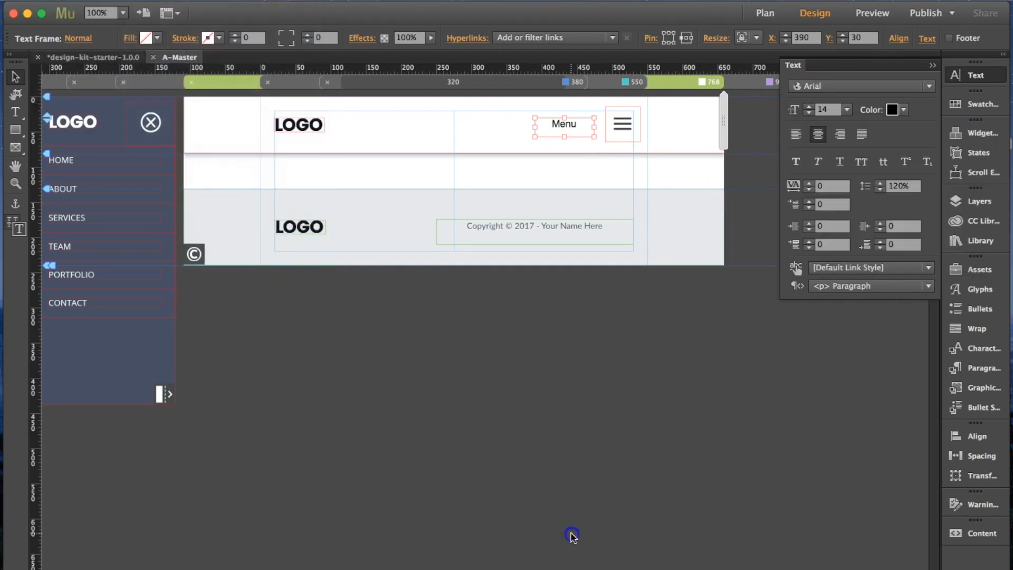
left_click(132, 0)
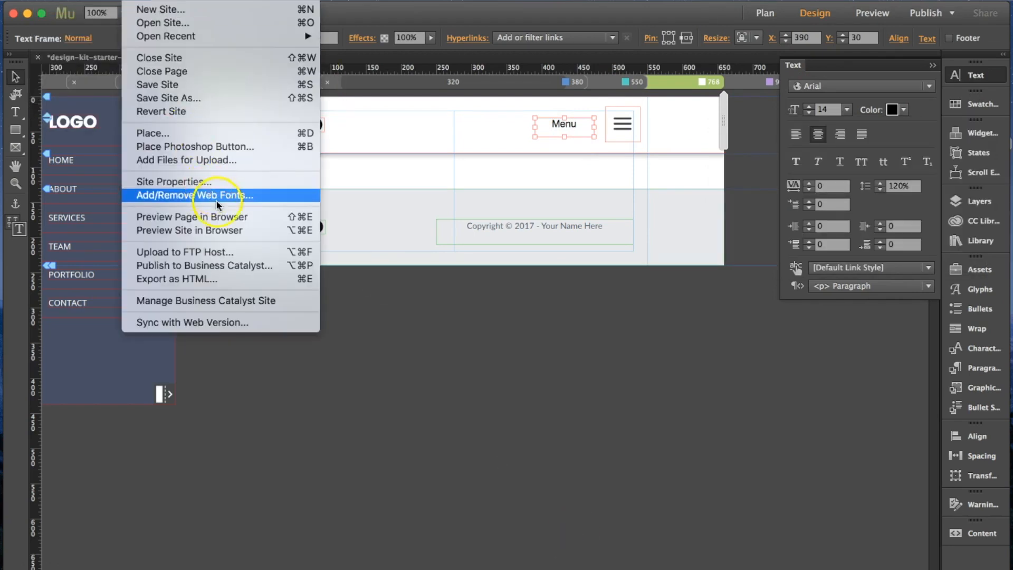
left_click(228, 217)
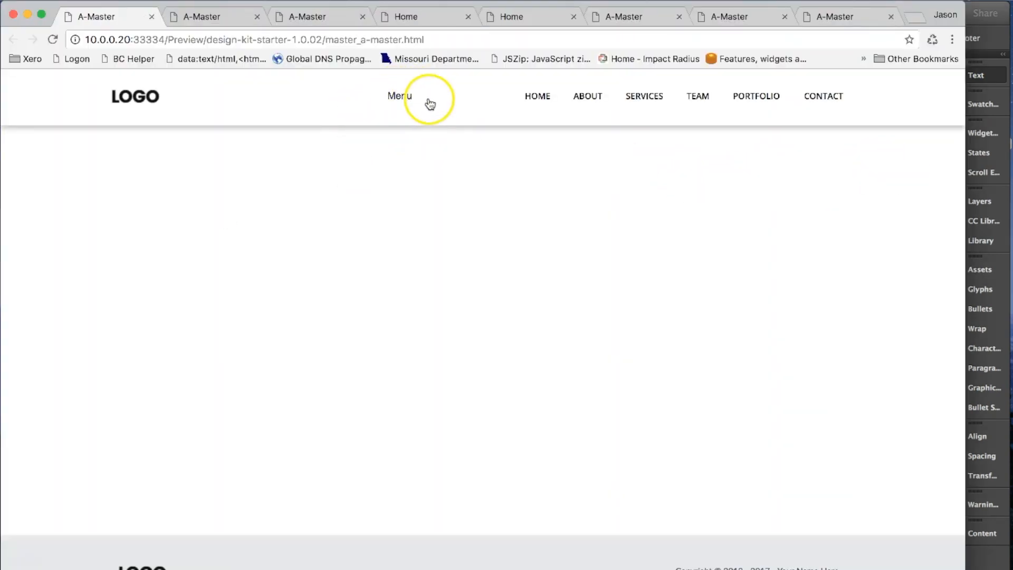
left_click_drag(965, 176, 479, 179)
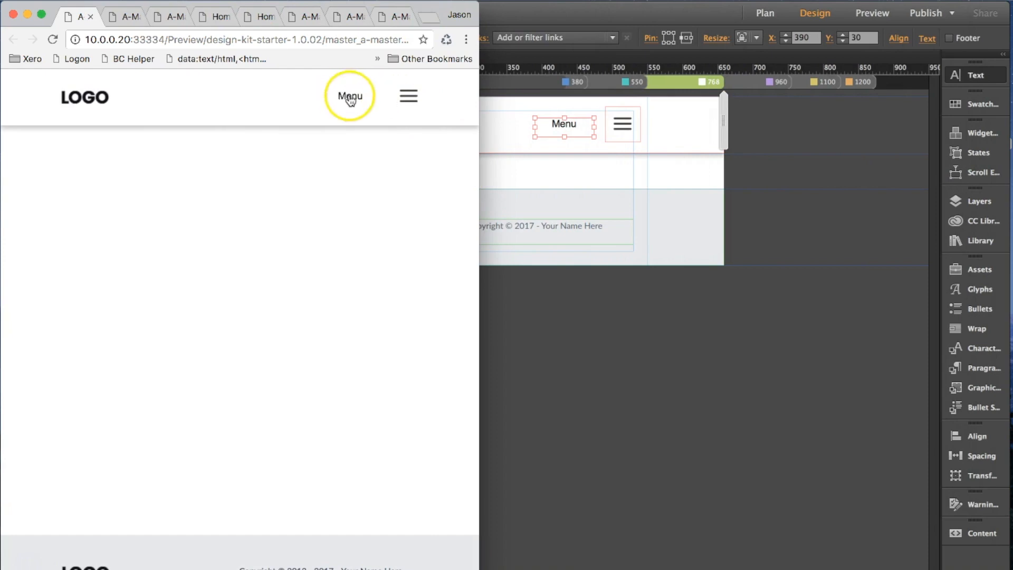
left_click(405, 99)
left_click(404, 99)
left_click(362, 99)
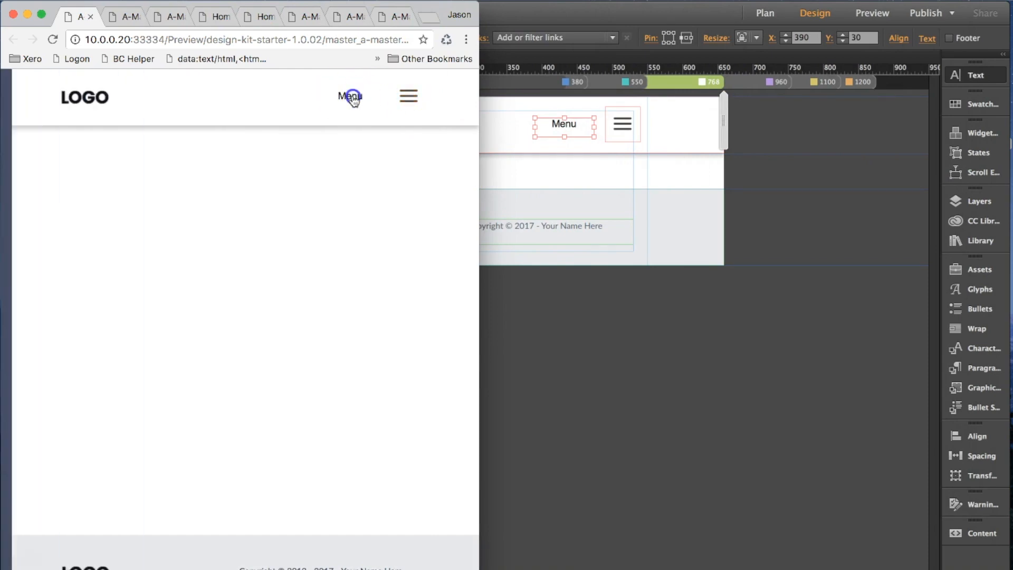
left_click(353, 100)
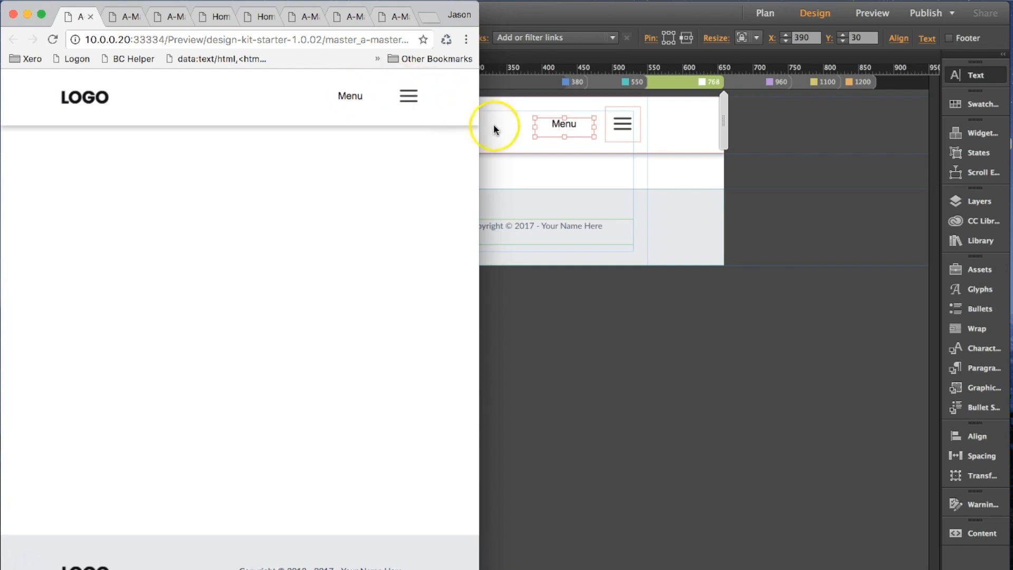
- Return to Muse and delete the Menu text frame from the A-Master header
left_click(638, 315)
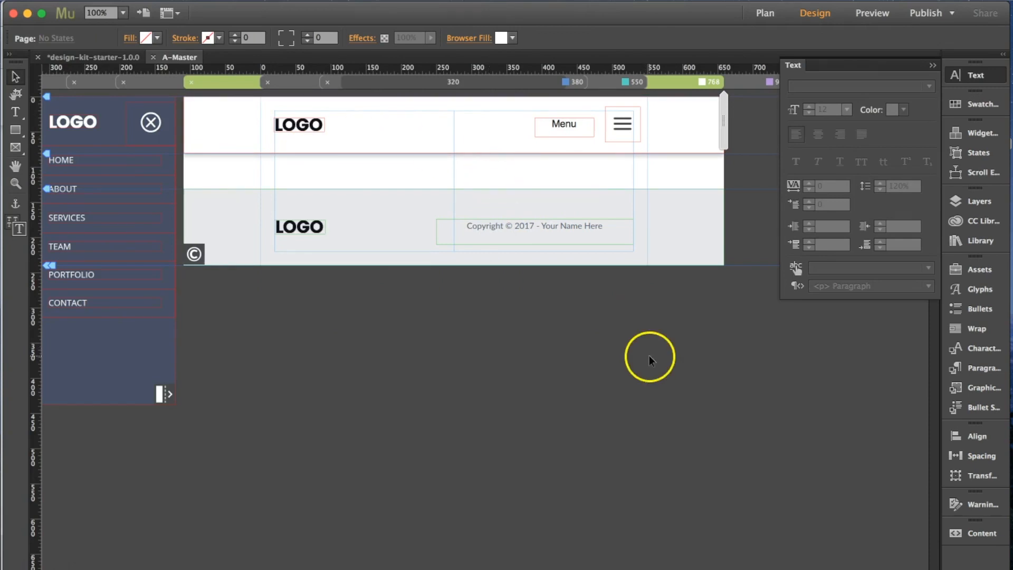
left_click(558, 129)
key("Delete")
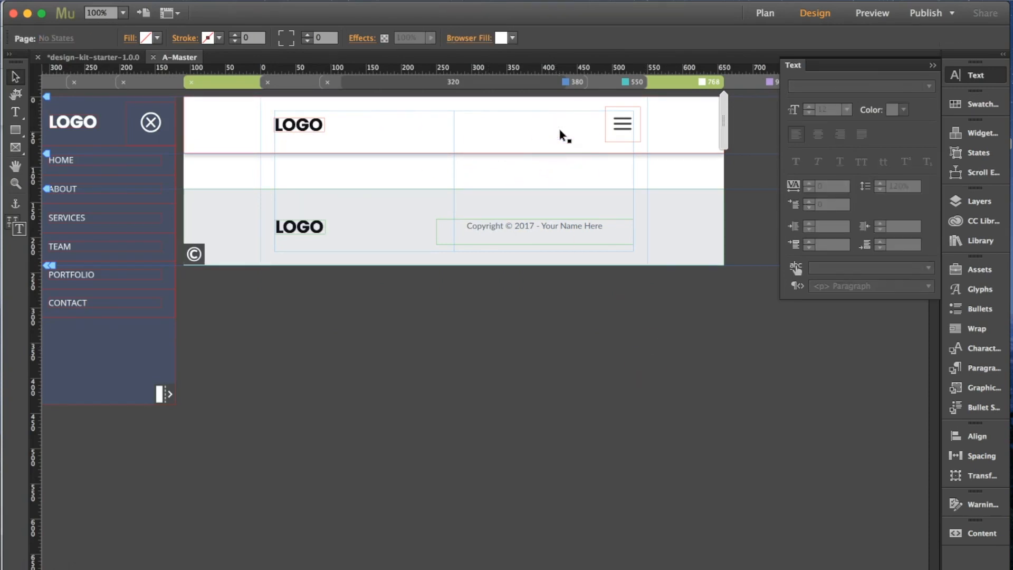
left_click(931, 64)
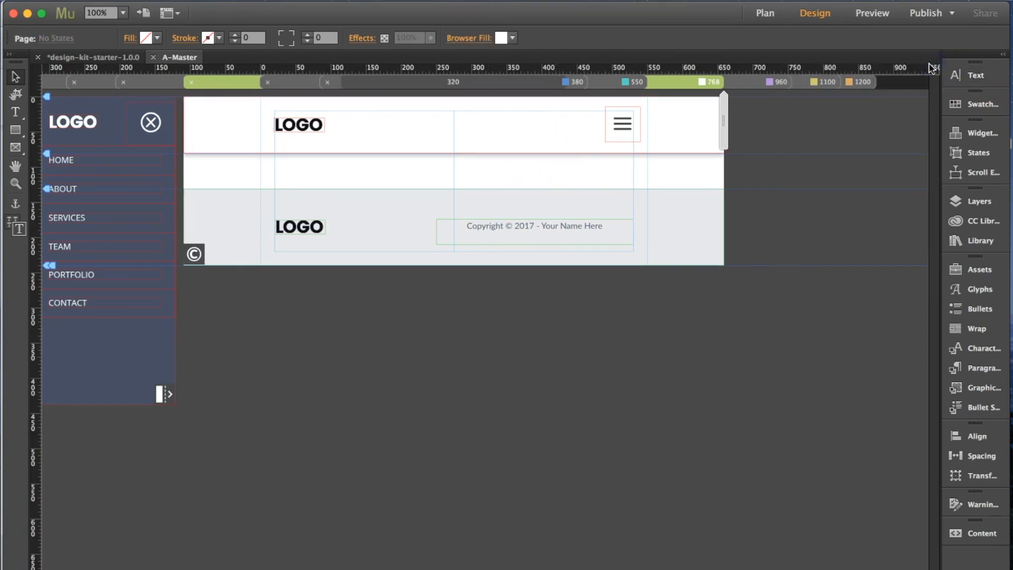
- Open the Home page and add the Design Kit breakpoints by placing the _Breakpoint Maker library item
left_click(112, 57)
double_click(372, 108)
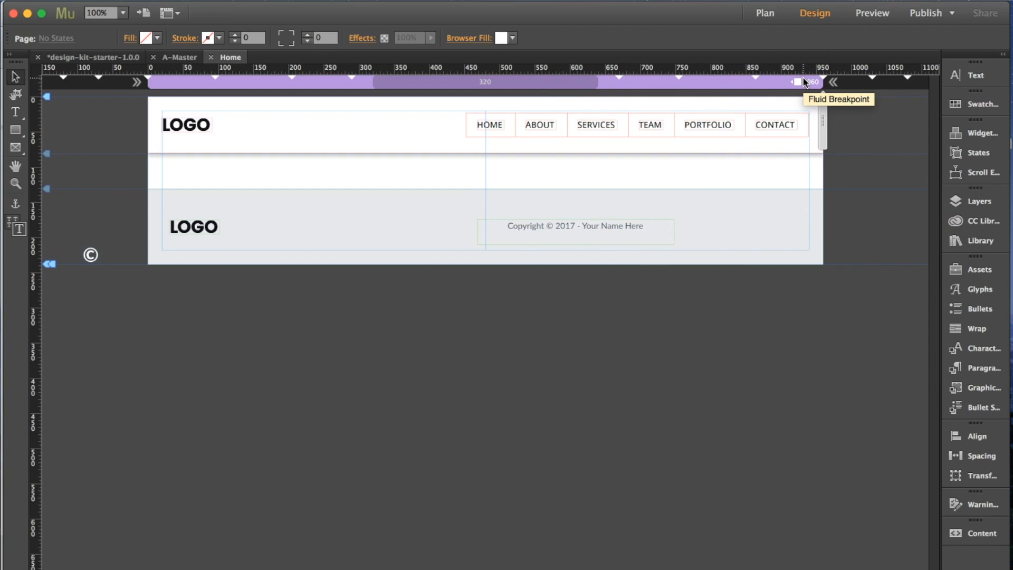
left_click(985, 240)
left_click(890, 250)
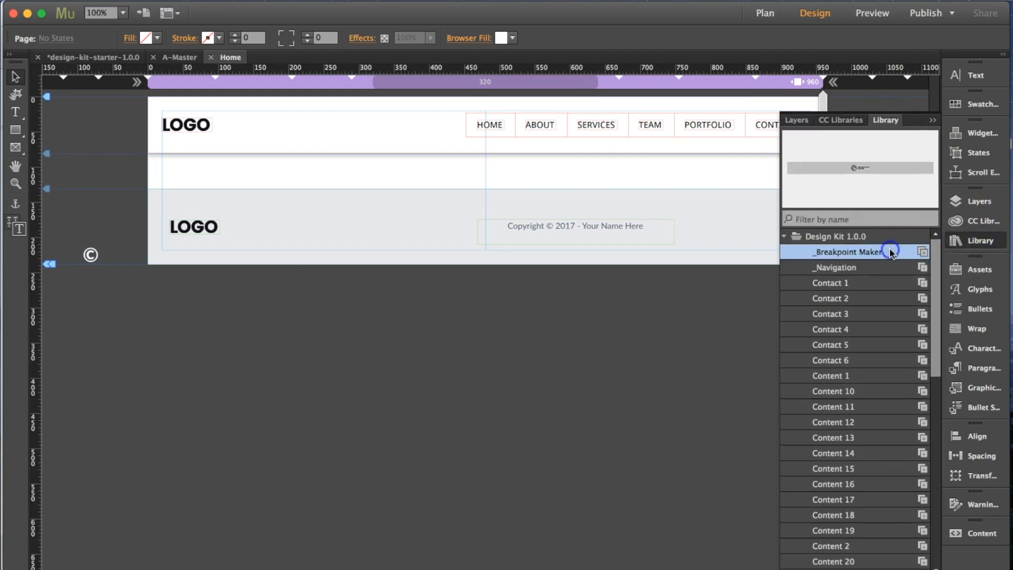
left_click_drag(919, 255, 555, 85)
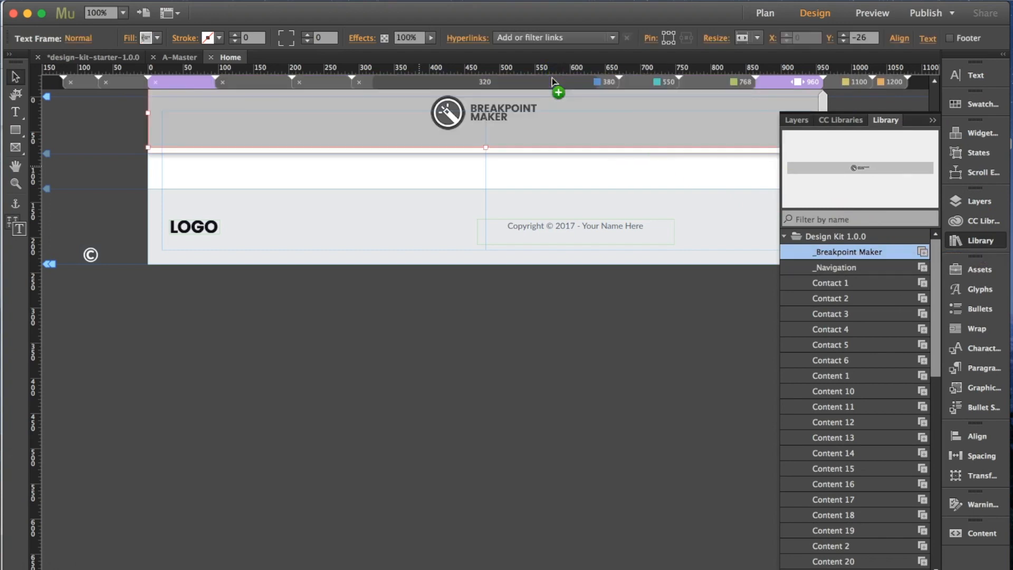
- Turn off fluid width for the Home page's breakpoints and delete the Breakpoint Maker frame
left_click(936, 126)
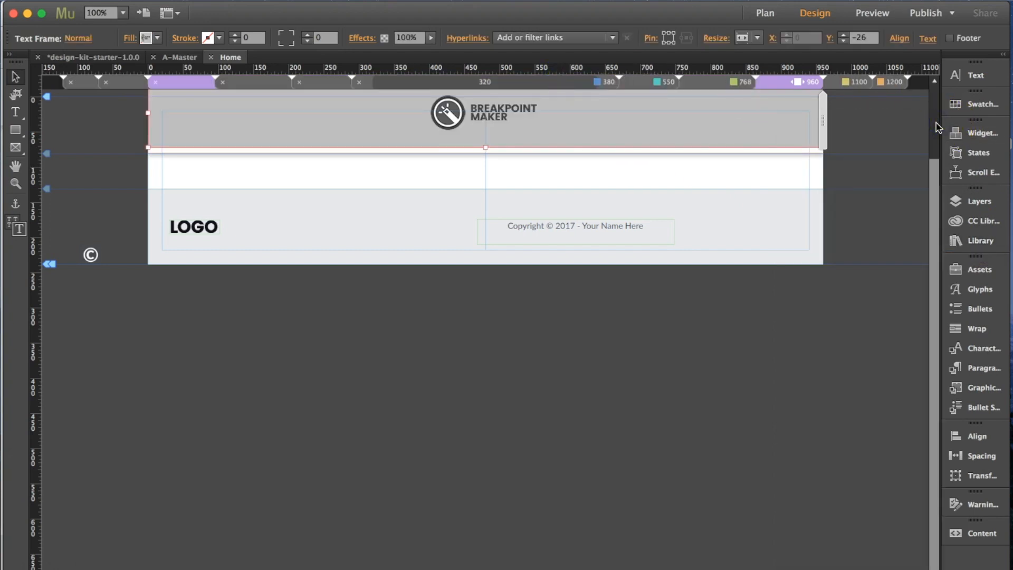
right_click(793, 80)
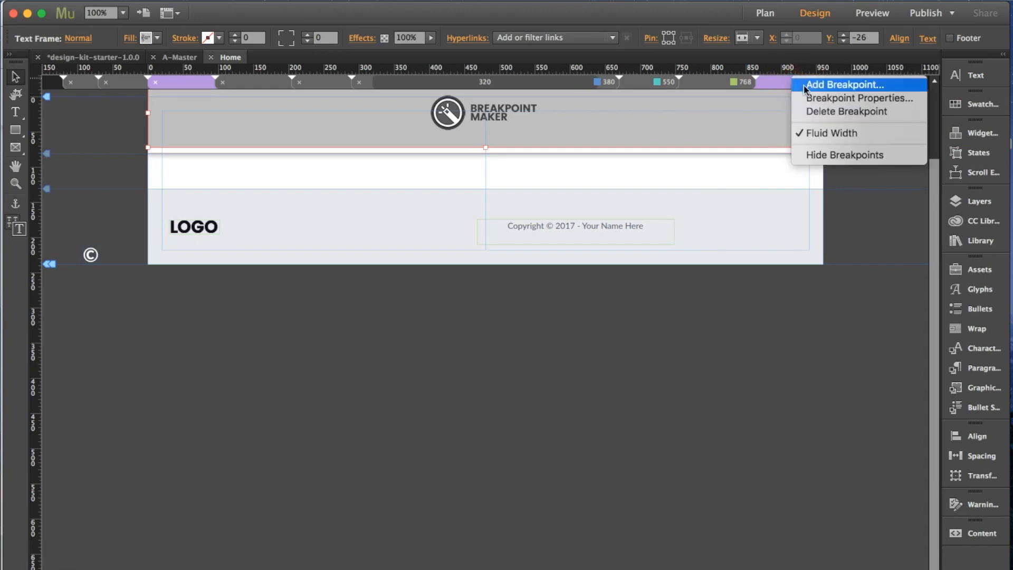
left_click(815, 132)
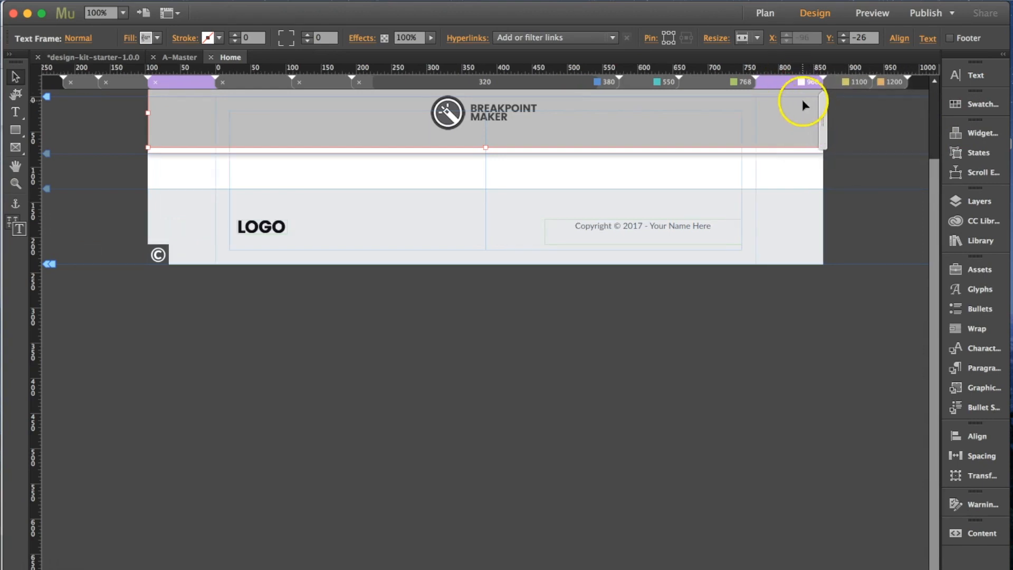
scroll(342, 178, "up", 2)
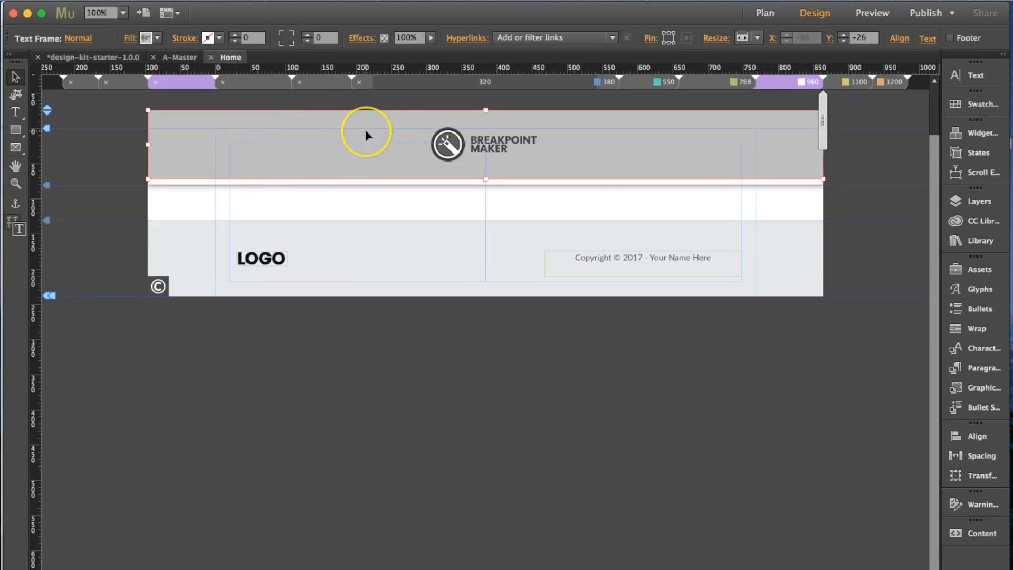
key("Delete")
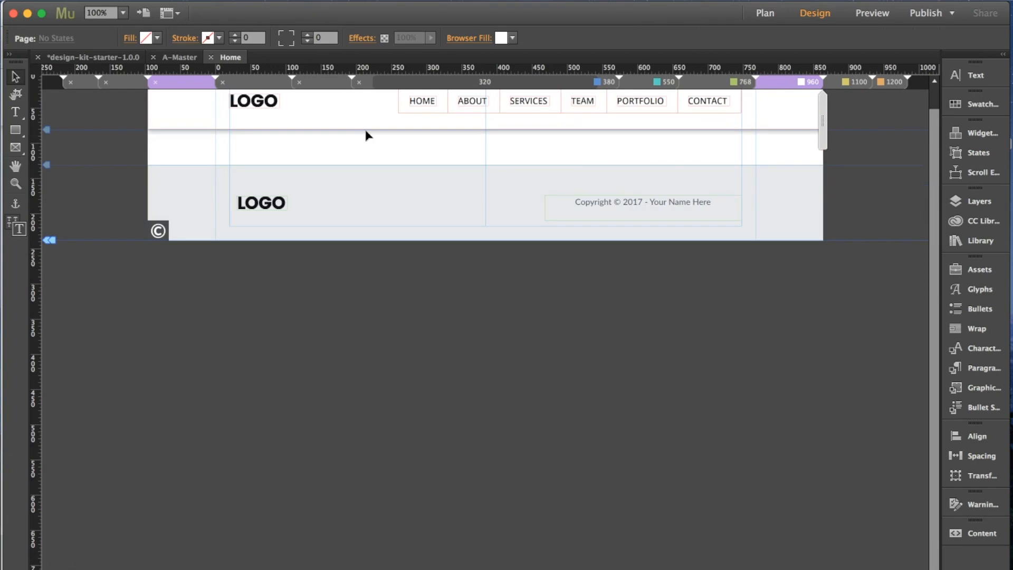
scroll(368, 136, "up", 1)
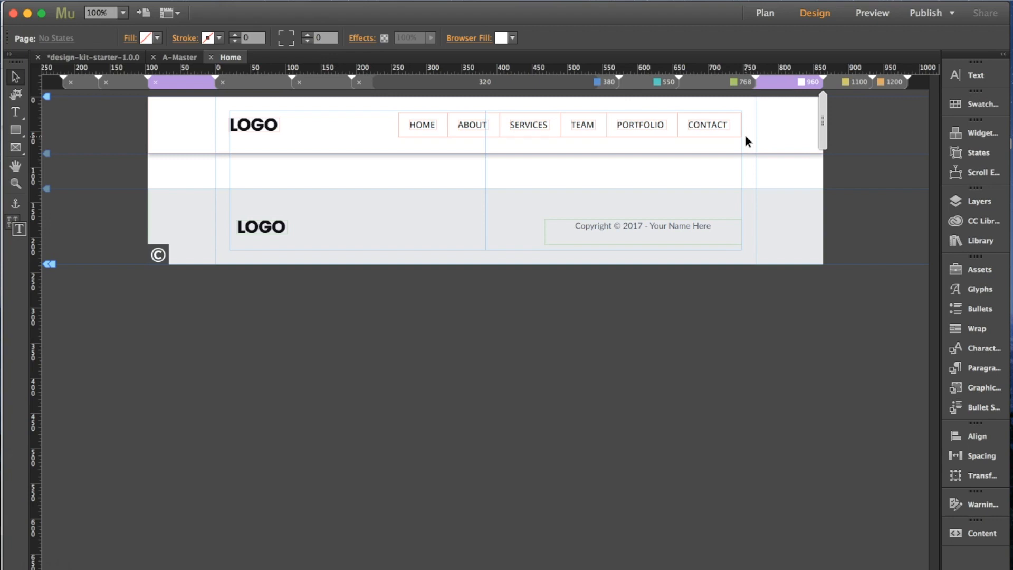
- Browse the Design Kit library's contact, feature and content blocks, previewing Contact 1, Feature 4, Feature 13 and Content 4
left_click(990, 245)
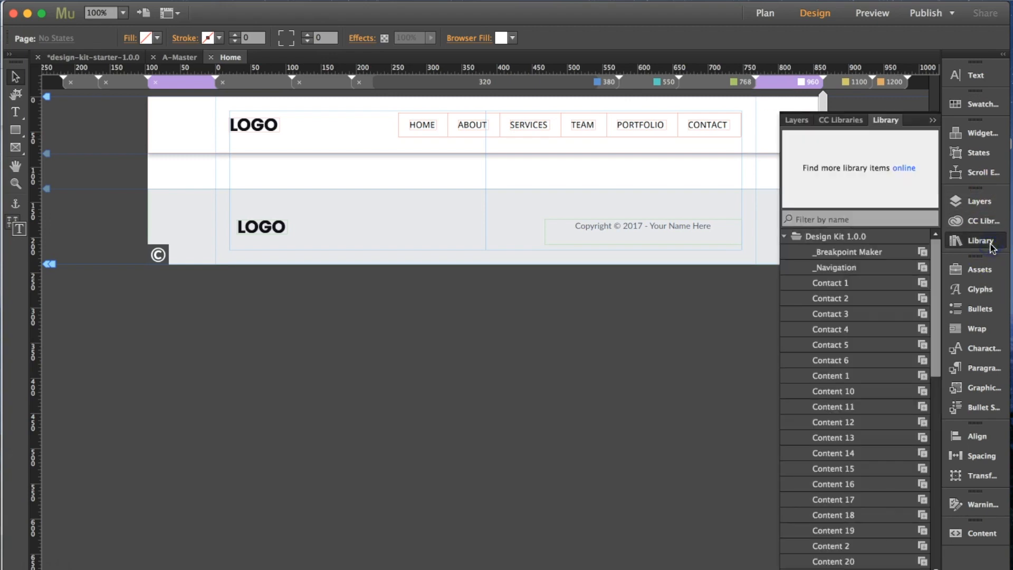
left_click(869, 284)
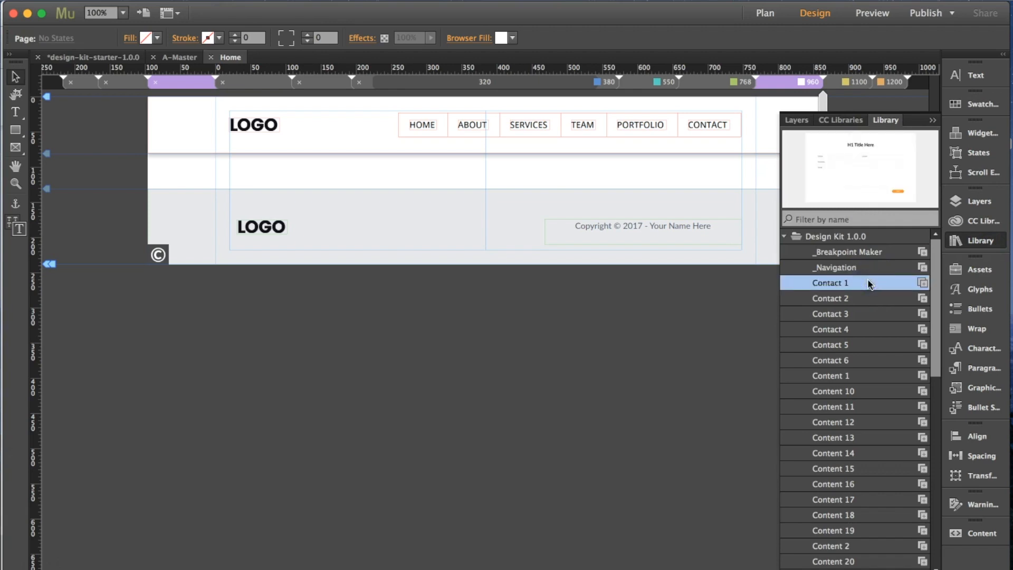
left_click_drag(937, 267, 934, 468)
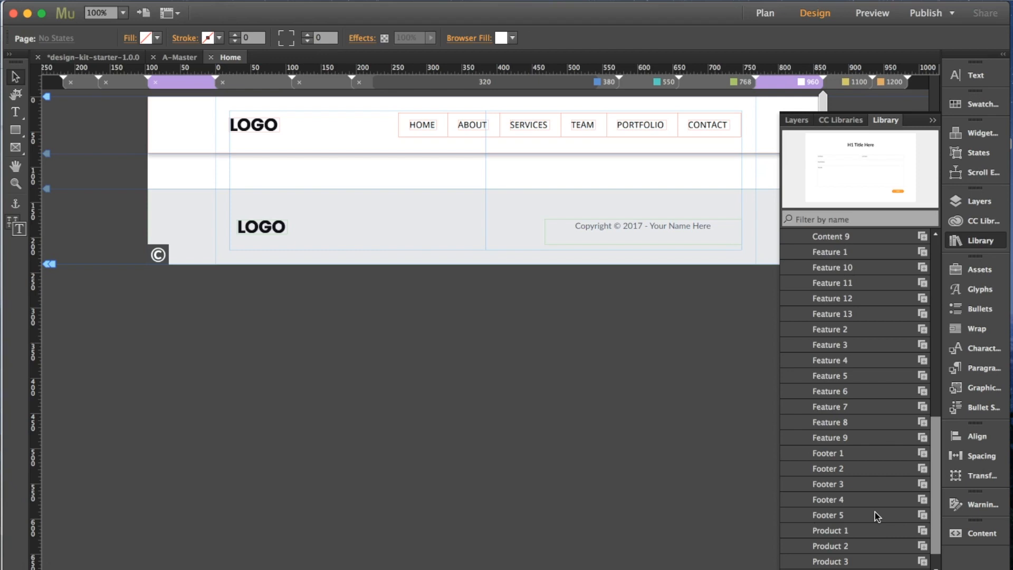
mouse_move(935, 448)
left_mouse_down()
mouse_move(938, 290)
mouse_move(937, 466)
left_mouse_up()
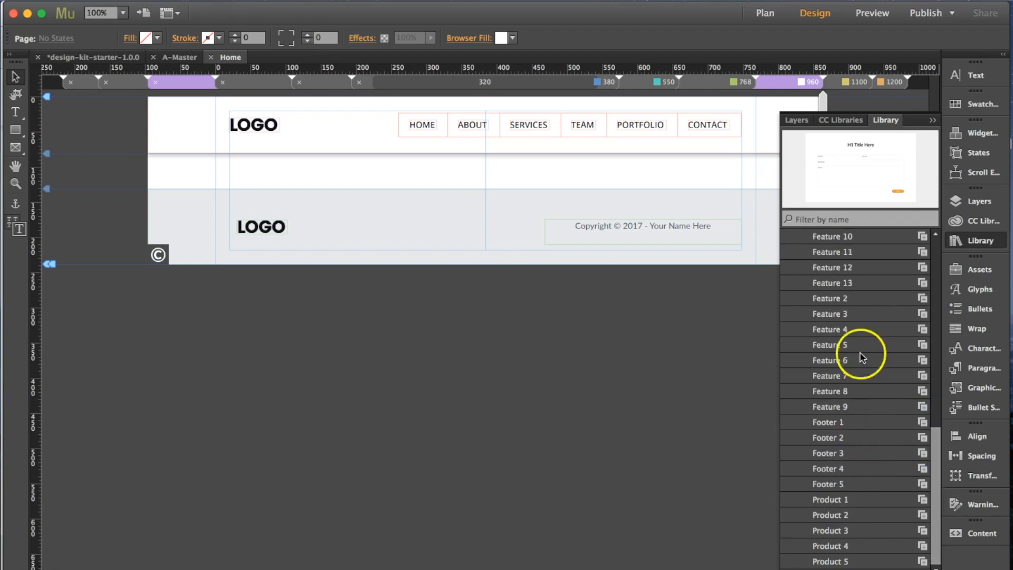
left_click(862, 318)
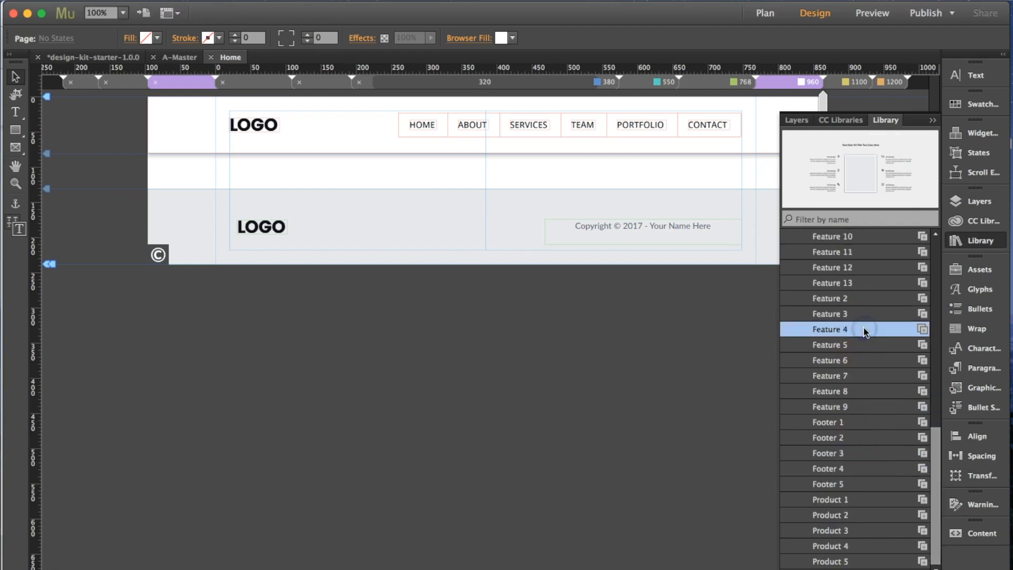
left_click(868, 298)
left_click(868, 283)
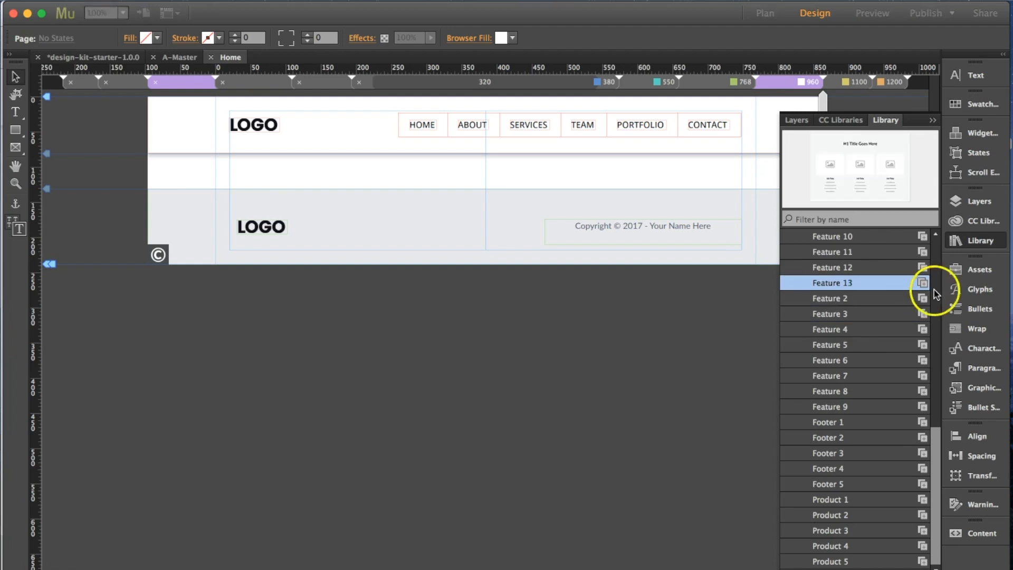
left_click_drag(936, 428, 871, 312)
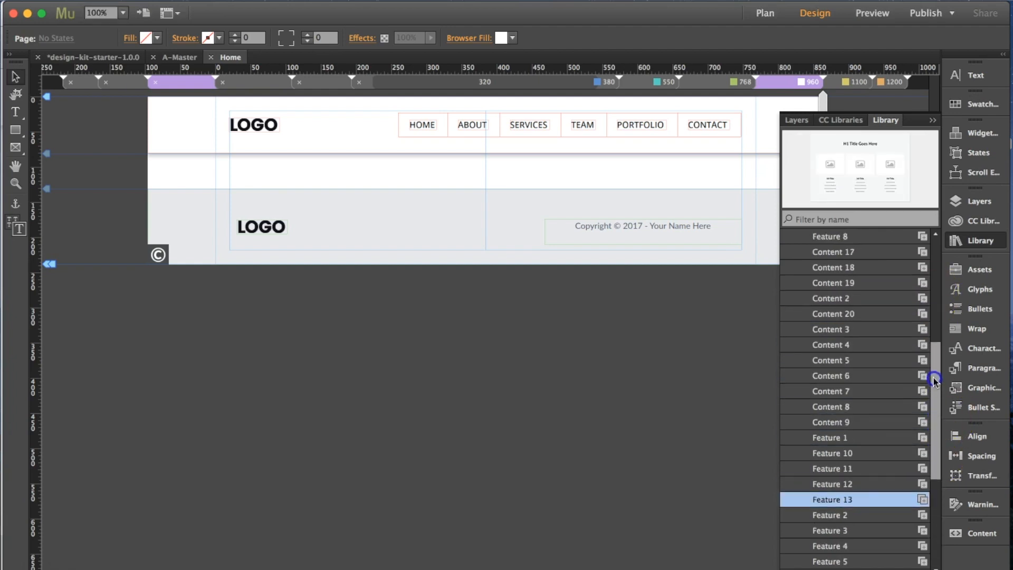
left_click(876, 345)
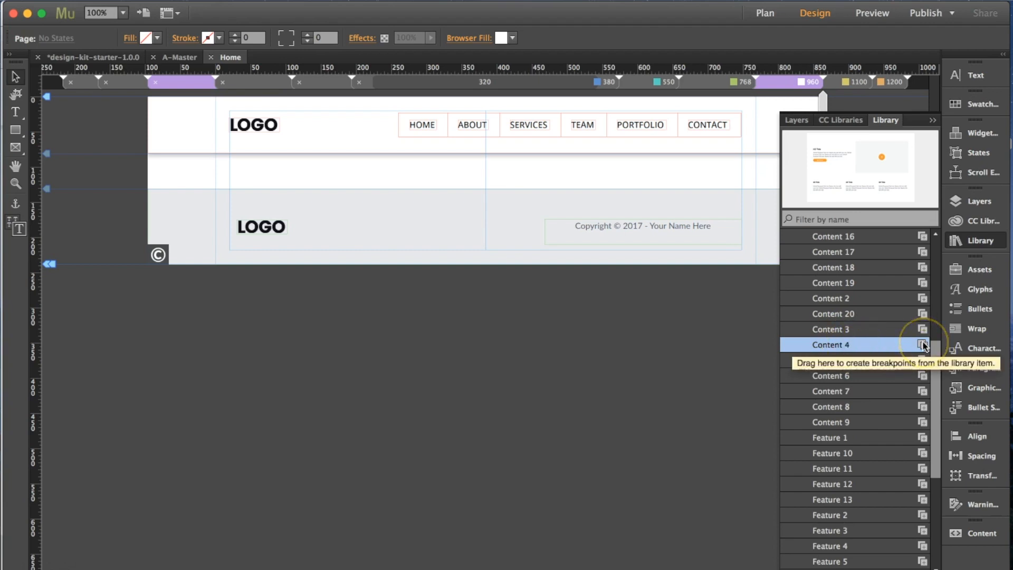
- Try to place the Content 4 library item with its breakpoints below the Home page header at the 960 breakpoint
left_click_drag(922, 345, 149, 155)
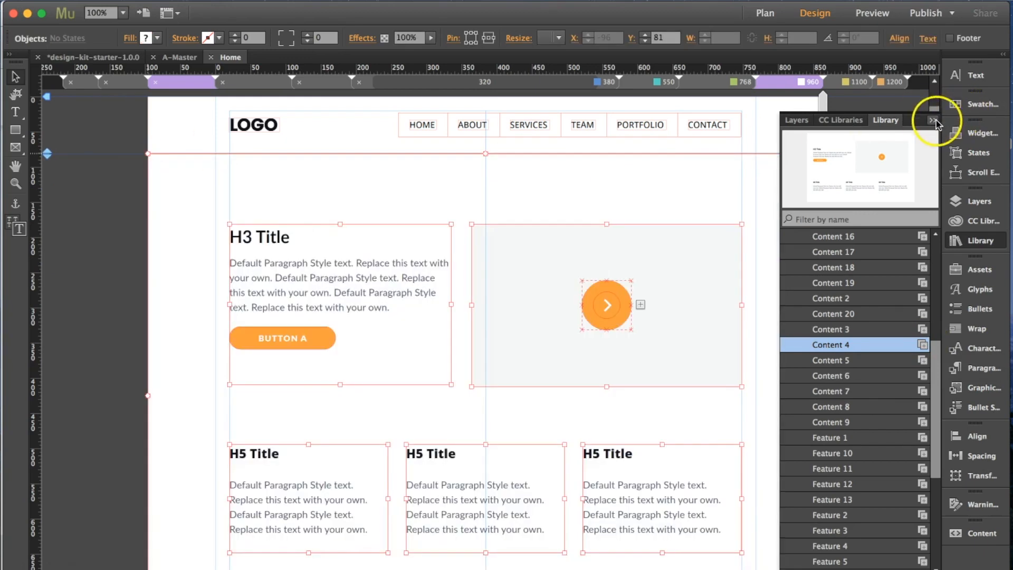
left_click(933, 121)
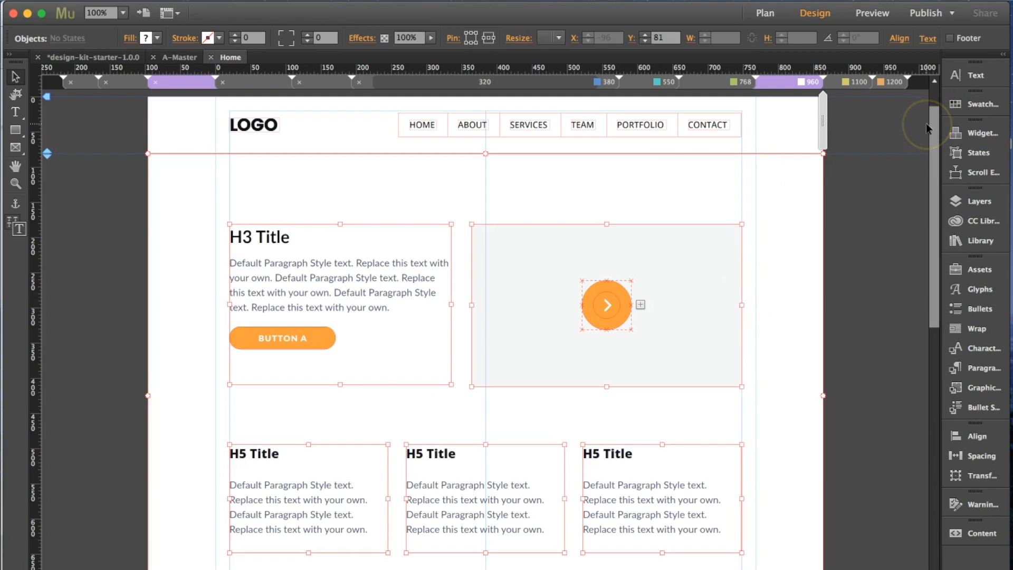
- Place the Content 4 library item with its breakpoints directly below the Home page header, working from the 1200 breakpoint
left_click(891, 82)
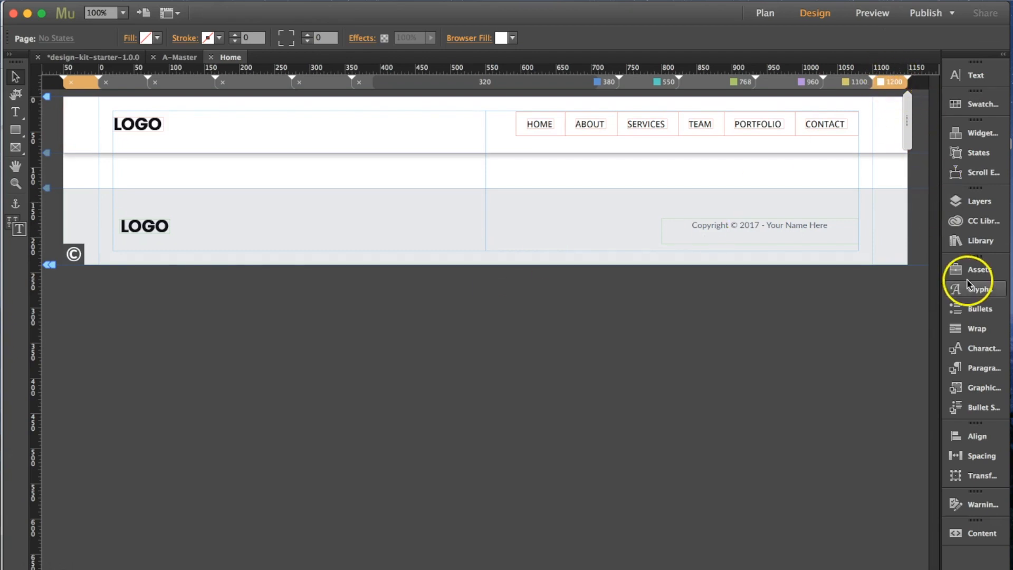
left_click(979, 242)
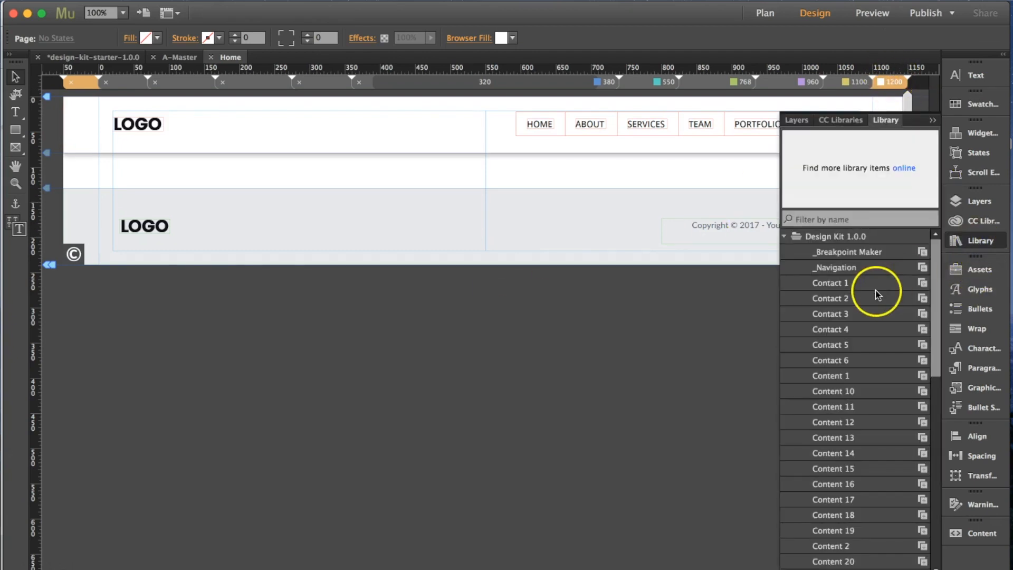
scroll(855, 454, "down", 5)
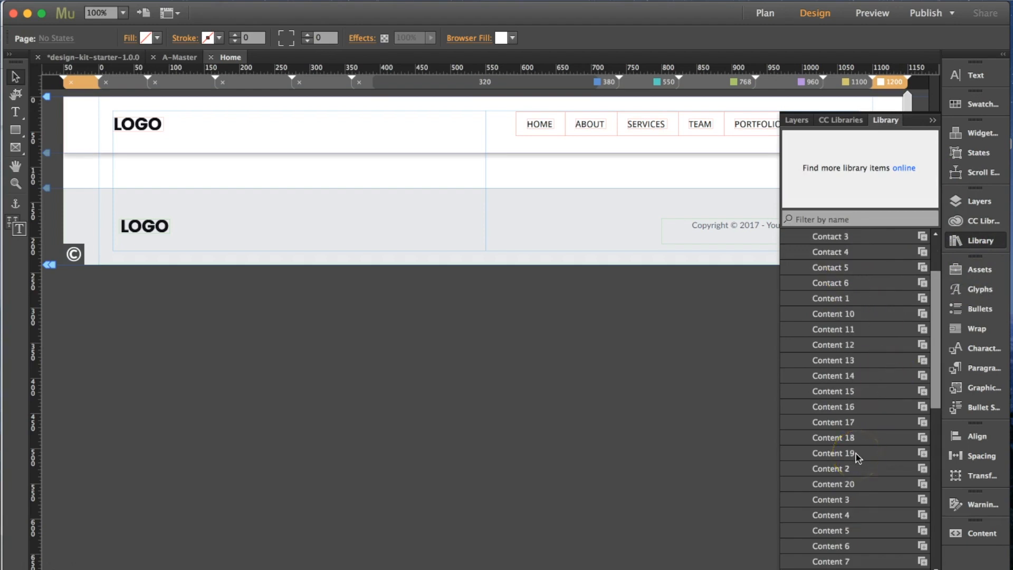
left_click(855, 514)
left_click_drag(916, 514, 65, 154)
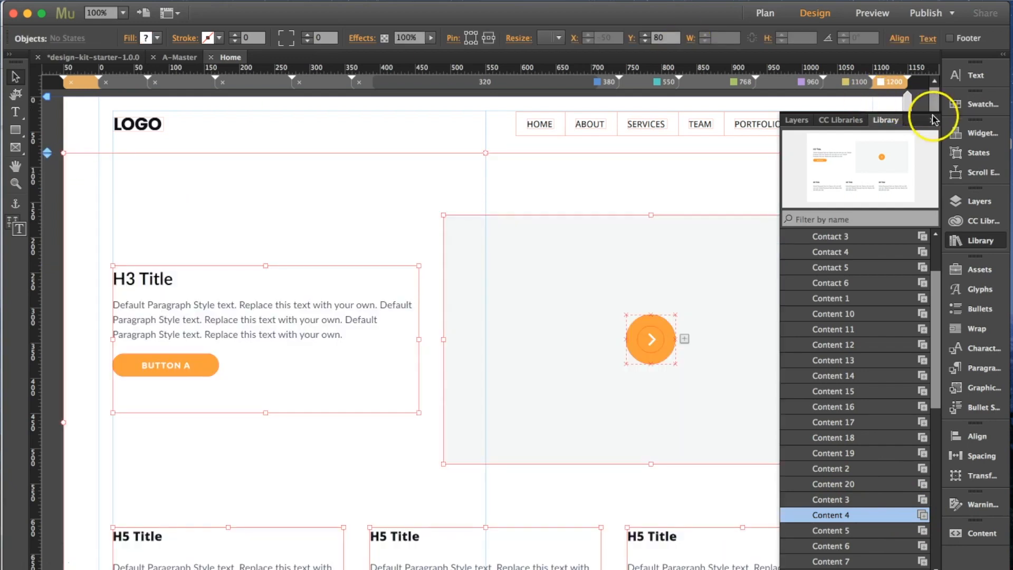
left_click(932, 120)
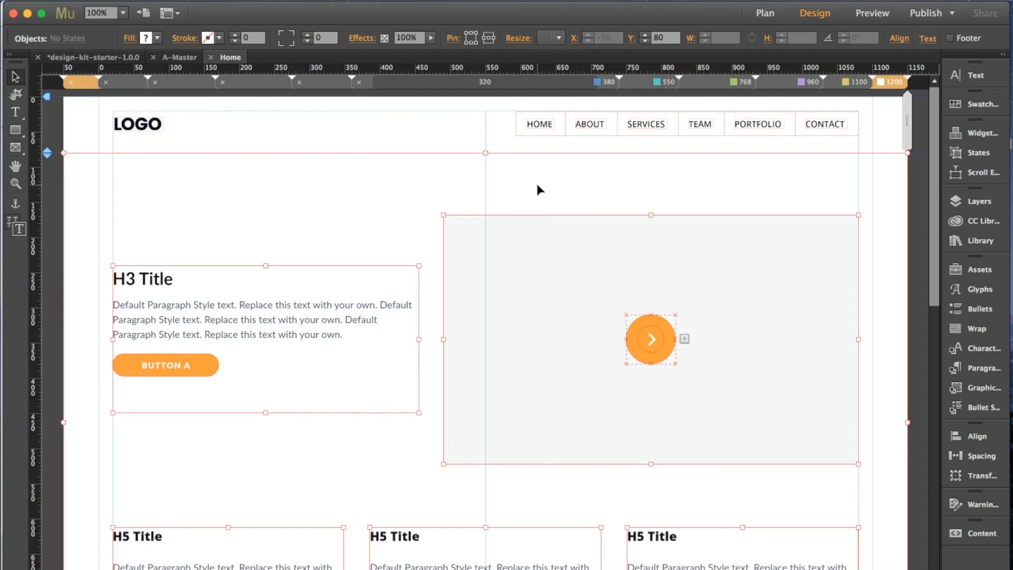
- Add a new layer, place it between the Navigation and Footer layers, and name it Hero
left_click(976, 201)
right_click(870, 216)
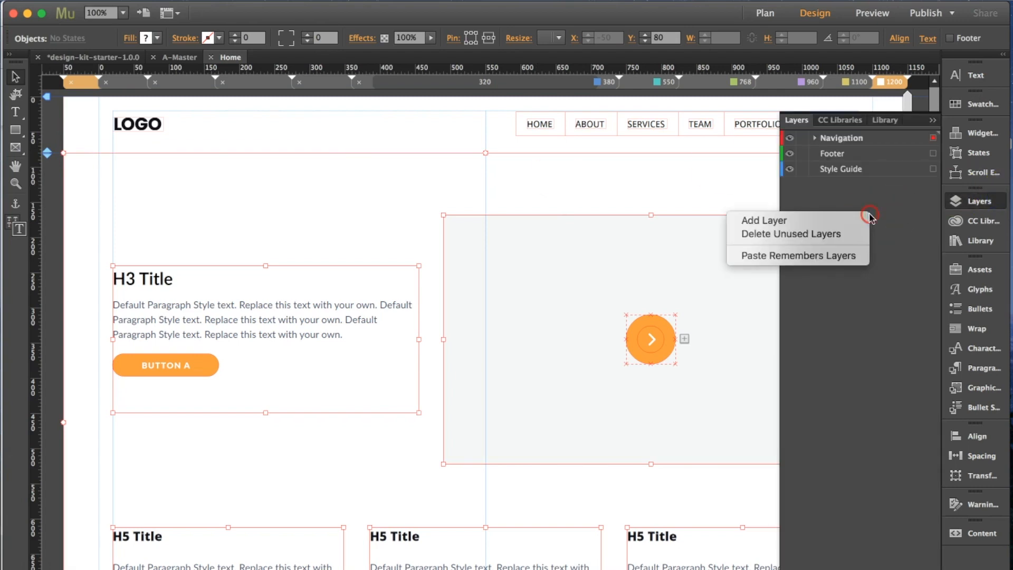
left_click(838, 220)
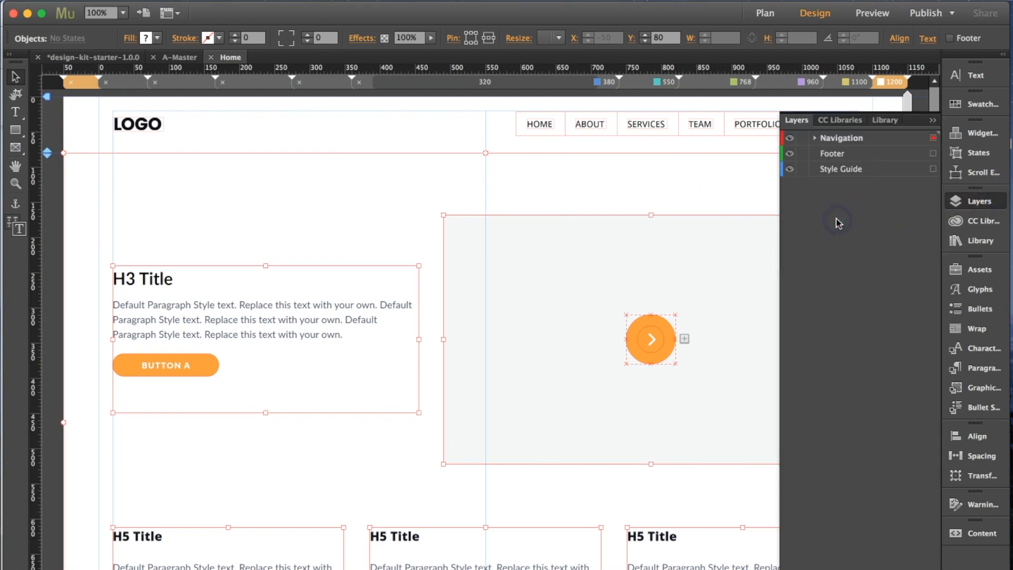
left_click_drag(831, 134, 836, 166)
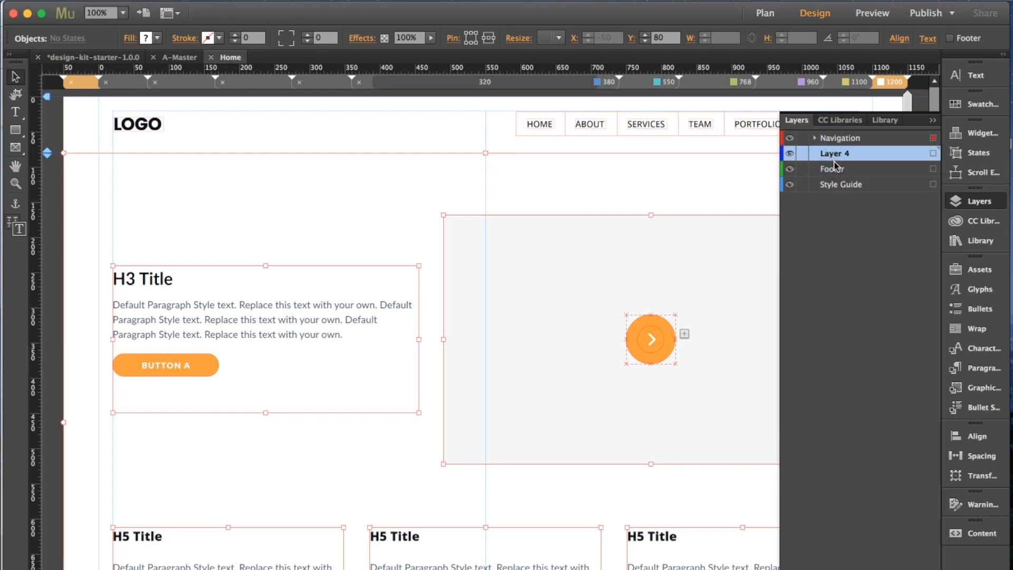
double_click(835, 154)
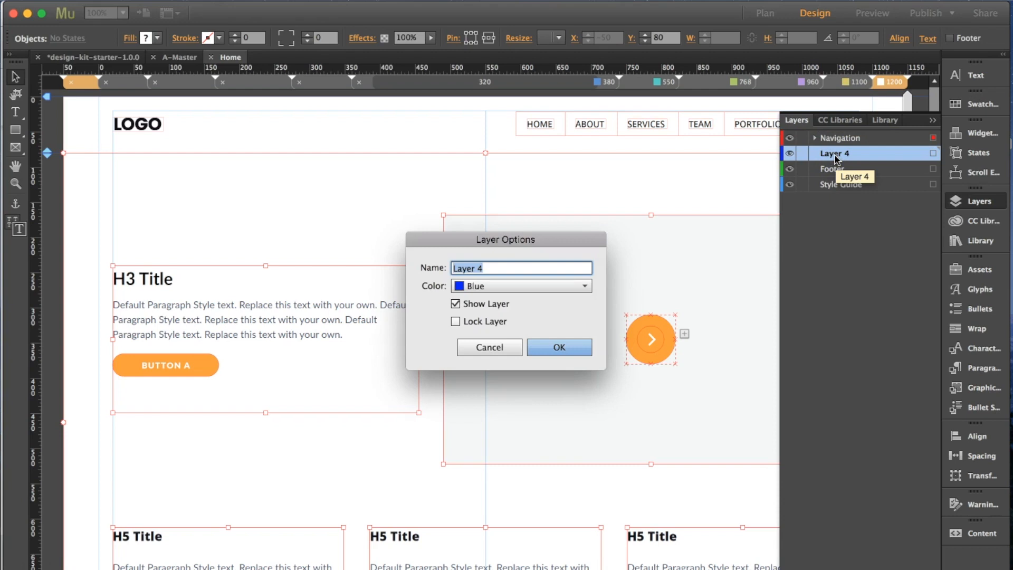
type("Hero")
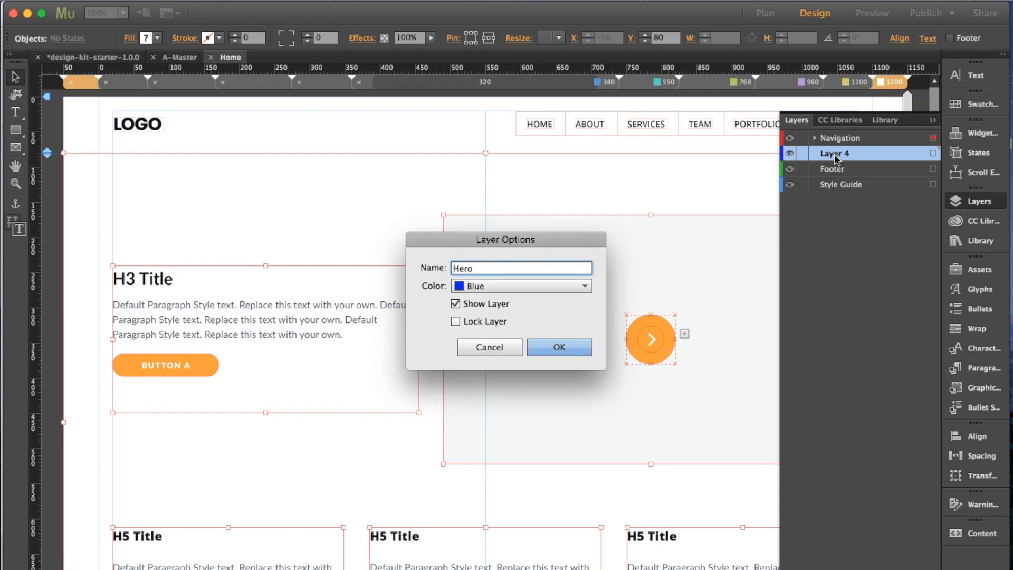
left_click(575, 347)
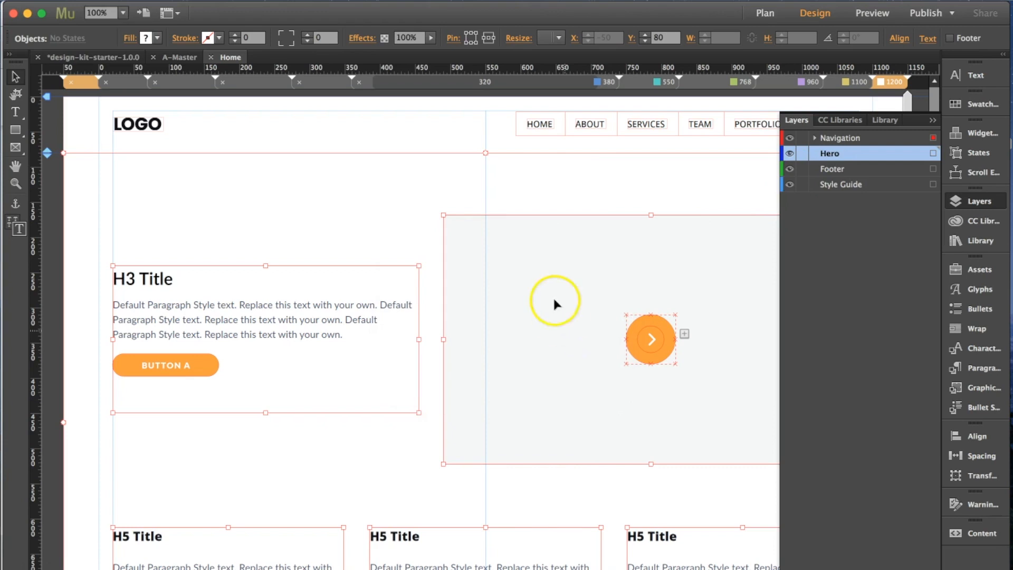
- Move the placed Content 4 elements from the Navigation layer to the Hero layer
right_click(526, 288)
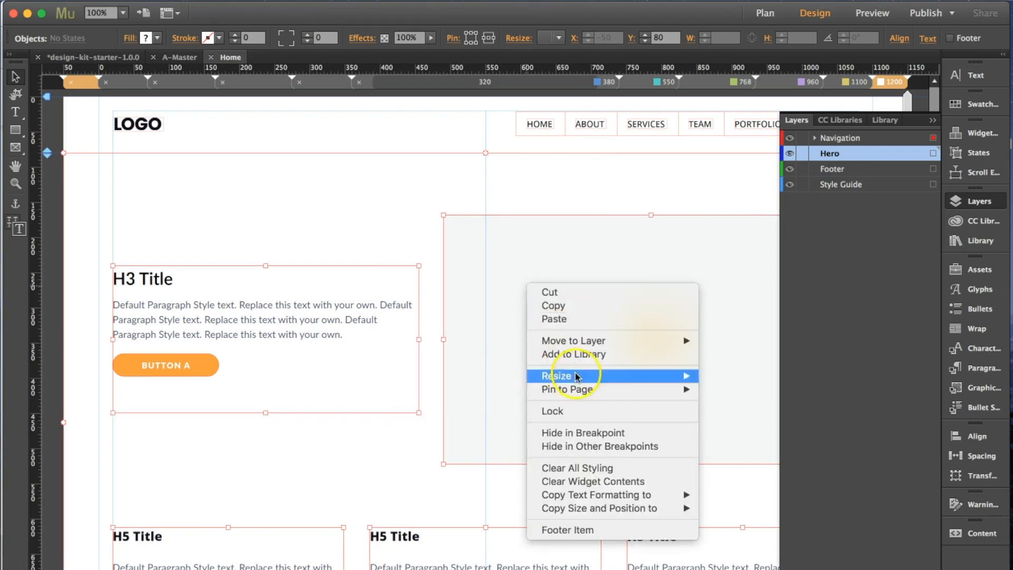
mouse_move(612, 340)
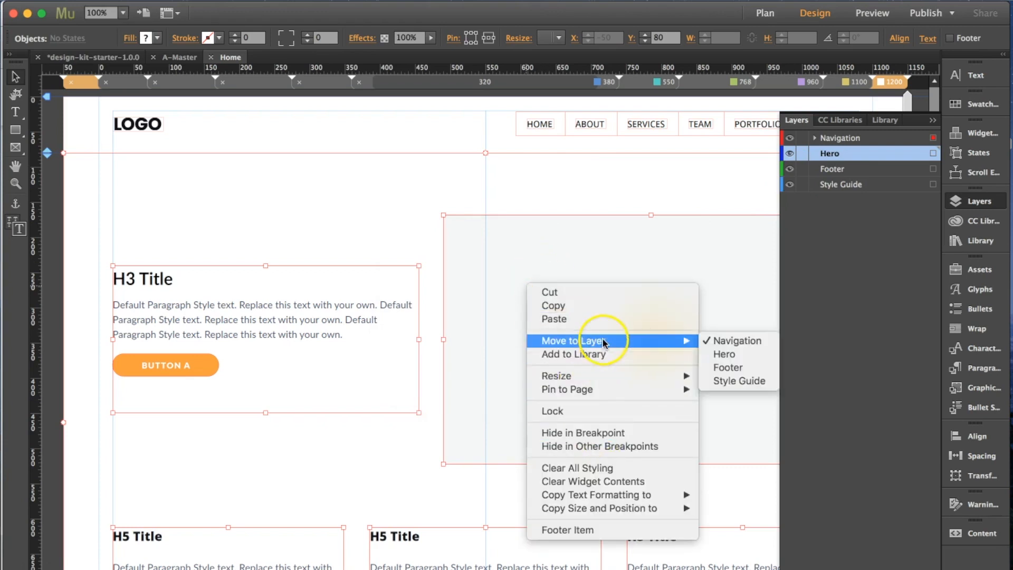
left_click(724, 354)
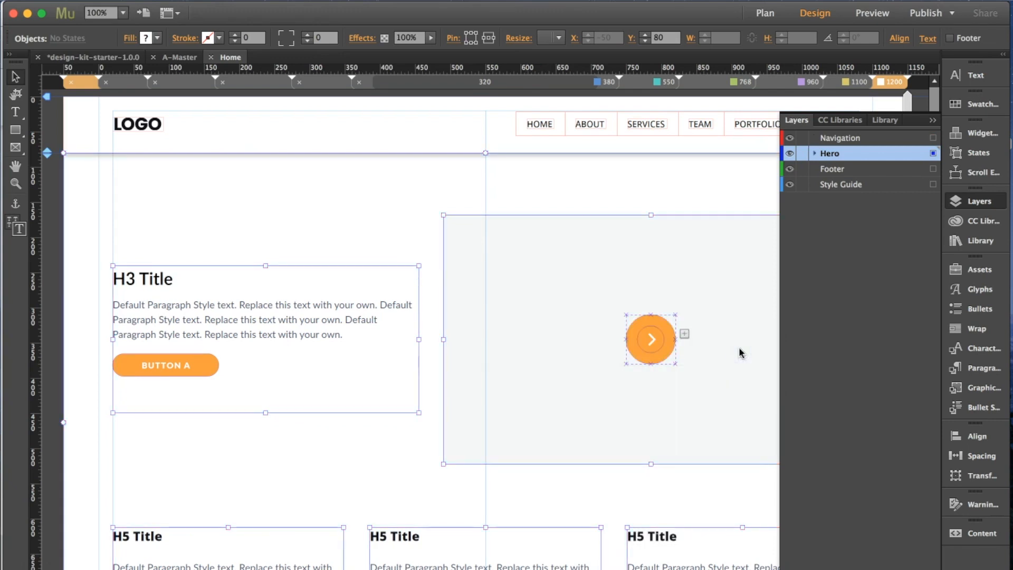
left_click(934, 122)
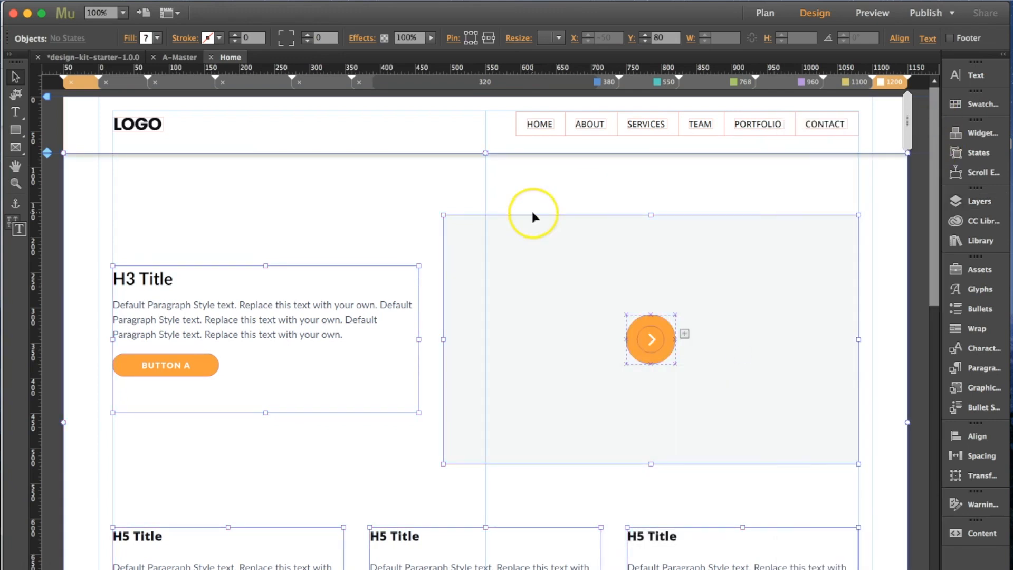
- Check how the header and Content 4 section are laid out at the 1100, 960, 768, 550, 380 and 1200 breakpoints
mouse_move(47, 153)
left_mouse_down()
mouse_move(47, 166)
mouse_move(47, 153)
left_mouse_up()
left_click(166, 161)
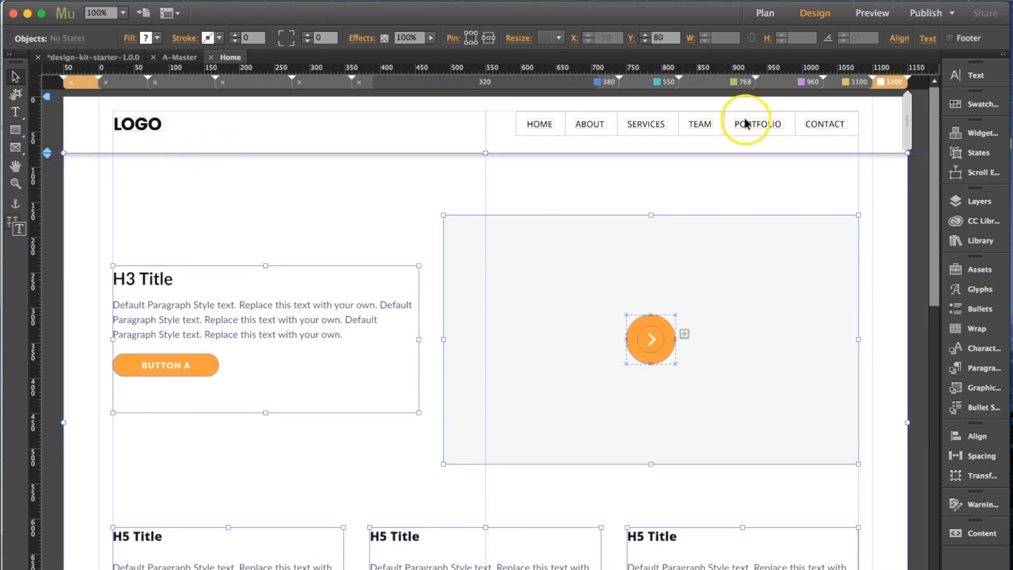
left_click(848, 83)
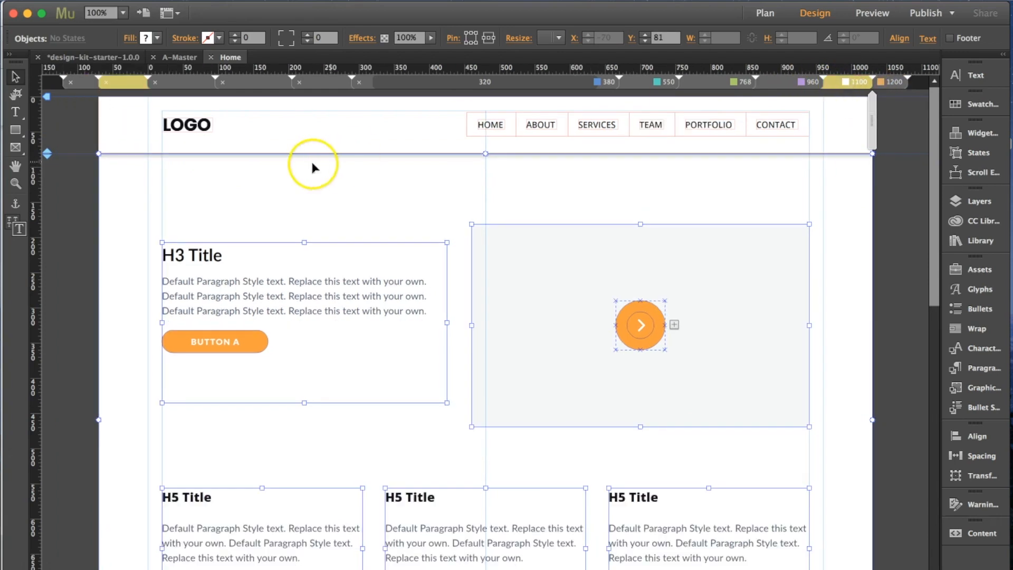
left_click(806, 83)
left_click(743, 82)
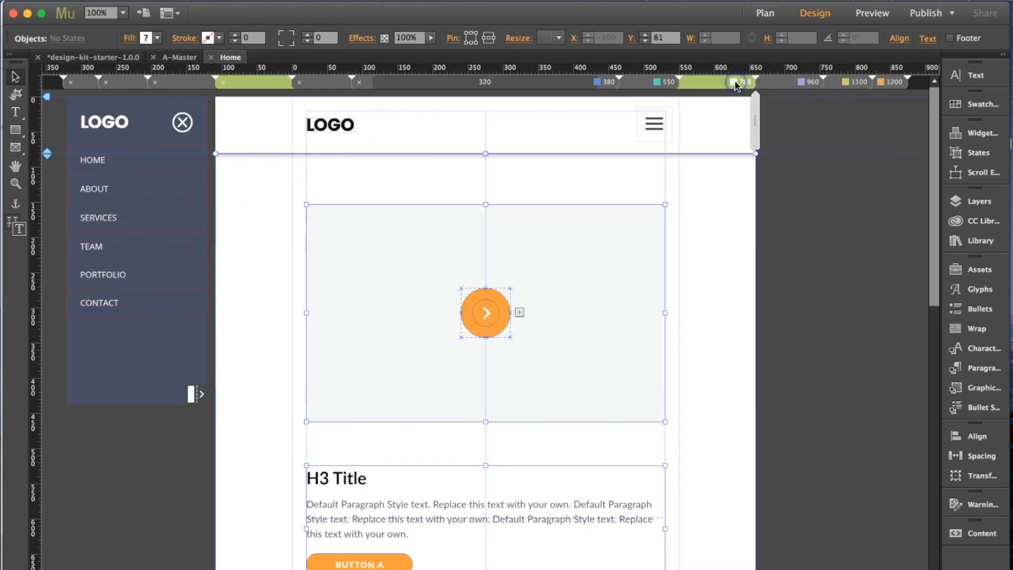
left_click(656, 82)
left_click(595, 84)
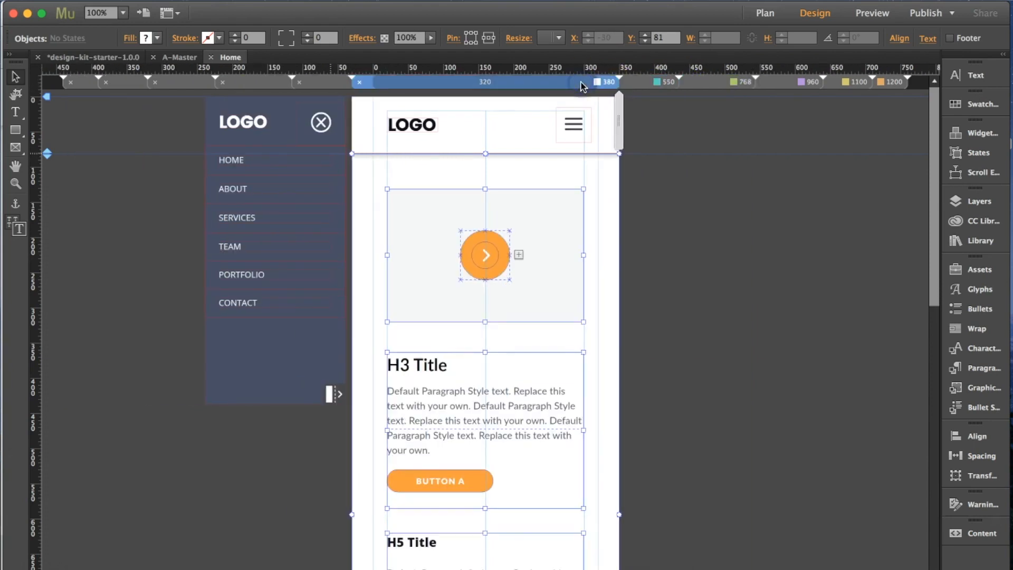
left_click(896, 83)
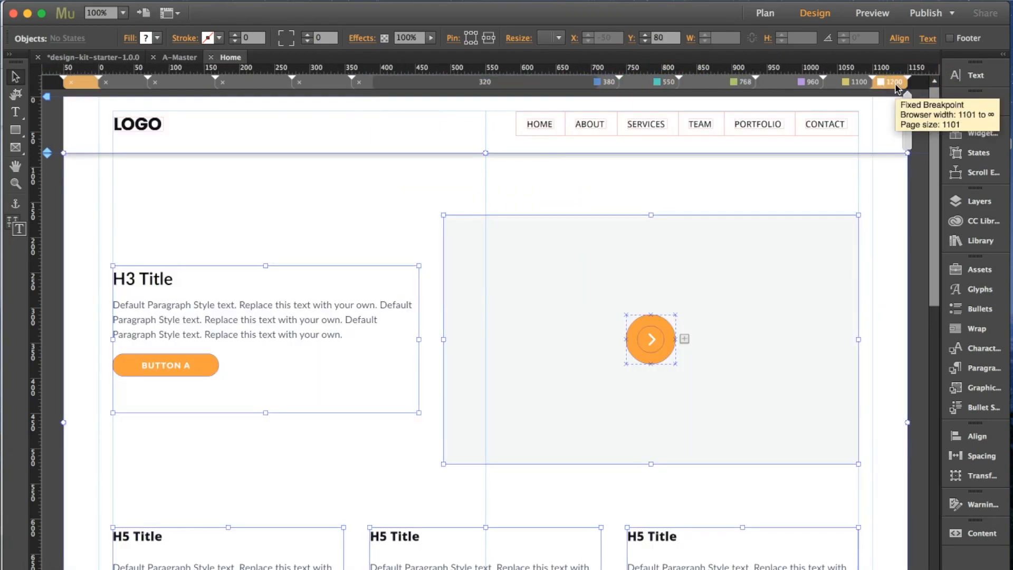
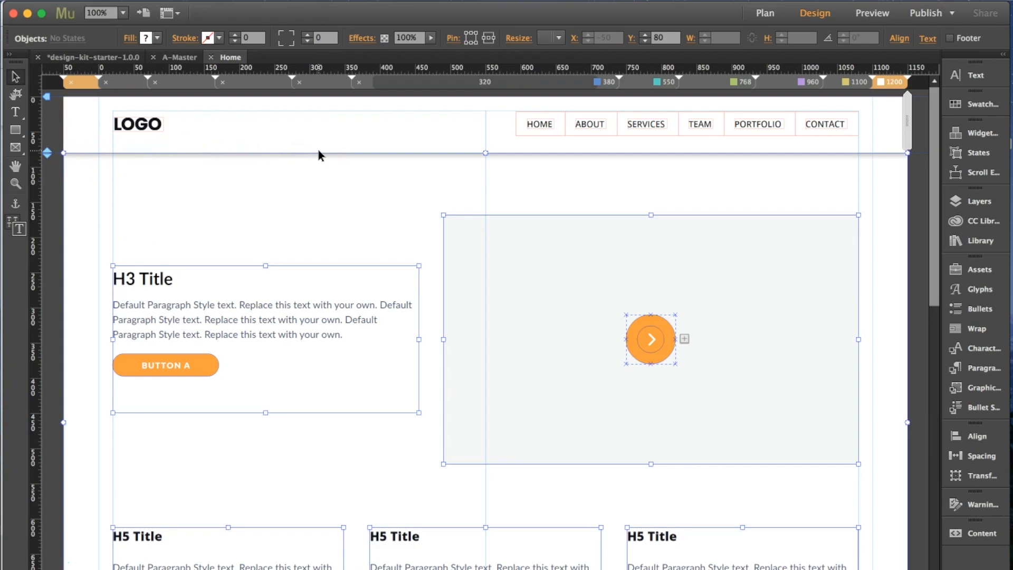
scroll(356, 236, "down", 5)
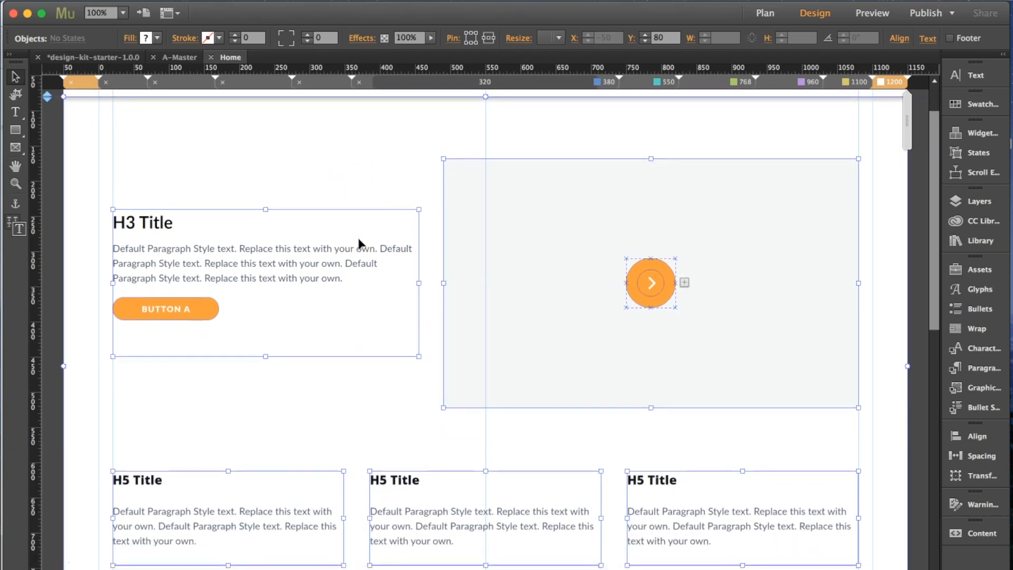
scroll(356, 235, "up", 5)
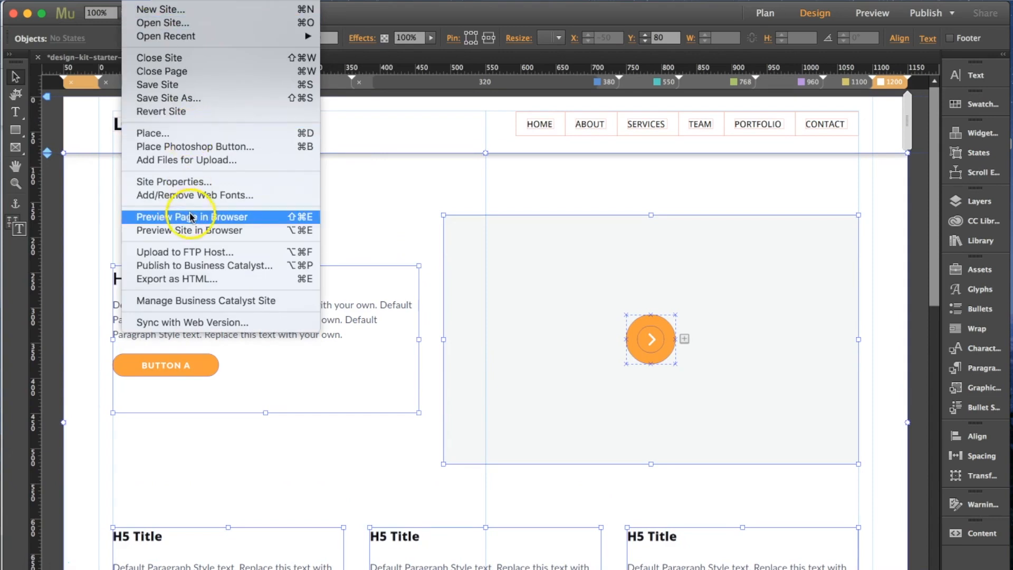
- Preview the Home page in the browser and resize the window to inspect its layout at desktop widths
left_click(191, 216)
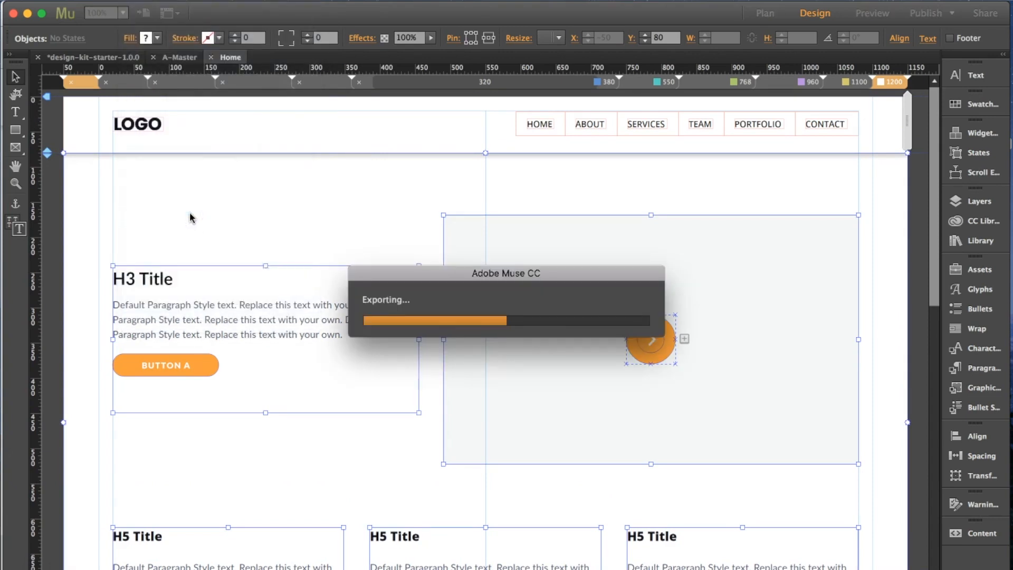
left_click(643, 337)
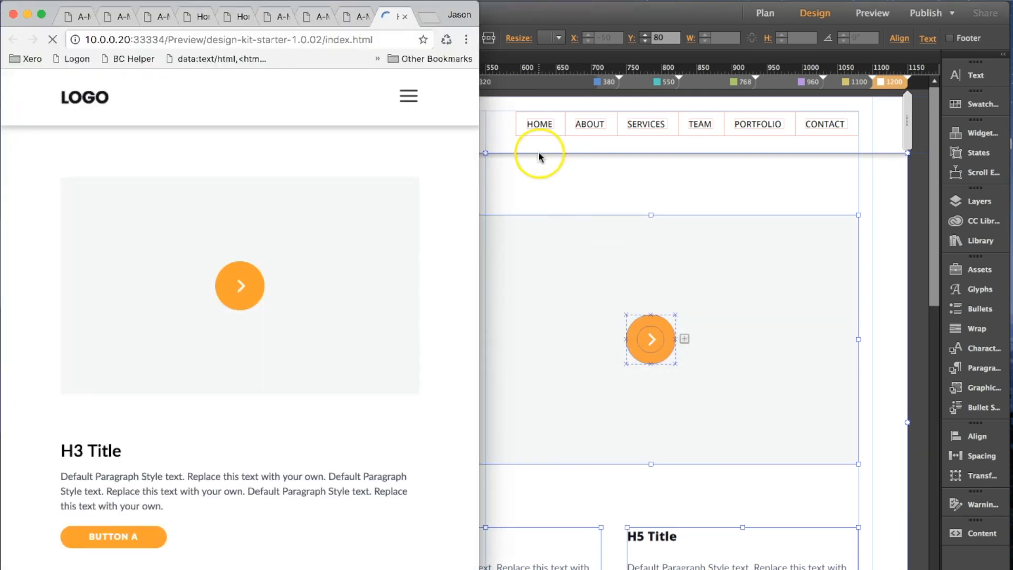
left_click_drag(479, 176, 1001, 167)
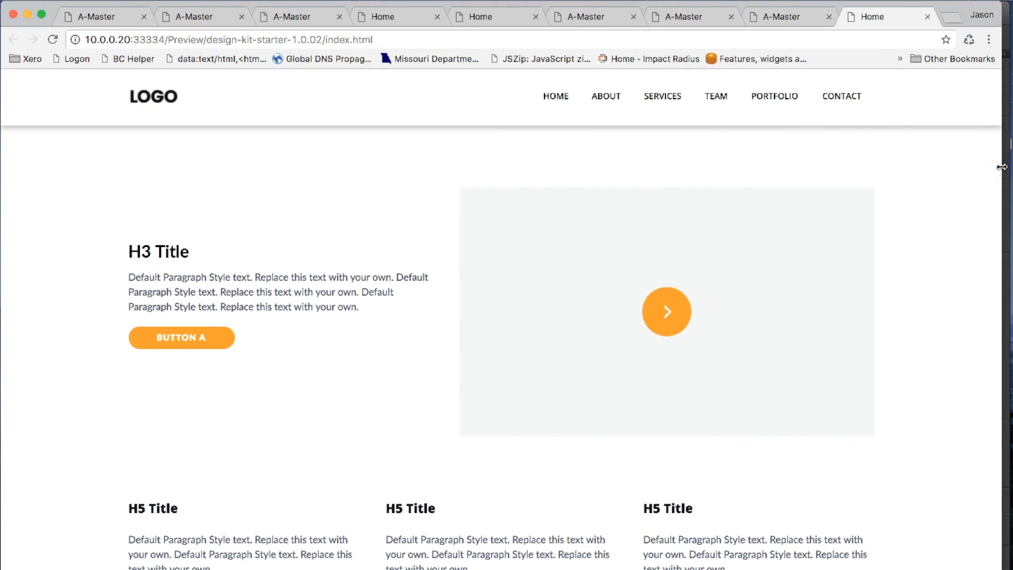
left_click_drag(996, 167, 906, 201)
- Test the round orange lightbox button in the preview, examine the page from header to footer, and close the browser window
left_click(873, 269)
scroll(874, 272, "down", 3)
left_click(652, 186)
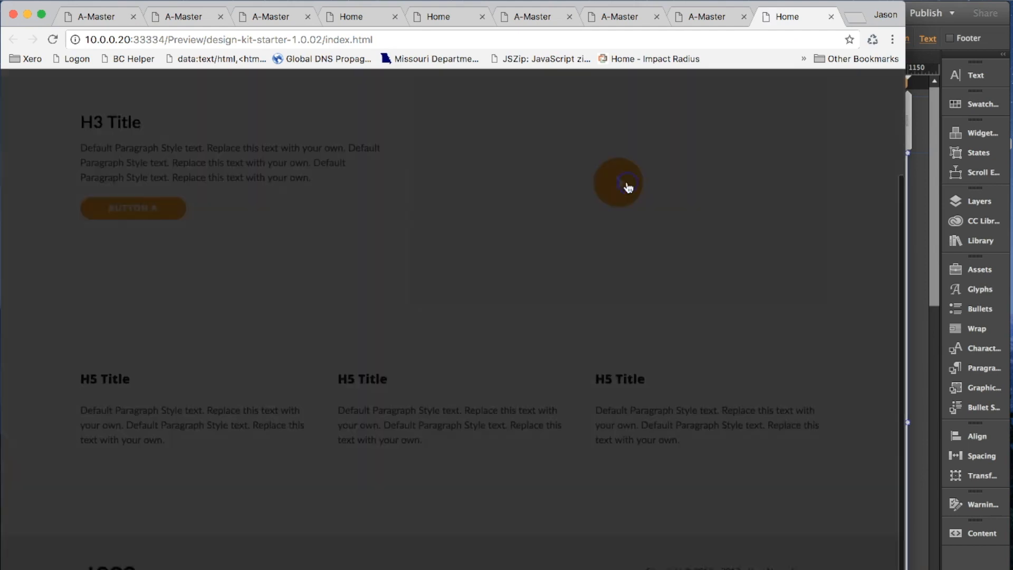
left_click(716, 190)
left_click(820, 201)
scroll(820, 201, "up", 3)
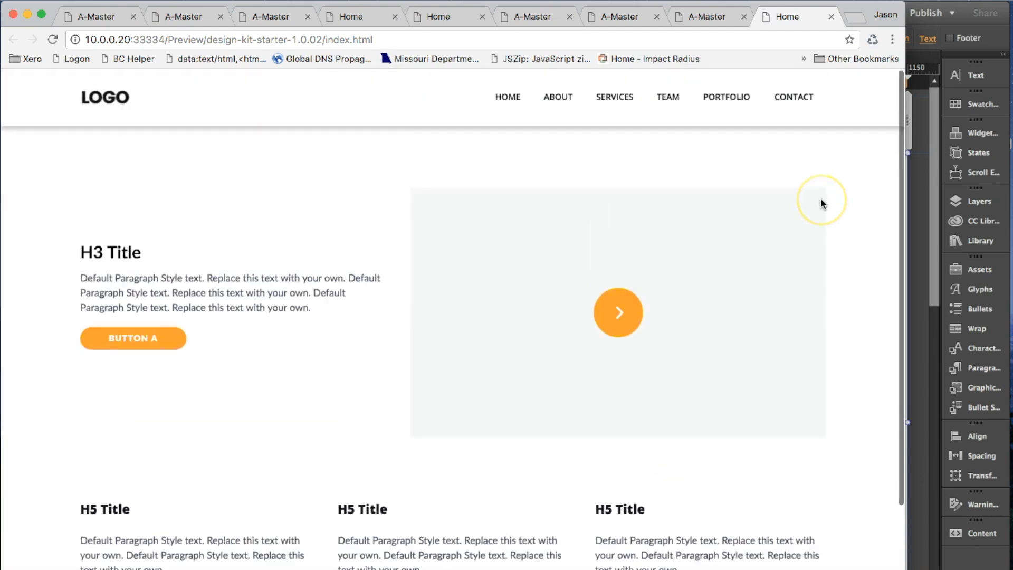
scroll(822, 203, "down", 3)
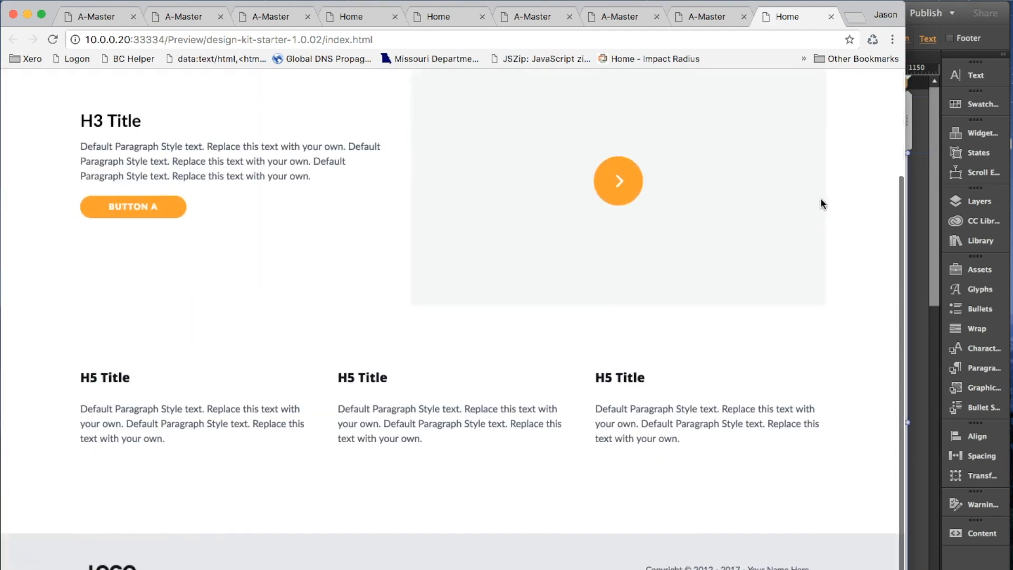
scroll(822, 203, "up", 3)
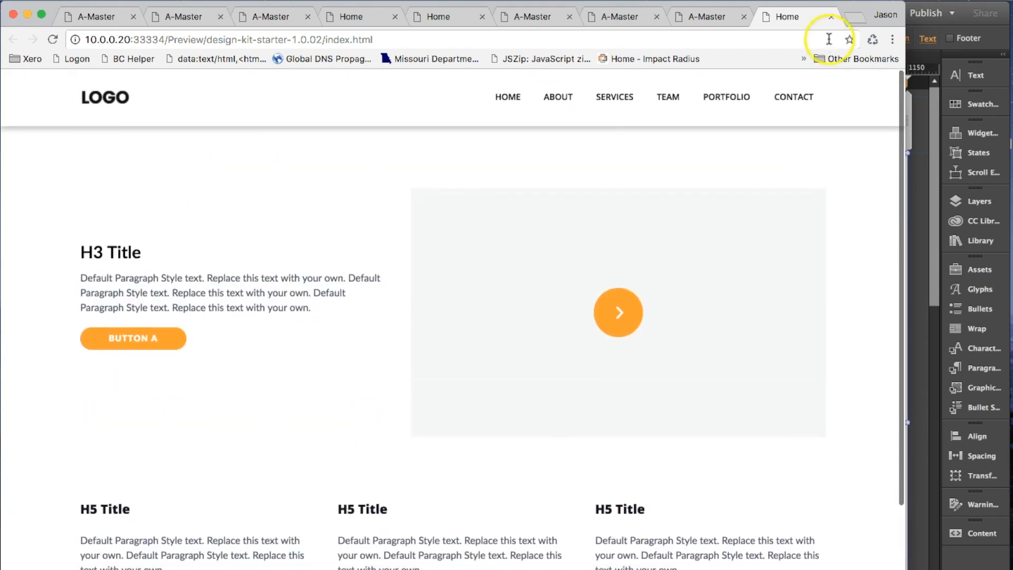
left_click(11, 14)
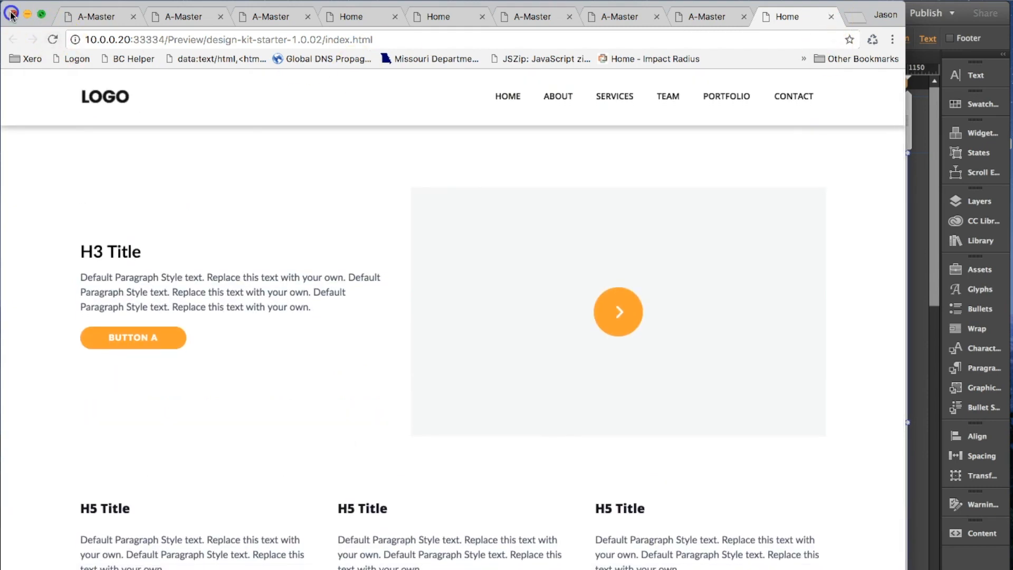
- Lock the Hero layer on the Home page
left_click(374, 173)
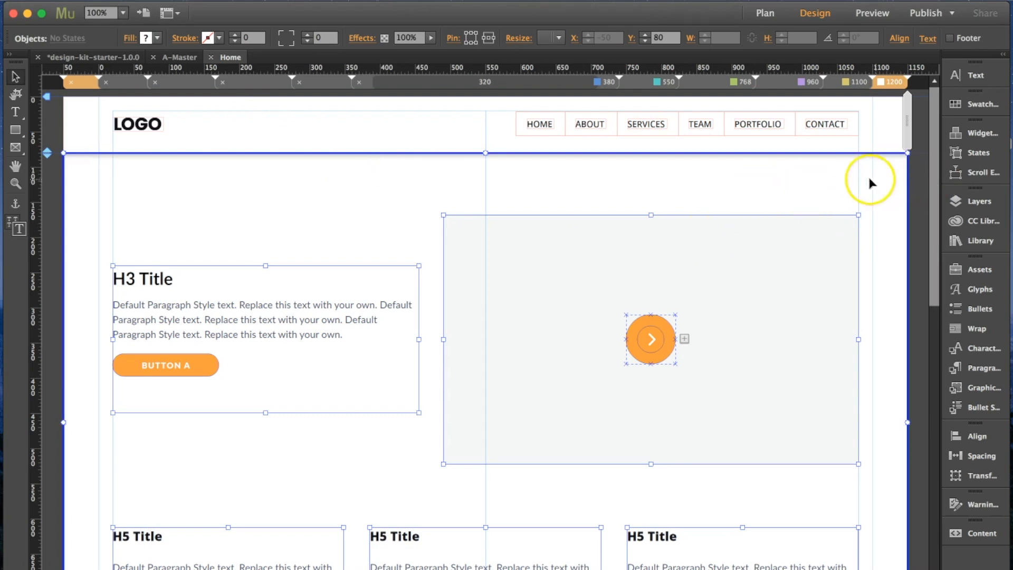
left_click(982, 202)
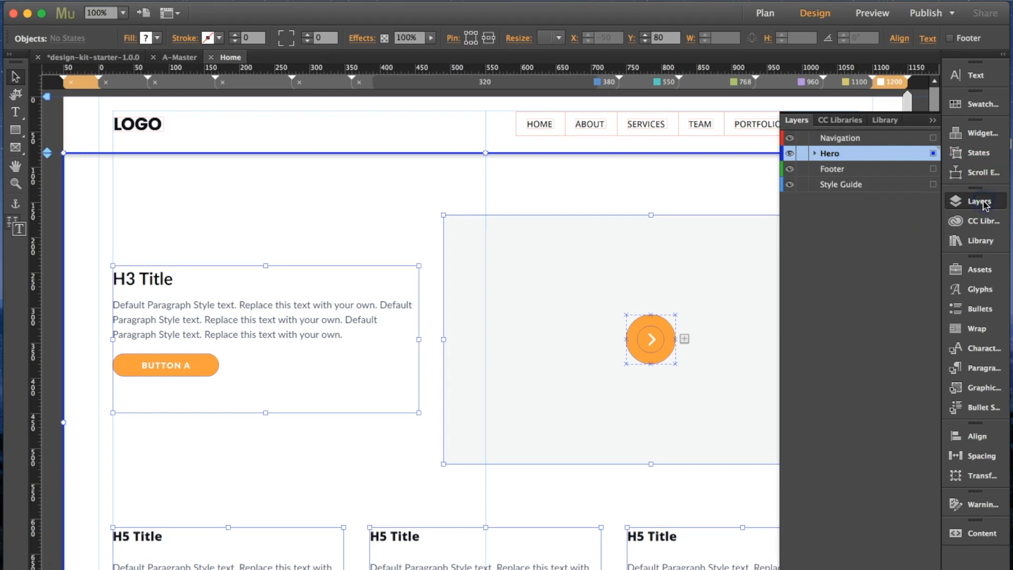
left_click(802, 153)
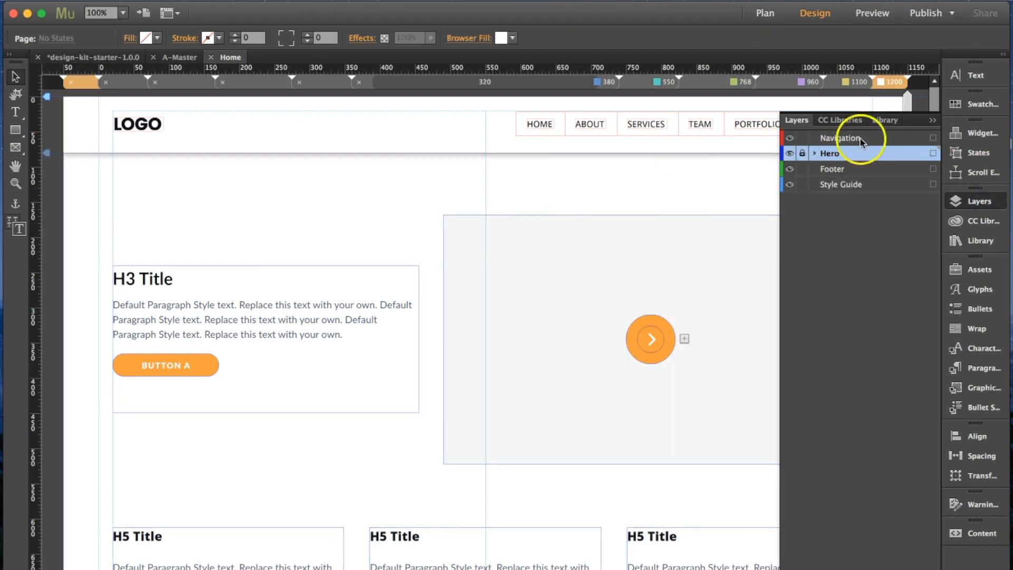
left_click(930, 122)
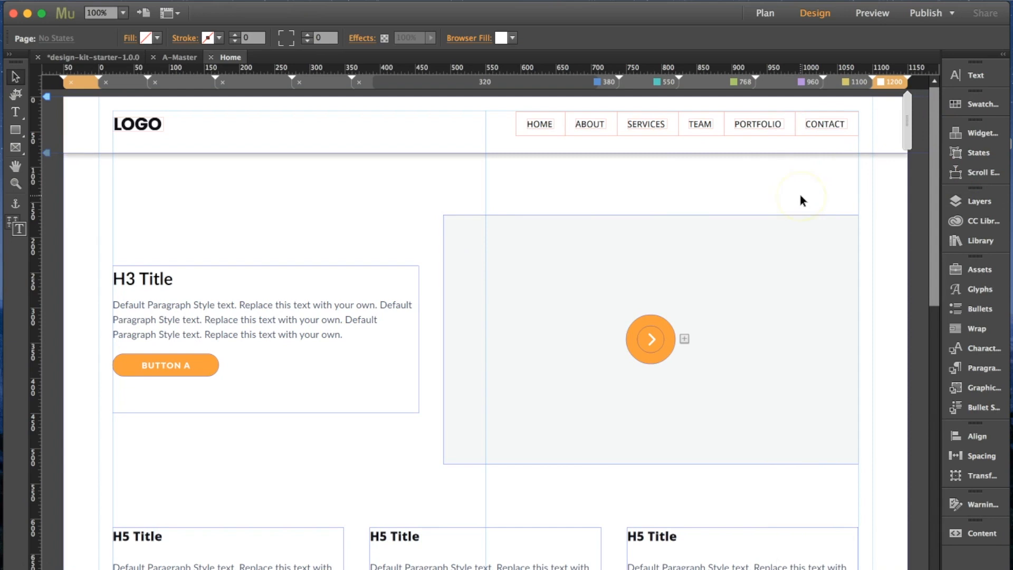
- Extend the bottom of the Home page to about 1066 px, opening space between the H5 text columns and the footer
scroll(554, 280, "down", 6)
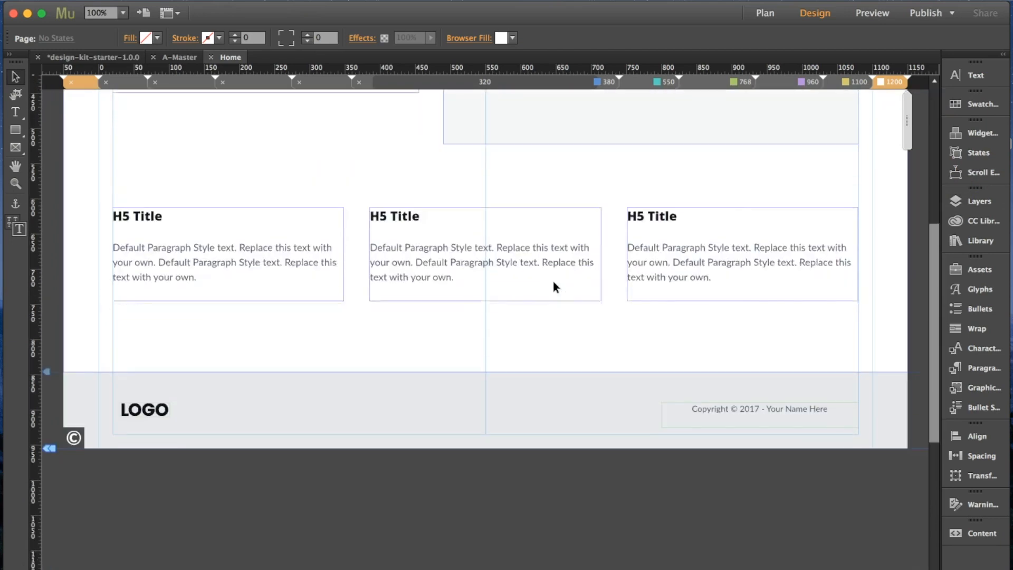
scroll(553, 282, "down", 1)
left_click(78, 455)
left_click_drag(47, 428, 45, 501)
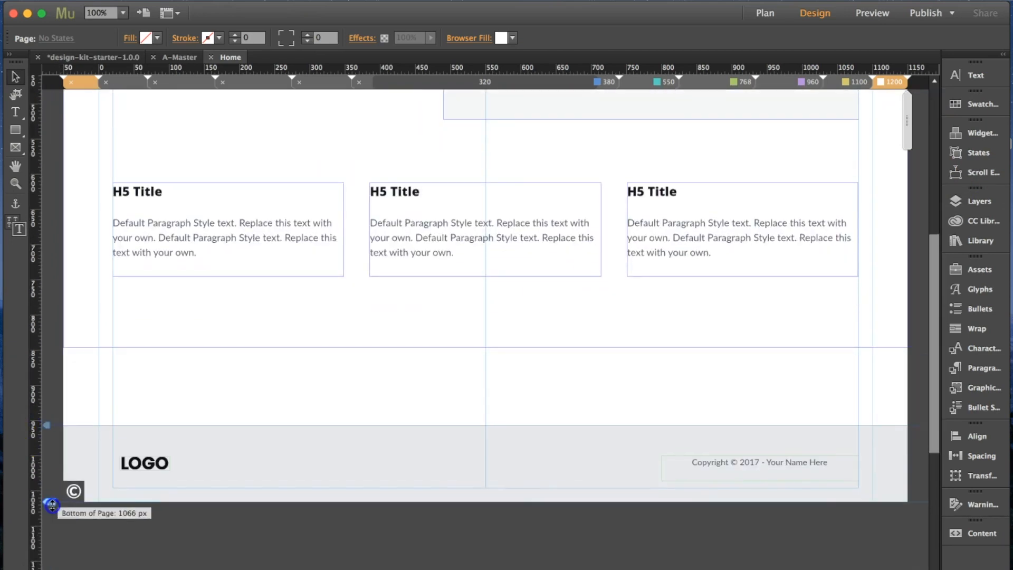
left_click(67, 357)
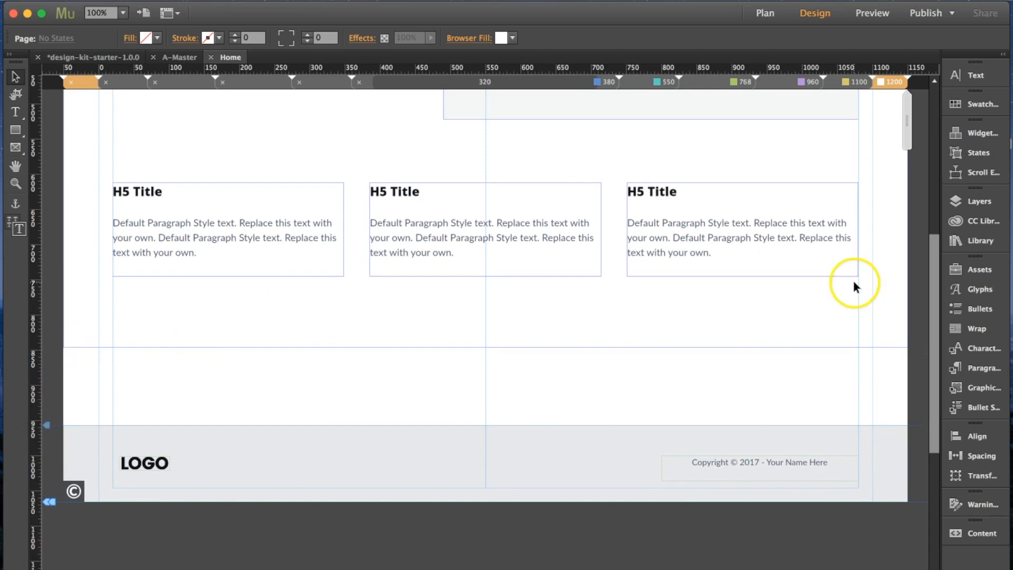
left_click(985, 240)
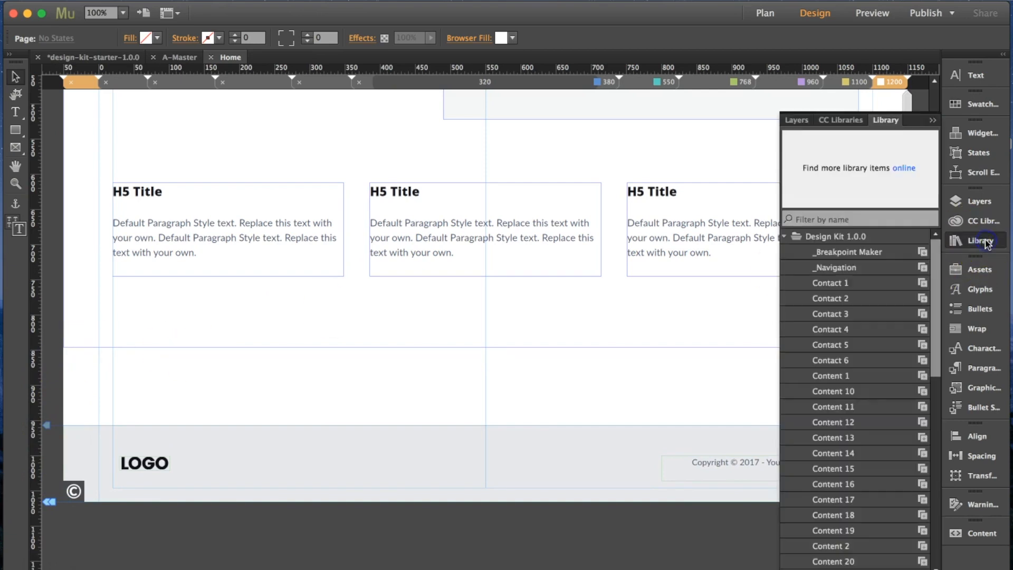
scroll(864, 396, "down", 5)
left_click(864, 393)
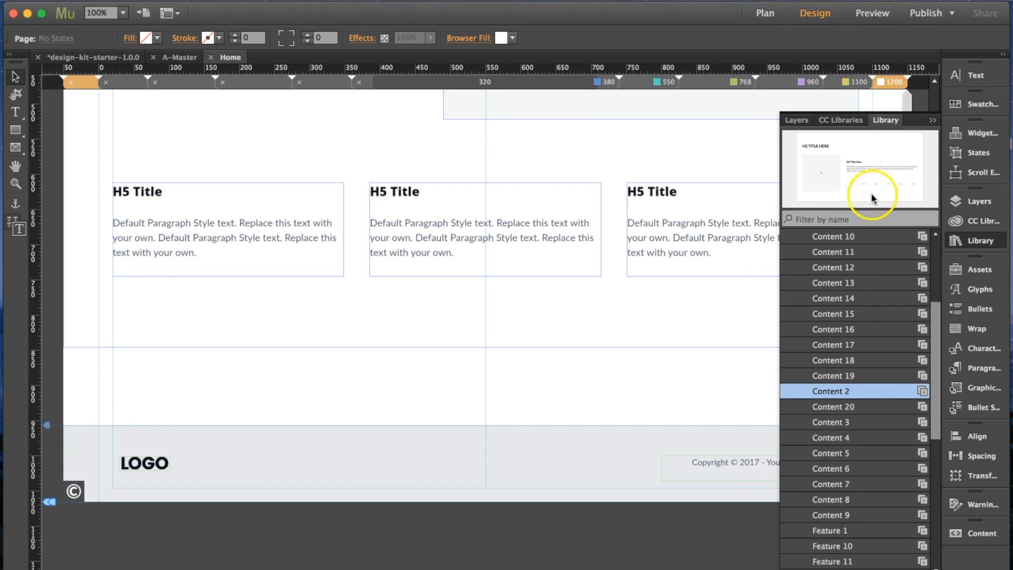
left_click_drag(921, 390, 65, 351)
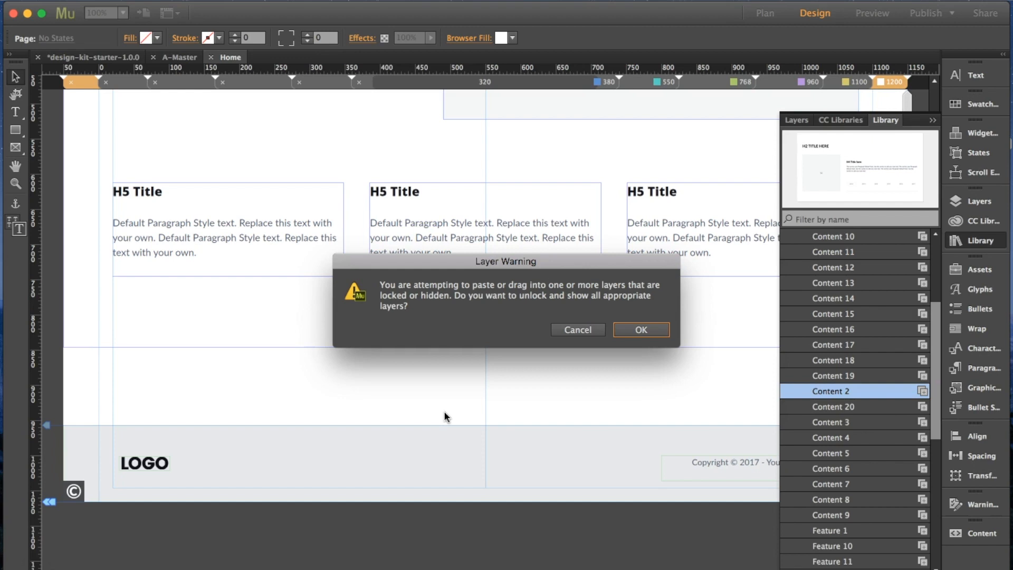
left_click(581, 331)
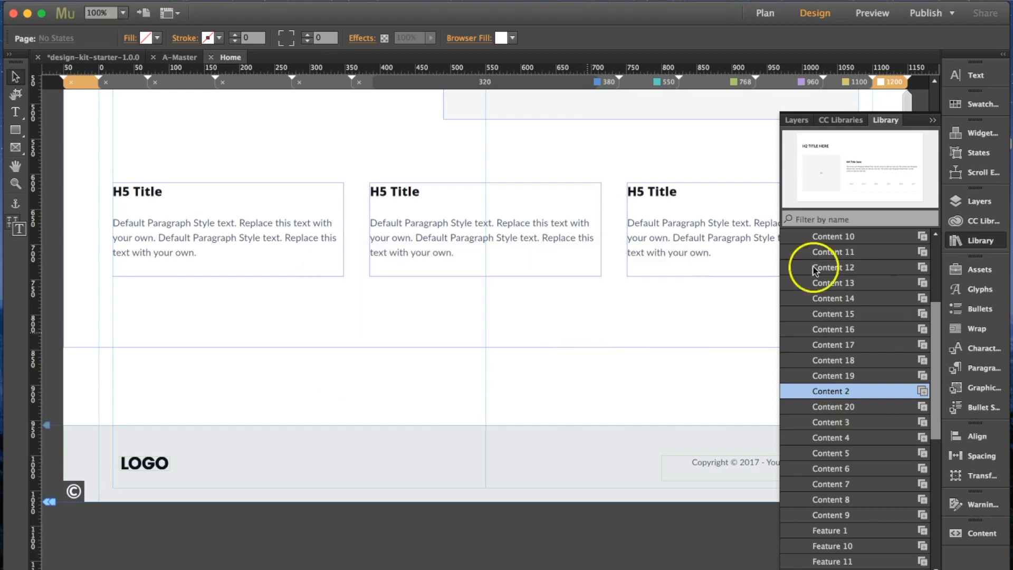
- Add a layer named Timeline and order it between the Hero and Footer layers
left_click(979, 203)
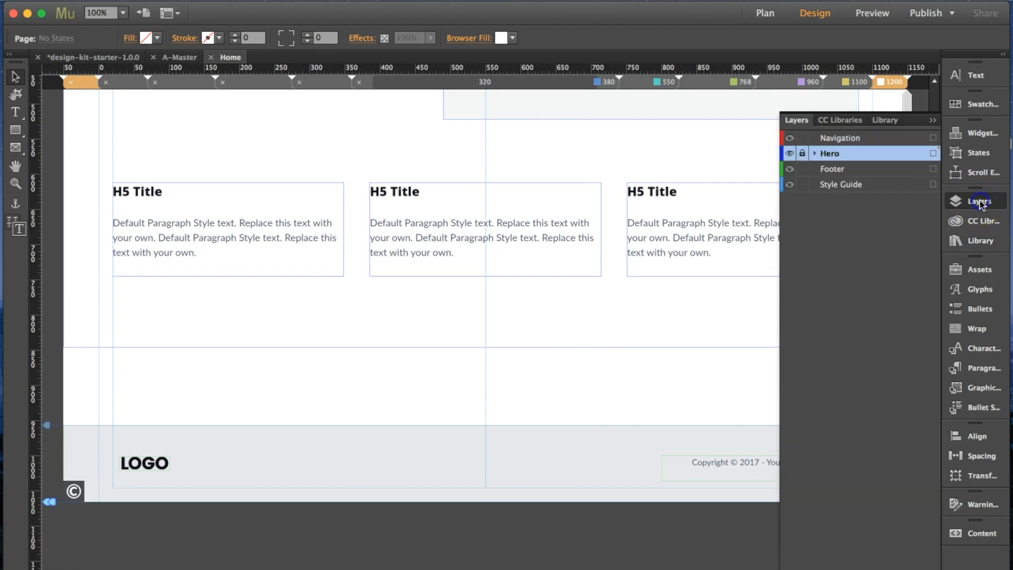
right_click(862, 210)
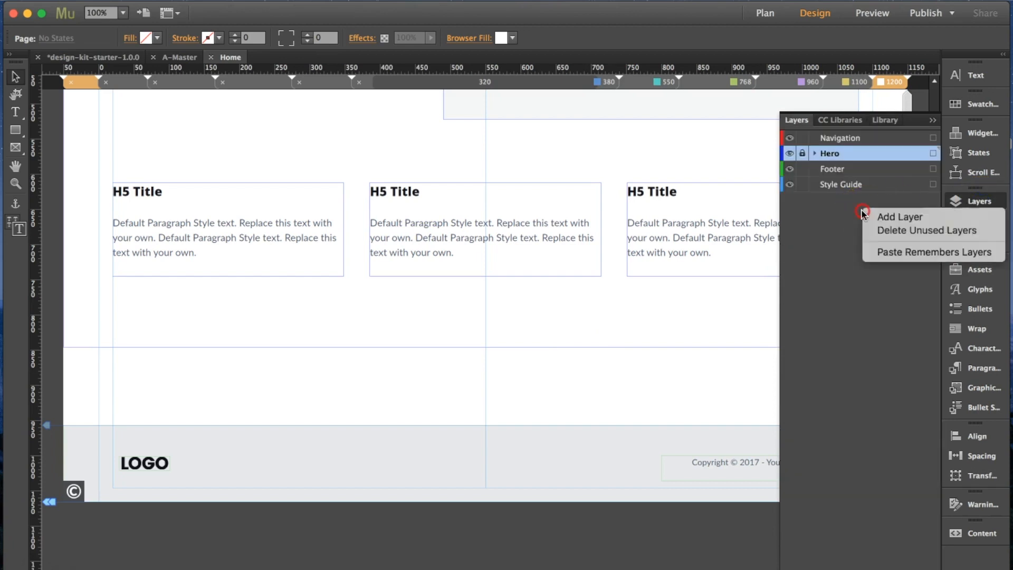
left_click(892, 217)
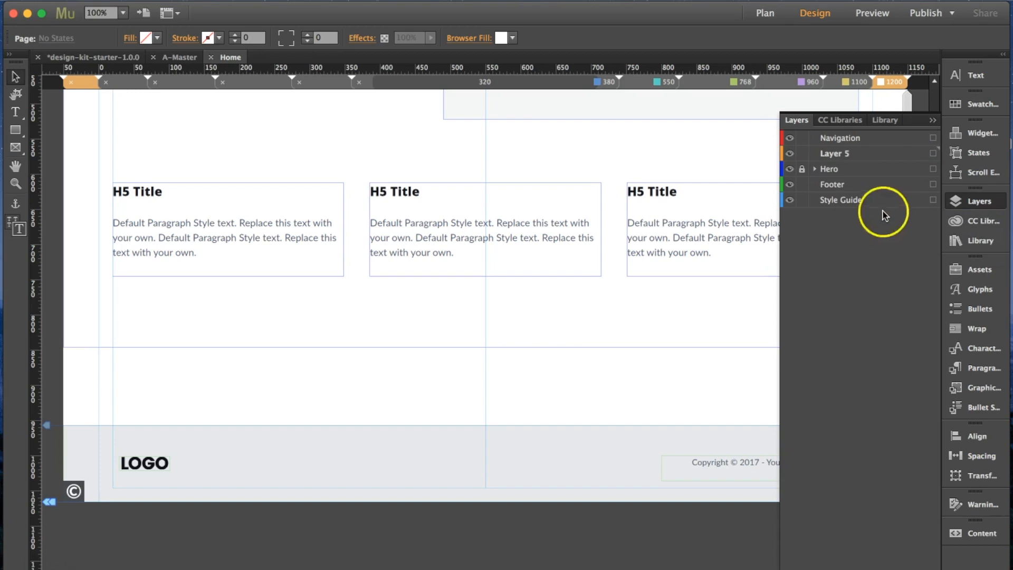
double_click(833, 151)
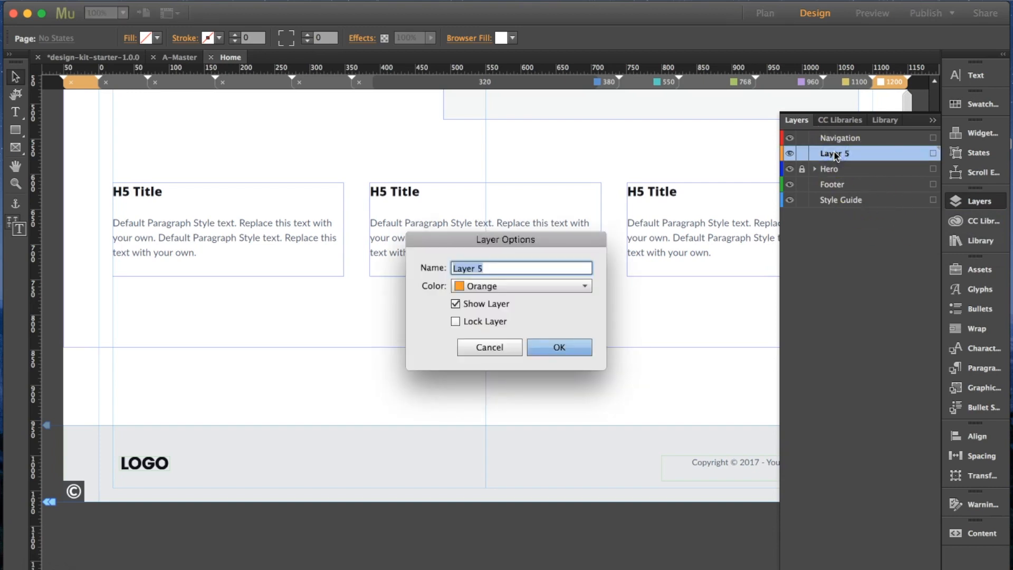
type("Timeline")
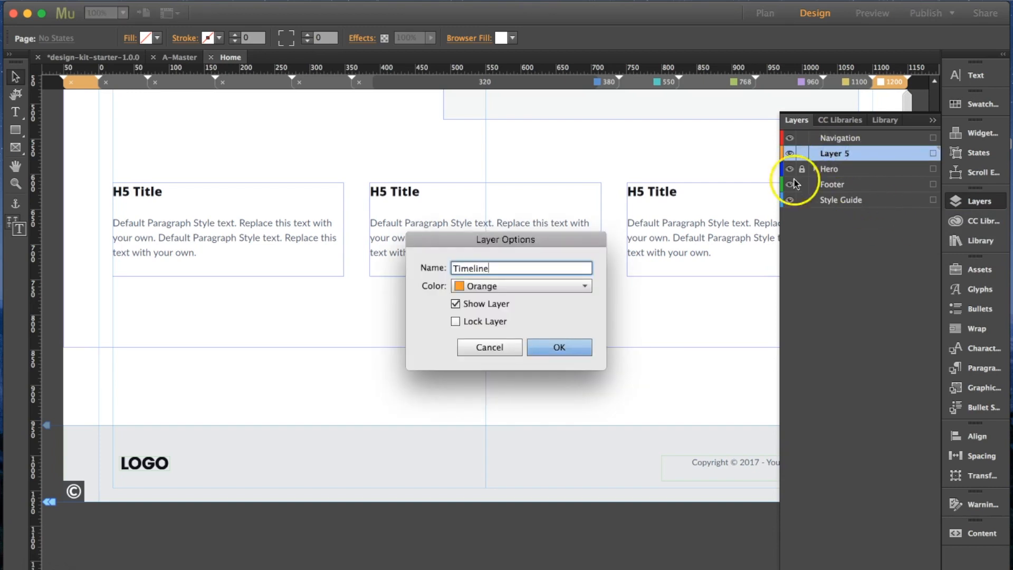
left_click(559, 349)
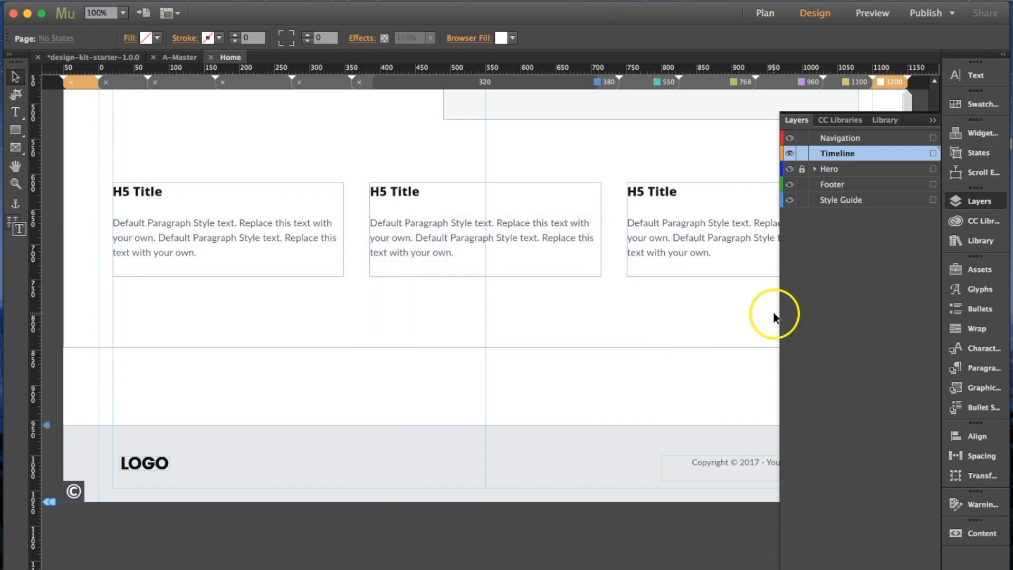
left_click_drag(838, 155, 842, 183)
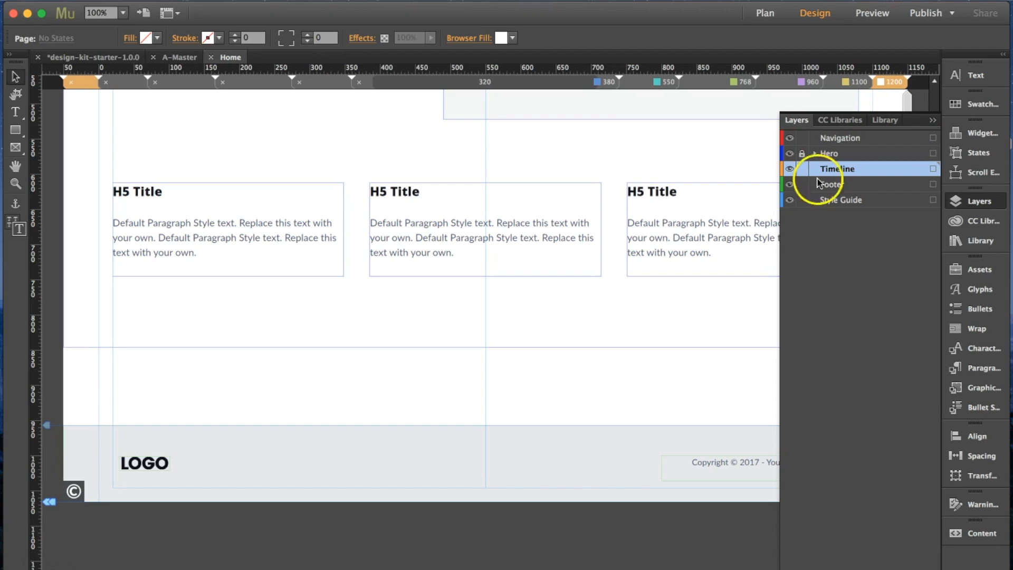
- Place the Content 2 library item directly below the Hero section at about Y 846 and look over its title, image and year triggers
left_click(975, 244)
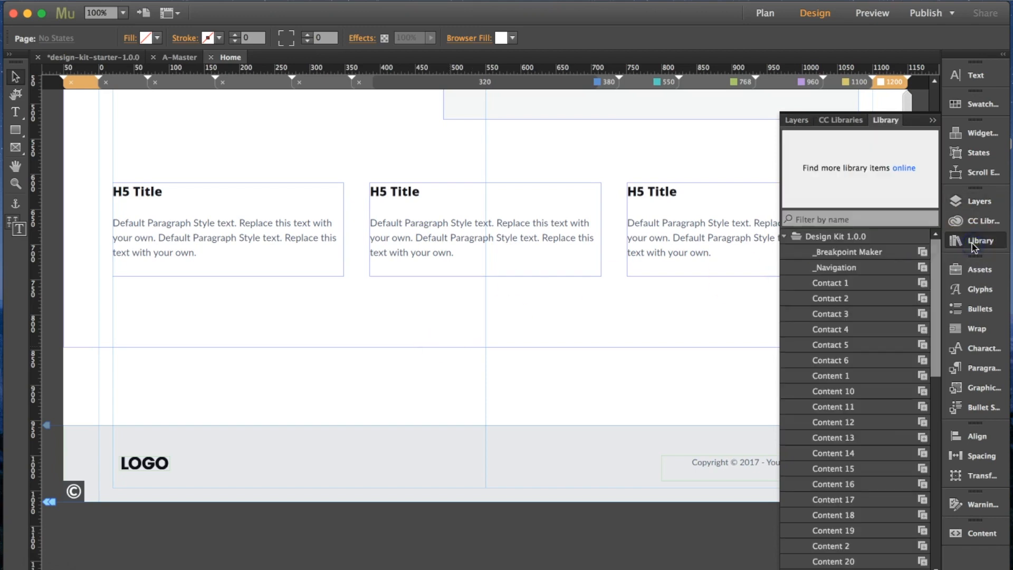
left_click(839, 422)
left_click(844, 396)
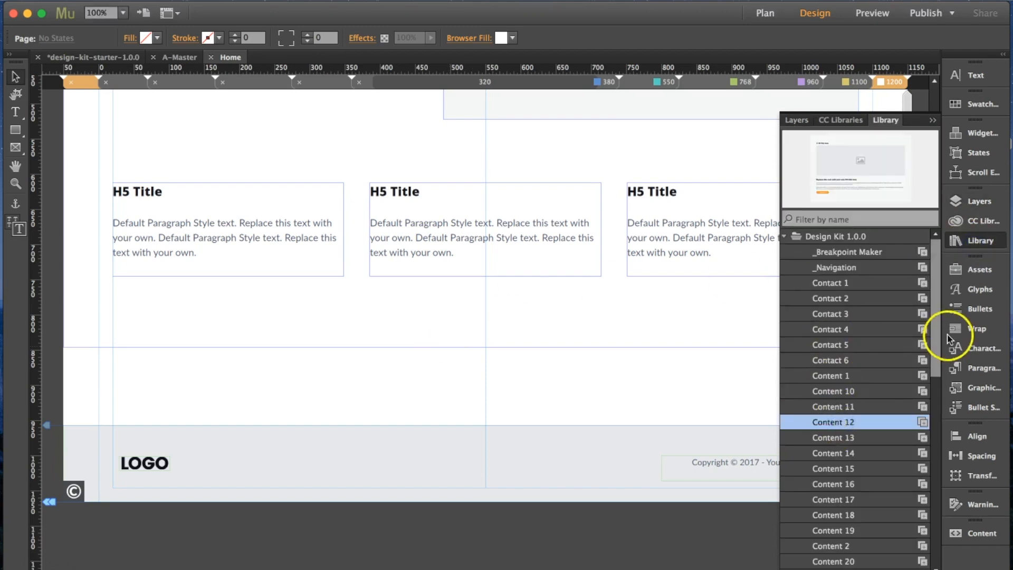
left_click_drag(935, 323, 936, 433)
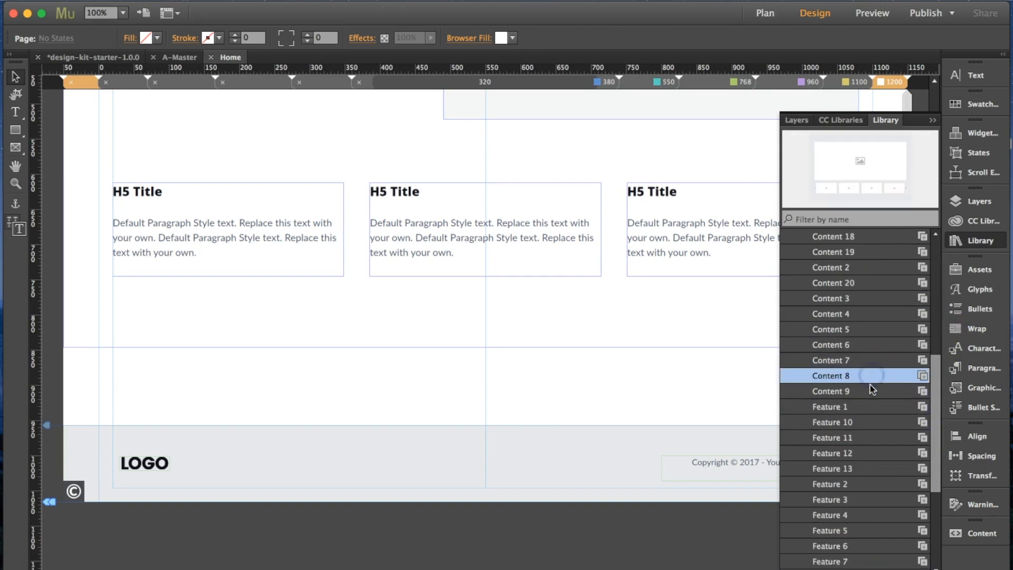
left_click(865, 486)
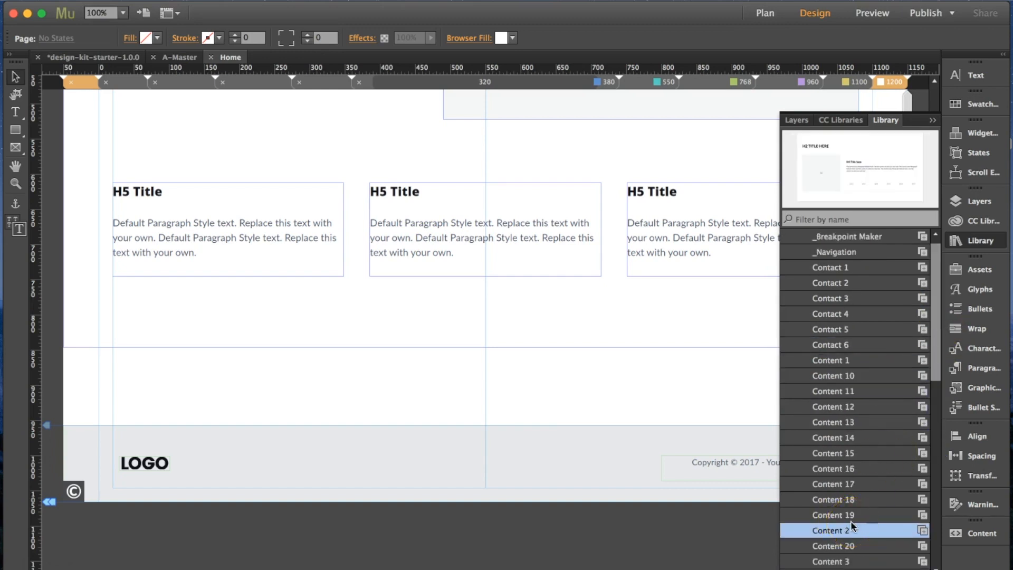
left_click_drag(922, 530, 65, 349)
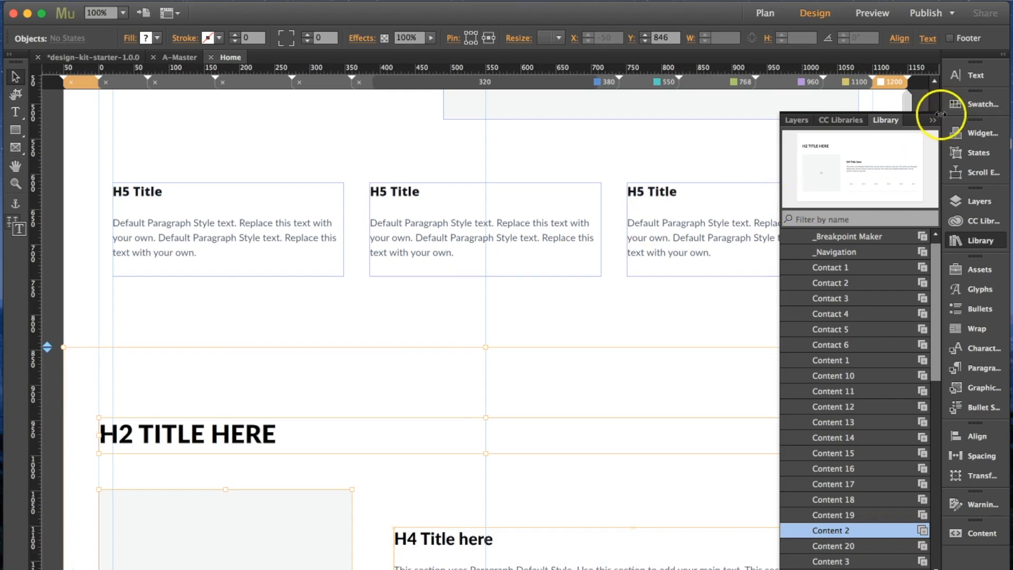
left_click(934, 120)
scroll(872, 348, "down", 5)
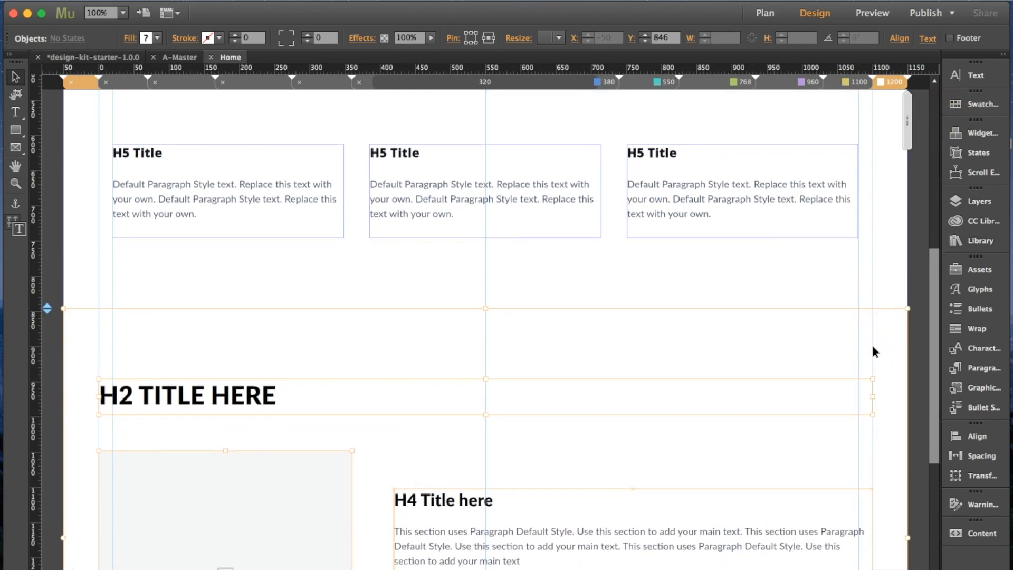
scroll(872, 348, "down", 2)
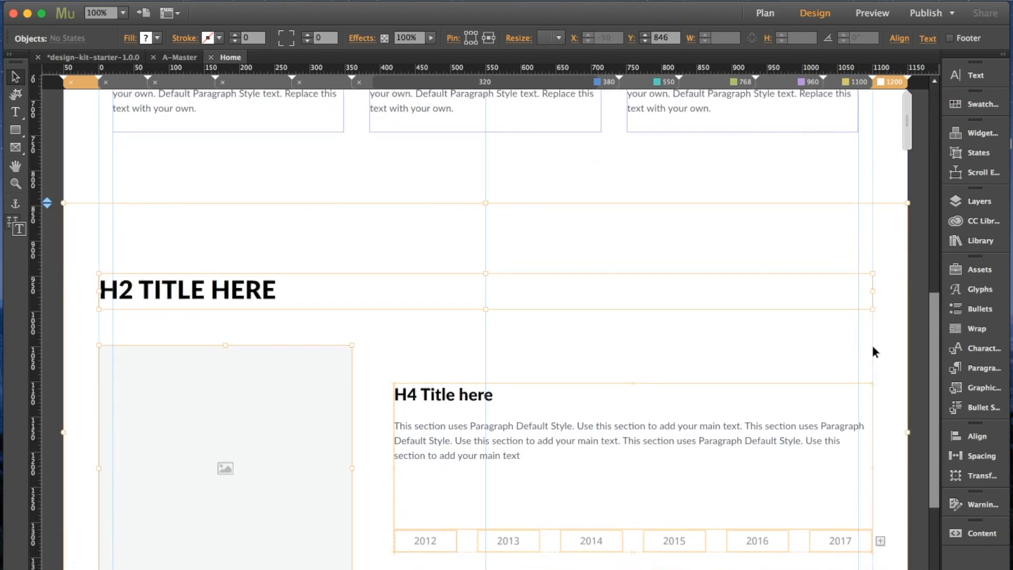
scroll(872, 348, "down", 1)
scroll(872, 349, "down", 2)
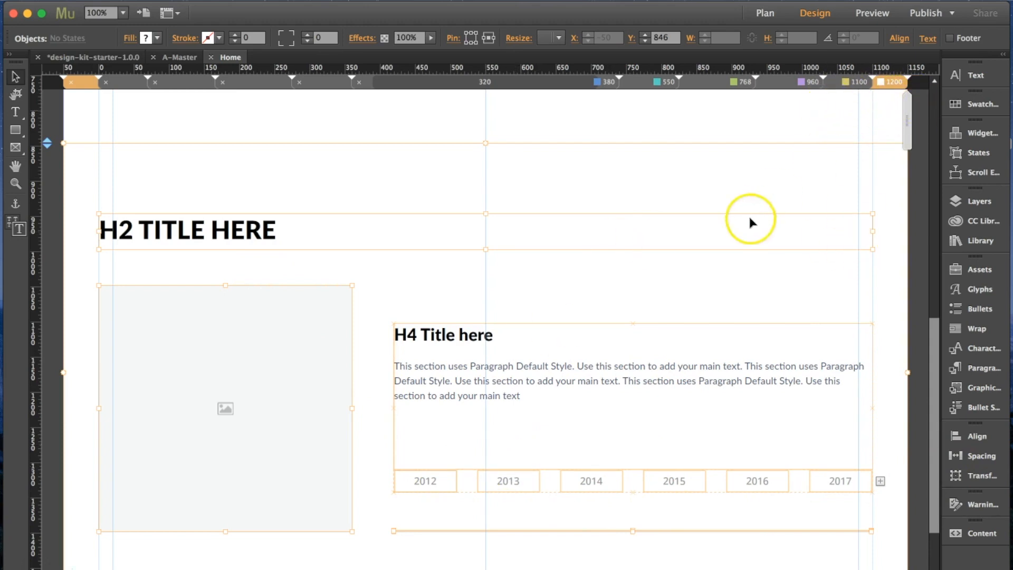
scroll(763, 395, "down", 3)
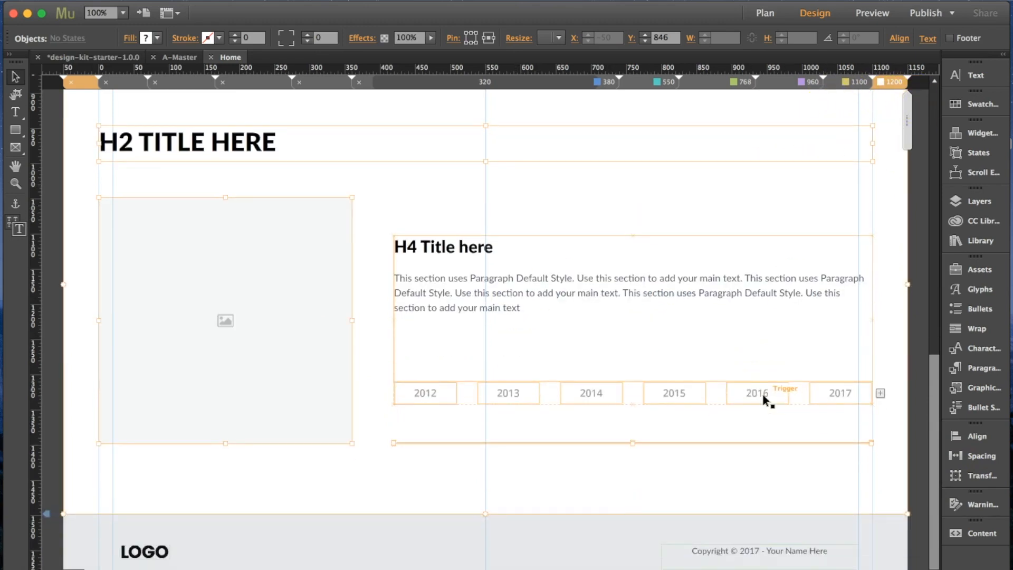
scroll(763, 394, "up", 2)
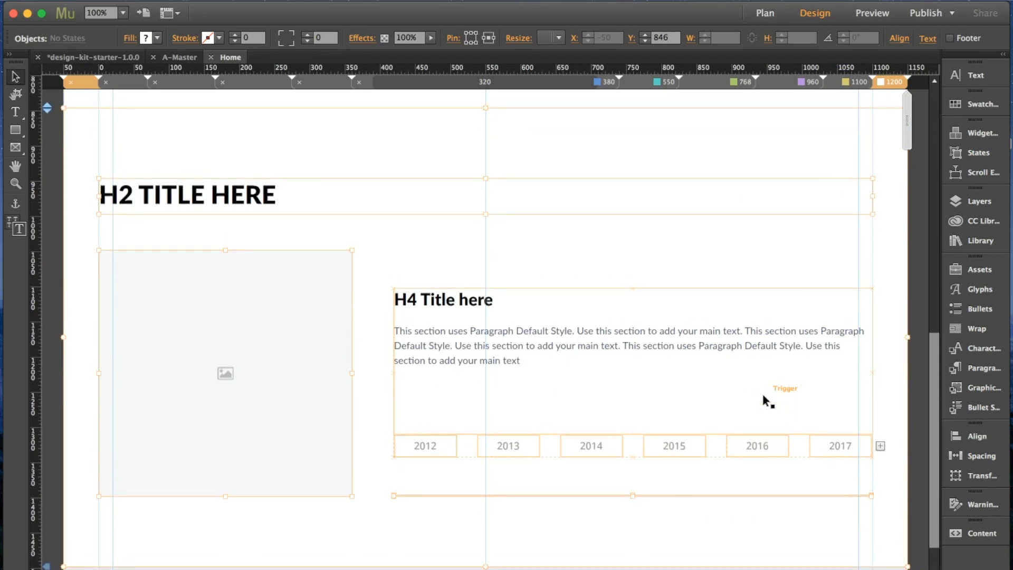
- At the 1100 breakpoint, move the Content 2 elements down below the Hero section to about Y 838
left_click(843, 82)
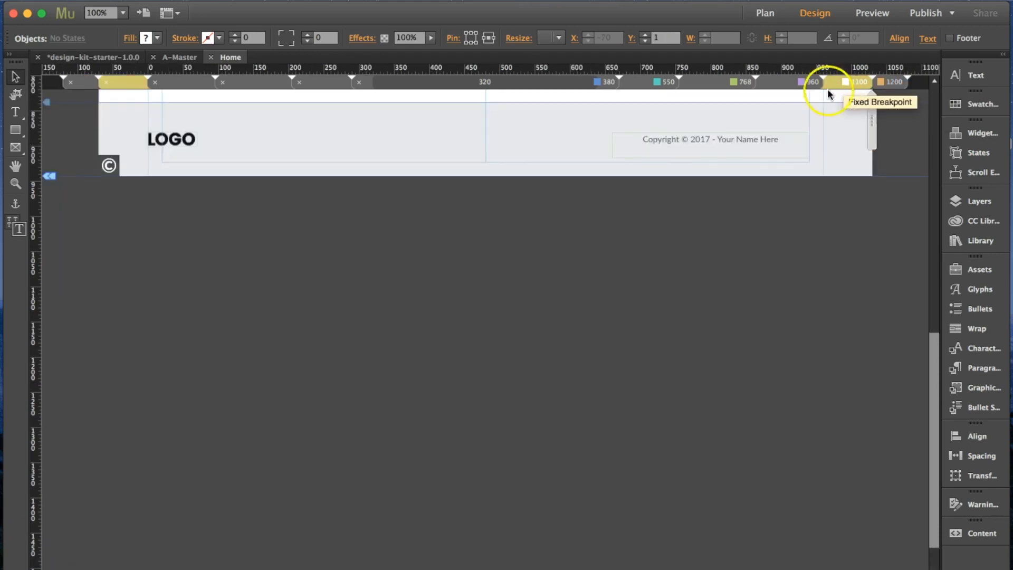
left_click(657, 285)
scroll(656, 288, "up", 10)
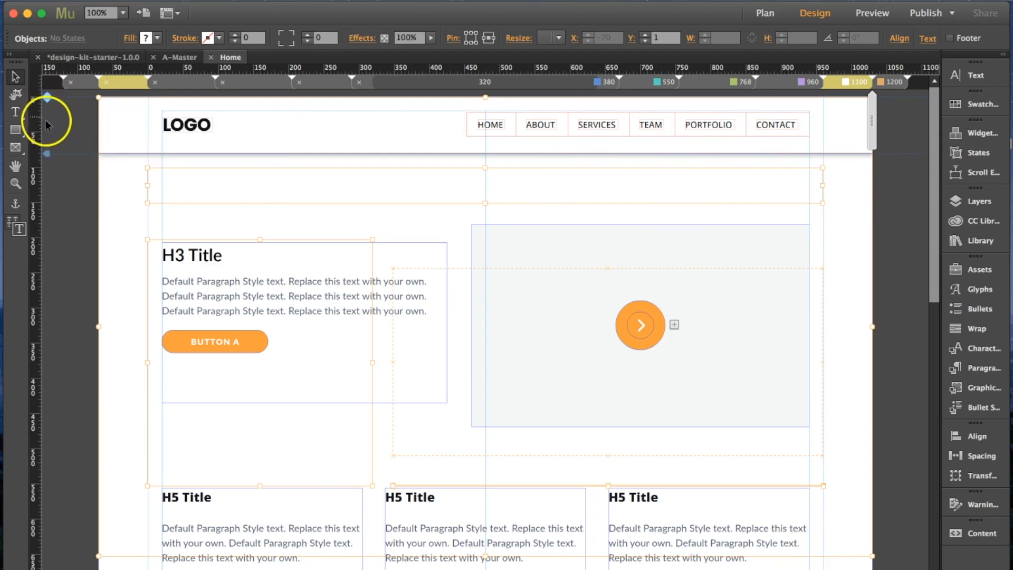
left_click_drag(47, 97, 57, 514)
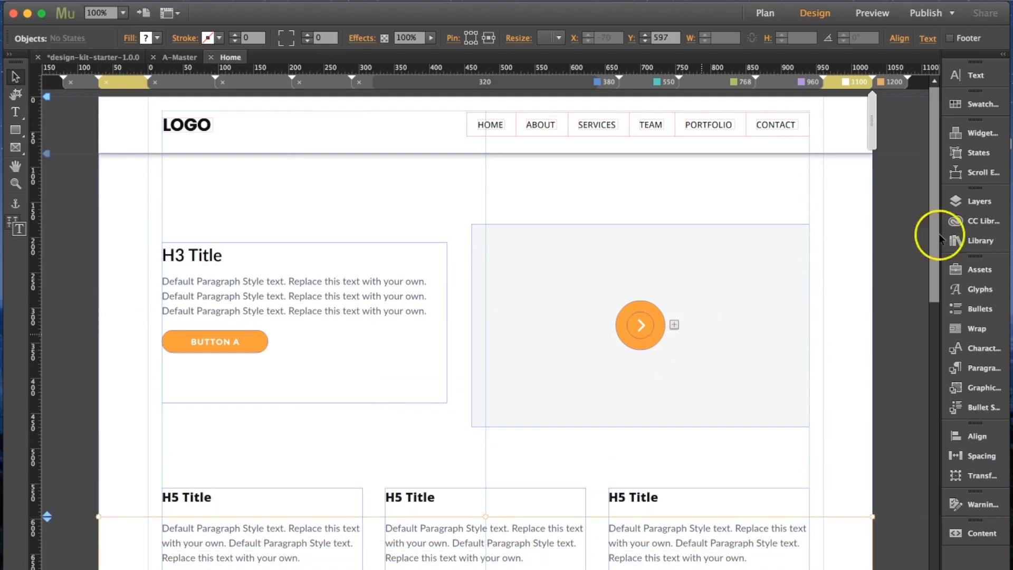
left_click_drag(932, 168, 937, 244)
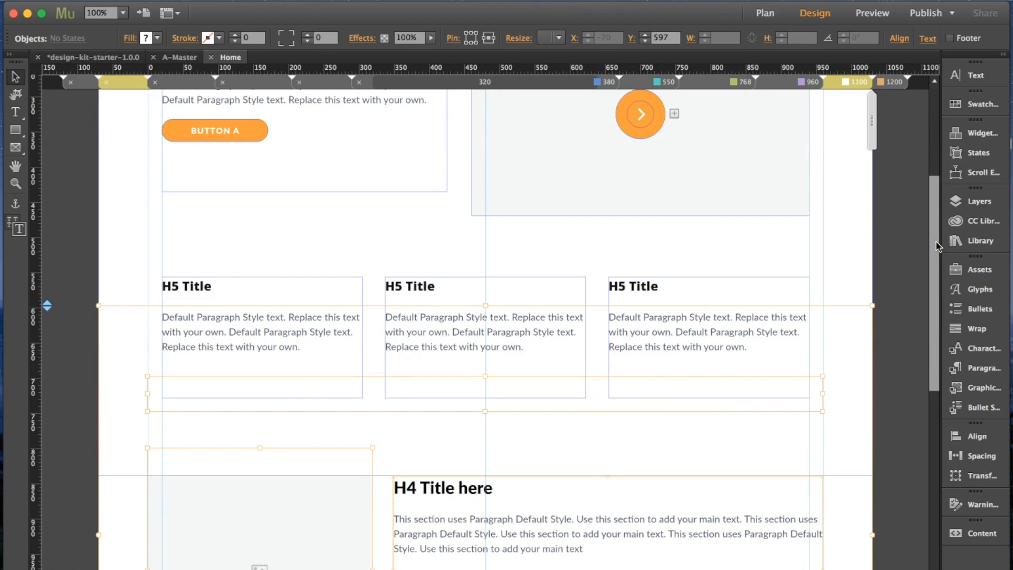
key("super+minus")
key("super+minus")
left_click(697, 303)
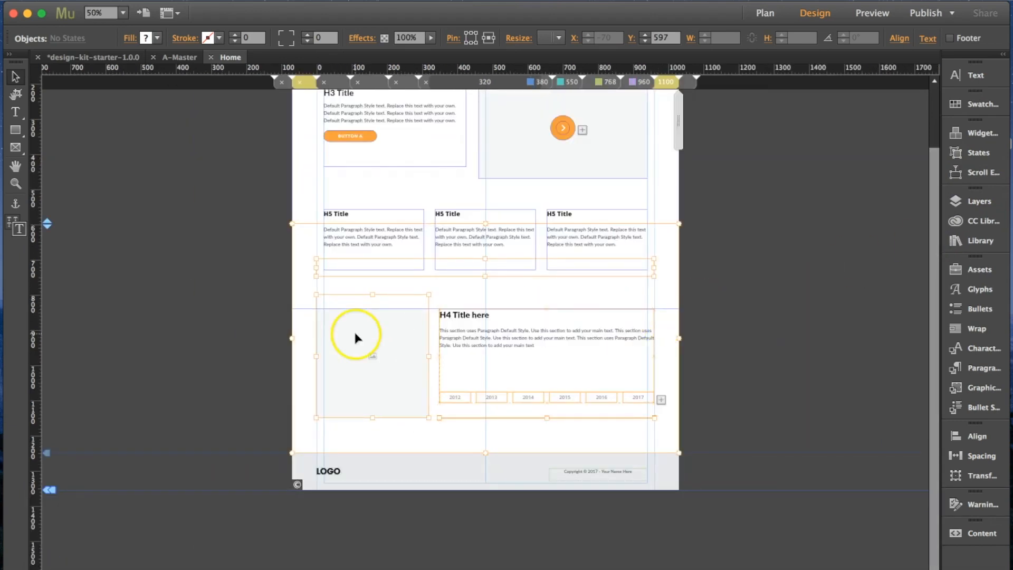
left_click_drag(49, 225, 45, 309)
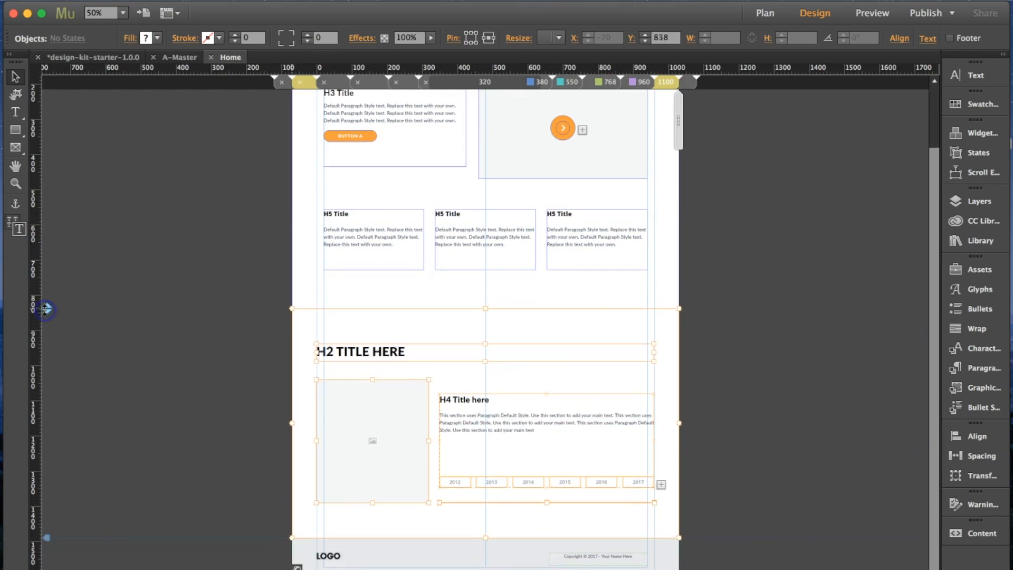
- At the 960 breakpoint, move the Content 2 elements down below the Hero section to about Y 769
left_click(635, 83)
scroll(237, 207, "up", 3)
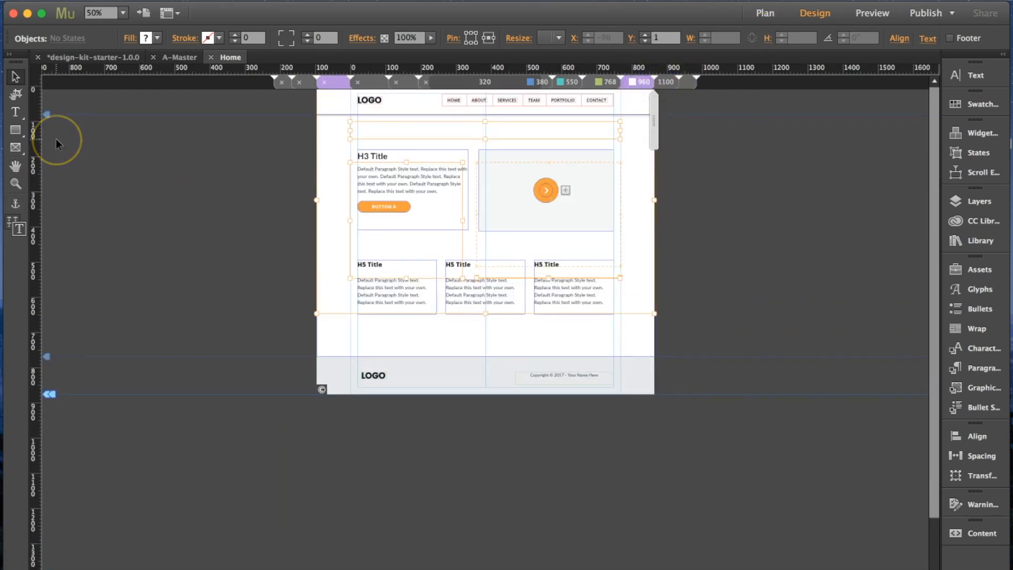
key("shift+Down")
key("shift+Down")
key("shift+Down")
key("shift+Down")
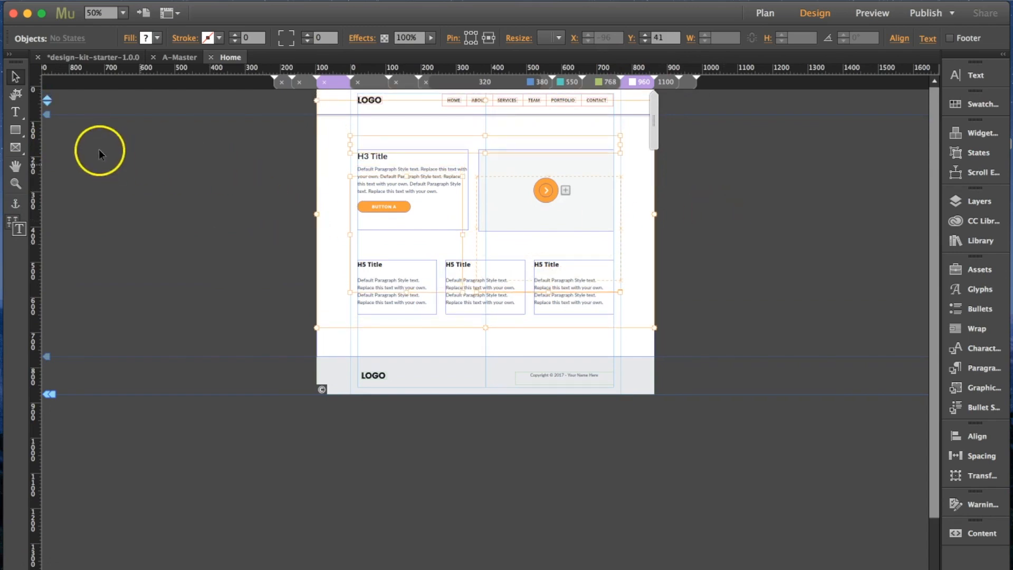
left_click_drag(48, 102, 67, 359)
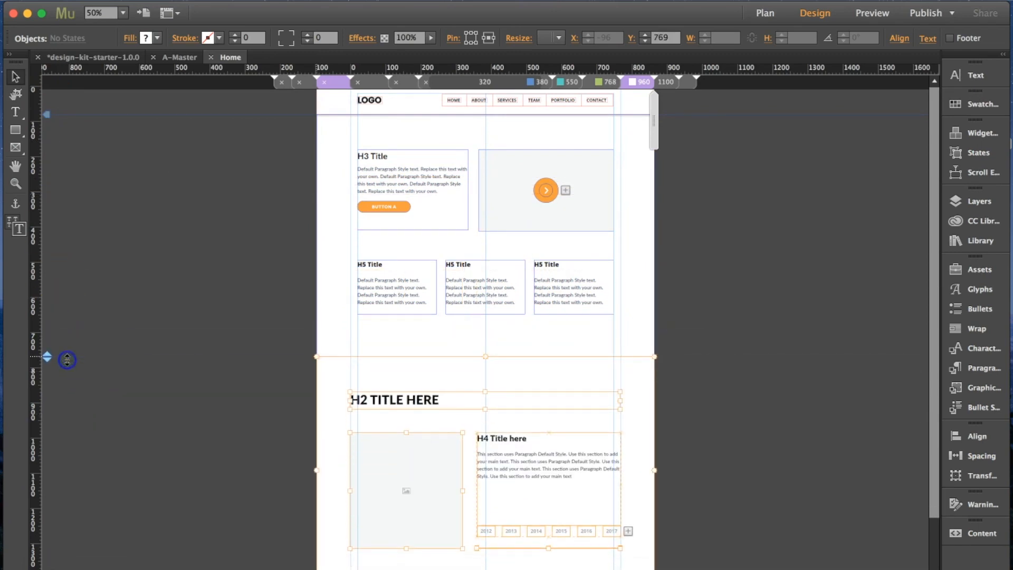
- At the 768 breakpoint, move the Content 2 elements down below the last H5 text block to about Y 1282
left_click(599, 82)
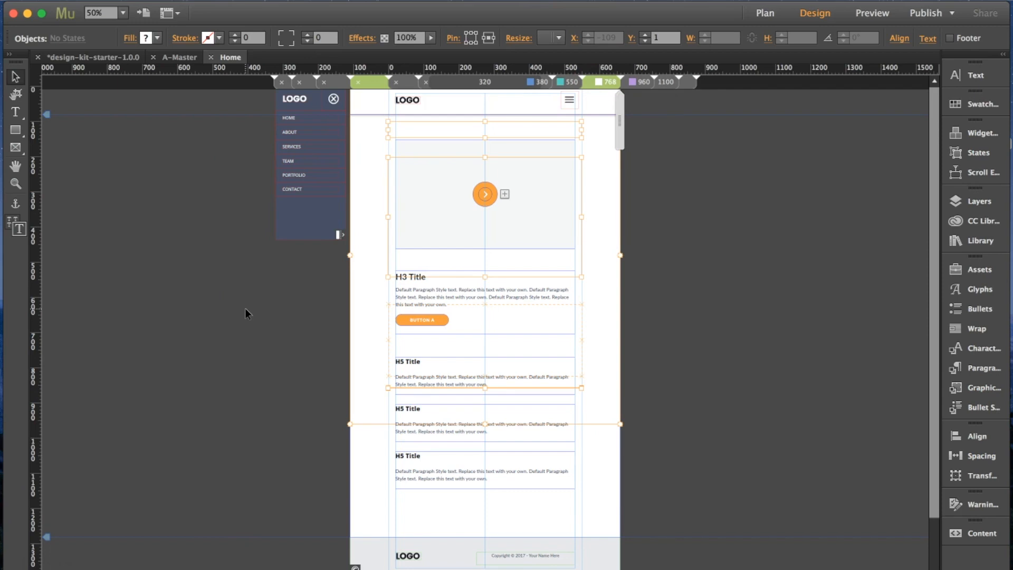
key("shift+Down")
key("shift+Down")
key("shift+Down")
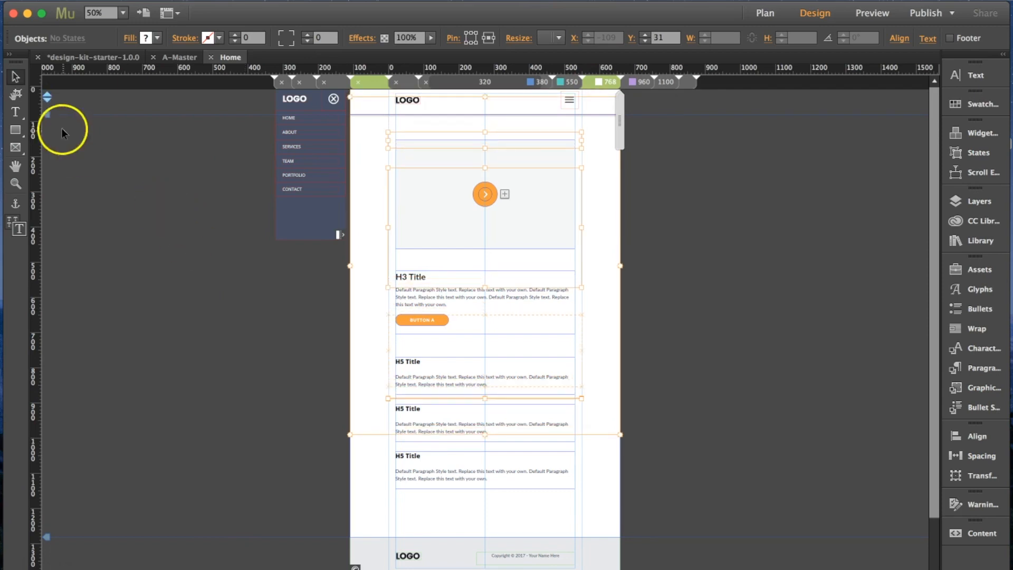
left_click_drag(47, 96, 62, 540)
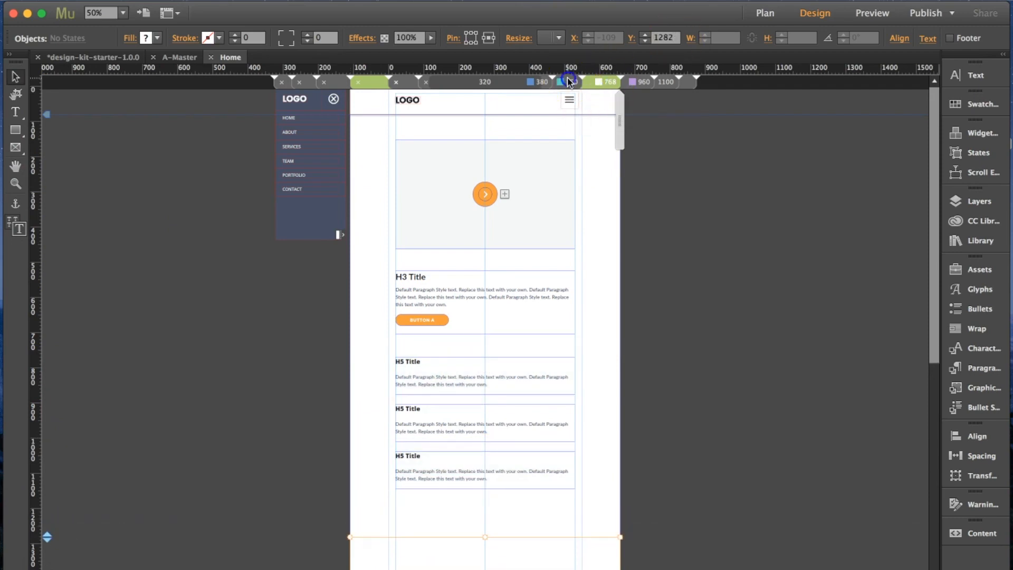
- At the 550 breakpoint, move the Content 2 elements down below the stacked H5 text blocks to about Y 1096
left_click(569, 81)
key("shift+Down")
key("shift+Down")
key("shift+Down")
key("shift+Down")
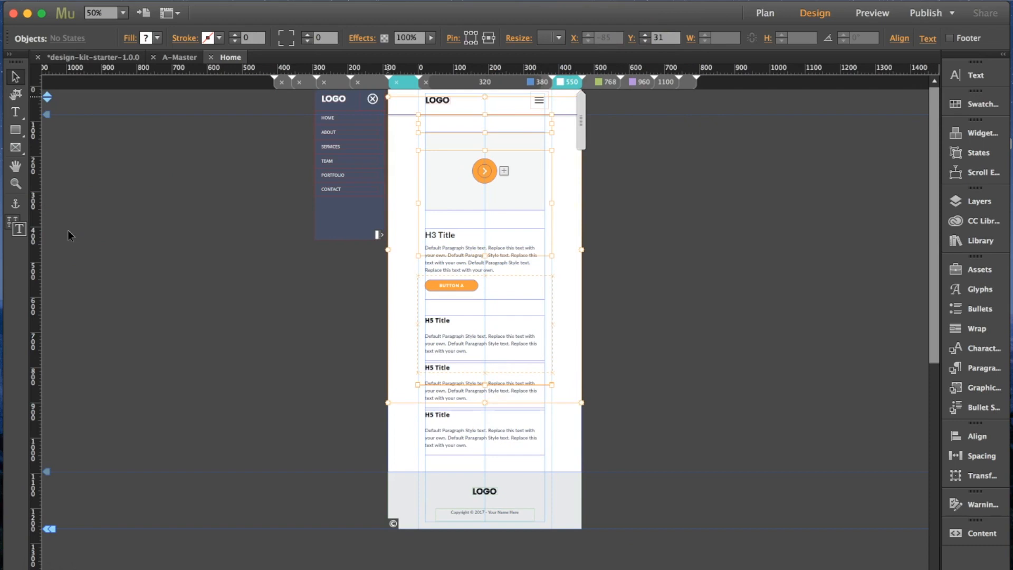
left_click_drag(48, 100, 91, 473)
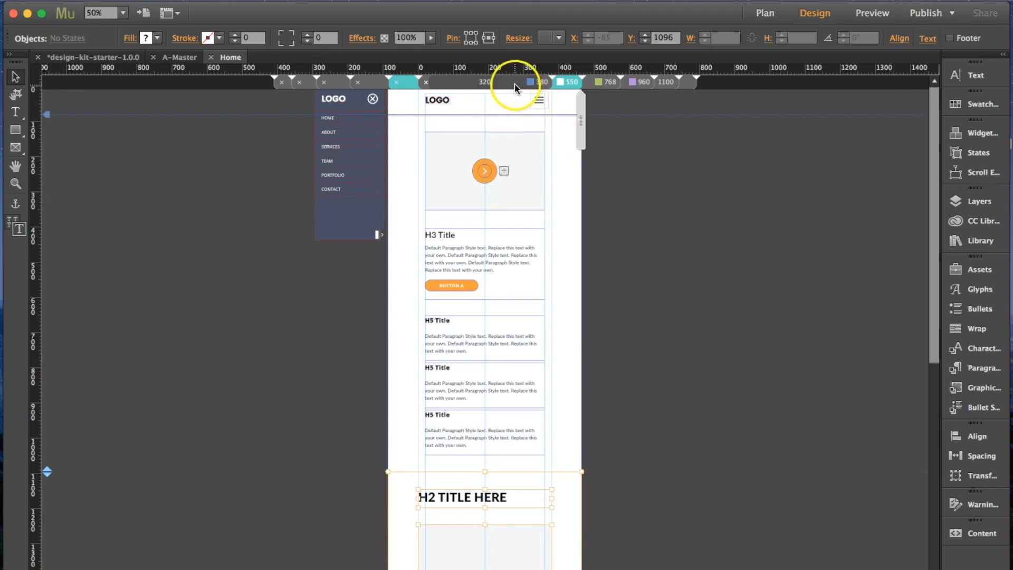
- At the 380 breakpoint, move the Content 2 elements down below the Hero section to about Y 1107 and deselect them
left_click(191, 251)
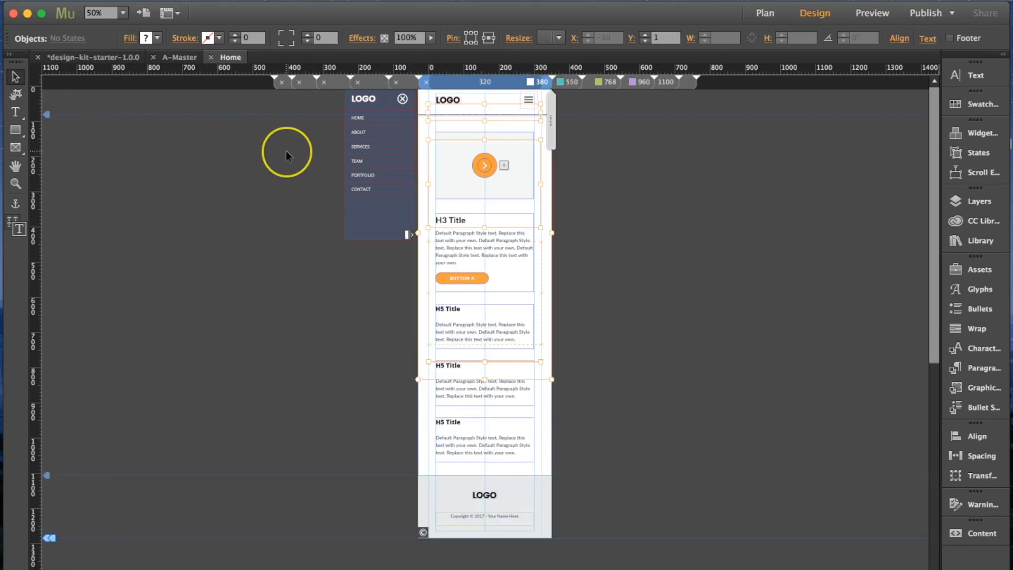
key("shift+Down")
key("shift+Down")
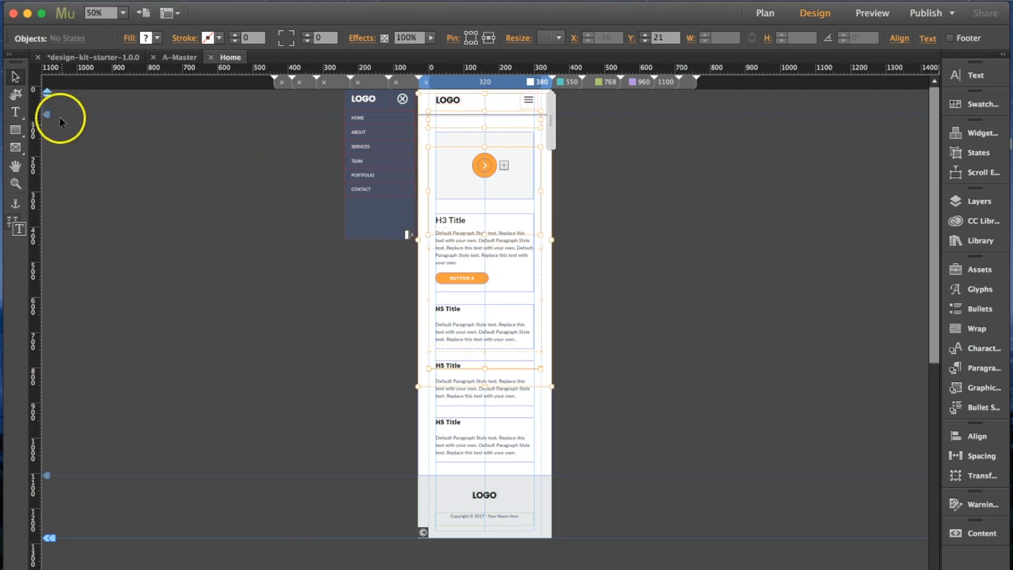
mouse_move(47, 102)
left_mouse_down()
mouse_move(63, 353)
mouse_move(86, 489)
mouse_move(84, 480)
left_mouse_up()
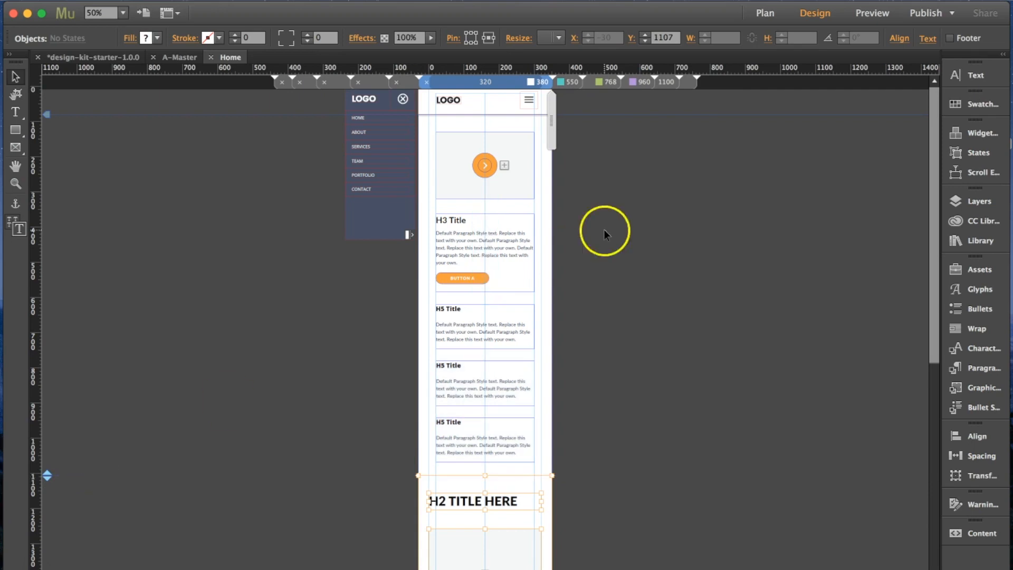
left_click(604, 233)
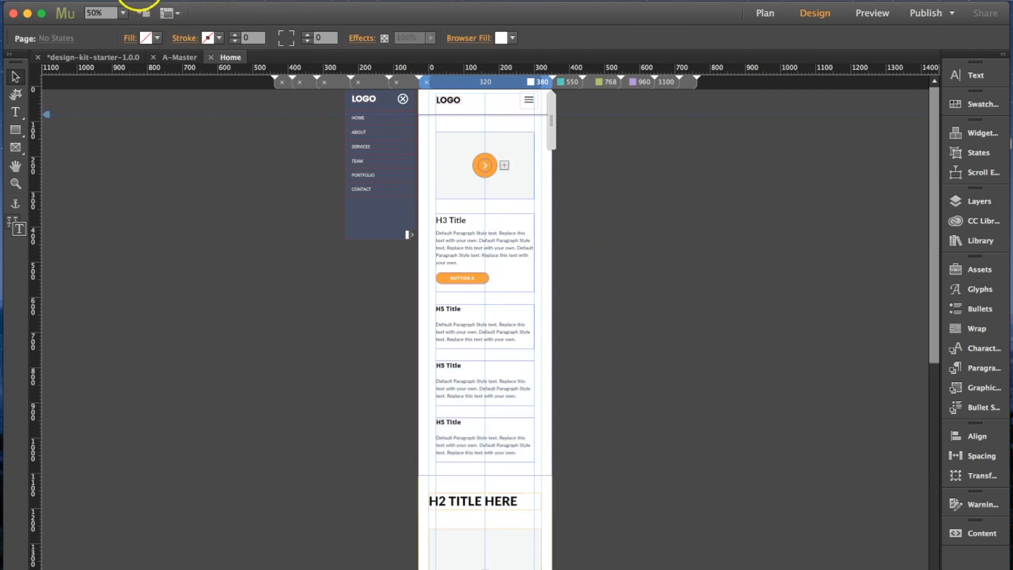
- Preview the Home page in the browser, widen the window, look over the Hero section and dismiss the system notification
left_click(139, 2)
left_click(215, 216)
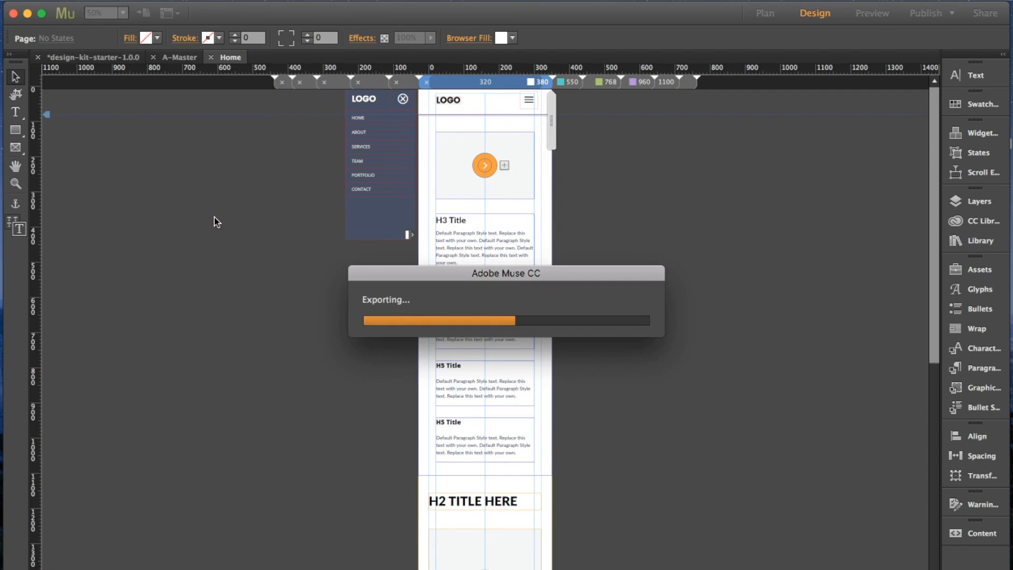
left_click(621, 333)
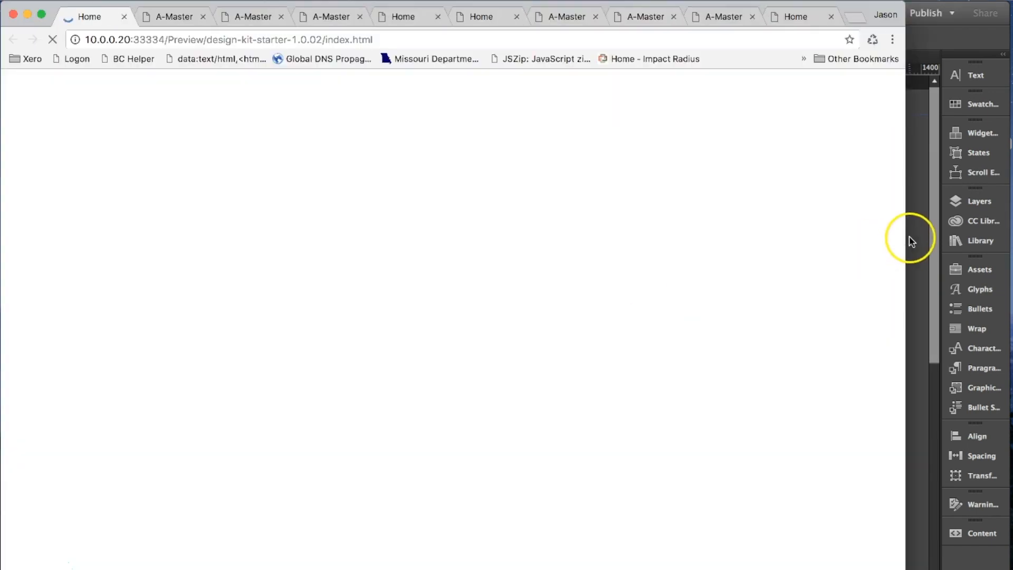
left_click_drag(908, 241, 956, 243)
scroll(916, 318, "down", 10)
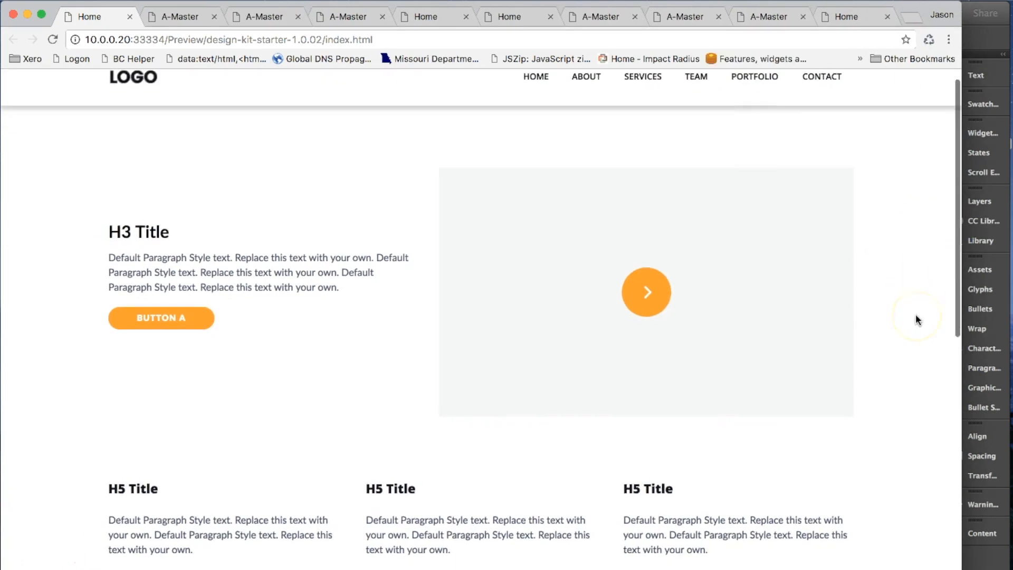
scroll(916, 314, "up", 10)
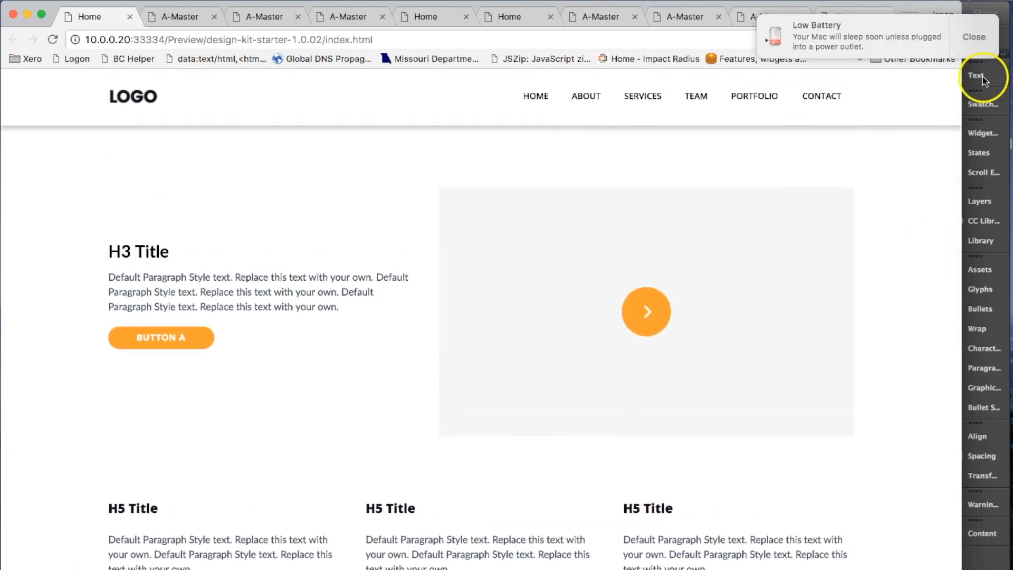
left_click(976, 37)
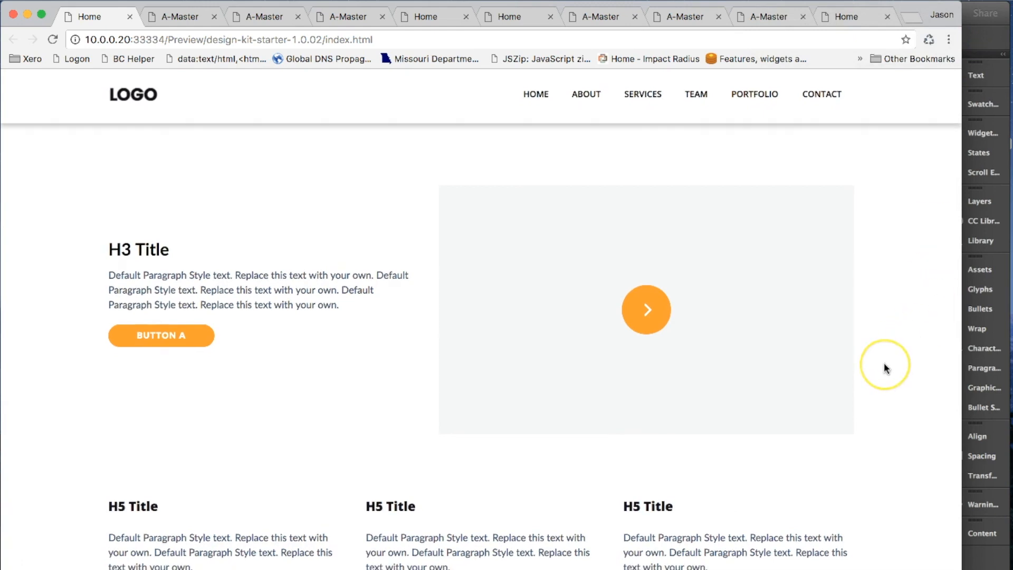
- Test the year triggers from 2012 to 2017 in the previewed timeline section
scroll(886, 367, "down", 8)
scroll(884, 362, "down", 5)
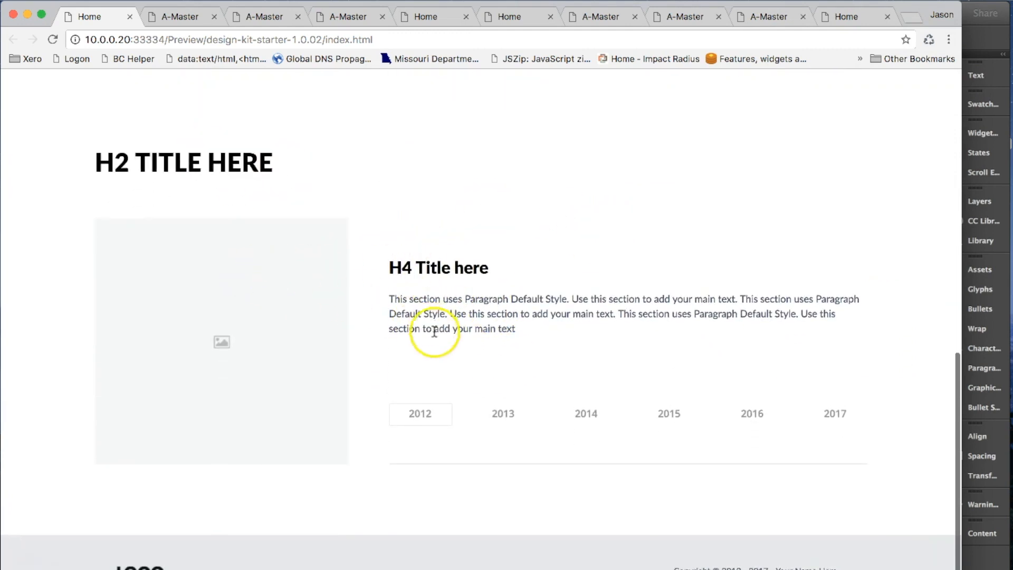
left_click(502, 415)
left_click(587, 418)
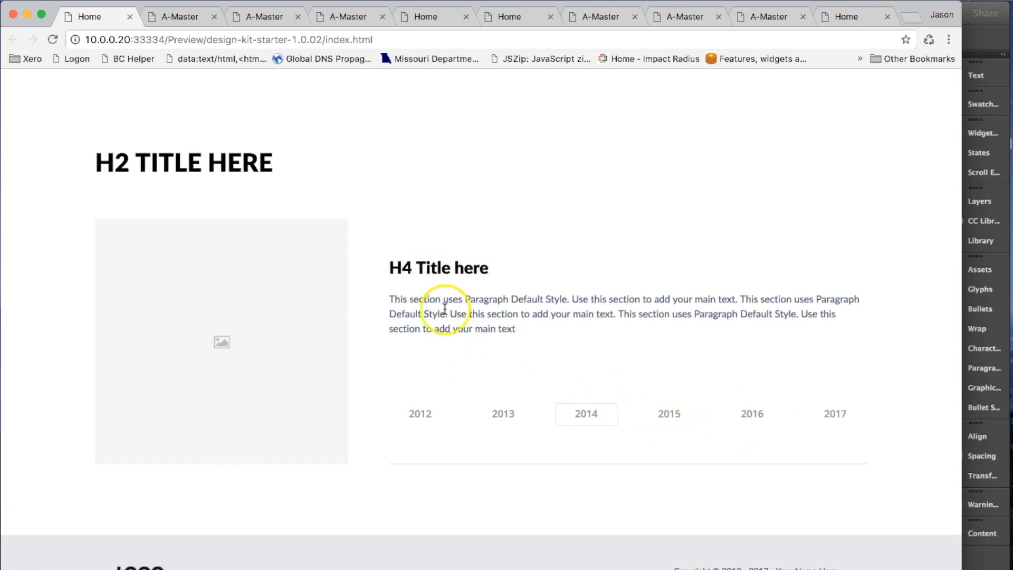
left_click(412, 414)
left_click(504, 412)
left_click(589, 414)
left_click(675, 416)
left_click(746, 413)
left_click(836, 410)
left_click(683, 403)
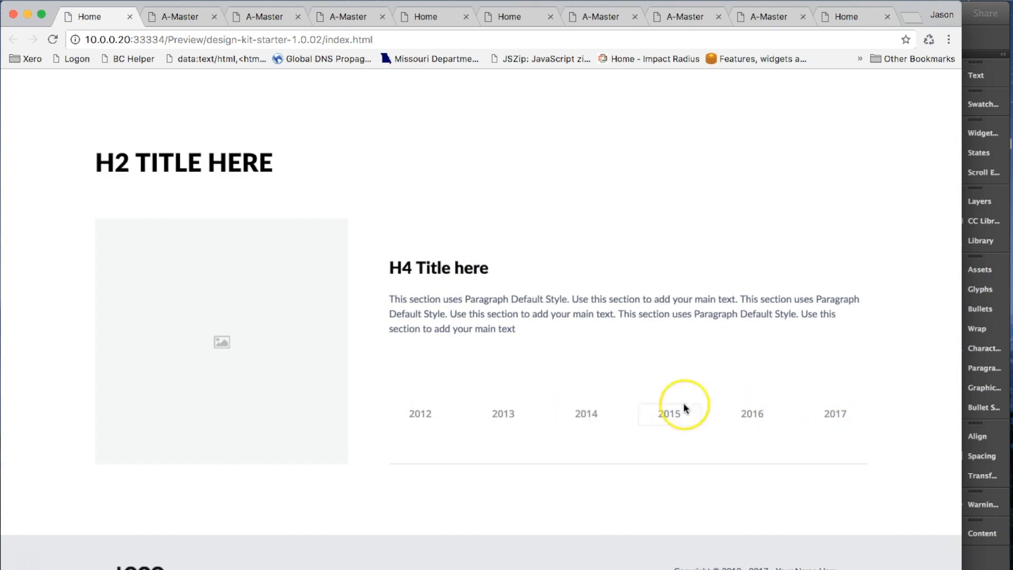
left_click(493, 413)
left_click(420, 411)
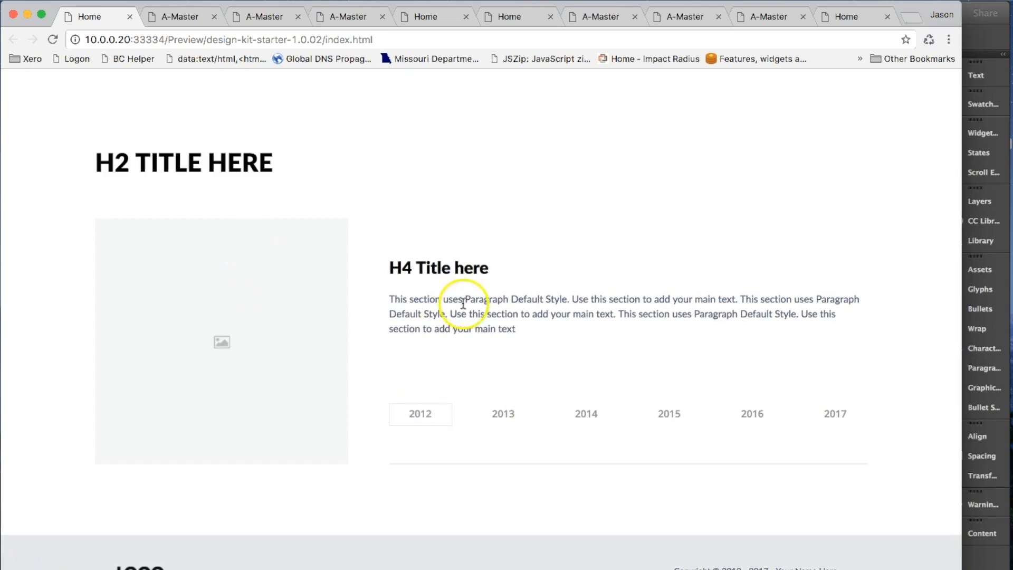
left_click(507, 422)
left_click(595, 424)
- Narrow and widen the browser window to check the timeline's responsive layout, then close the preview
left_click_drag(958, 331, 488, 331)
scroll(418, 389, "down", 10)
scroll(418, 389, "up", 6)
left_click_drag(495, 249, 989, 234)
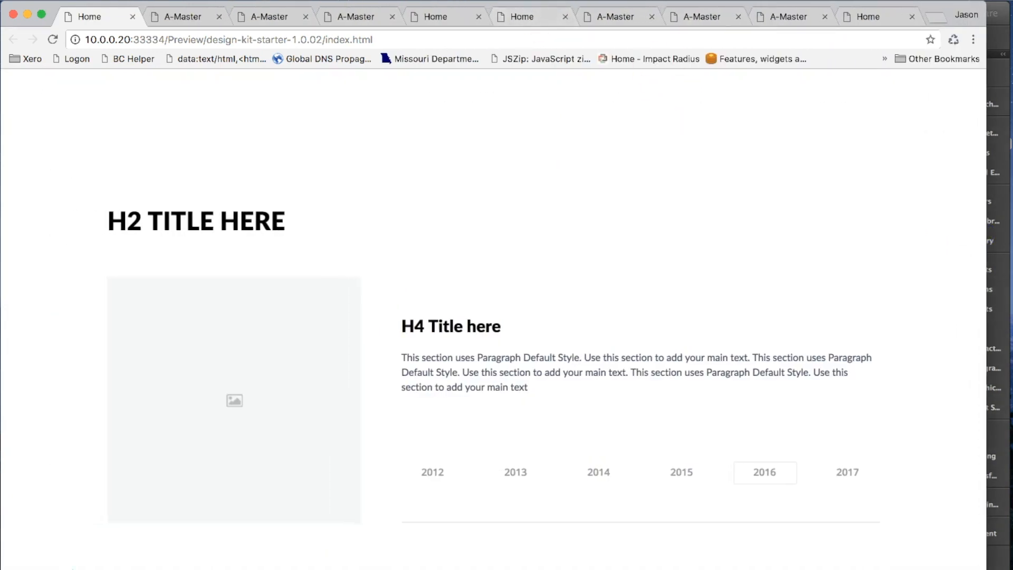
left_click(13, 14)
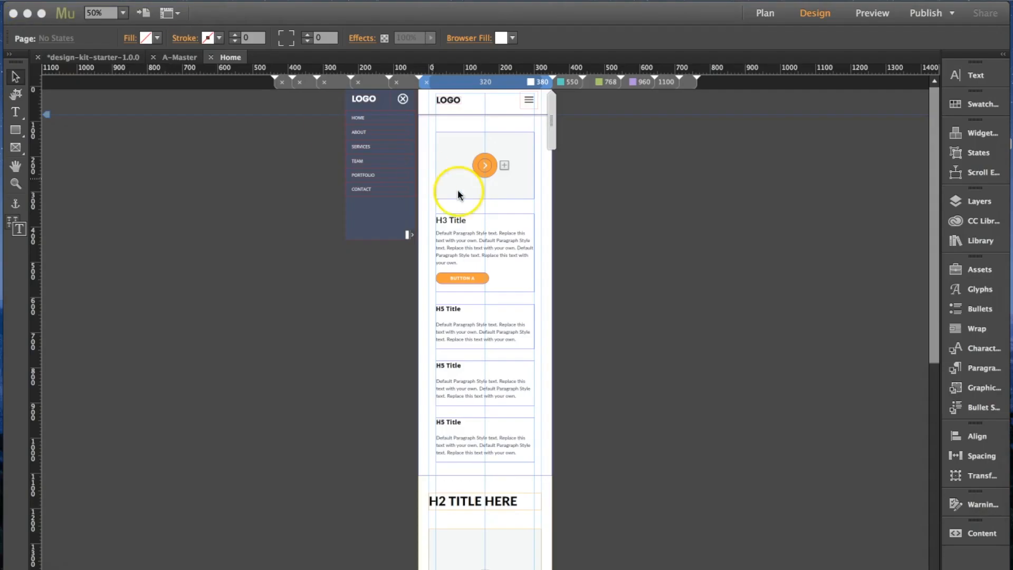
- Add four new pages based on A-Master after the Home page in the site plan
left_click(680, 82)
left_click(691, 83)
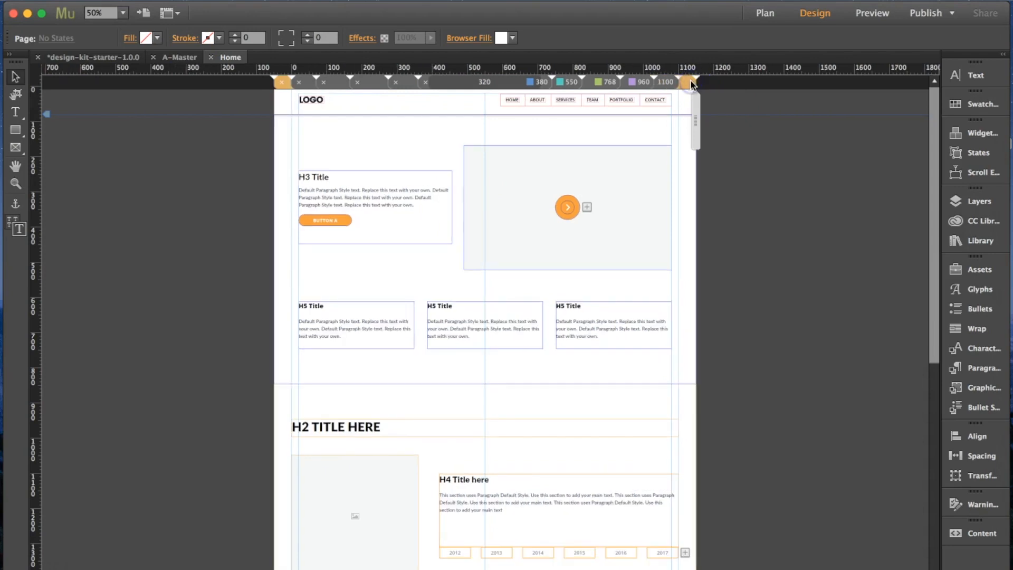
left_click(180, 57)
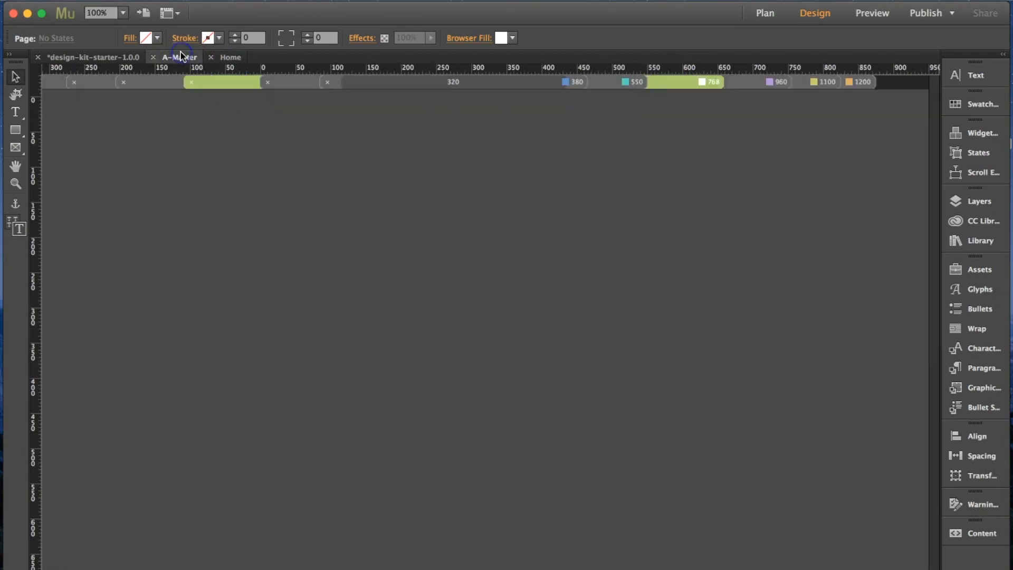
left_click(113, 58)
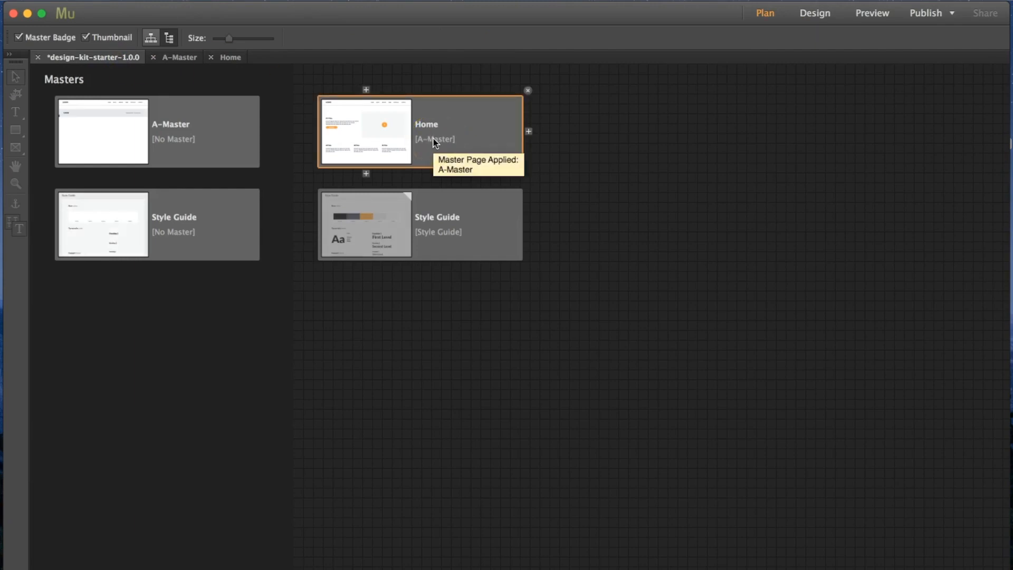
left_click(366, 173)
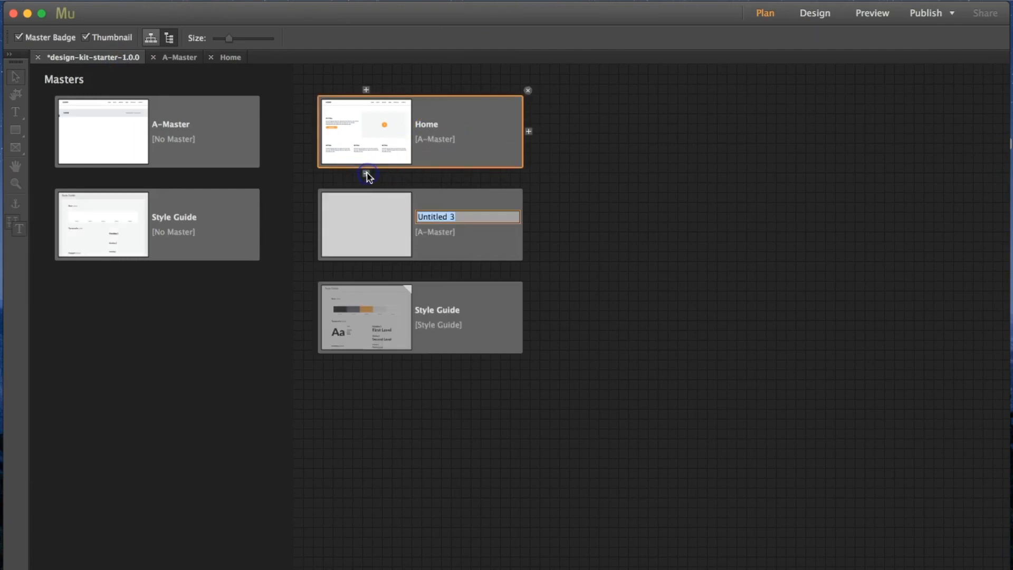
left_click(366, 266)
left_click(366, 359)
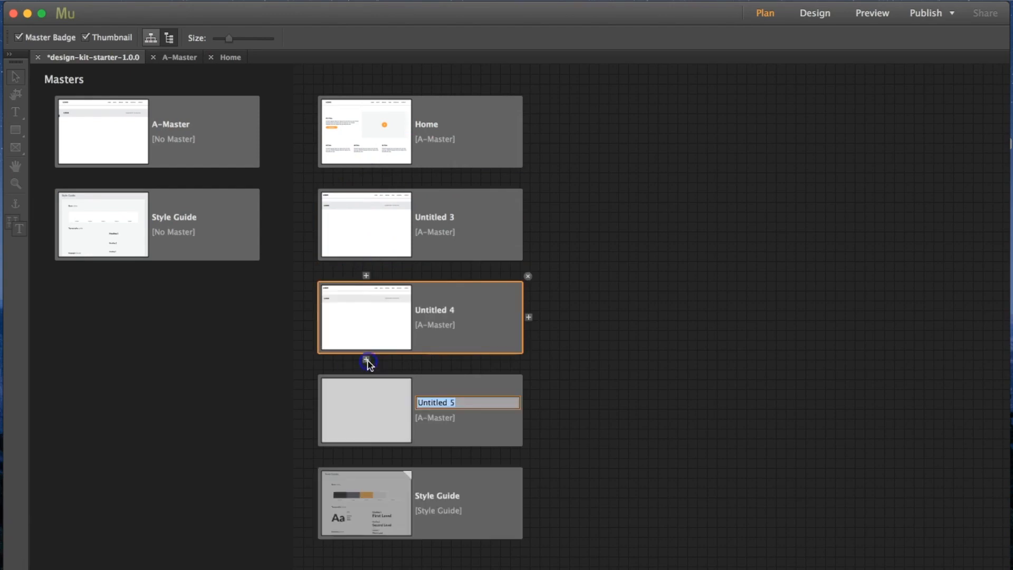
left_click(366, 452)
- Rename the four new pages, in order, About, Services, Team and Contact
double_click(436, 216)
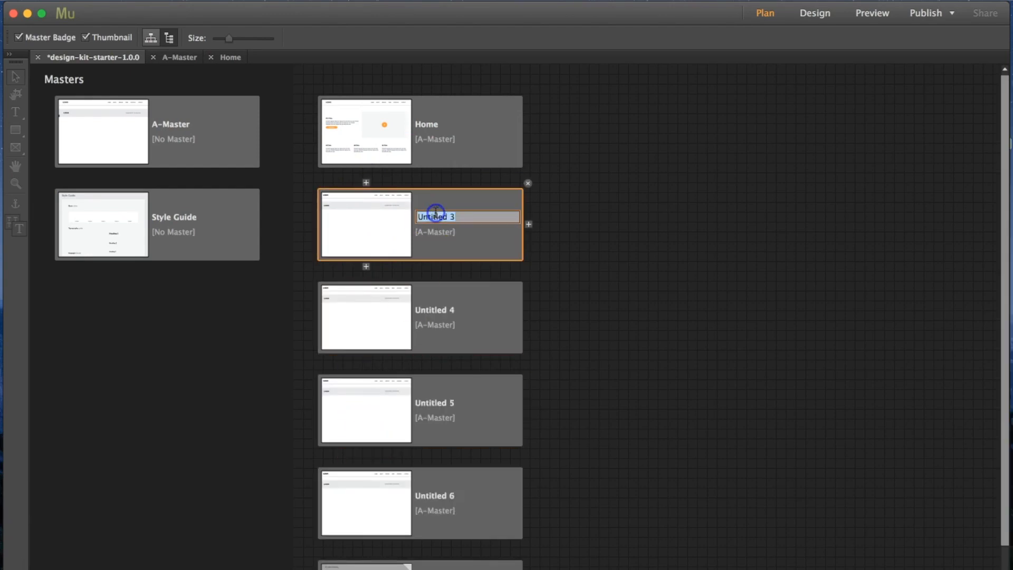
left_click(441, 309)
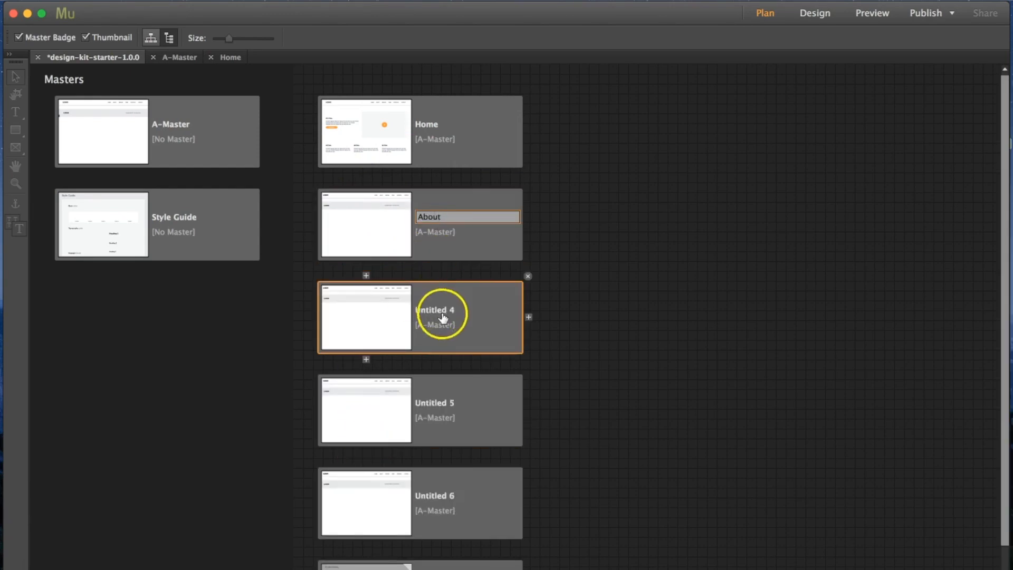
left_click(443, 311)
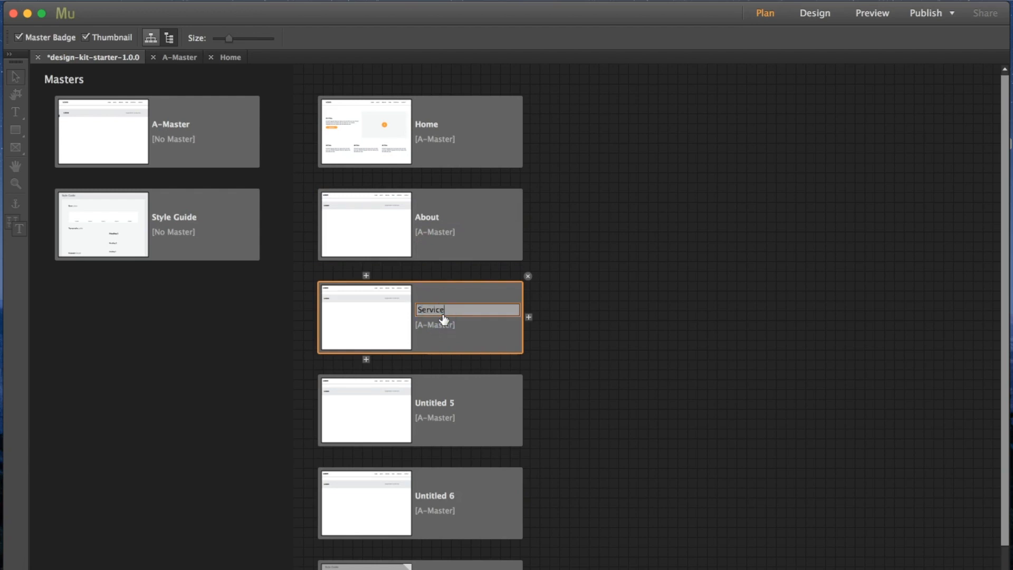
left_click(443, 348)
left_click(446, 410)
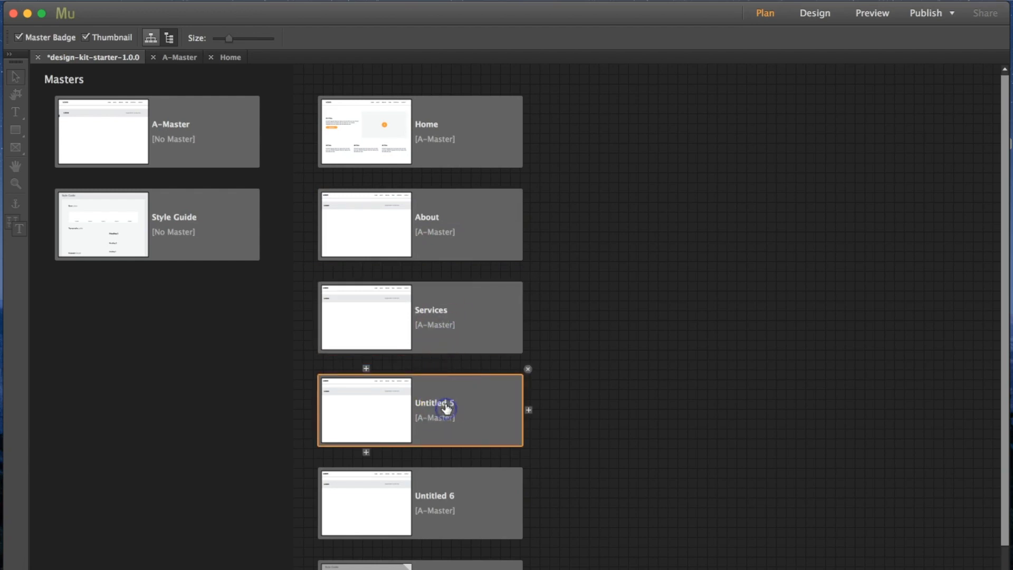
left_click(446, 407)
left_click(441, 474)
left_click(444, 496)
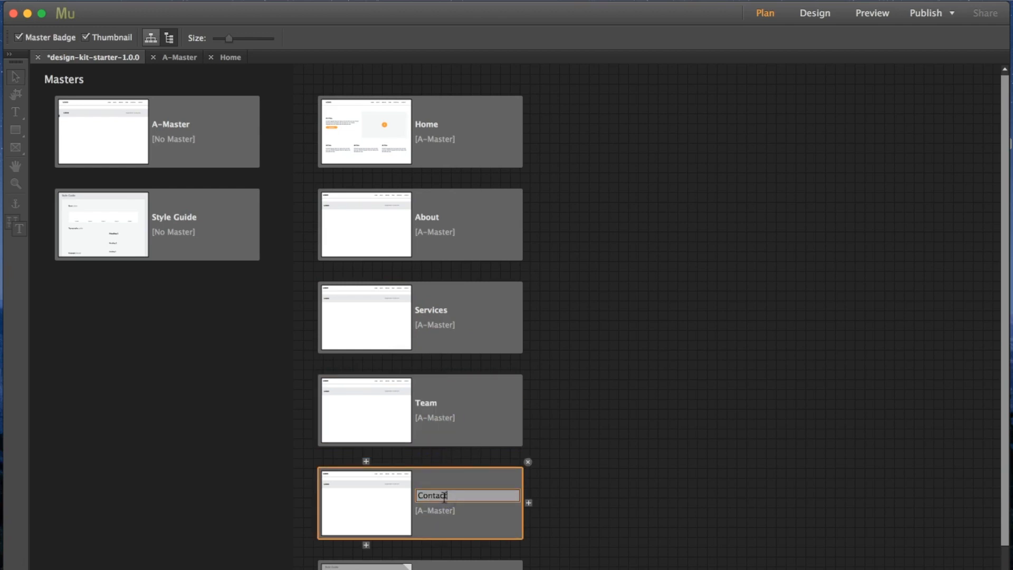
type("Contact")
left_click(622, 340)
- Open the A-Master page for editing and select the header's background rectangle
left_click(350, 108)
left_click(120, 136)
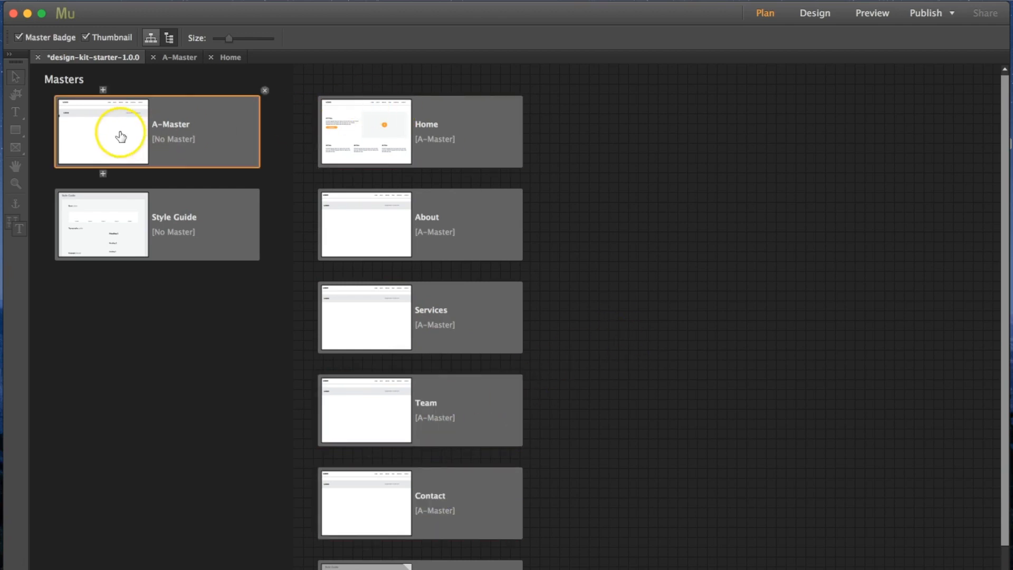
double_click(120, 135)
left_click(486, 130)
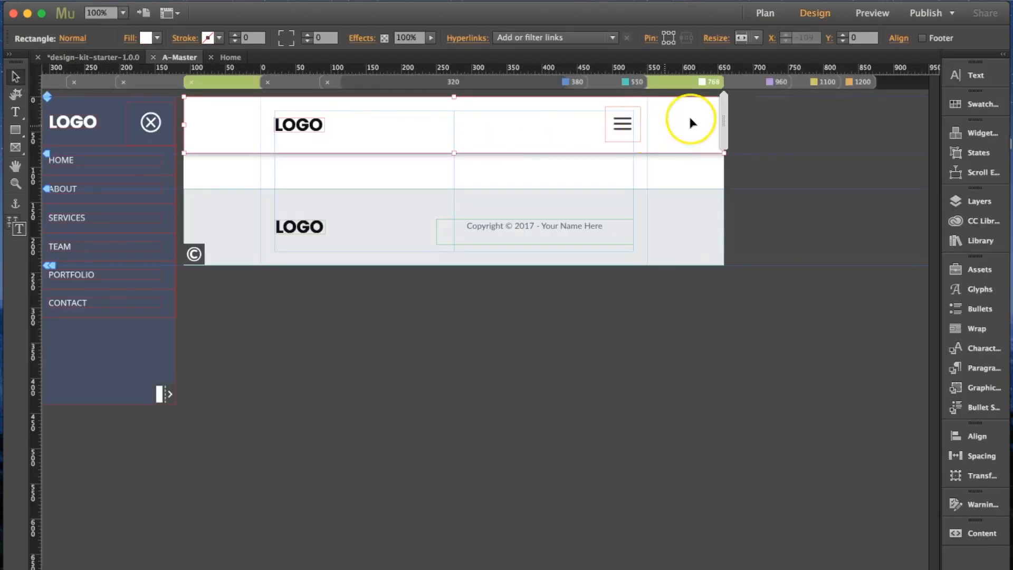
- At the 1200 breakpoint of A-Master, set the header menu's type to Top Level Pages
left_click(859, 83)
left_click(524, 125)
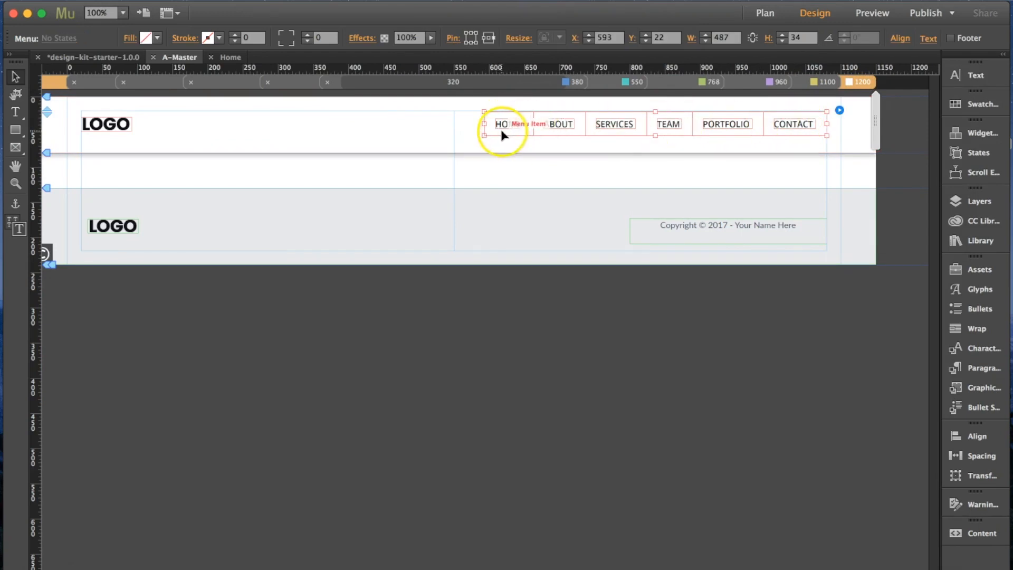
left_click(839, 112)
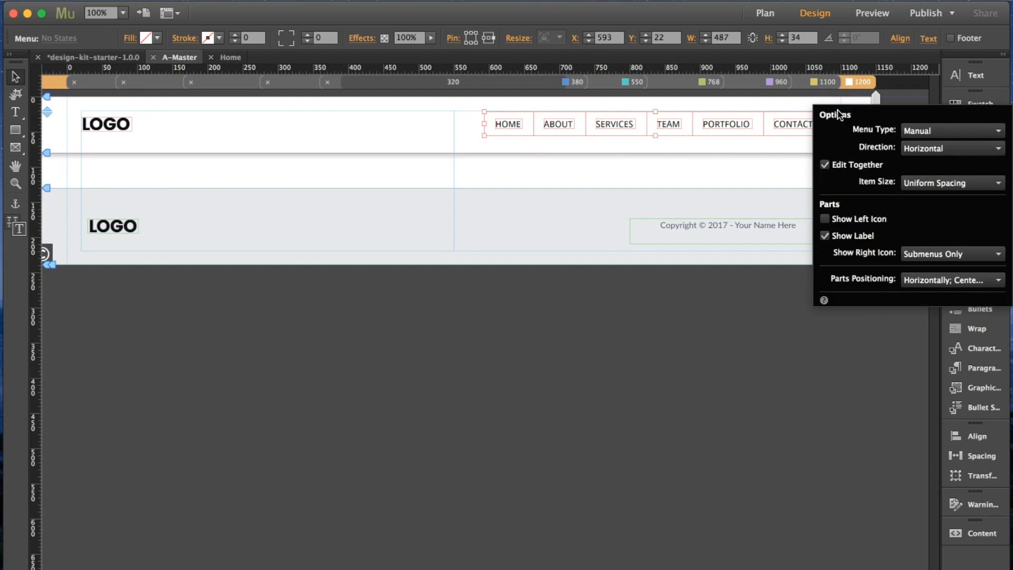
left_click(989, 131)
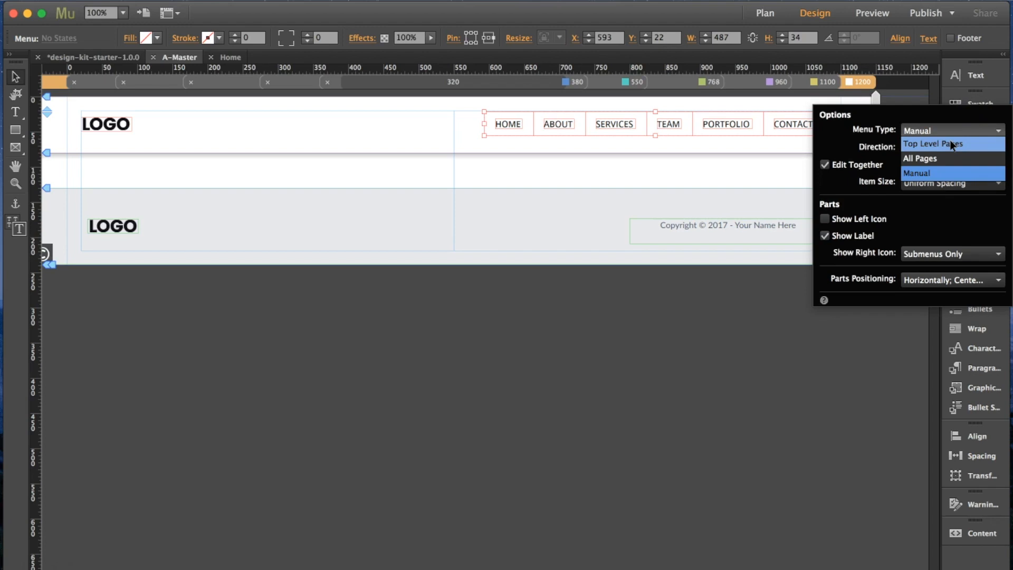
left_click(949, 141)
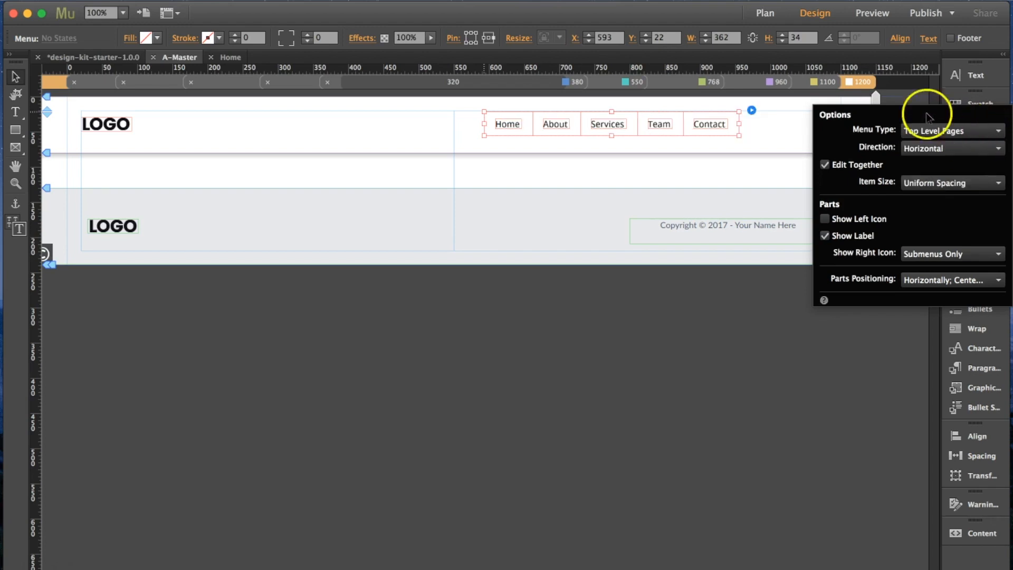
left_click(773, 122)
- Move the header menu to align with the right column edge of the page at the 1200, 1100 and 960 breakpoints
left_click(665, 122)
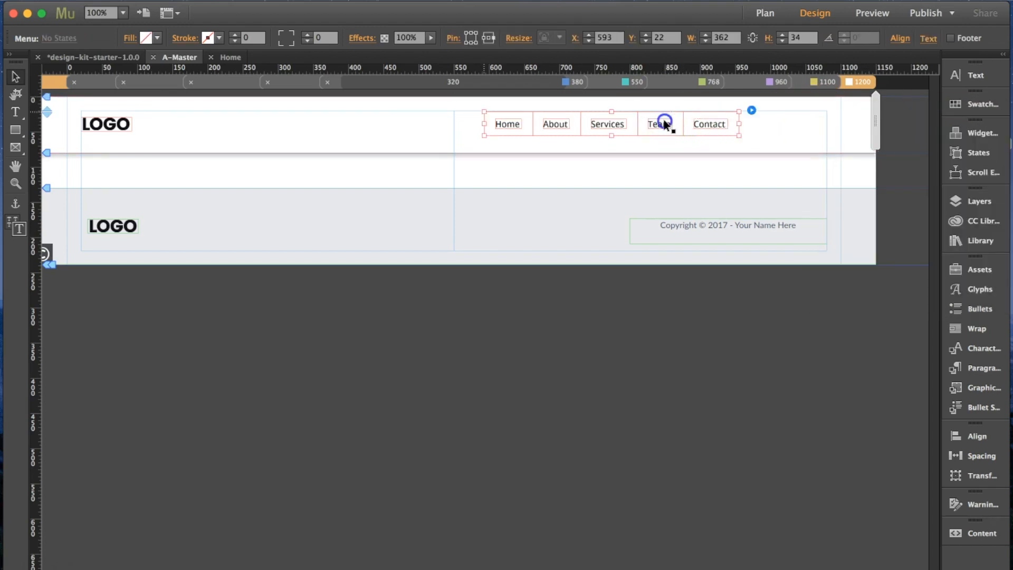
left_click_drag(665, 125, 736, 124)
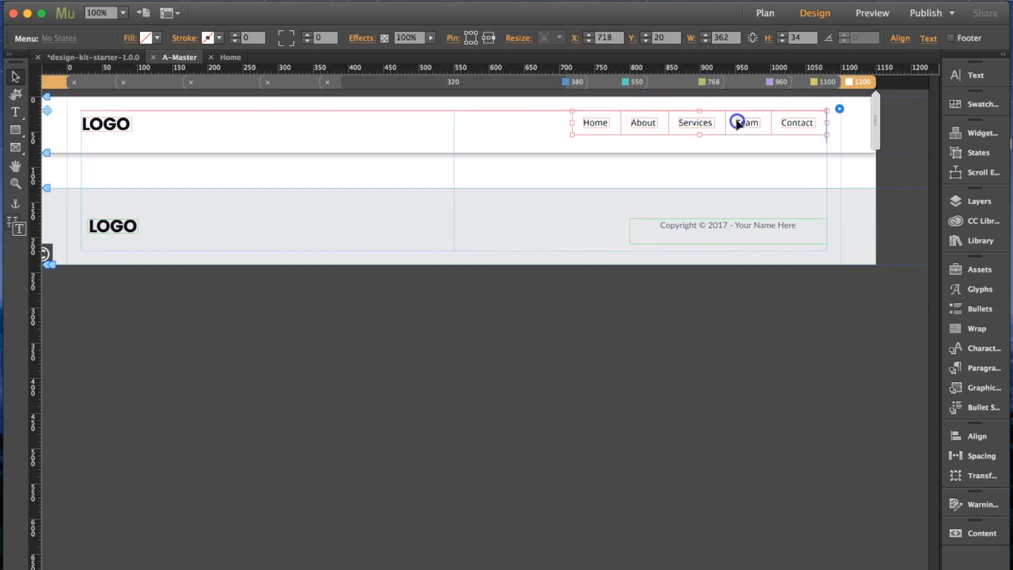
left_click(822, 82)
left_click_drag(622, 126, 708, 130)
left_click(708, 129)
left_click(753, 84)
left_click_drag(592, 126, 676, 125)
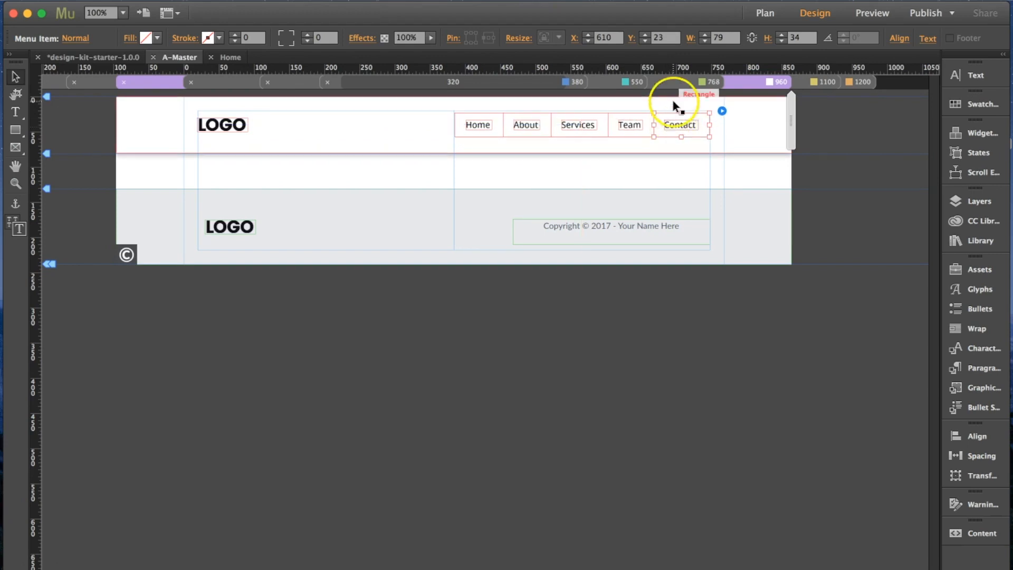
- At the 768 breakpoint, set the slide-out panel's vertical menu type to Top Level Pages
left_click(690, 83)
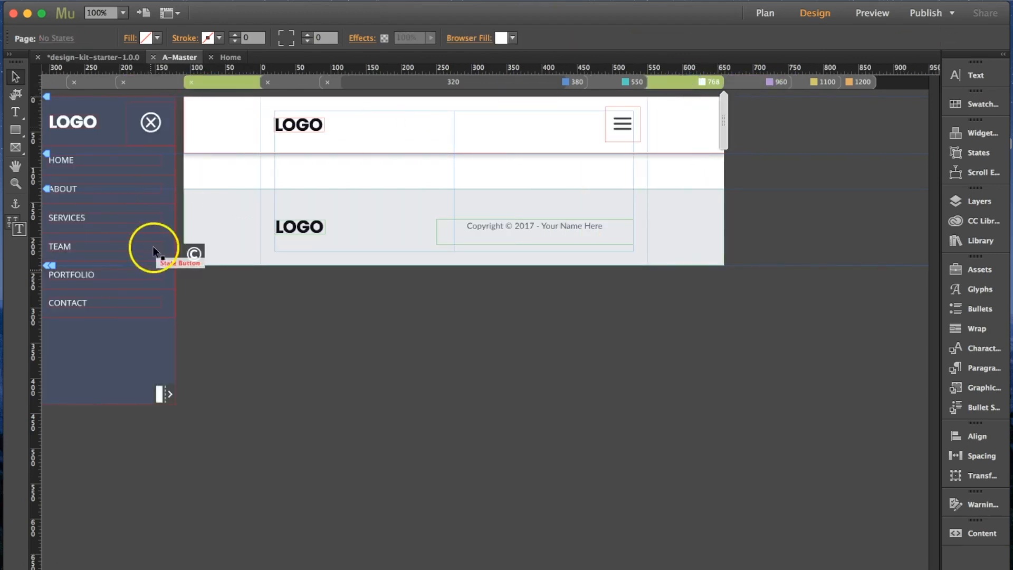
left_click(138, 187)
left_click(138, 186)
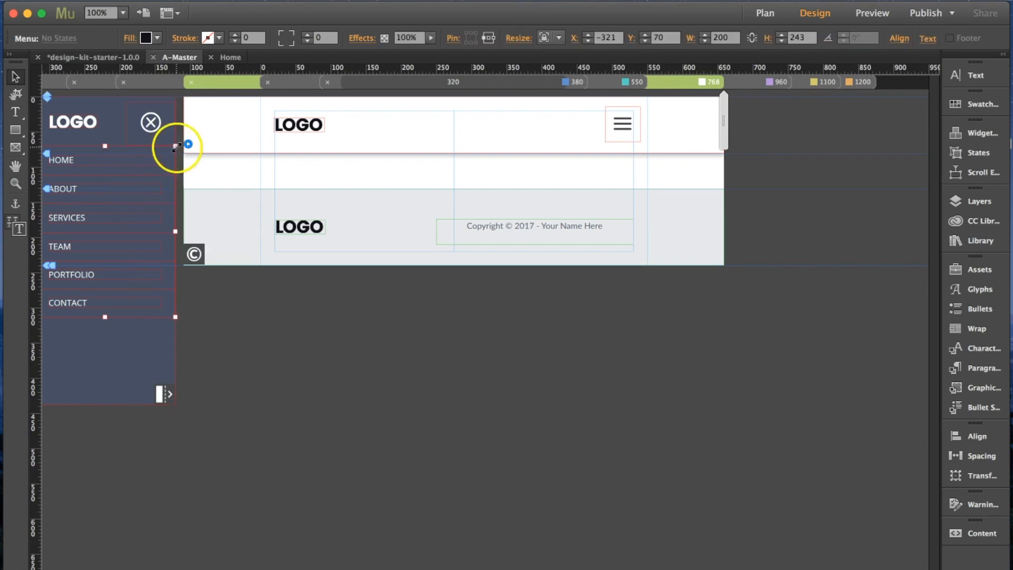
scroll(174, 187, "left", 1)
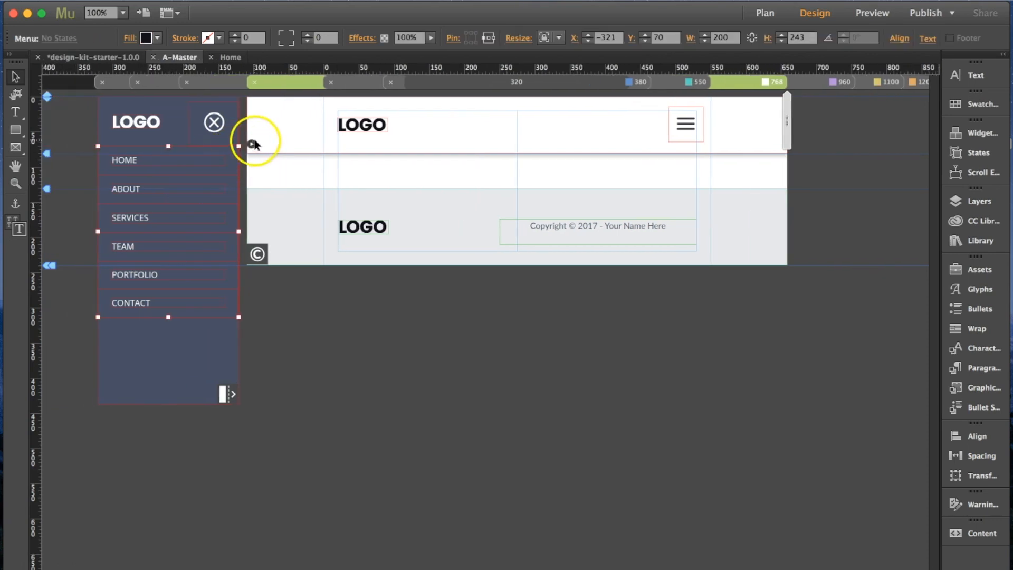
left_click(252, 143)
left_click(384, 167)
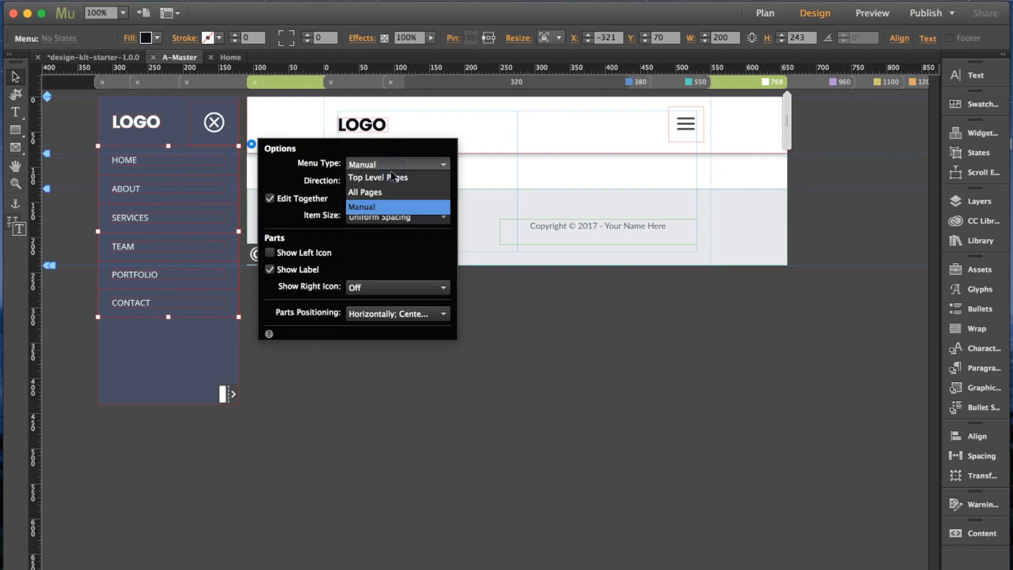
left_click(395, 179)
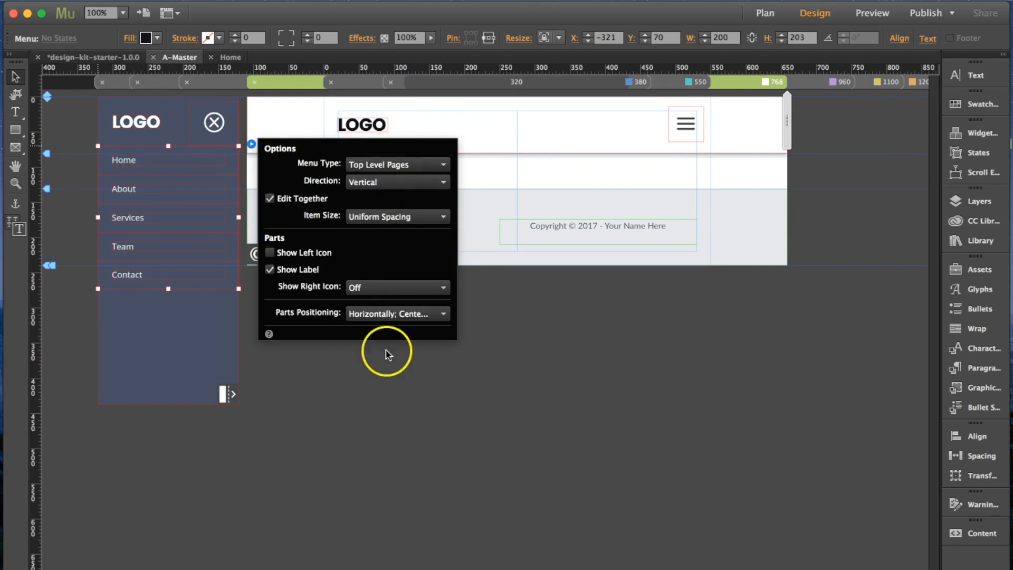
left_click(391, 411)
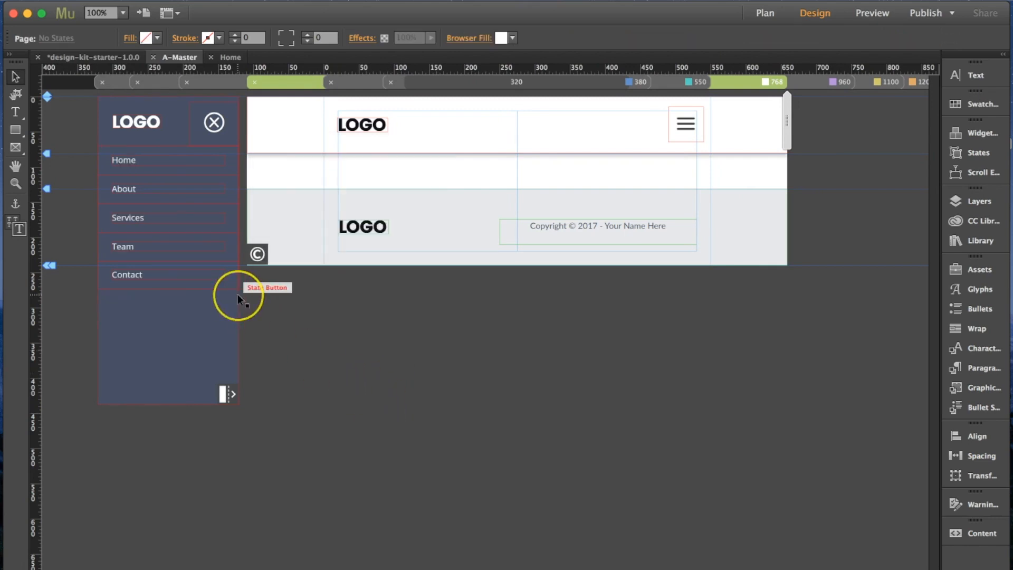
- Preview the A-Master page in the browser to check its header menu, and return to Adobe Muse
left_click(135, 0)
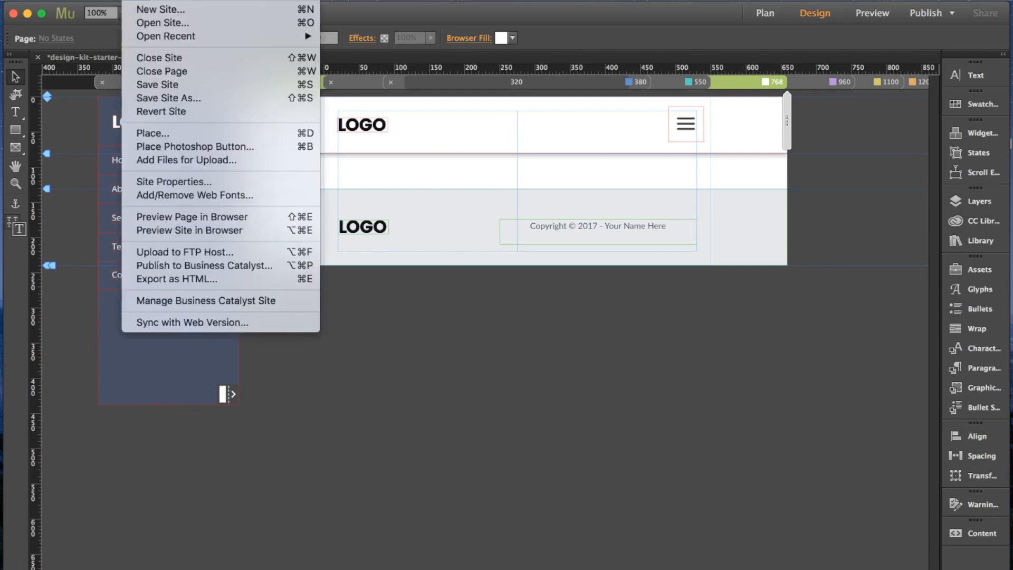
left_click(211, 217)
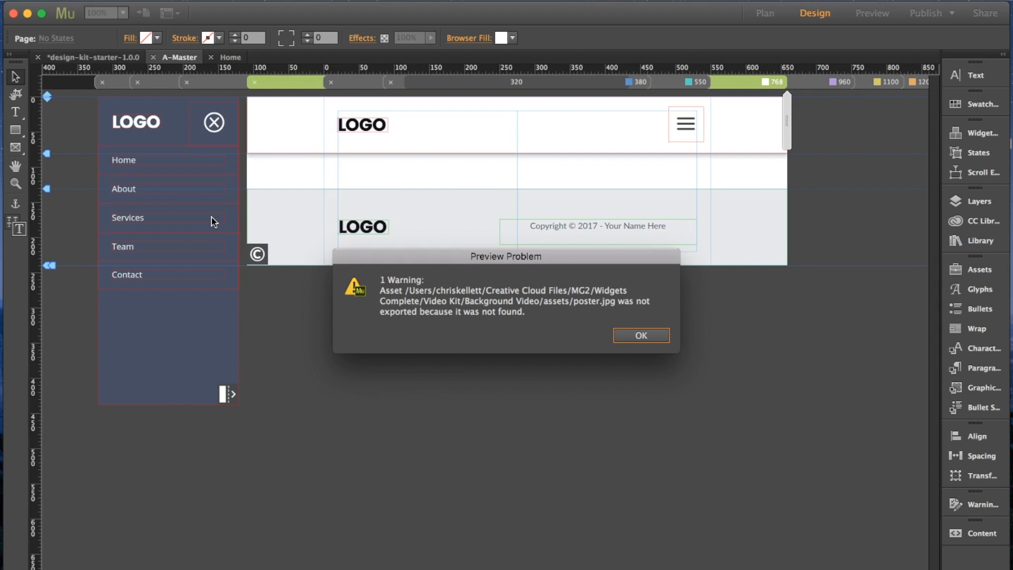
left_click(650, 335)
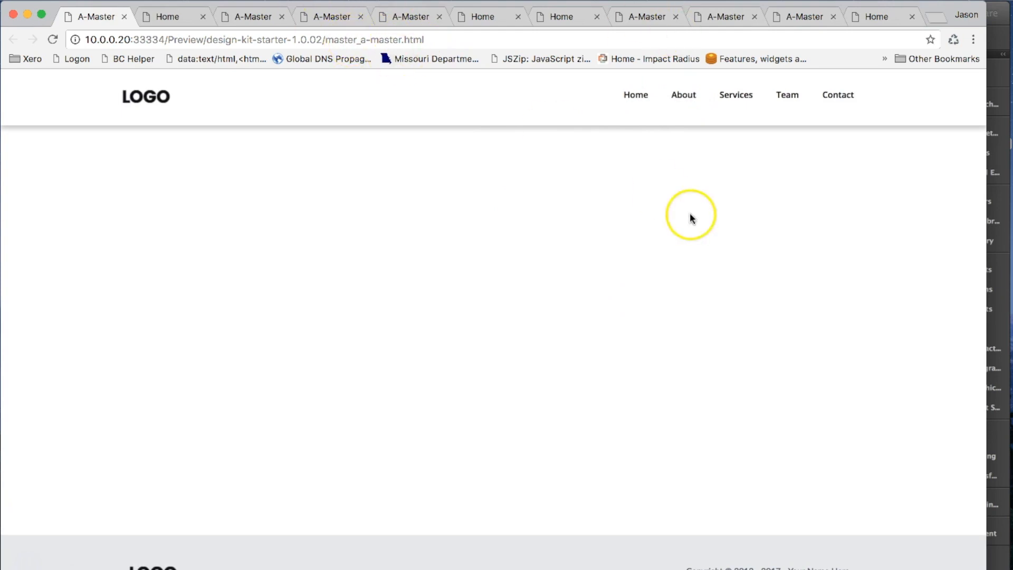
left_click(1001, 47)
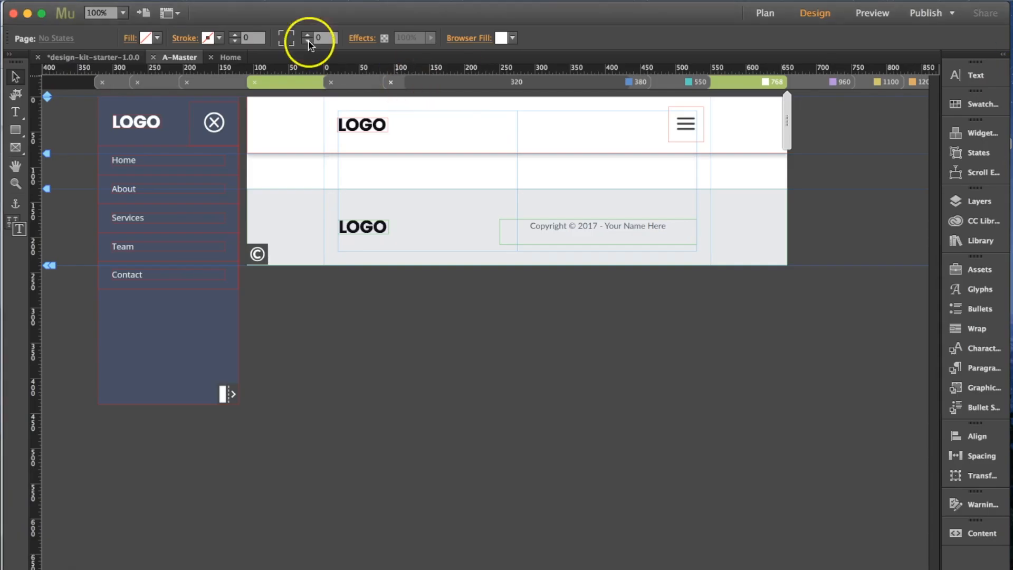
- Preview the whole site in the browser and test the header menu links to About, Services, Team, Contact and Home
left_click(135, 1)
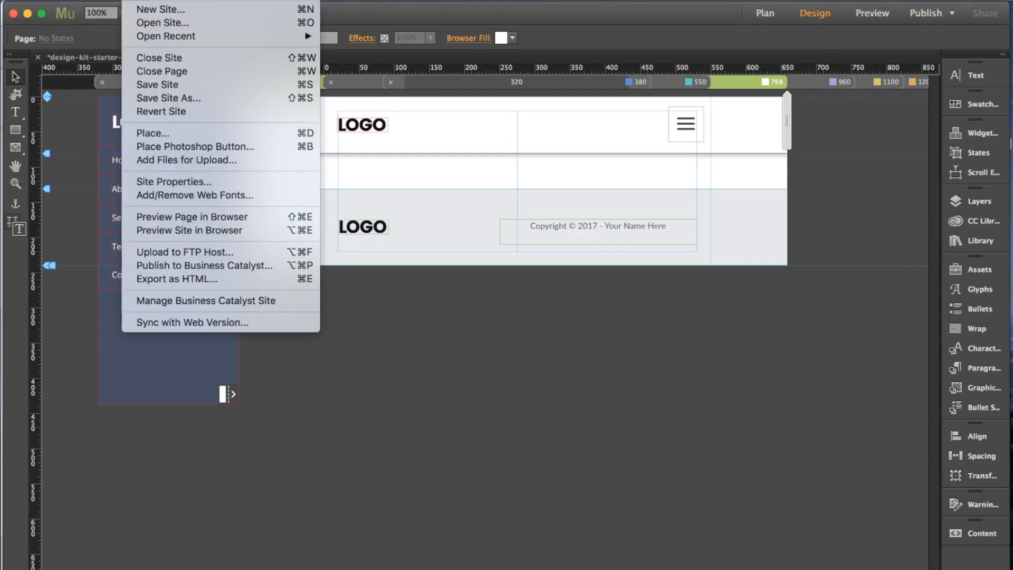
left_click(233, 230)
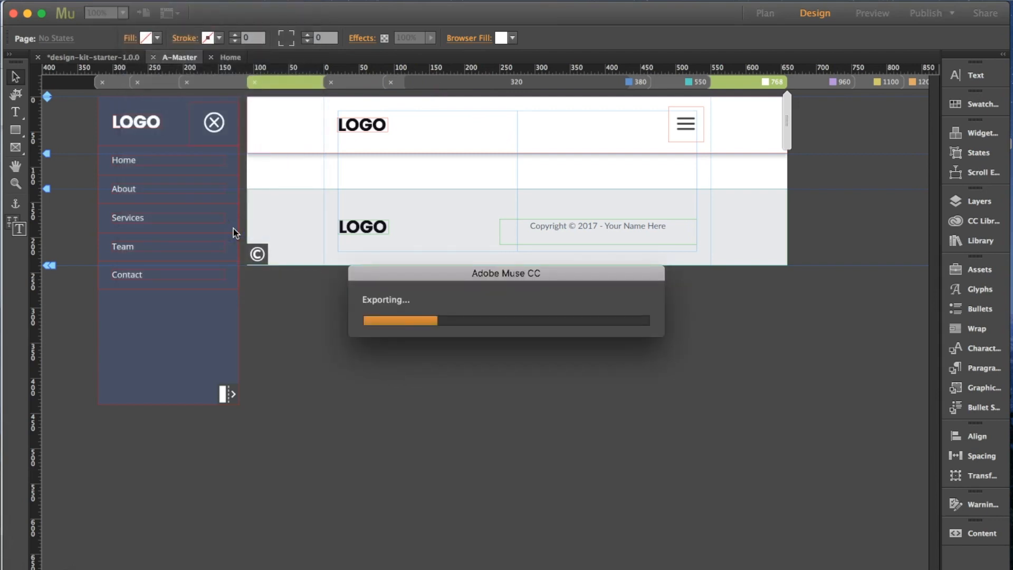
left_click(641, 340)
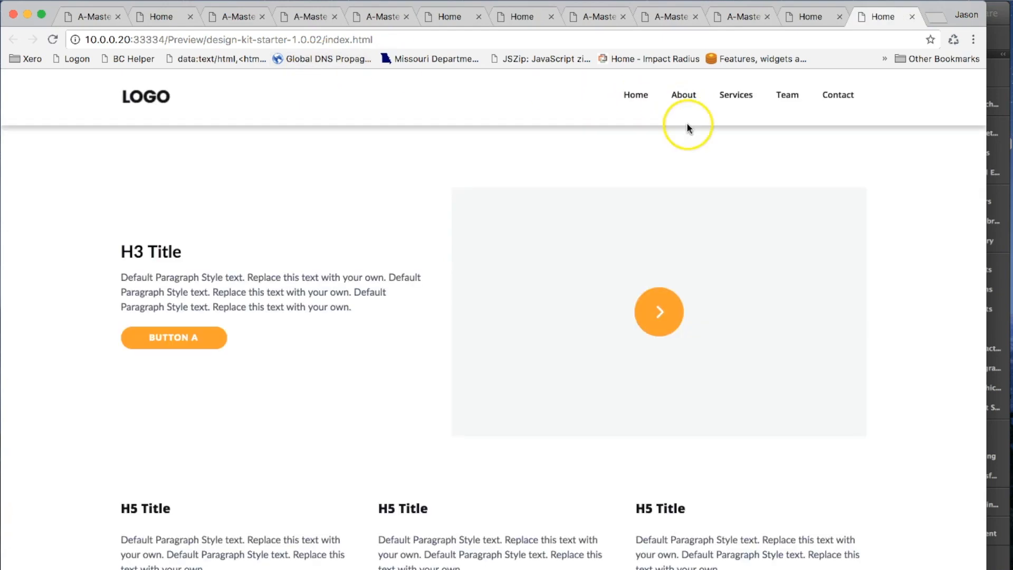
left_click(683, 96)
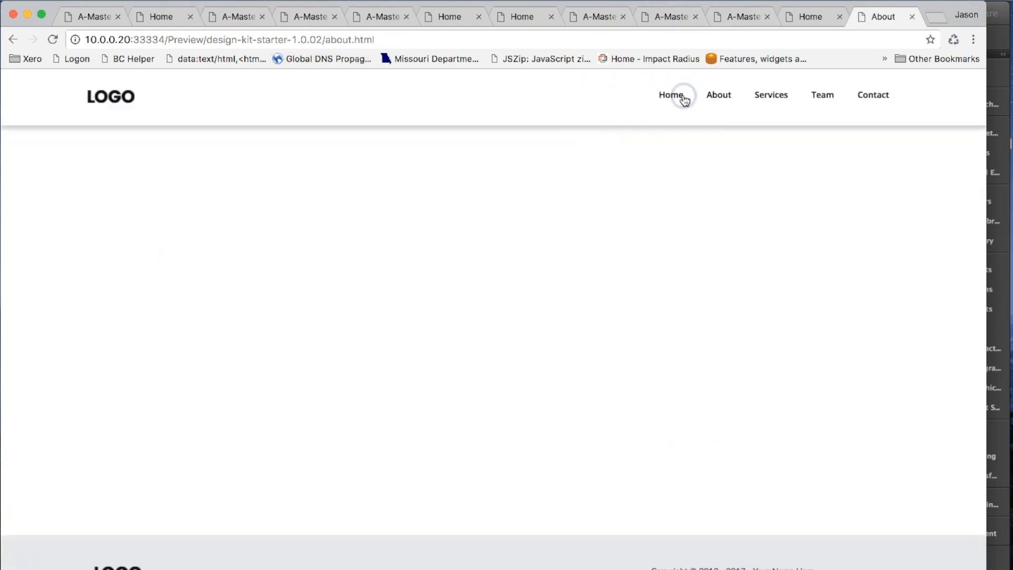
left_click(772, 98)
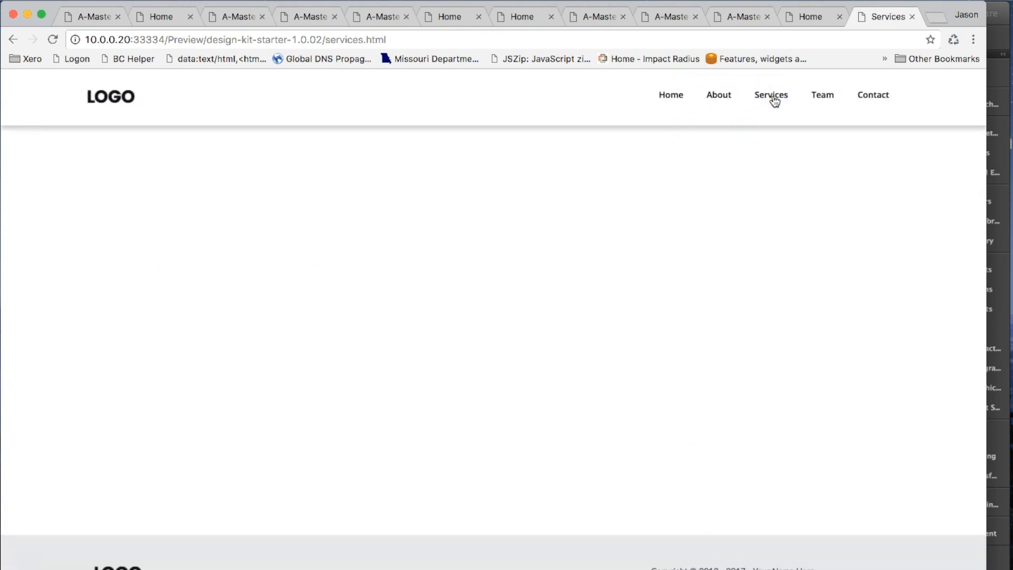
left_click(821, 96)
left_click(868, 97)
left_click(726, 101)
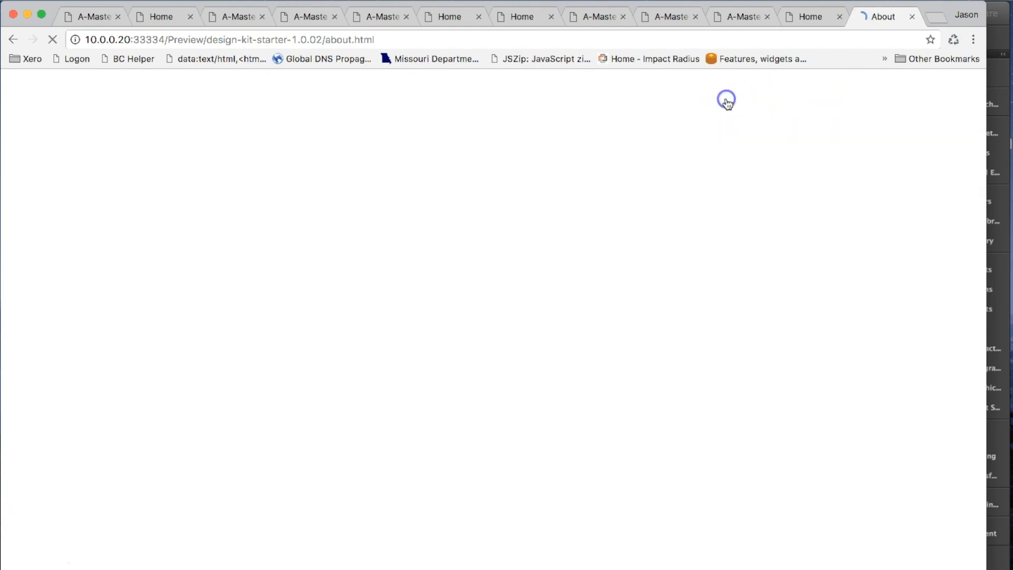
left_click(668, 98)
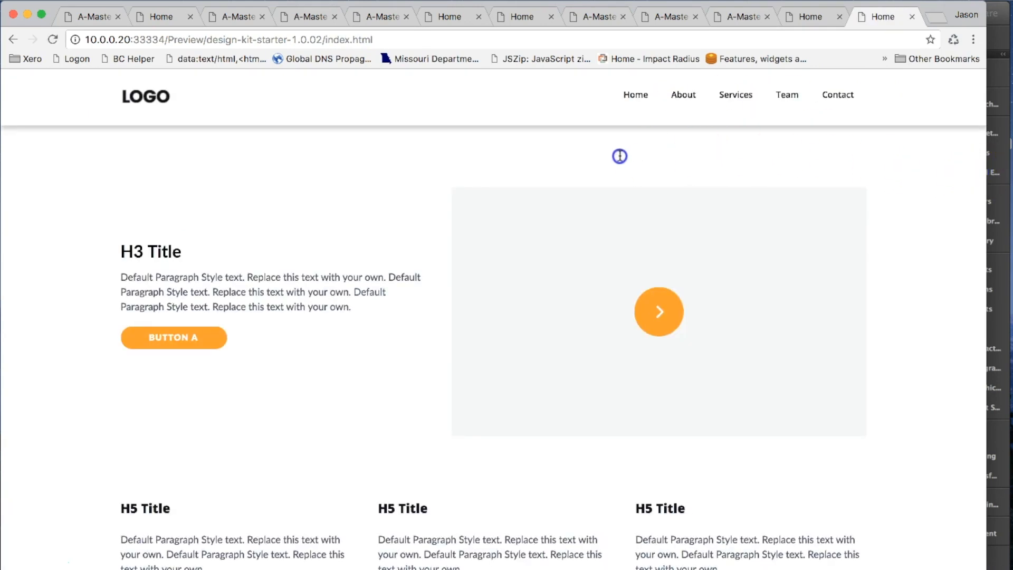
- Narrow the browser window and test the slide-out menu's links to Services, Contact and Home
left_click_drag(985, 191, 420, 203)
left_click(389, 106)
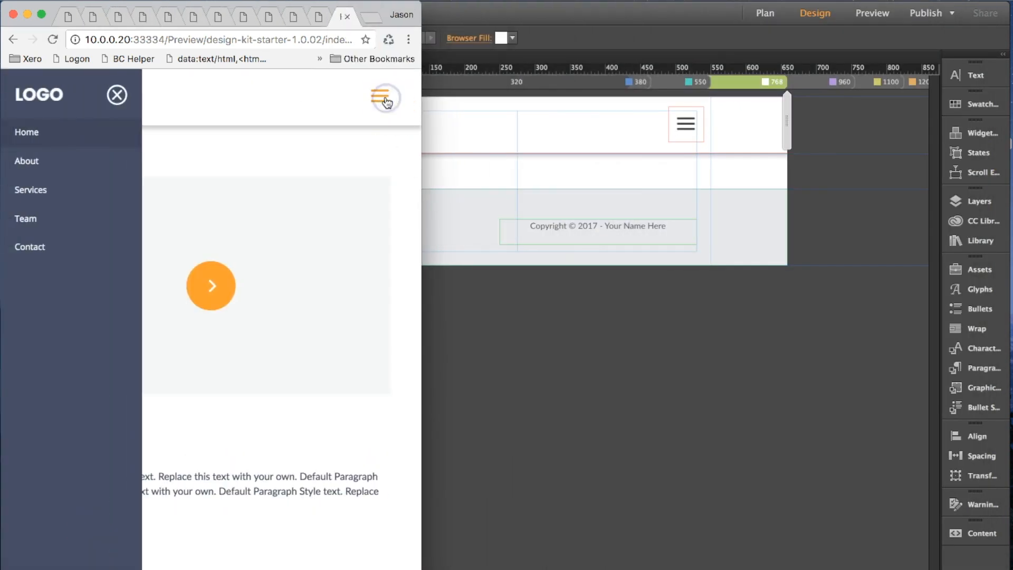
left_click(35, 191)
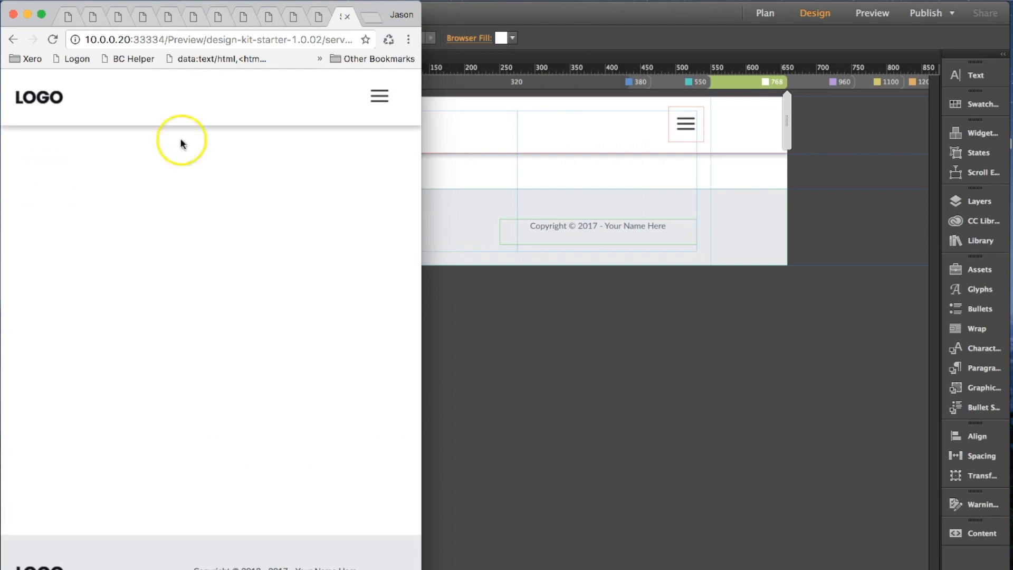
left_click(379, 96)
left_click(61, 247)
left_click(378, 100)
left_click(38, 130)
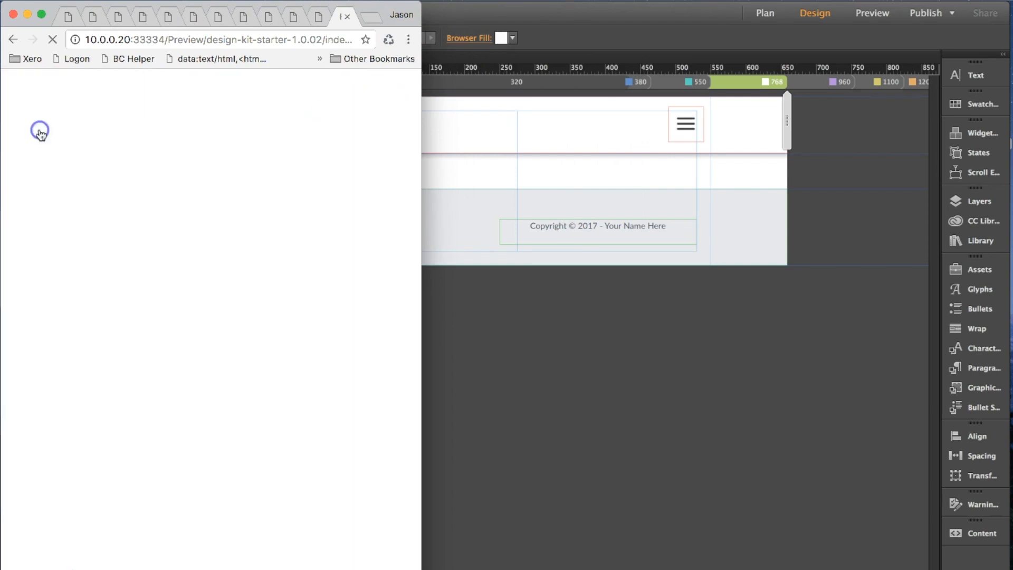
- Look through the Home page in the narrow layout and in a widened browser window, and return to Adobe Muse
scroll(346, 315, "down", 15)
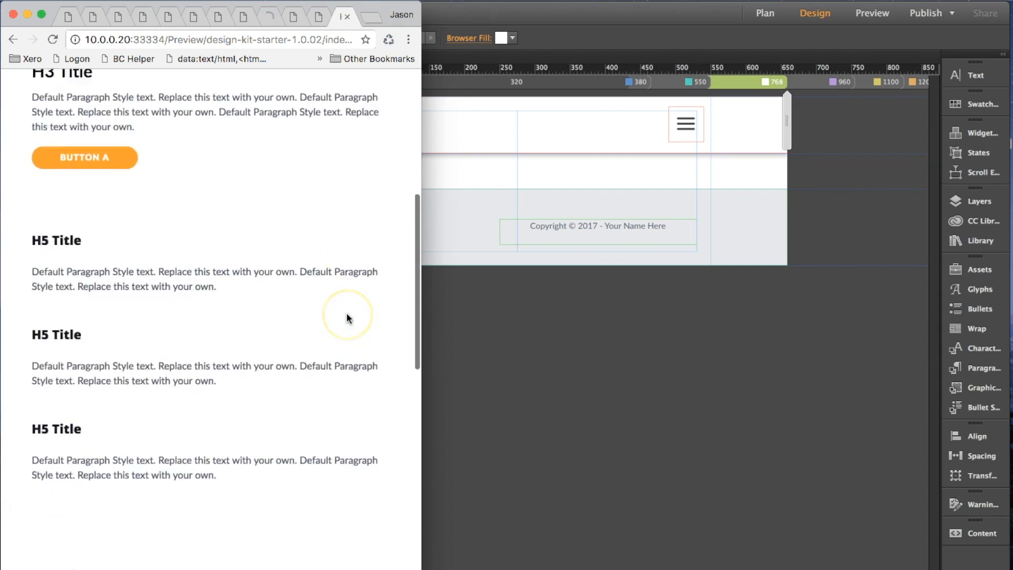
scroll(346, 318, "up", 10)
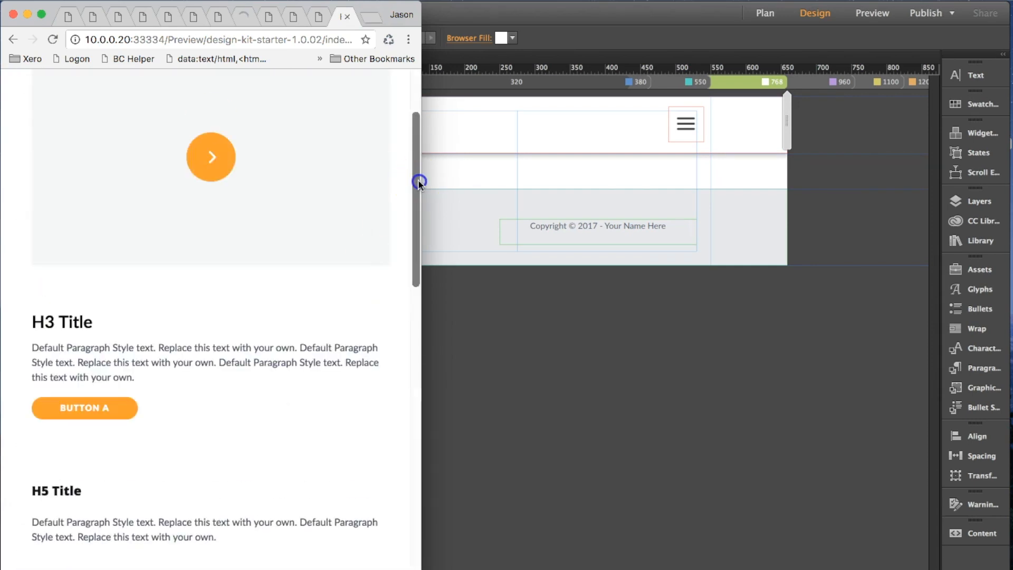
left_click_drag(420, 181, 996, 204)
left_click(951, 243)
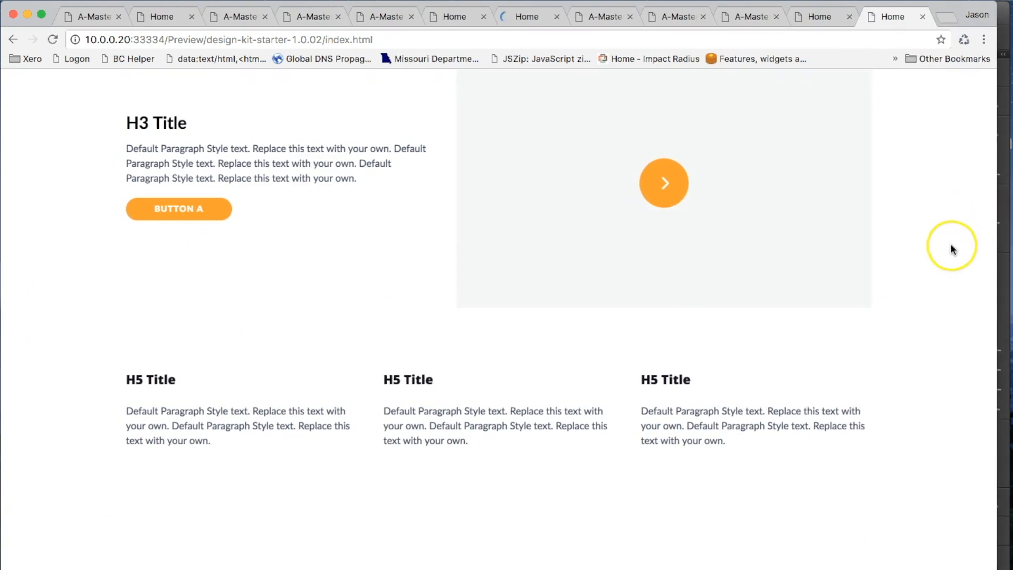
scroll(951, 242, "up", 5)
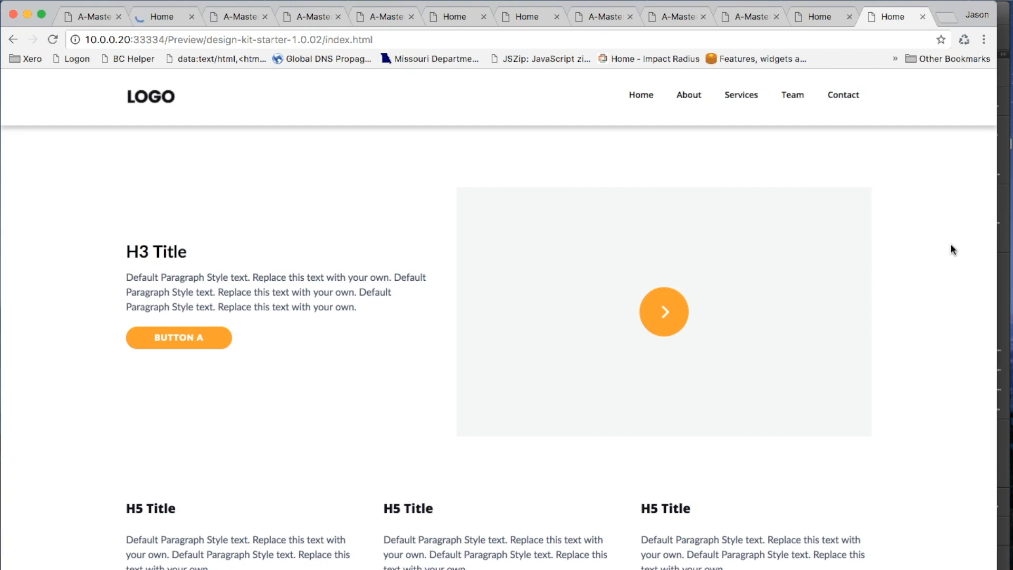
left_click(922, 141)
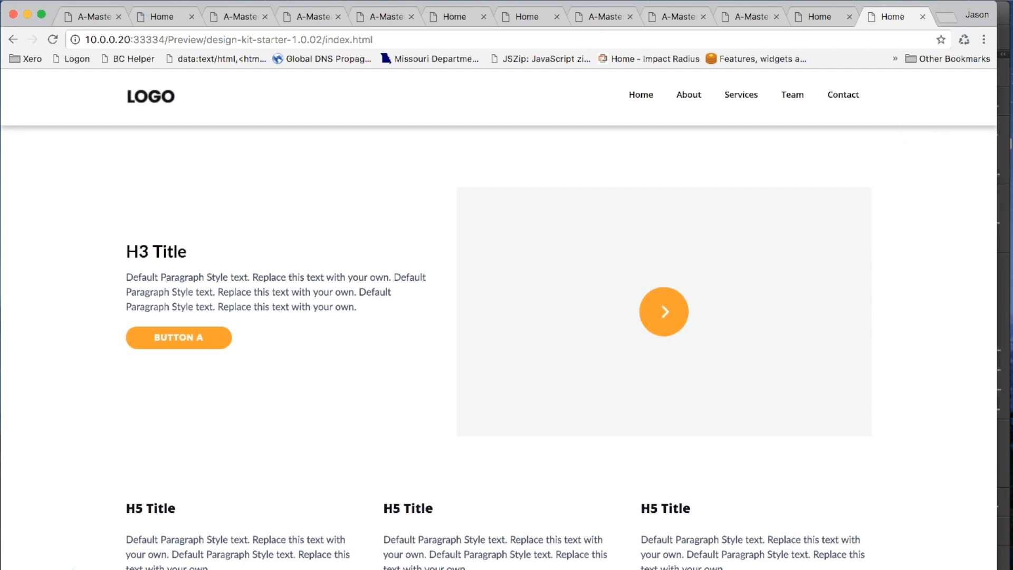
left_click(560, 566)
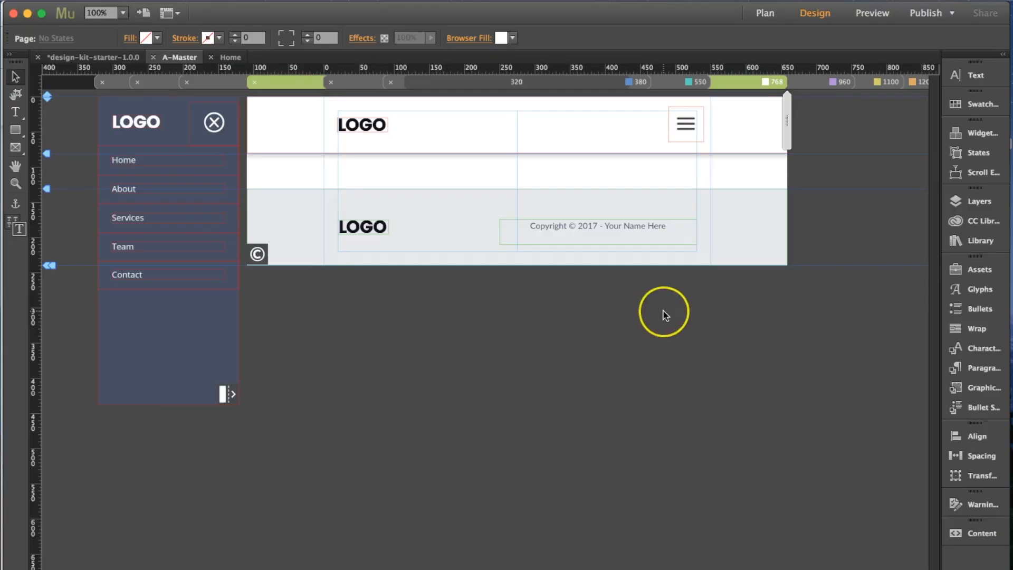